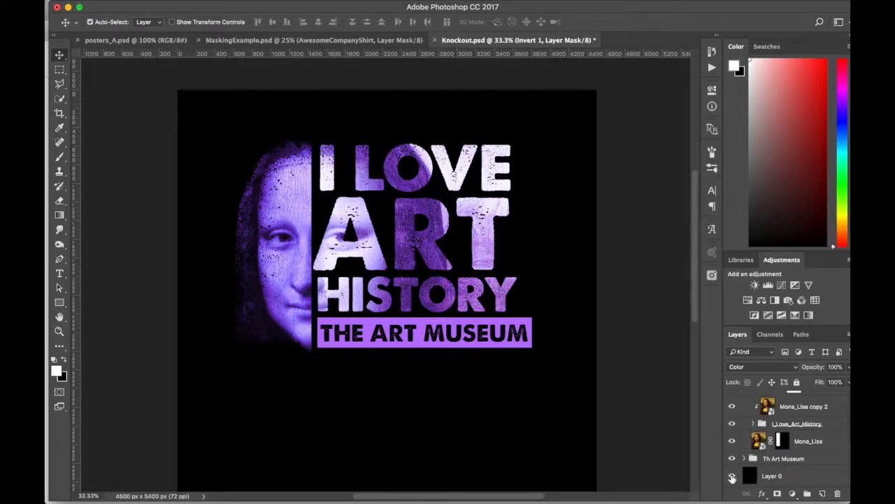
- Hide the black background Layer 0 and select the purple Color Fill 1 layer
{"action": "left_click", "coordinate": [732, 476]}
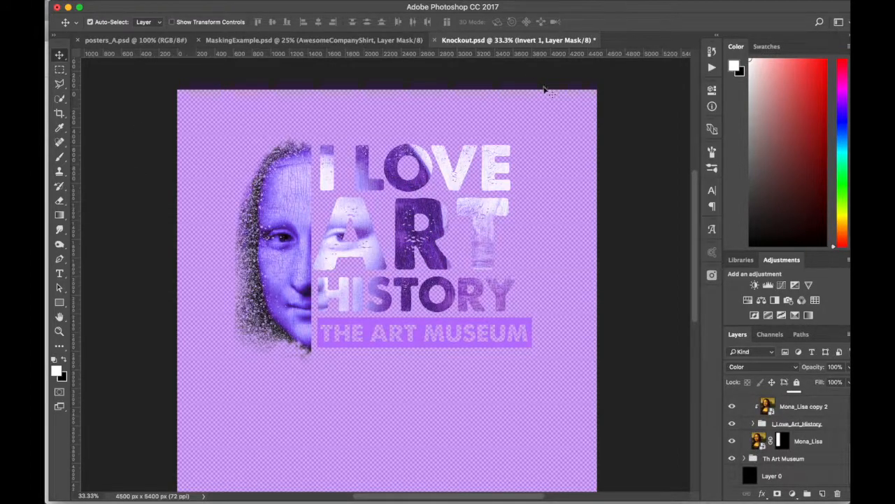
{"action": "scroll", "coordinate": [455, 436], "scroll_direction": "down", "scroll_amount": 3}
{"action": "scroll", "coordinate": [788, 420], "scroll_direction": "up", "scroll_amount": 5}
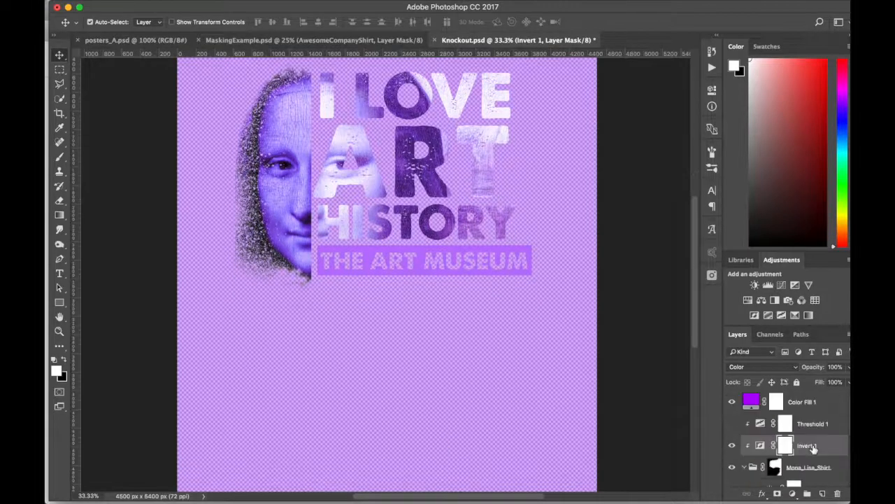
{"action": "left_click", "coordinate": [752, 403]}
{"action": "scroll", "coordinate": [165, 341], "scroll_direction": "up", "scroll_amount": 6}
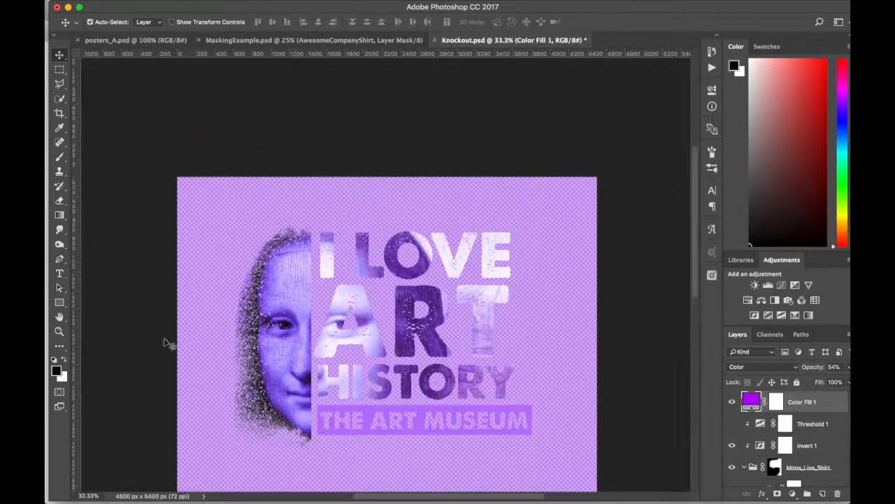
{"action": "scroll", "coordinate": [450, 365], "scroll_direction": "down", "scroll_amount": 7}
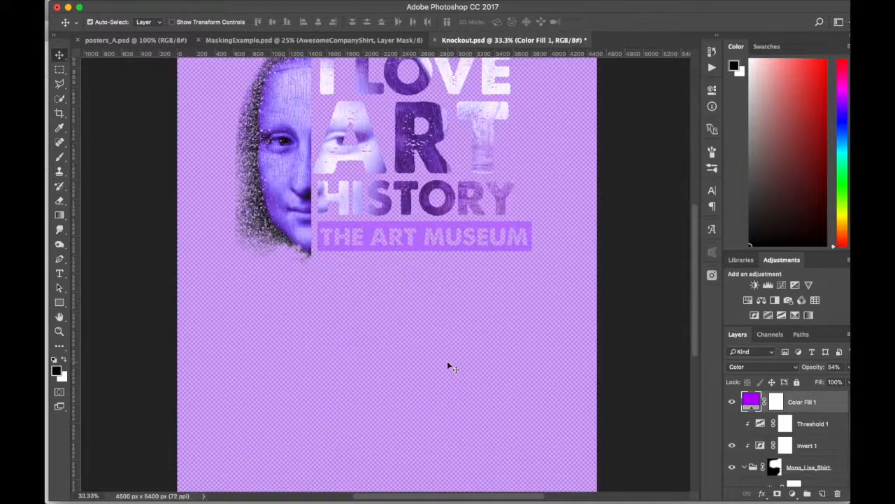
{"action": "scroll", "coordinate": [448, 365], "scroll_direction": "down", "scroll_amount": 4}
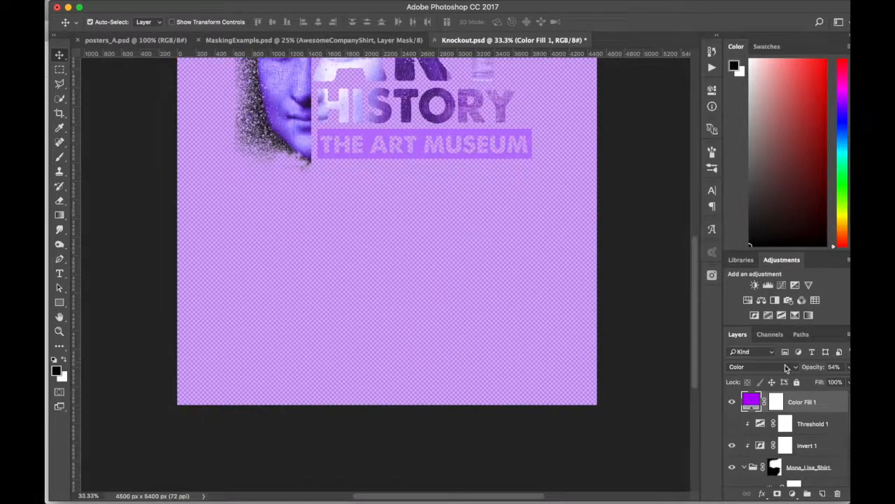
{"action": "scroll", "coordinate": [578, 355], "scroll_direction": "up", "scroll_amount": 5}
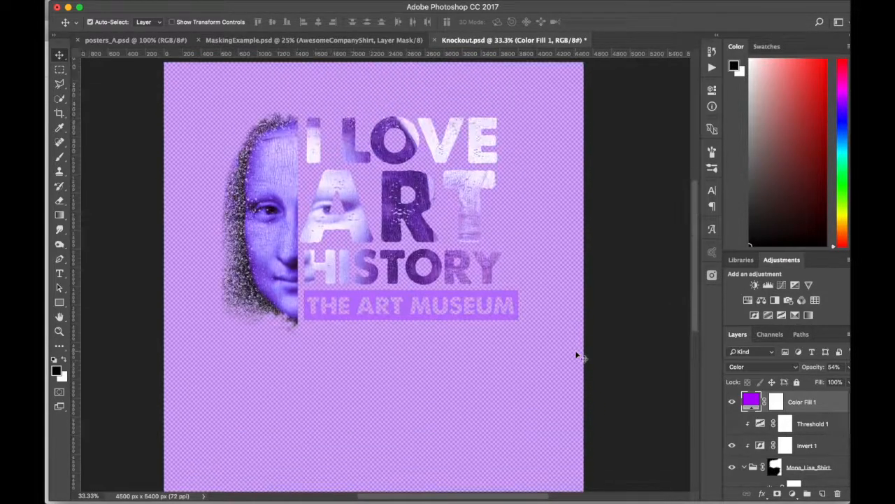
- Delete the Threshold 1 adjustment layer and group the layers from Invert 1 down to the Th Art Museum group
{"action": "left_click", "coordinate": [761, 423]}
{"action": "key", "text": "Delete"}
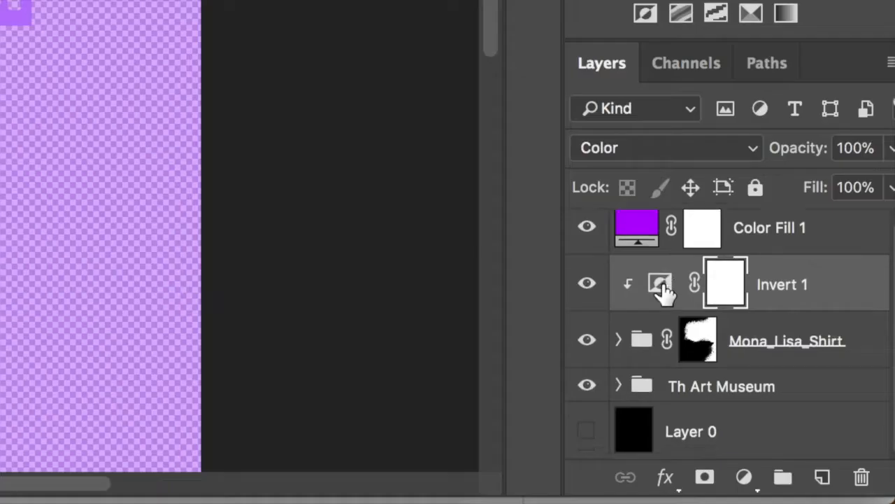
{"action": "left_click", "coordinate": [640, 386], "text": "shift"}
{"action": "left_click_drag", "start_coordinate": [640, 385], "coordinate": [781, 481]}
- Rename the new group The Art Museum and convert it to a Smart Object
{"action": "double_click", "coordinate": [705, 286]}
{"action": "type", "text": "Te"}
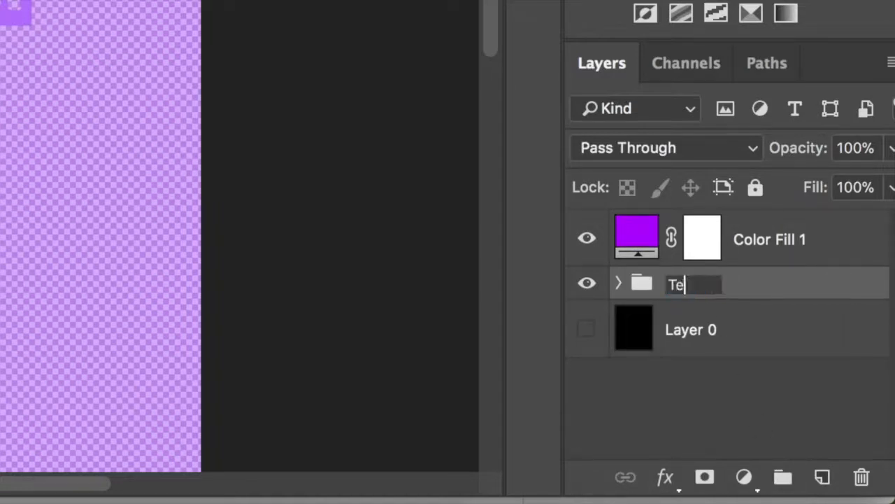
{"action": "key", "text": "BackSpace"}
{"action": "type", "text": "he Art Museum"}
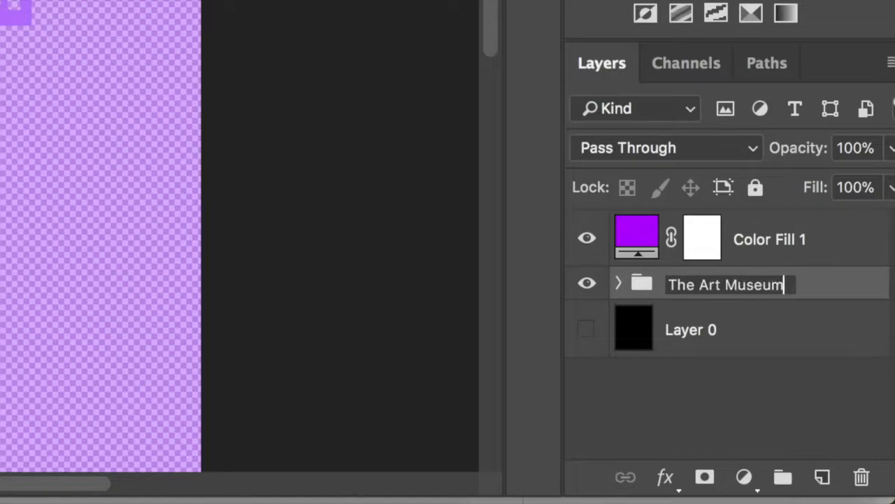
{"action": "key", "text": "Return"}
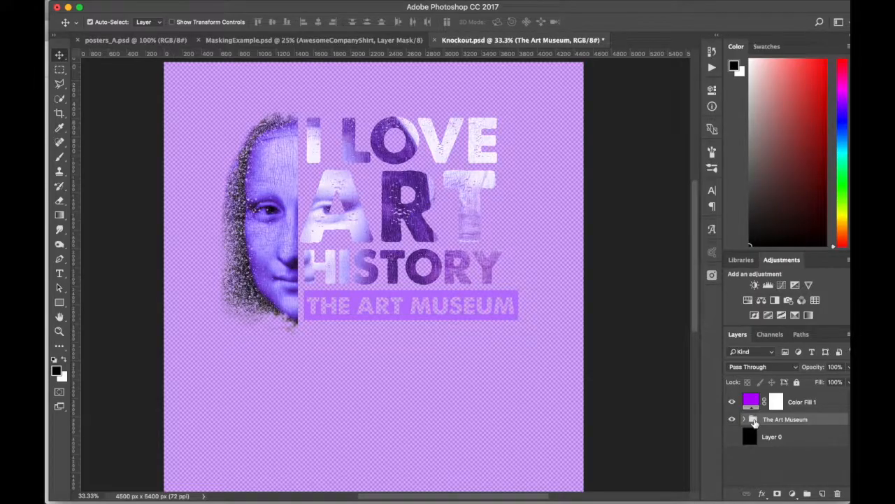
{"action": "right_click", "coordinate": [778, 422]}
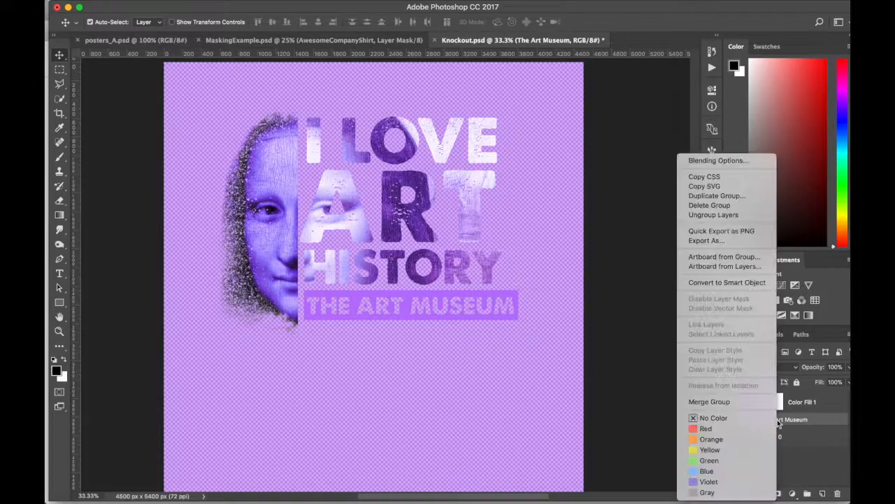
{"action": "left_click", "coordinate": [756, 286]}
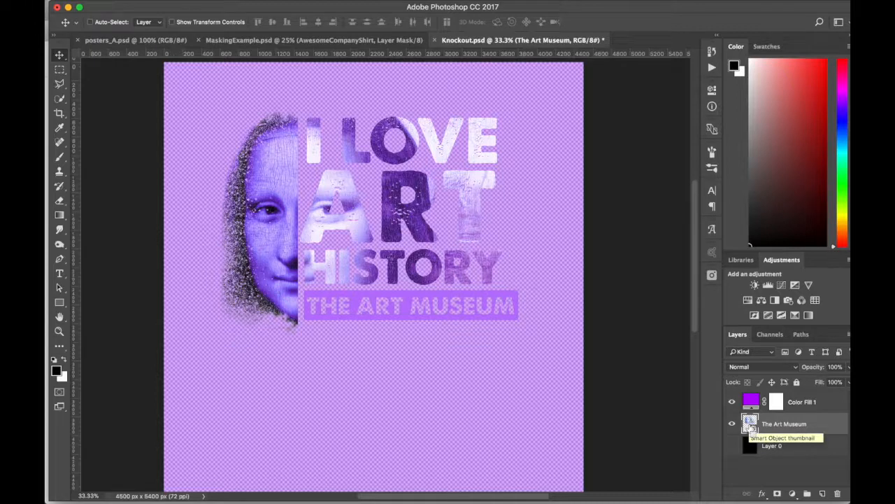
- Limit Color Fill 1 to the artwork by filling its mask with black outside the smart object's outline, and clear the selection
{"action": "left_click", "coordinate": [751, 428], "text": "super"}
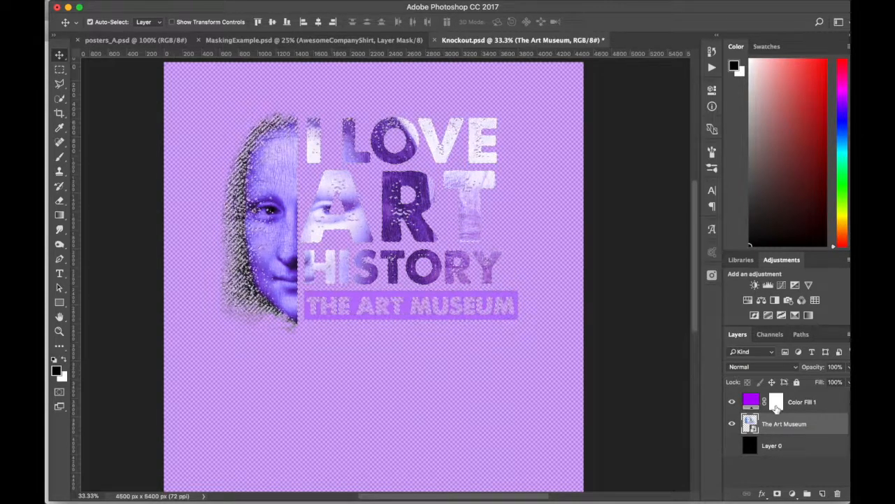
{"action": "left_click", "coordinate": [776, 407]}
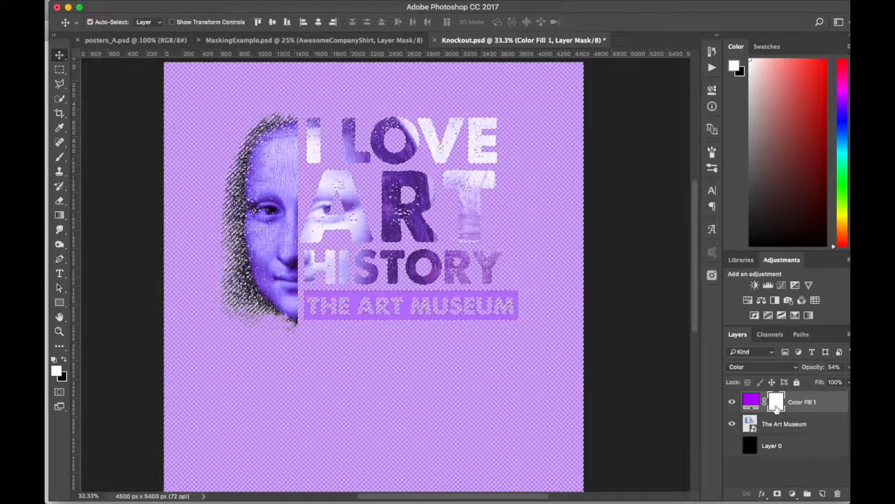
{"action": "left_click", "coordinate": [63, 360]}
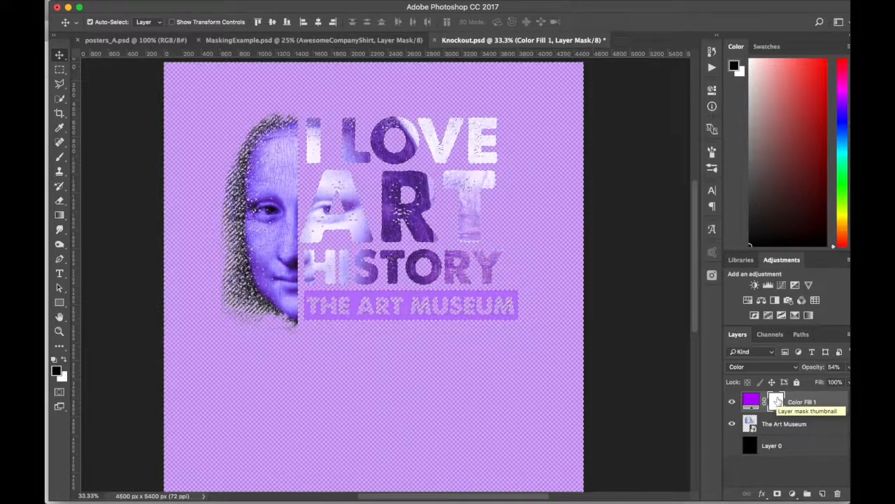
{"action": "key", "text": "alt+BackSpace"}
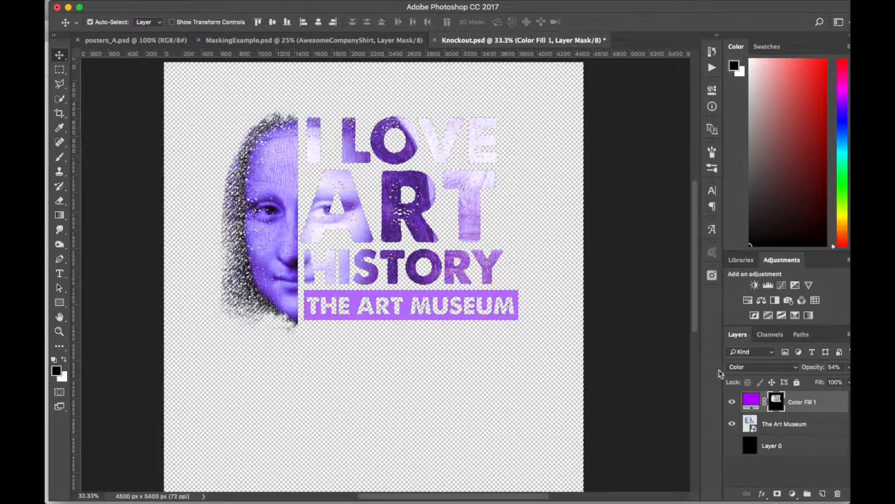
{"action": "left_click", "coordinate": [751, 424]}
{"action": "key", "text": "super+d"}
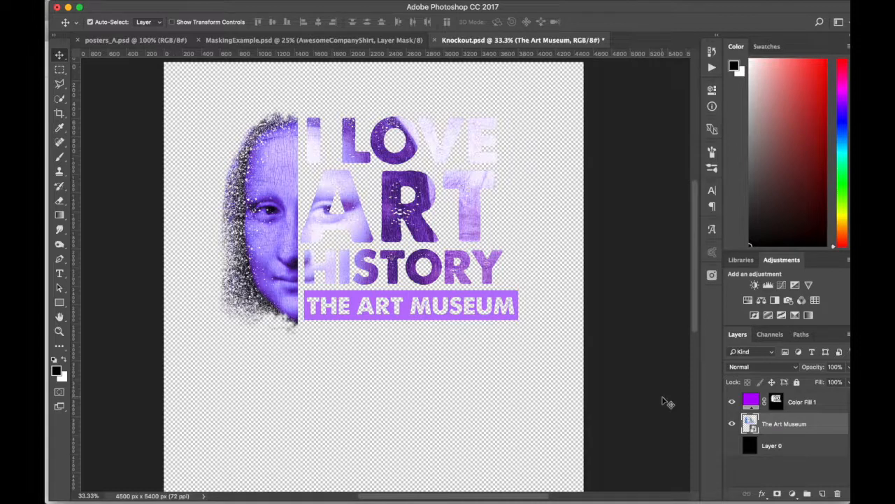
- Revert the document to its last saved version
{"action": "scroll", "coordinate": [741, 429], "scroll_direction": "down", "scroll_amount": 1}
{"action": "mouse_move", "coordinate": [460, 1]}
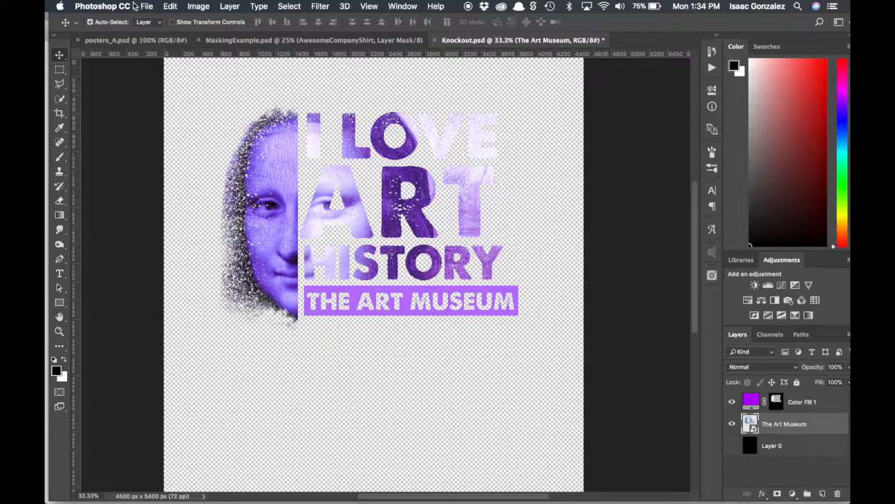
{"action": "left_click", "coordinate": [133, 6]}
{"action": "mouse_move", "coordinate": [143, 7]}
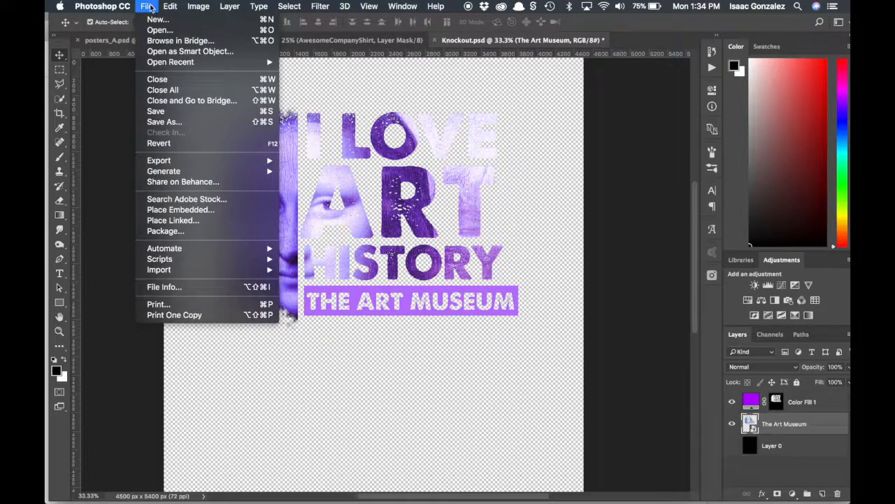
{"action": "left_click", "coordinate": [172, 143]}
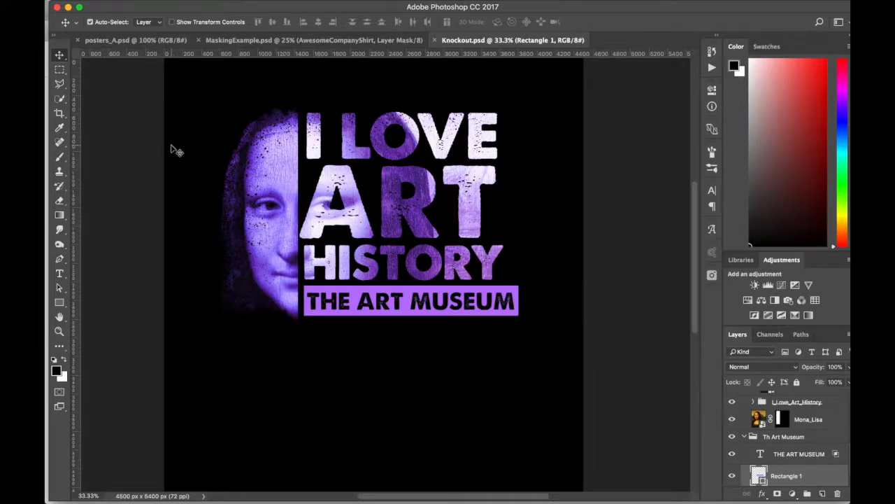
- Examine the layer stack from the Threshold 1 adjustment down to the Mona_Lisa layers
{"action": "scroll", "coordinate": [751, 417], "scroll_direction": "up", "scroll_amount": 3}
{"action": "scroll", "coordinate": [755, 419], "scroll_direction": "up", "scroll_amount": 3}
{"action": "left_click", "coordinate": [762, 425]}
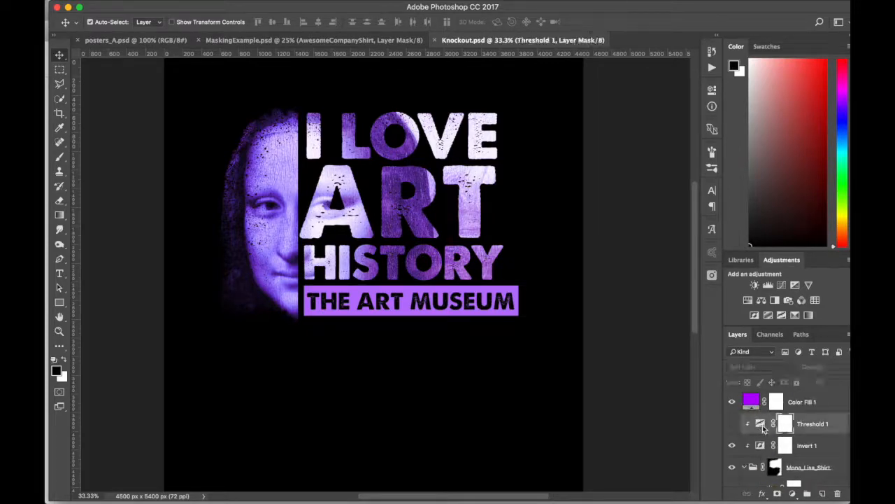
{"action": "scroll", "coordinate": [762, 425], "scroll_direction": "down", "scroll_amount": 2}
{"action": "left_click", "coordinate": [768, 459]}
{"action": "scroll", "coordinate": [768, 458], "scroll_direction": "down", "scroll_amount": 3}
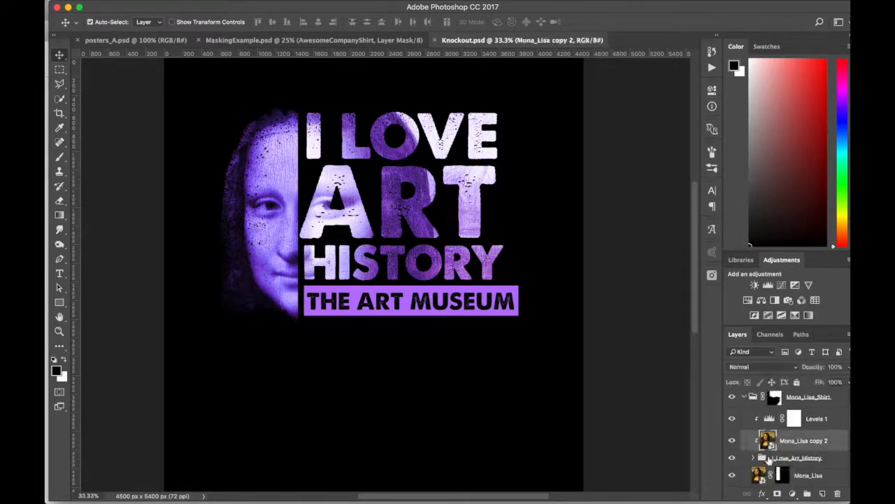
{"action": "scroll", "coordinate": [764, 448], "scroll_direction": "up", "scroll_amount": 2}
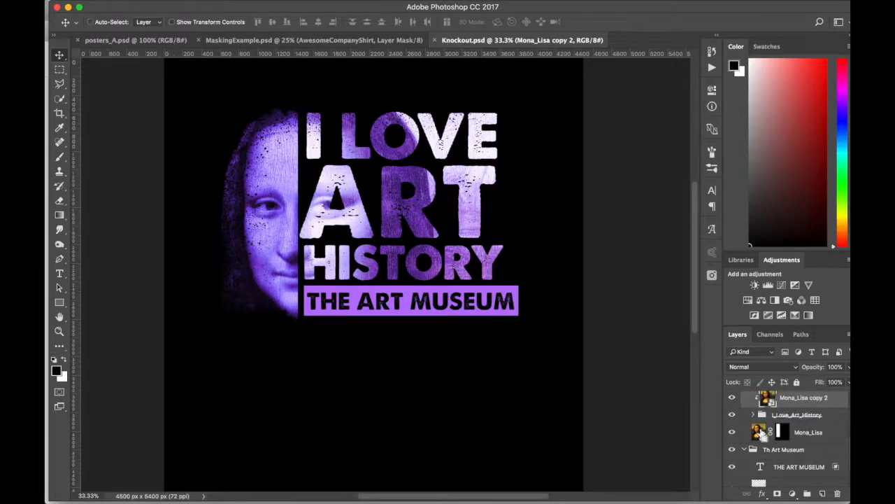
- Save the document under the new name ArtMuseum2.psd with maximum compatibility
{"action": "key", "text": "shift+super+s"}
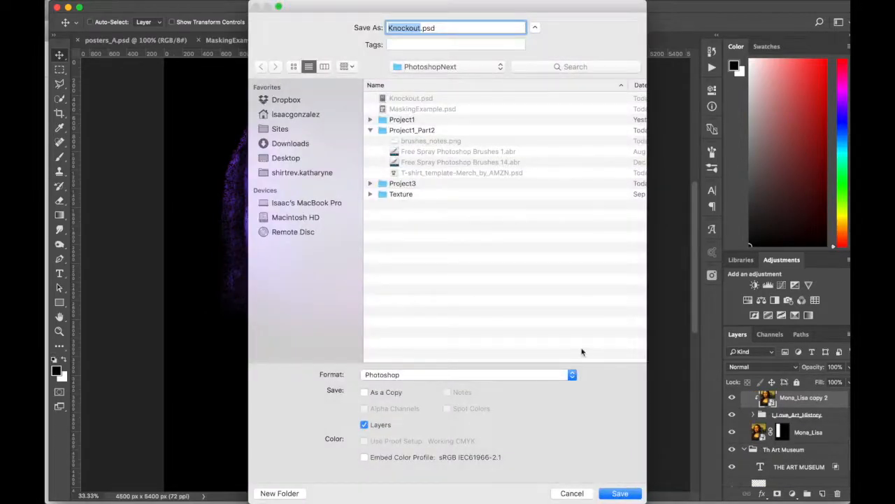
{"action": "type", "text": "ArtMusieum2"}
{"action": "key", "text": "Return"}
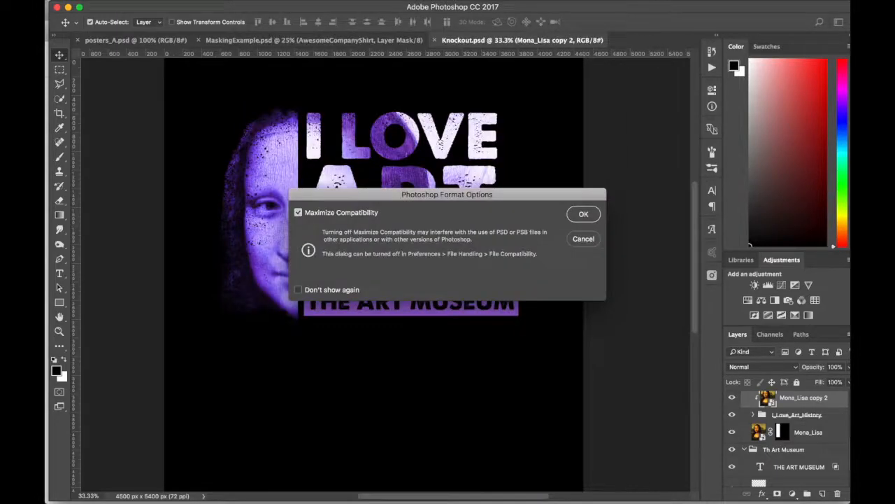
{"action": "key", "text": "Return"}
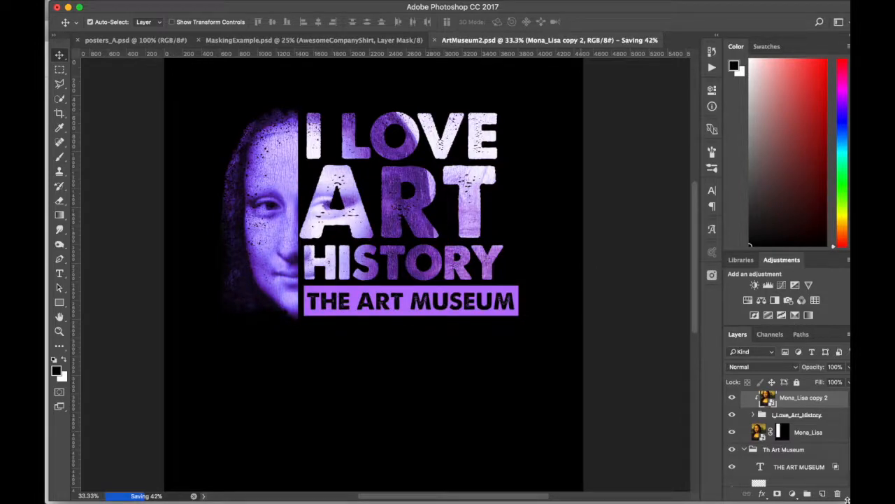
- Delete the Mona_Lisa and Mona_Lisa copy 2 image layers and hide the Color Fill 1 layer
{"action": "left_click_drag", "start_coordinate": [768, 432], "coordinate": [810, 453]}
{"action": "left_click_drag", "start_coordinate": [772, 407], "coordinate": [837, 493]}
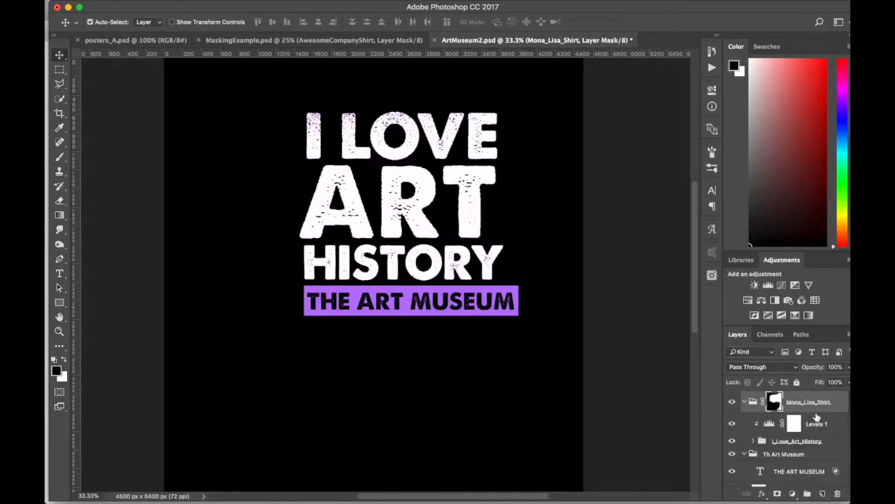
{"action": "scroll", "coordinate": [816, 416], "scroll_direction": "up", "scroll_amount": 3}
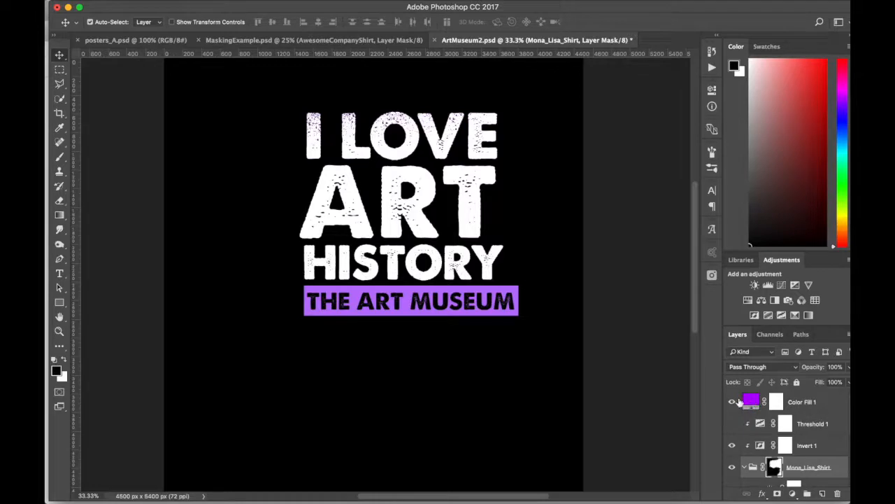
{"action": "scroll", "coordinate": [733, 403], "scroll_direction": "down", "scroll_amount": 5}
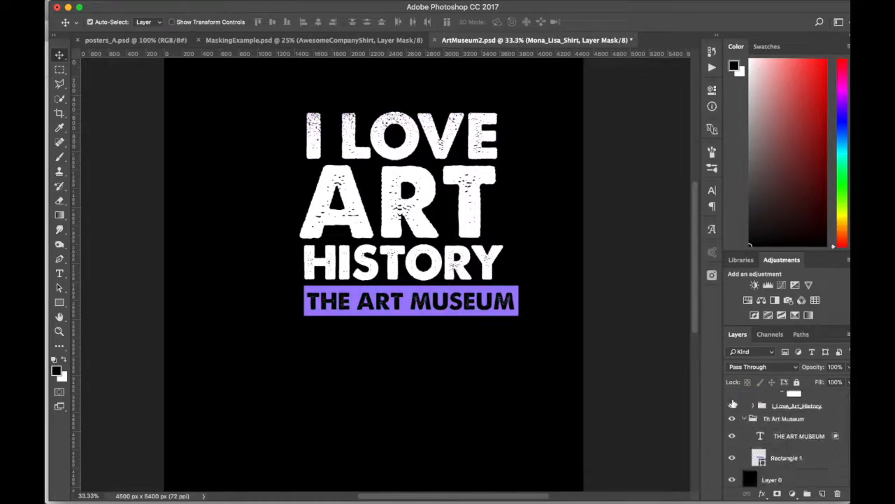
- Change the fill colour of the rectangle behind the THE ART MUSEUM text to white
{"action": "left_click", "coordinate": [520, 313]}
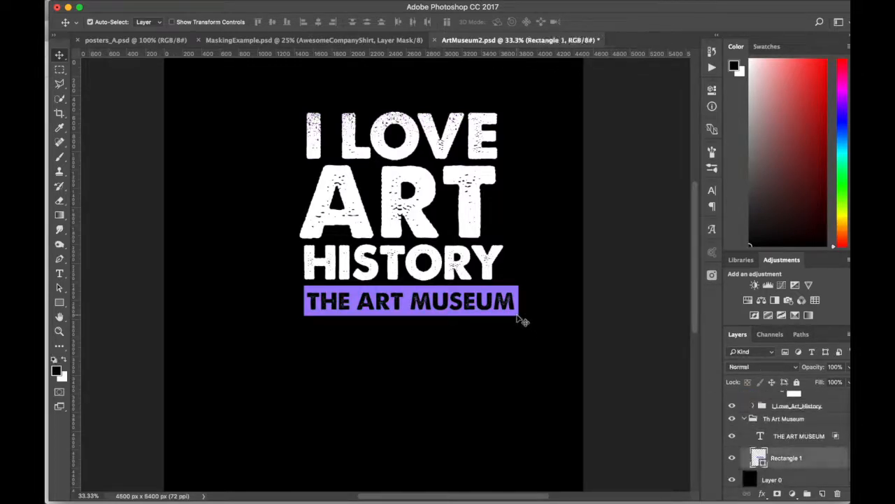
{"action": "double_click", "coordinate": [759, 458]}
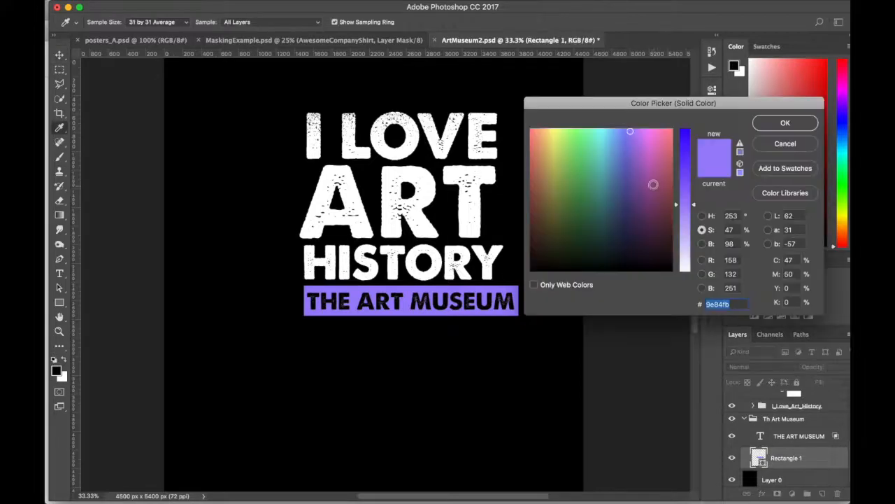
{"action": "left_click_drag", "start_coordinate": [685, 216], "coordinate": [685, 272]}
{"action": "left_click", "coordinate": [775, 127]}
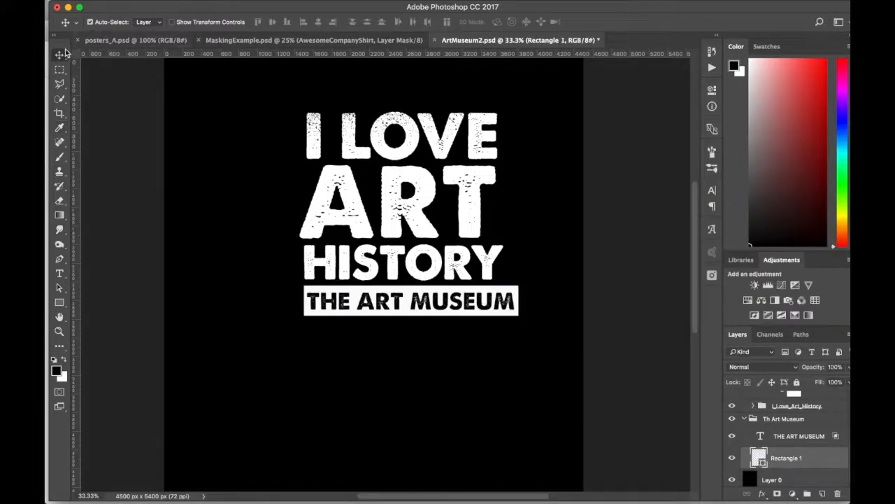
- Delete the Threshold 1 and Invert 1 adjustment layers and the Color Fill 1 layer
{"action": "left_click", "coordinate": [747, 419]}
{"action": "scroll", "coordinate": [759, 448], "scroll_direction": "up", "scroll_amount": 3}
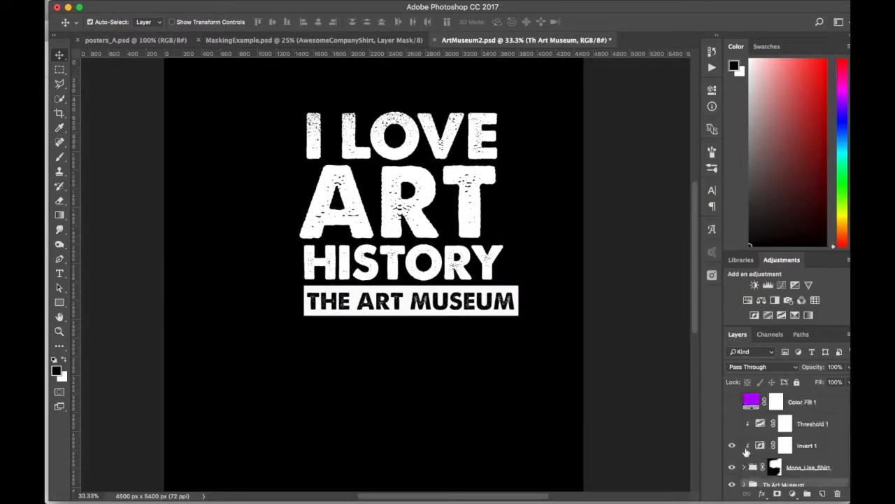
{"action": "left_click", "coordinate": [760, 448], "text": "shift"}
{"action": "left_click", "coordinate": [837, 493]}
{"action": "left_click", "coordinate": [532, 173]}
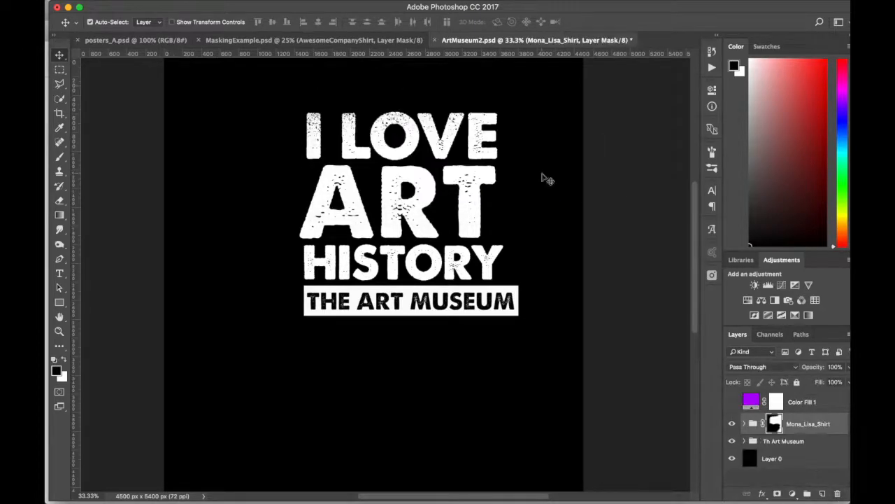
{"action": "left_click", "coordinate": [750, 399]}
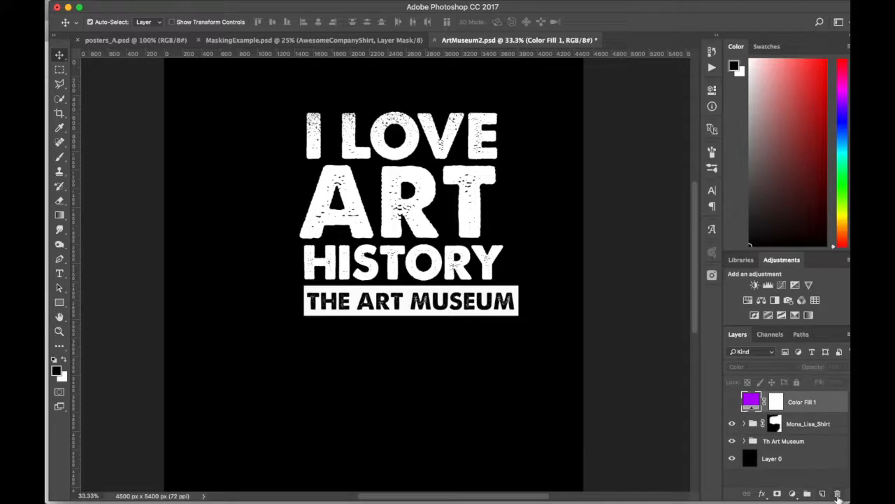
{"action": "left_click", "coordinate": [837, 493]}
{"action": "left_click", "coordinate": [529, 174]}
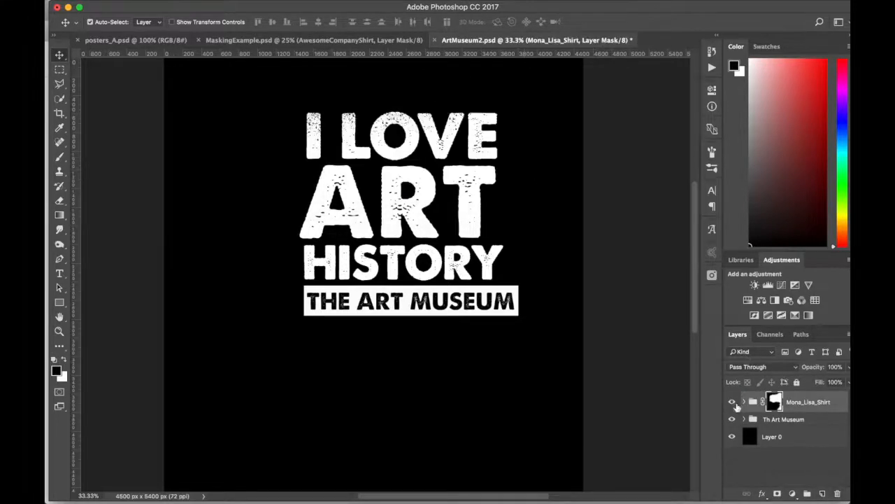
- Delete the layer mask from the Mona_Lisa_Shirt group
{"action": "left_click", "coordinate": [744, 401]}
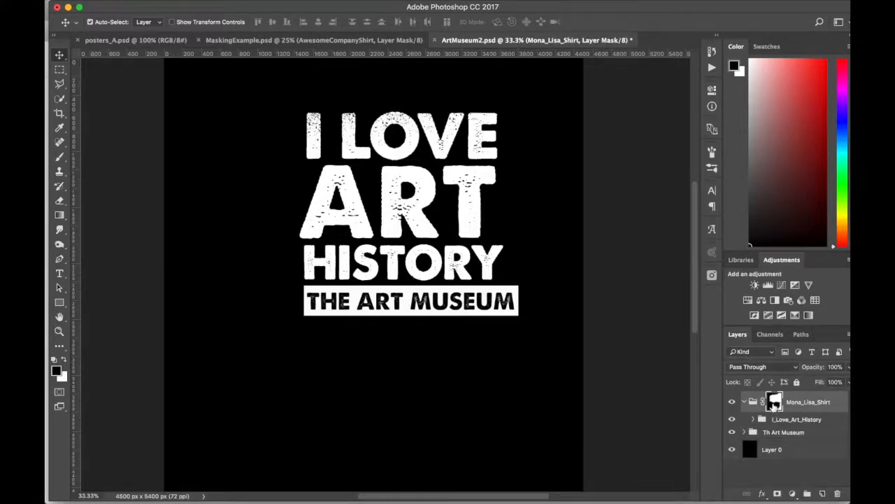
{"action": "left_click", "coordinate": [836, 492]}
{"action": "left_click", "coordinate": [531, 174]}
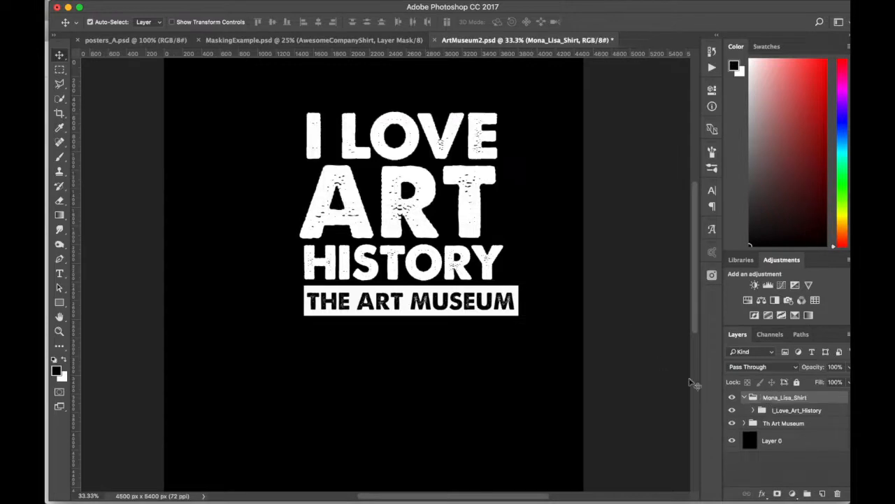
- Put the I_Love_Art_History group inside the Th Art Museum group and delete the emptied Mona_Lisa_Shirt group
{"action": "left_click", "coordinate": [762, 412]}
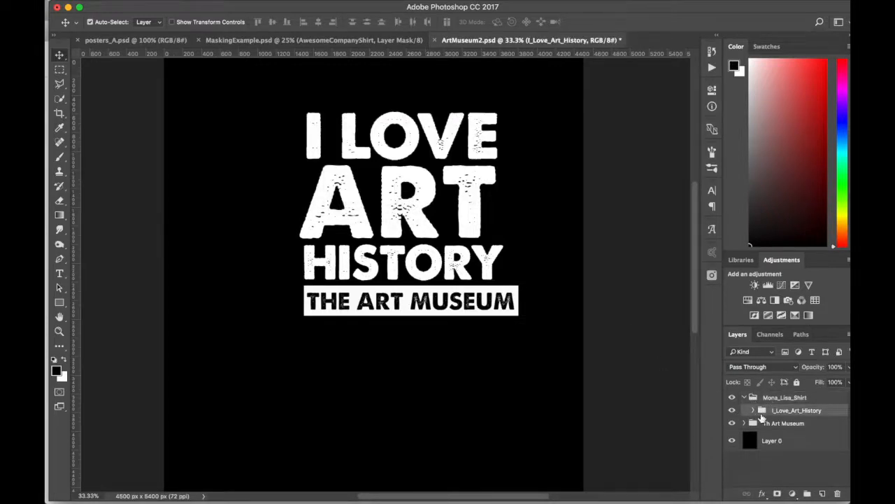
{"action": "left_click_drag", "start_coordinate": [762, 417], "coordinate": [763, 425]}
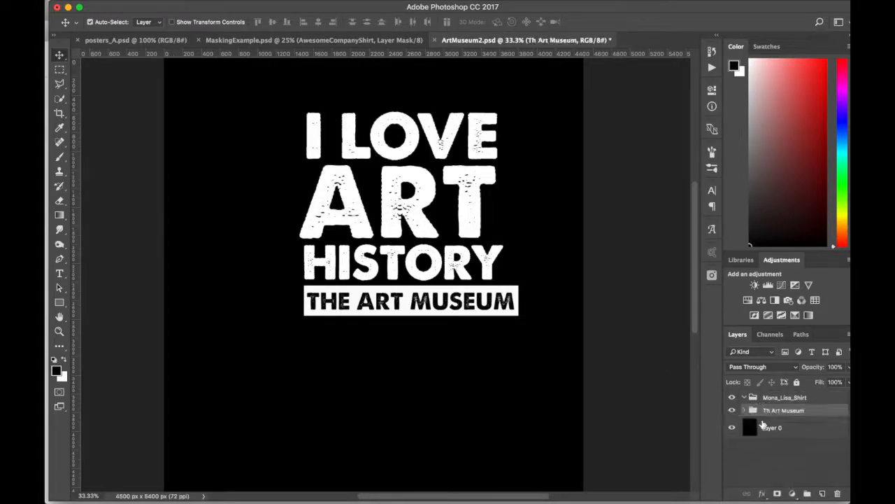
{"action": "left_click", "coordinate": [747, 412]}
{"action": "left_click", "coordinate": [748, 411]}
{"action": "left_click_drag", "start_coordinate": [753, 398], "coordinate": [840, 493]}
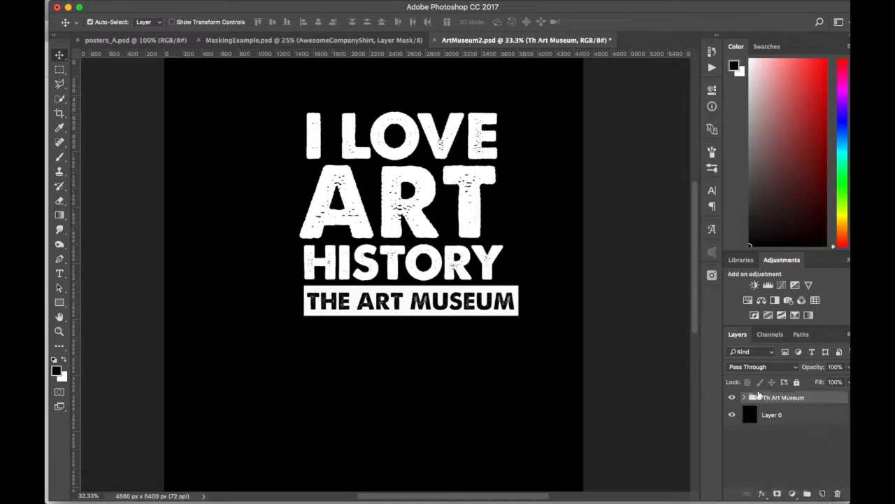
- Check what each layer in the Th Art Museum group contributes by toggling its visibility off and on
{"action": "left_click", "coordinate": [745, 397]}
{"action": "left_click", "coordinate": [761, 410]}
{"action": "left_click", "coordinate": [735, 412]}
{"action": "left_click", "coordinate": [733, 410]}
{"action": "left_click", "coordinate": [740, 427]}
{"action": "left_click", "coordinate": [732, 428]}
{"action": "left_click", "coordinate": [735, 429]}
{"action": "left_click", "coordinate": [733, 450]}
{"action": "left_click", "coordinate": [733, 450]}
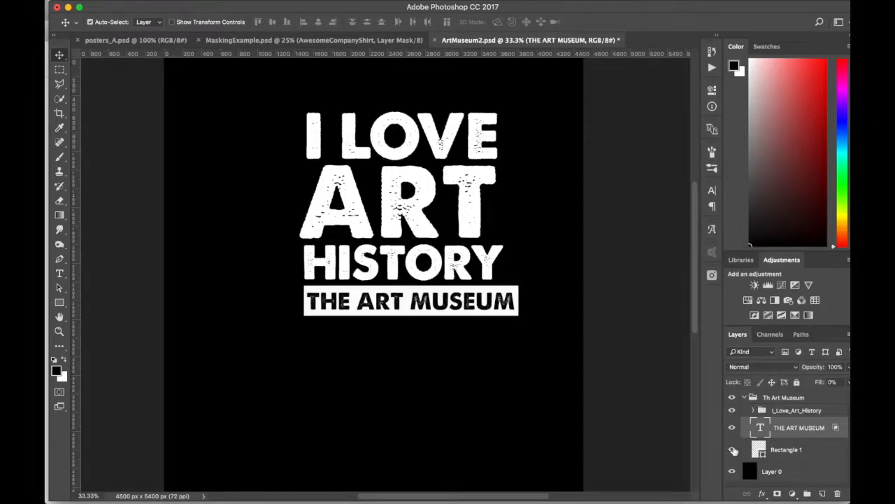
- Group the THE ART MUSEUM text layer with Rectangle 1 and name the group Logo
{"action": "left_click", "coordinate": [761, 451], "text": "shift"}
{"action": "key", "text": "super+g"}
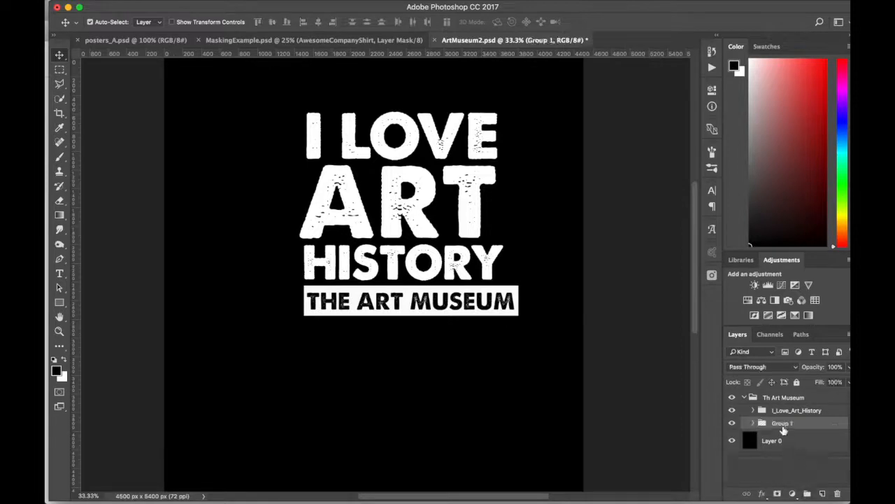
{"action": "double_click", "coordinate": [783, 430]}
{"action": "type", "text": "Logo"}
{"action": "key", "text": "Return"}
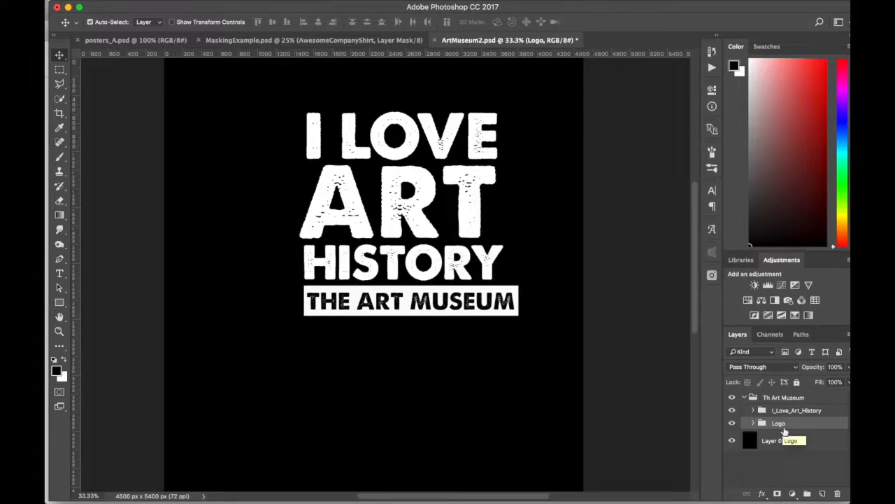
- Nudge the I_Love_Art_History group leftward relative to the logo rectangle
{"action": "left_click", "coordinate": [761, 411]}
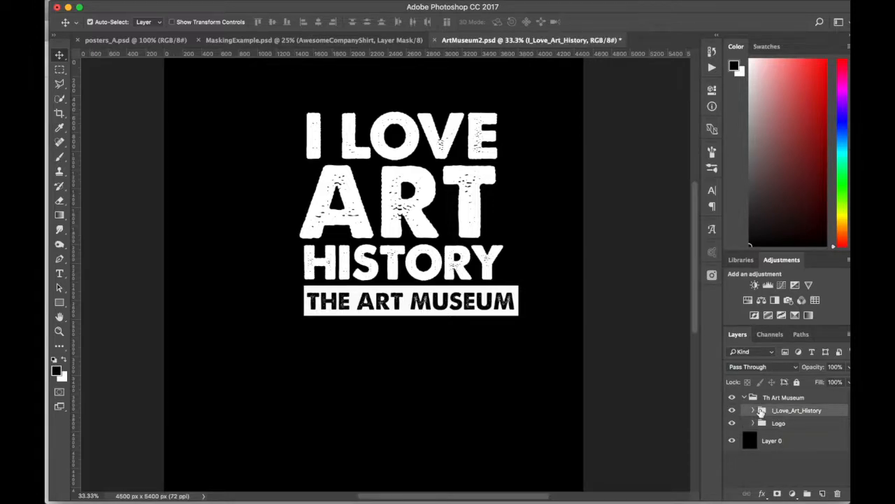
{"action": "key", "text": "shift+Left"}
{"action": "key", "text": "shift+Left"}
{"action": "key", "text": "shift+Left"}
{"action": "key", "text": "shift+Left"}
{"action": "key", "text": "shift+Left"}
{"action": "key", "text": "shift+Left"}
{"action": "key", "text": "shift+Left"}
{"action": "key", "text": "shift+Left"}
{"action": "key", "text": "shift+Left"}
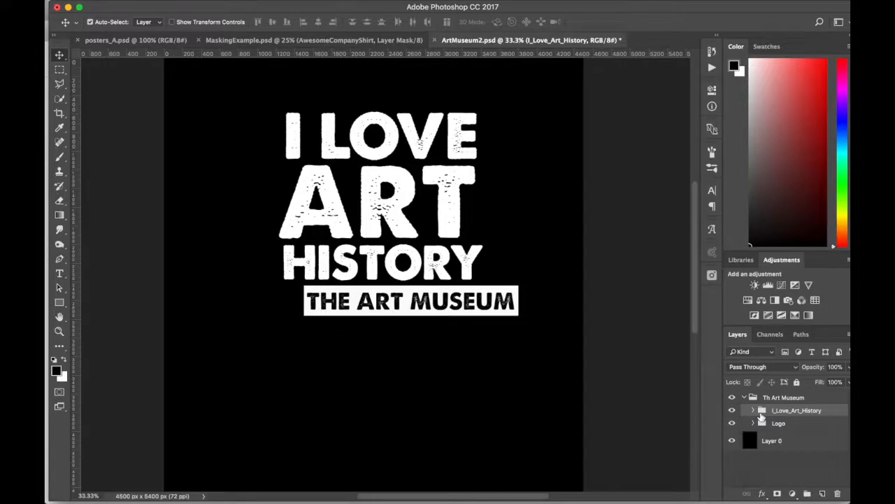
- Select the entire canvas and align the I_Love_Art_History and Logo groups to its horizontal centre
{"action": "key", "text": "z"}
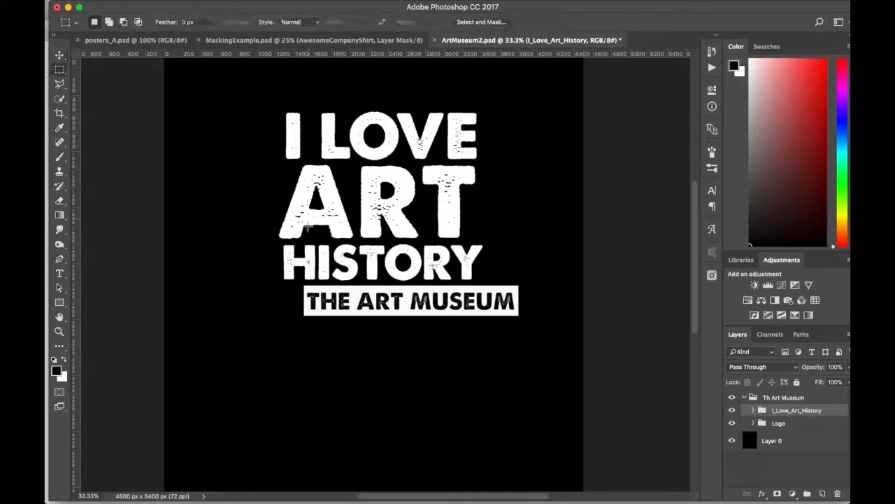
{"action": "left_click", "coordinate": [308, 226], "text": "alt"}
{"action": "left_click", "coordinate": [308, 226], "text": "alt"}
{"action": "key", "text": "m"}
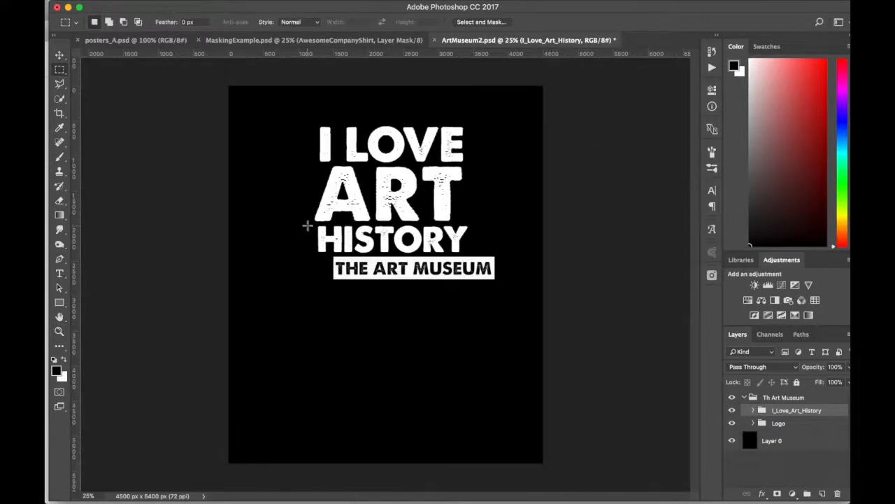
{"action": "key", "text": "super+a"}
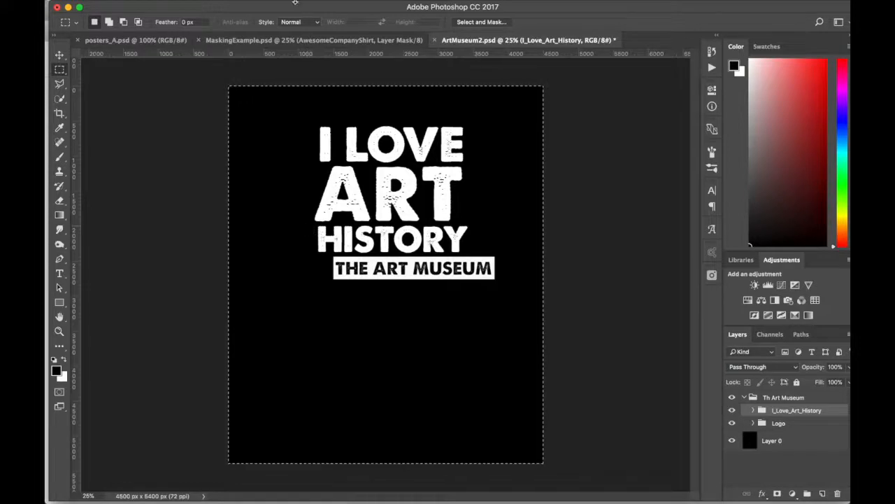
{"action": "left_click", "coordinate": [290, 5]}
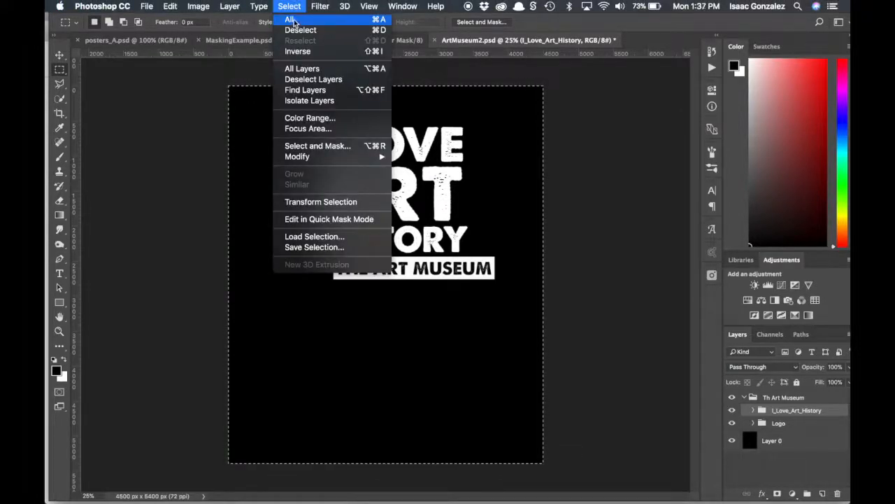
{"action": "left_click", "coordinate": [288, 19]}
{"action": "left_click", "coordinate": [758, 425], "text": "shift"}
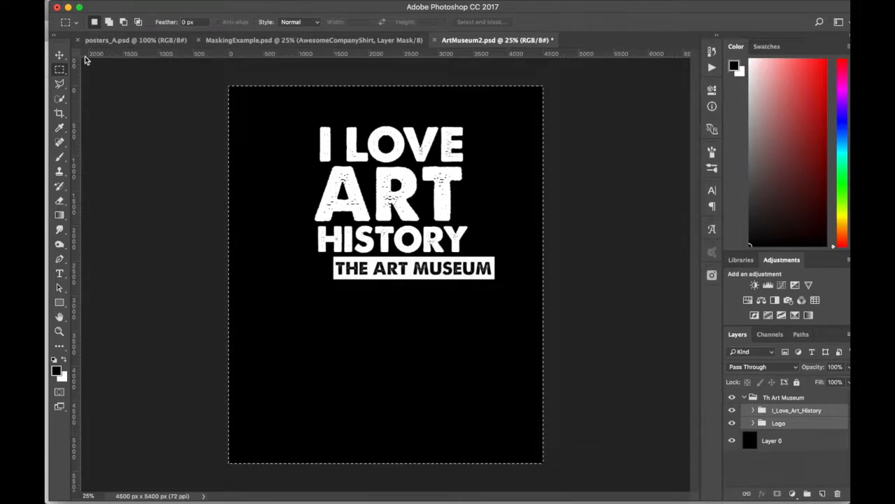
{"action": "key", "text": "v"}
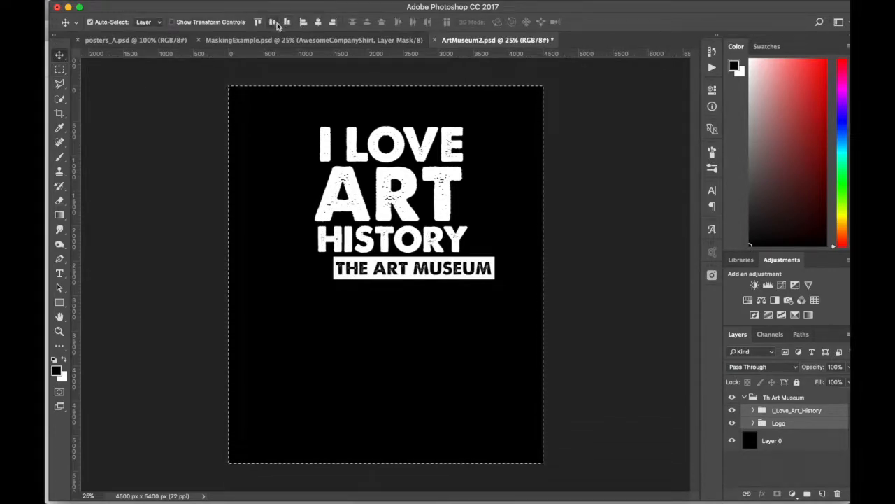
{"action": "left_click", "coordinate": [317, 23]}
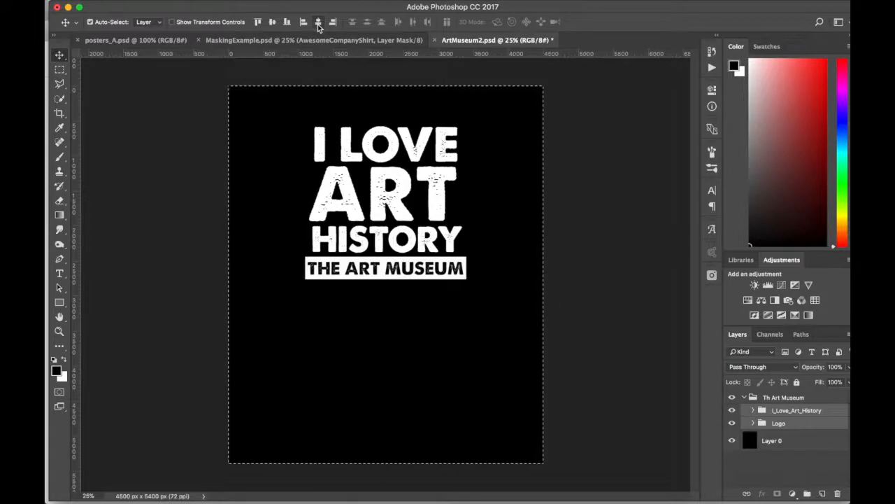
- Set the Move tool's auto-select to Group and centre the Th Art Museum group vertically on the canvas
{"action": "left_click", "coordinate": [148, 21]}
{"action": "left_click", "coordinate": [150, 14]}
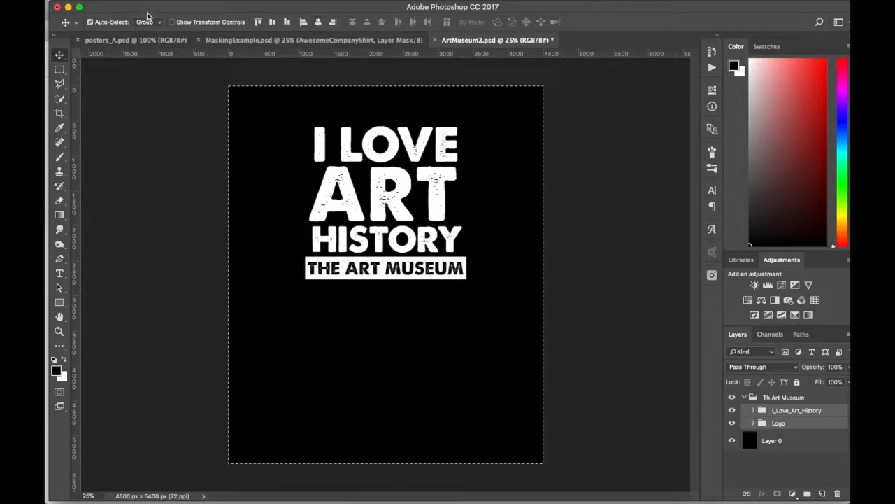
{"action": "left_click", "coordinate": [272, 23]}
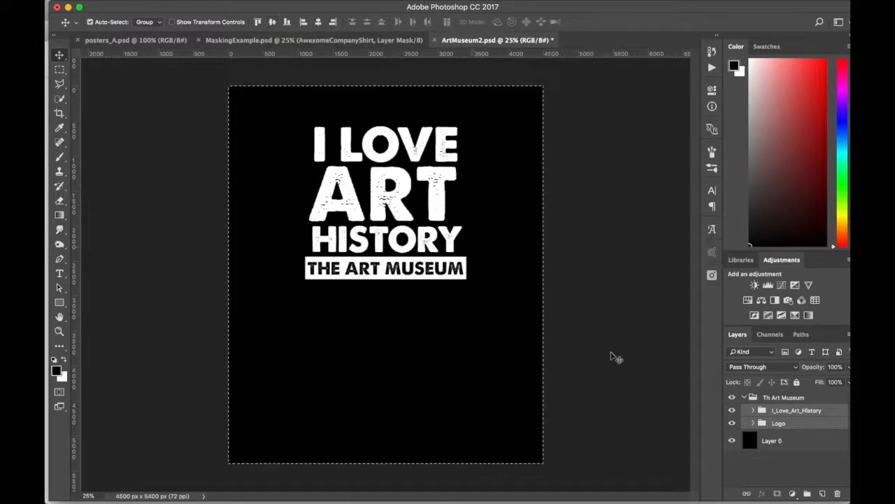
{"action": "left_click", "coordinate": [755, 399]}
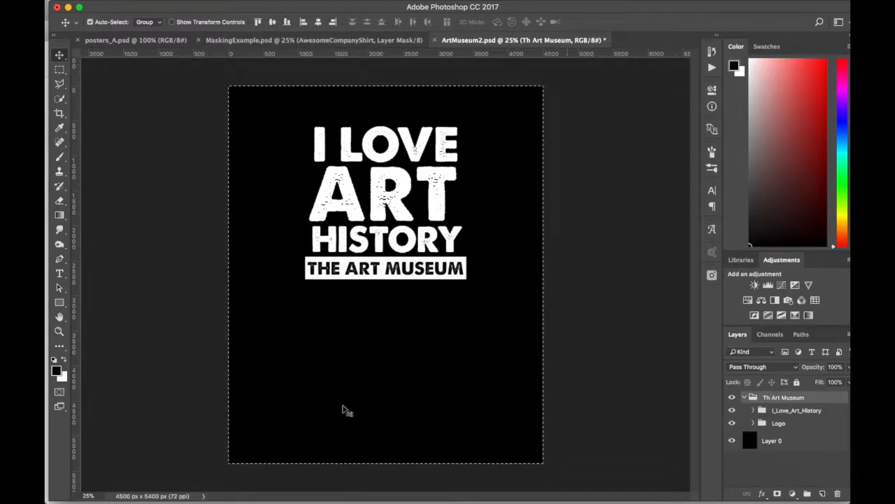
{"action": "left_click", "coordinate": [278, 24]}
- Nudge the I_Love_Art_History and Logo groups upward together so the artwork sits above the canvas centre
{"action": "left_click", "coordinate": [796, 410]}
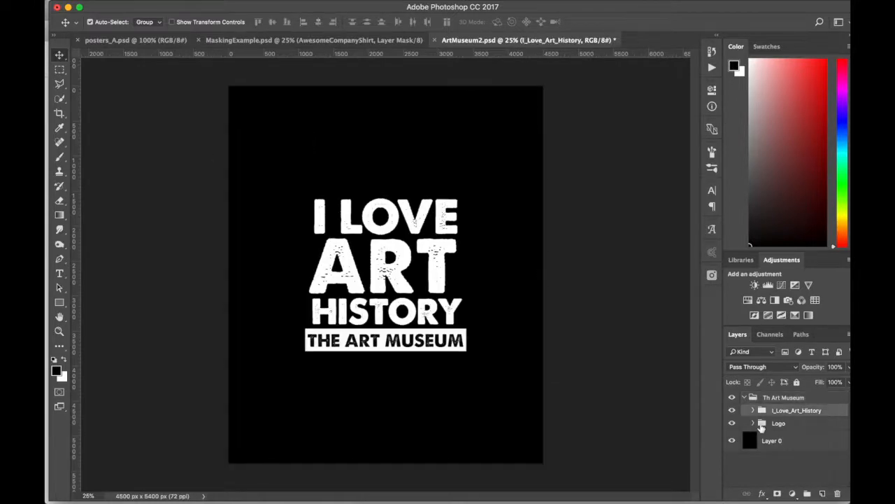
{"action": "left_click", "coordinate": [761, 424], "text": "shift"}
{"action": "key", "text": "shift+Up"}
{"action": "key", "text": "shift+Up"}
{"action": "key", "text": "shift+Up"}
{"action": "key", "text": "shift+Up"}
{"action": "key", "text": "shift+Up"}
{"action": "key", "text": "shift+Up"}
{"action": "key", "text": "shift+Up"}
{"action": "key", "text": "shift+Up"}
{"action": "key", "text": "shift+Up"}
{"action": "key", "text": "shift+Up"}
{"action": "key", "text": "shift+Up"}
{"action": "key", "text": "shift+Up"}
{"action": "key", "text": "shift+Up"}
{"action": "key", "text": "shift+Up"}
{"action": "key", "text": "shift+Up"}
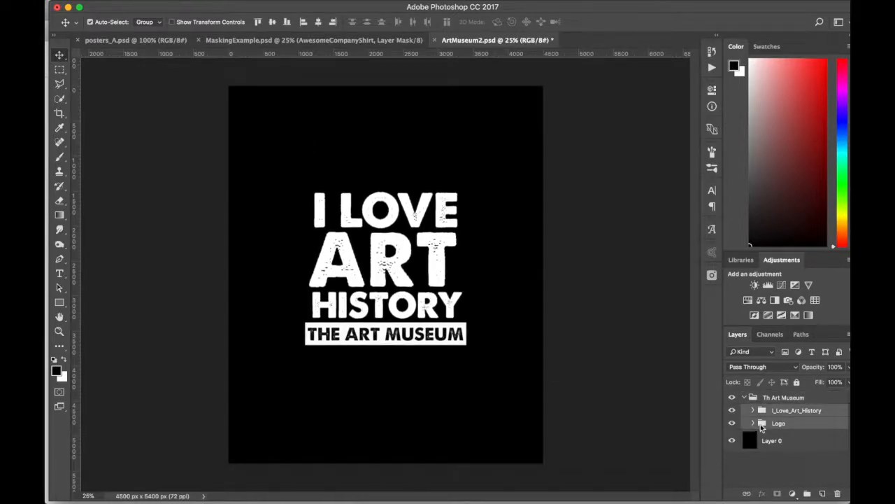
{"action": "key", "text": "shift+Up"}
{"action": "key", "text": "shift+Up"}
{"action": "key", "text": "shift+Up"}
{"action": "key", "text": "shift+Up"}
{"action": "key", "text": "shift+Up"}
{"action": "key", "text": "shift+Up"}
{"action": "key", "text": "shift+Up"}
{"action": "key", "text": "shift+Up"}
{"action": "key", "text": "shift+Up"}
{"action": "key", "text": "shift+Up"}
{"action": "key", "text": "shift+Up"}
{"action": "key", "text": "shift+Up"}
{"action": "key", "text": "shift+Up"}
{"action": "key", "text": "shift+Up"}
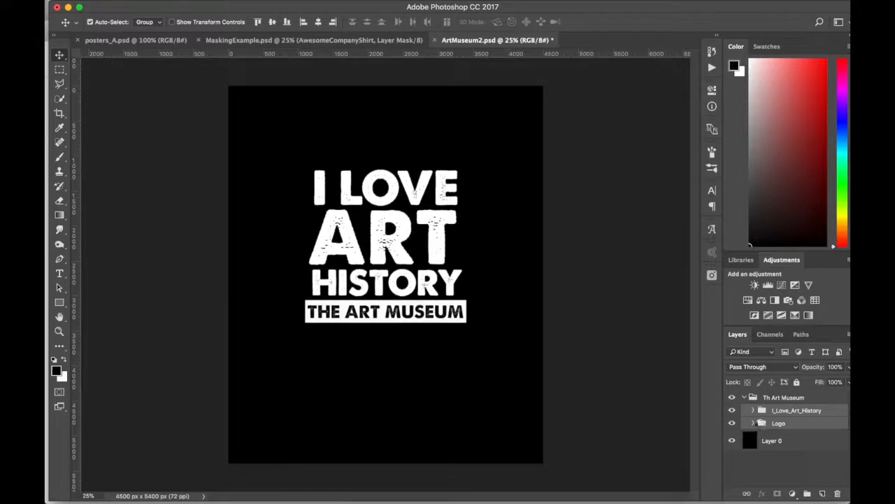
{"action": "key", "text": "shift+Up"}
{"action": "key", "text": "shift+Up"}
{"action": "key", "text": "shift+Up"}
{"action": "key", "text": "shift+Up"}
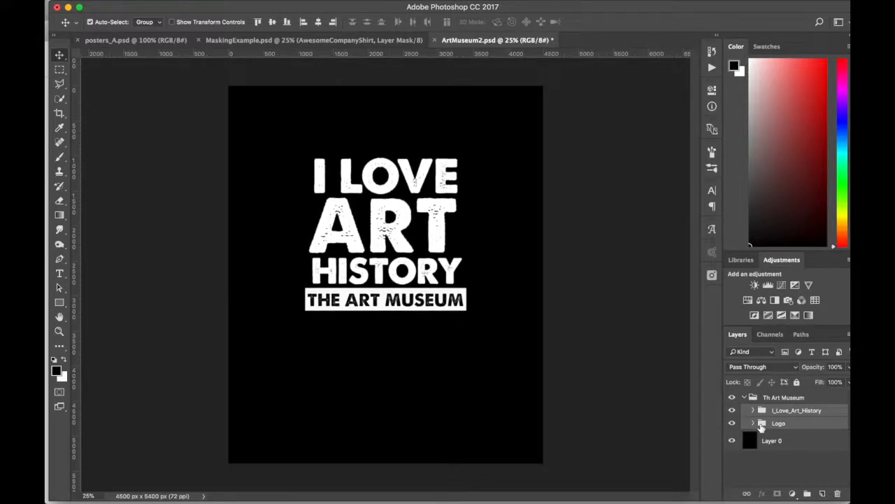
{"action": "key", "text": "shift+Up"}
{"action": "key", "text": "shift+Up"}
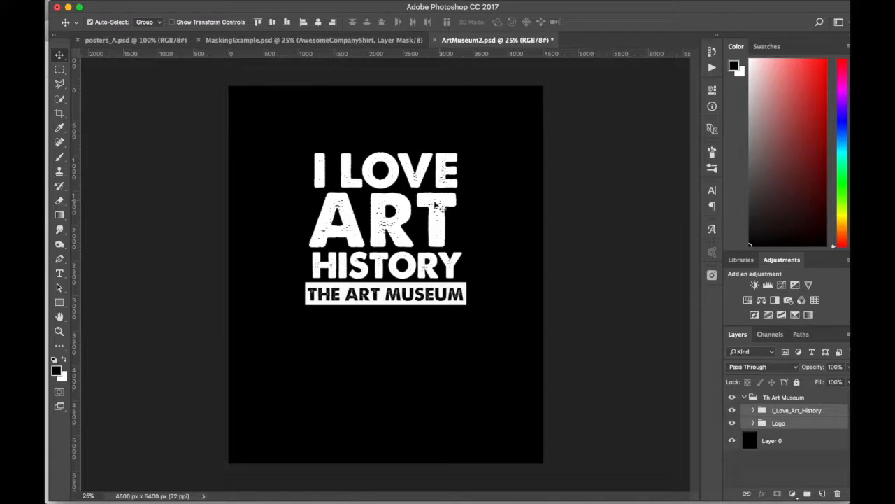
- Inspect the HISTORY, ART and I LOVE text layers inside the I_Love_Art_History group
{"action": "left_click", "coordinate": [423, 181]}
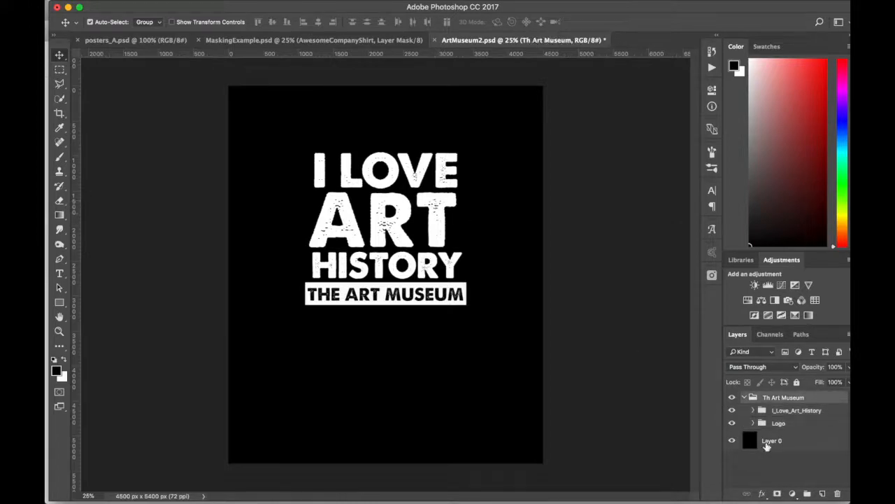
{"action": "left_click", "coordinate": [752, 411]}
{"action": "left_click", "coordinate": [772, 427]}
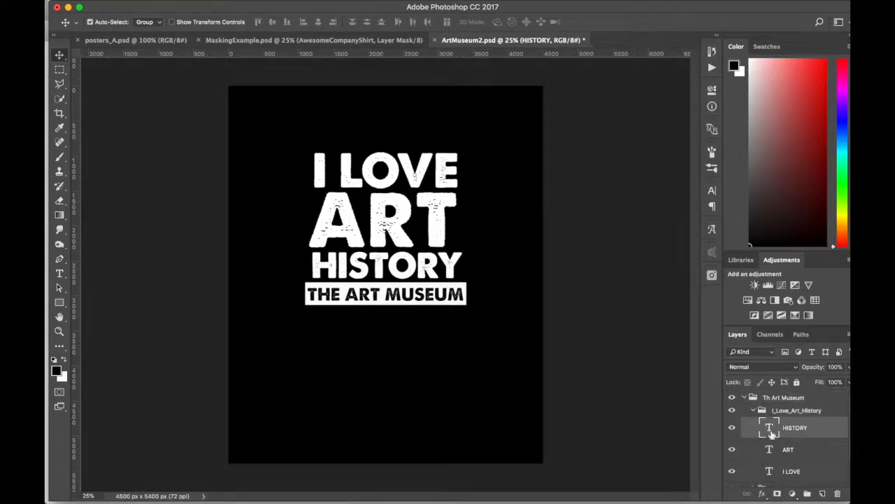
{"action": "left_click", "coordinate": [770, 450]}
{"action": "left_click", "coordinate": [770, 474]}
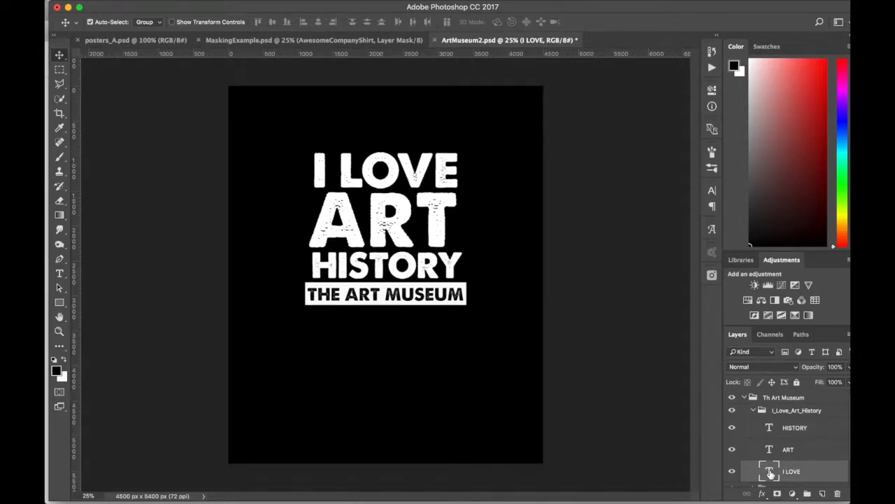
- Switch to Google Fonts in the browser and look through the directory of font families
{"action": "key", "text": "super+Tab"}
{"action": "key", "text": "super+Tab"}
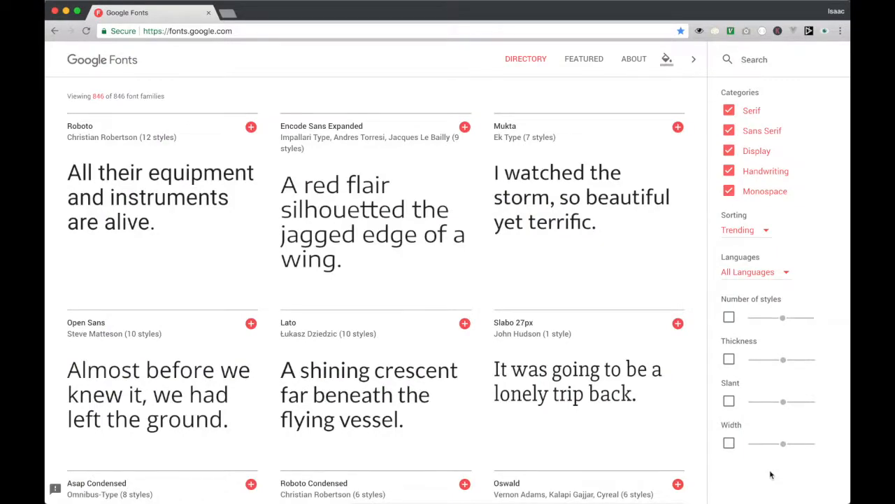
{"action": "scroll", "coordinate": [455, 259], "scroll_direction": "down", "scroll_amount": 20}
{"action": "scroll", "coordinate": [457, 255], "scroll_direction": "up", "scroll_amount": 20}
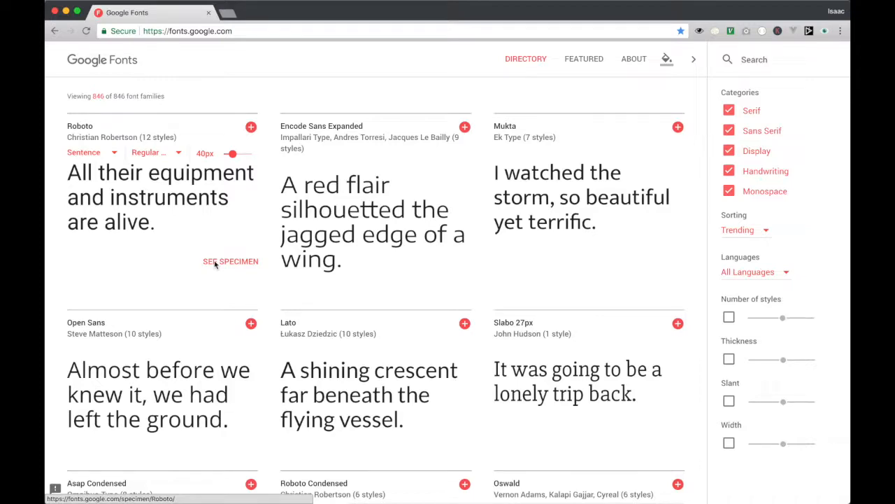
{"action": "scroll", "coordinate": [214, 260], "scroll_direction": "down", "scroll_amount": 10}
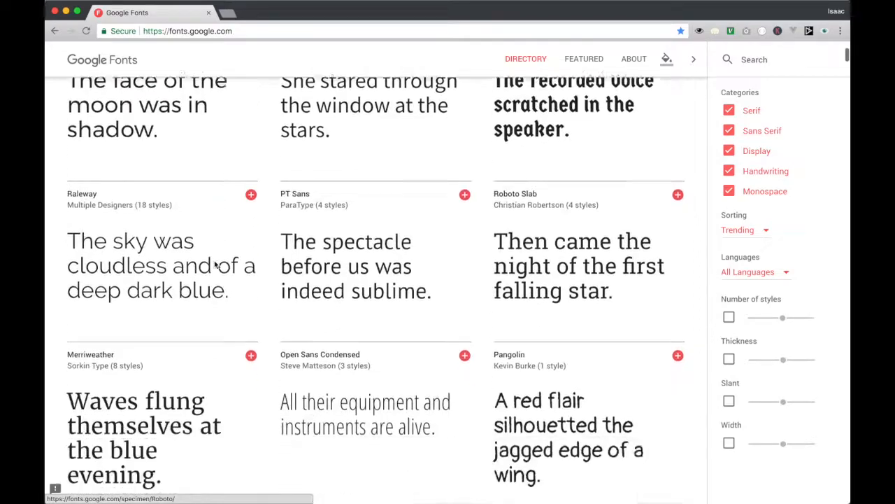
- Filter the font directory to the Serif category only, excluding Sans Serif, Display, Handwriting and Monospace
{"action": "scroll", "coordinate": [215, 264], "scroll_direction": "down", "scroll_amount": 12}
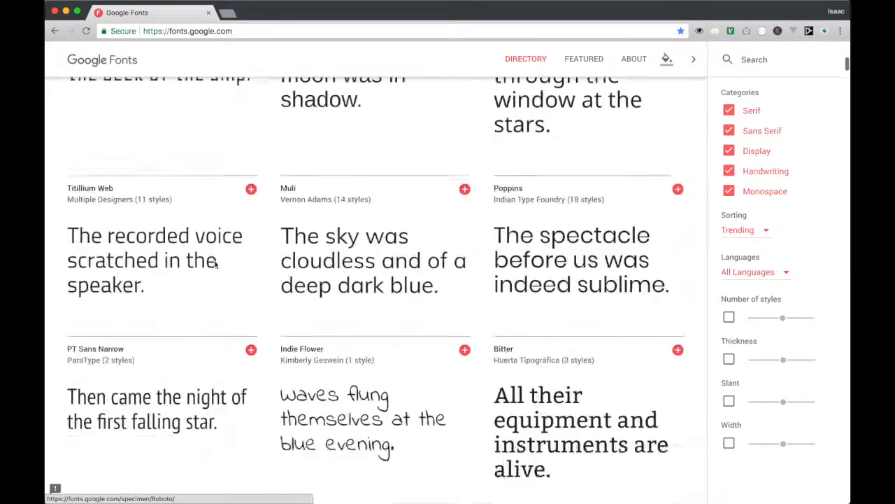
{"action": "scroll", "coordinate": [215, 264], "scroll_direction": "down", "scroll_amount": 15}
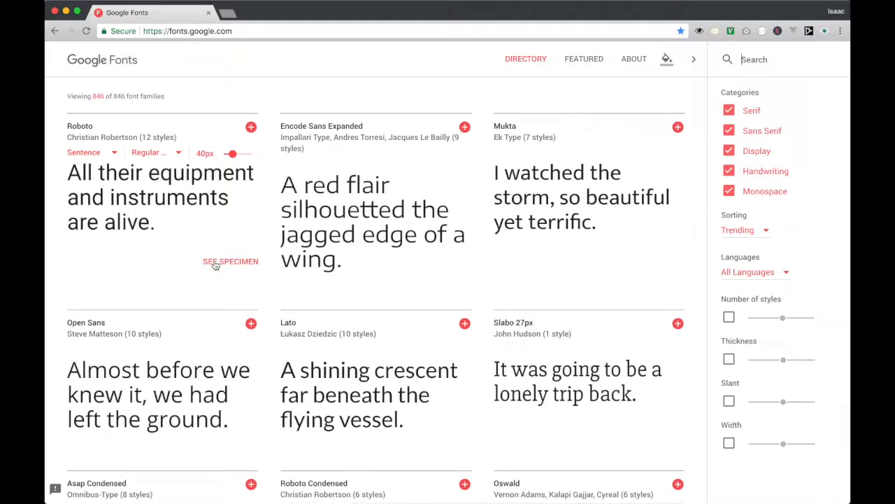
{"action": "left_click", "coordinate": [728, 151]}
{"action": "left_click", "coordinate": [729, 170]}
{"action": "left_click", "coordinate": [729, 191]}
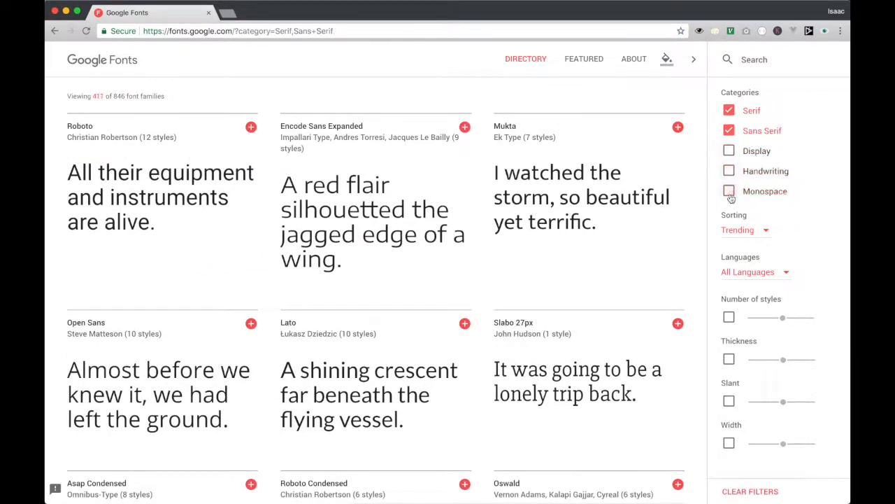
{"action": "left_click", "coordinate": [730, 131]}
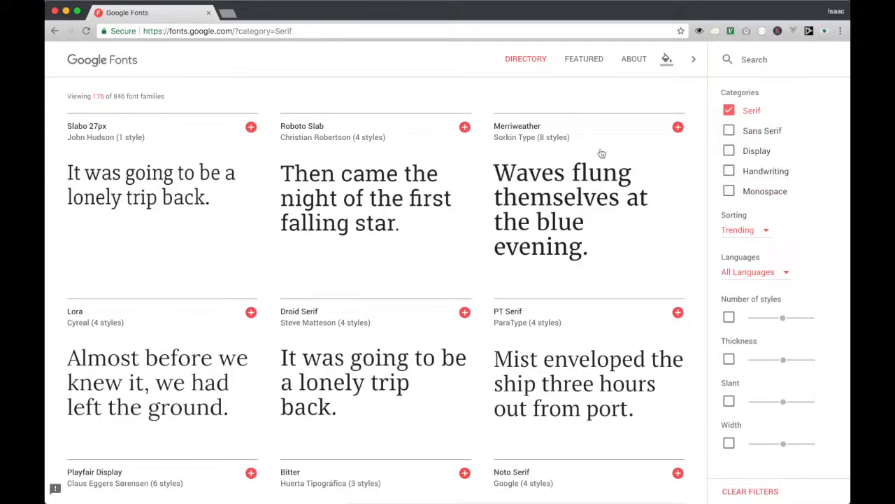
- Look through the serif font families and compare their sample sentences
{"action": "scroll", "coordinate": [302, 193], "scroll_direction": "down", "scroll_amount": 1}
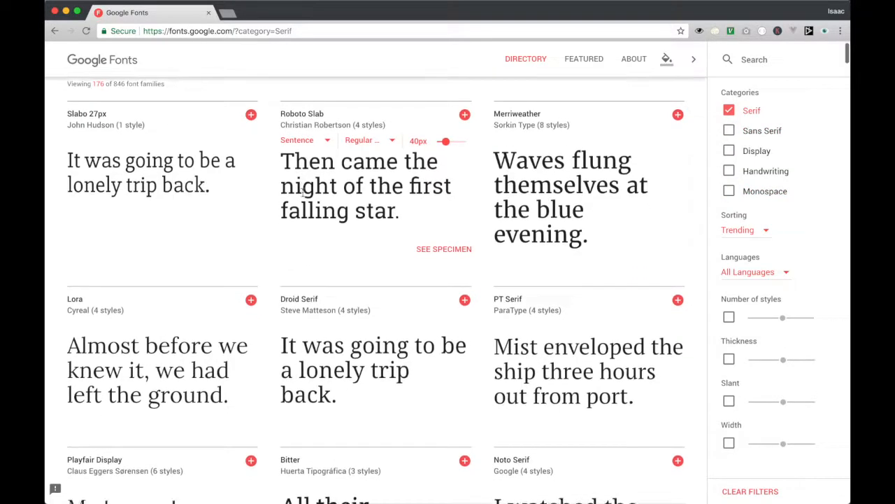
{"action": "scroll", "coordinate": [302, 190], "scroll_direction": "down", "scroll_amount": 2}
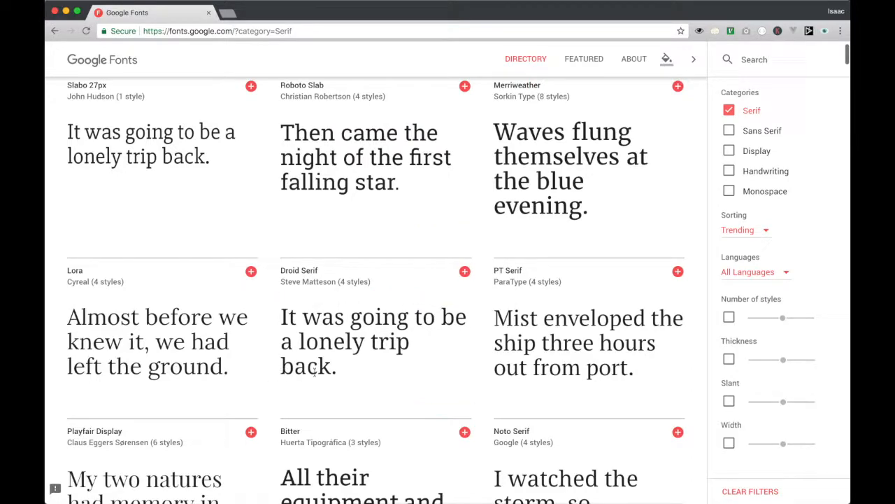
{"action": "scroll", "coordinate": [489, 350], "scroll_direction": "down", "scroll_amount": 3}
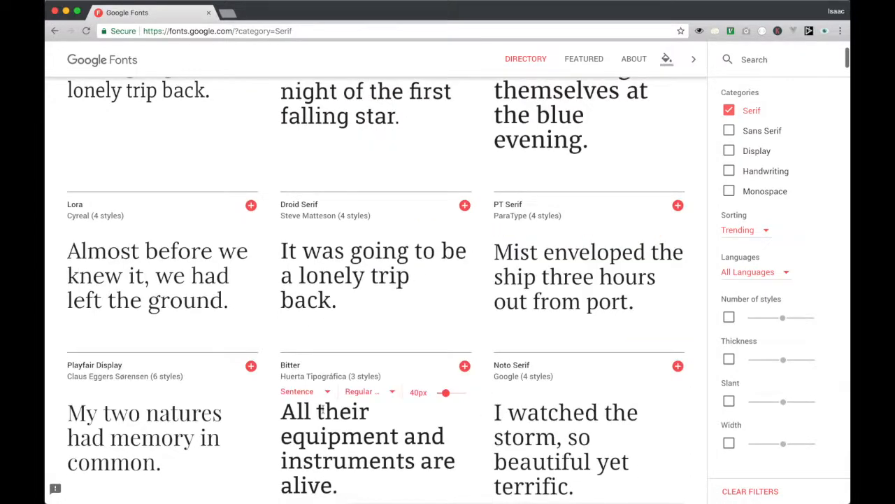
{"action": "scroll", "coordinate": [220, 416], "scroll_direction": "down", "scroll_amount": 1}
{"action": "scroll", "coordinate": [223, 379], "scroll_direction": "down", "scroll_amount": 7}
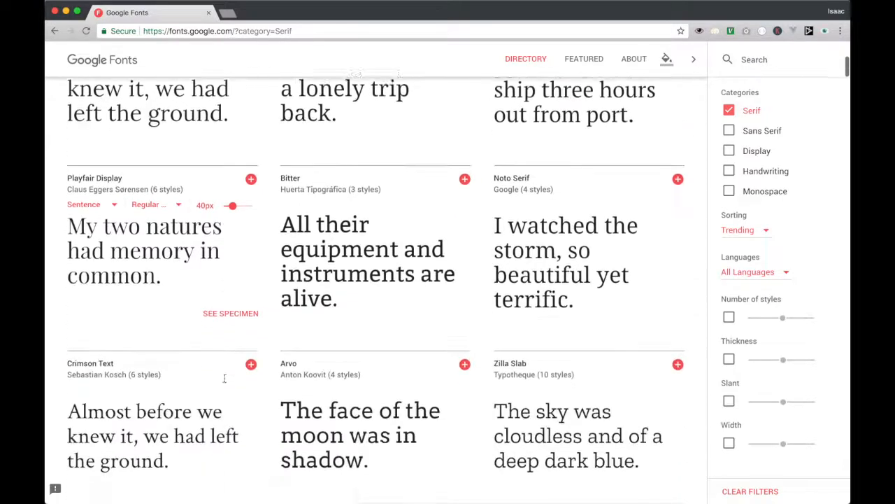
{"action": "scroll", "coordinate": [339, 389], "scroll_direction": "down", "scroll_amount": 20}
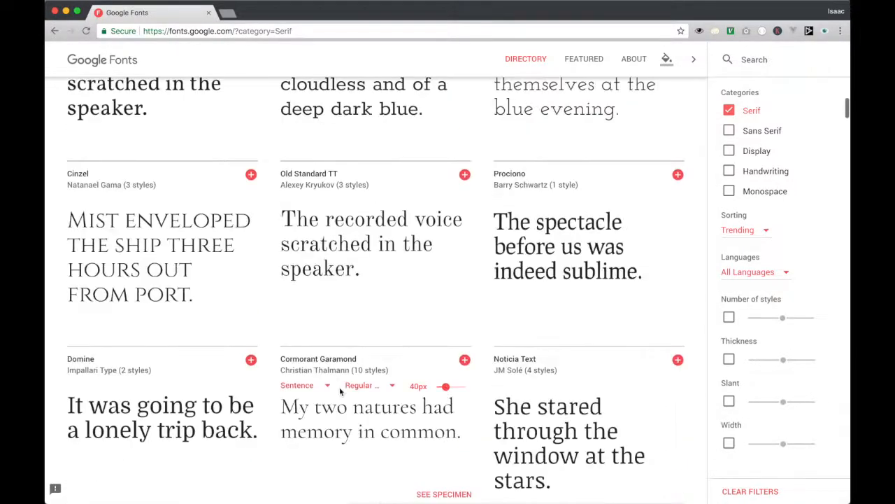
{"action": "scroll", "coordinate": [340, 391], "scroll_direction": "up", "scroll_amount": 20}
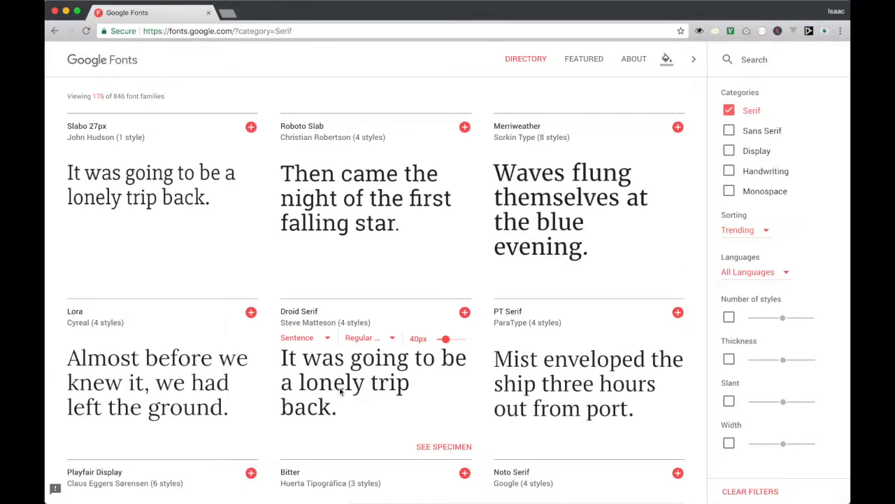
{"action": "scroll", "coordinate": [258, 284], "scroll_direction": "down", "scroll_amount": 5}
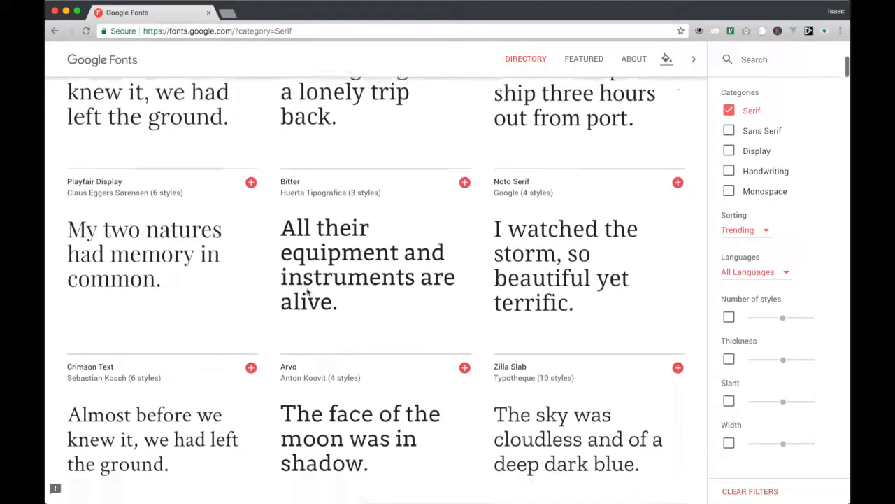
{"action": "scroll", "coordinate": [605, 163], "scroll_direction": "up", "scroll_amount": 5}
- Switch the category filter from Serif to Sans Serif and look through the listed sans serif families
{"action": "left_click", "coordinate": [729, 109]}
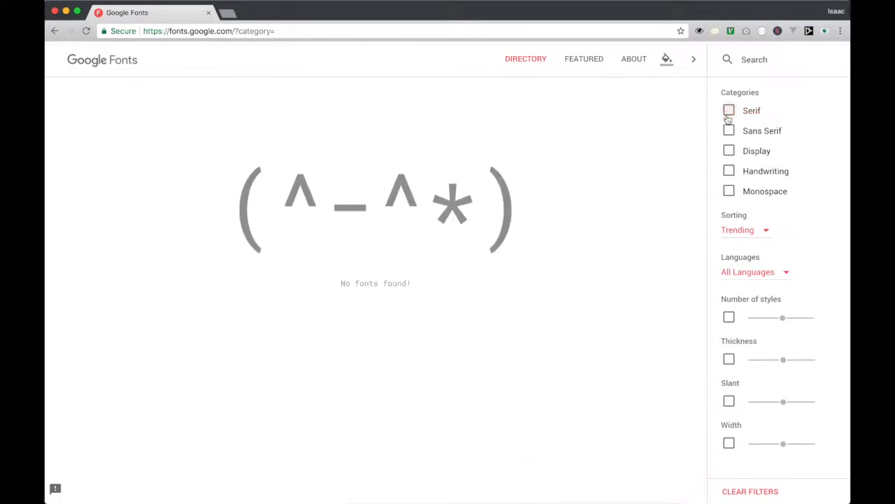
{"action": "left_click", "coordinate": [729, 131]}
{"action": "mouse_move", "coordinate": [327, 256]}
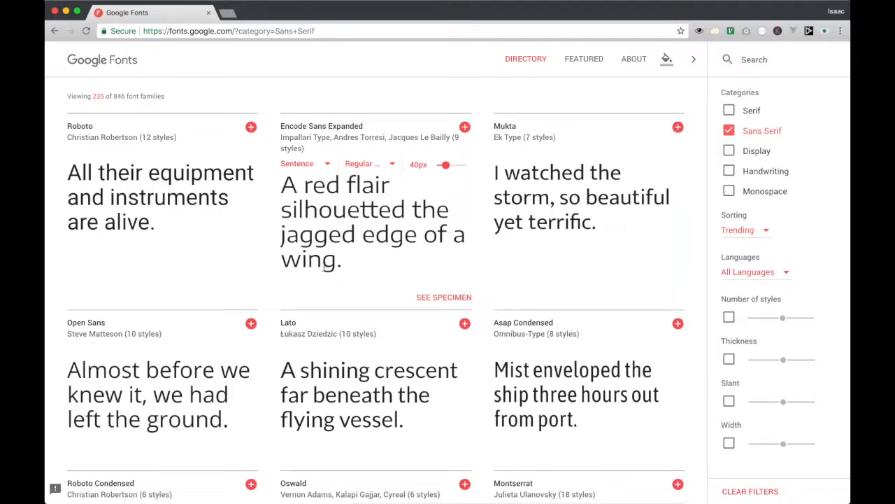
{"action": "scroll", "coordinate": [474, 259], "scroll_direction": "down", "scroll_amount": 8}
{"action": "scroll", "coordinate": [473, 261], "scroll_direction": "down", "scroll_amount": 18}
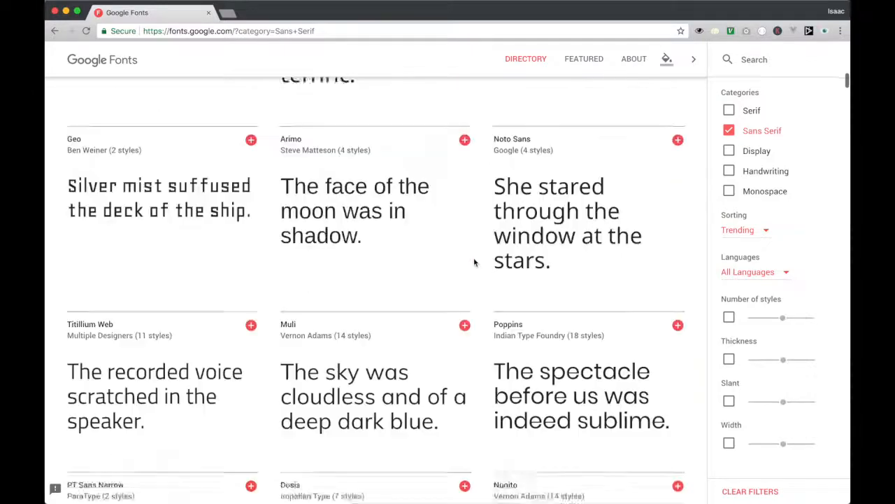
{"action": "scroll", "coordinate": [473, 262], "scroll_direction": "down", "scroll_amount": 18}
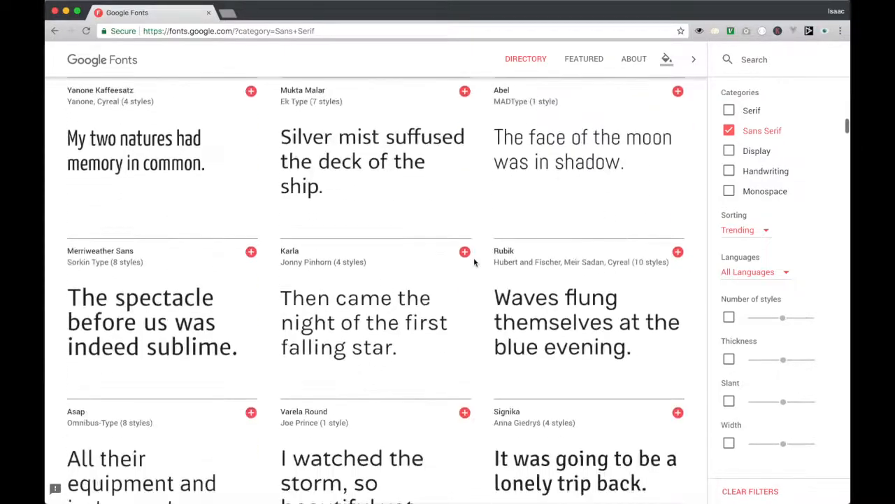
{"action": "scroll", "coordinate": [474, 262], "scroll_direction": "down", "scroll_amount": 18}
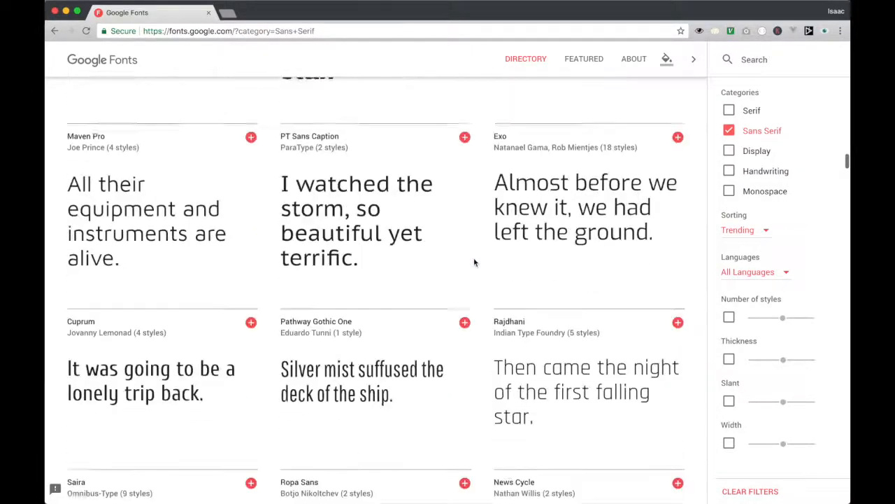
{"action": "scroll", "coordinate": [474, 262], "scroll_direction": "down", "scroll_amount": 15}
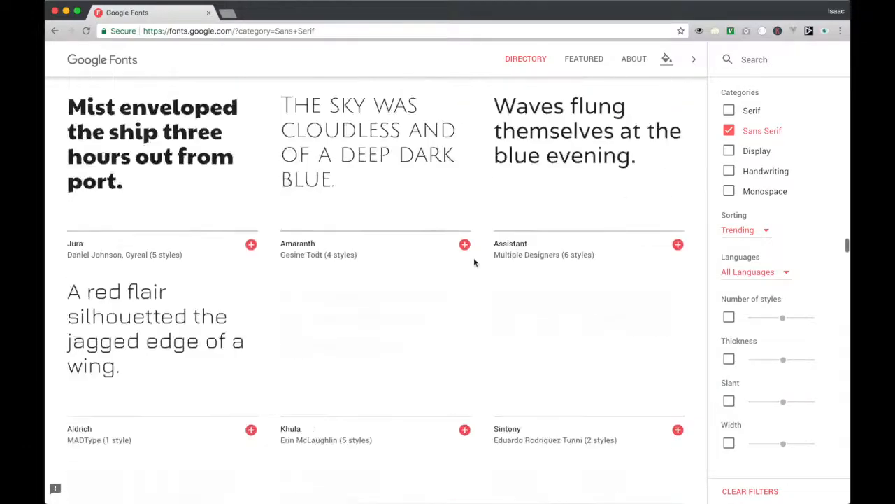
{"action": "scroll", "coordinate": [475, 262], "scroll_direction": "up", "scroll_amount": 15}
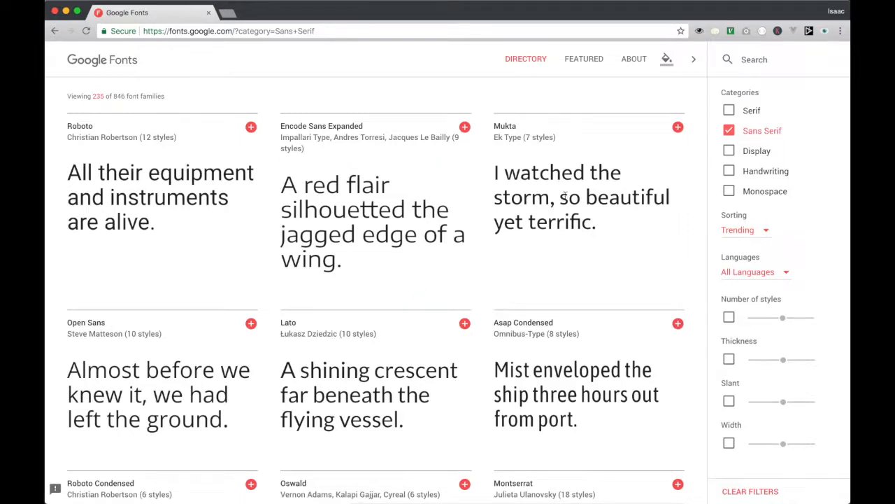
- Search the font directory for "Robot" and set the Roboto sample text to "I LOVE HISTORY", with "I" on its own line
{"action": "left_click", "coordinate": [743, 59]}
{"action": "type", "text": "Robot"}
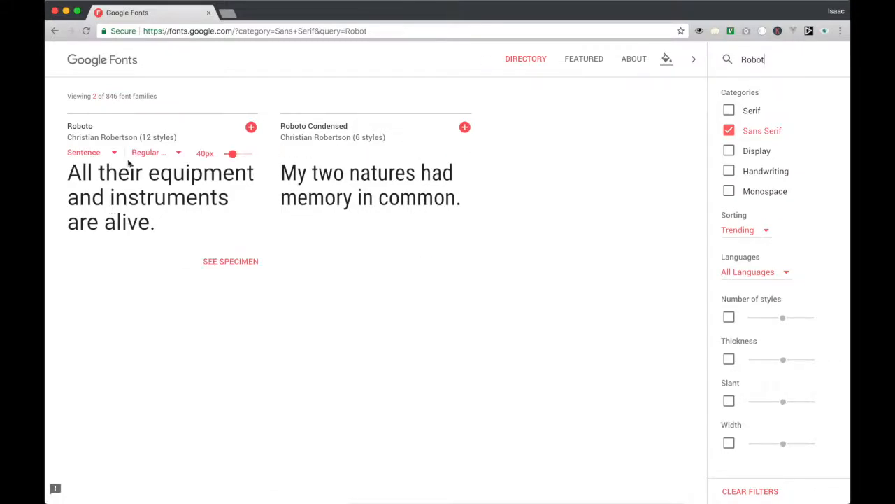
{"action": "triple_click", "coordinate": [133, 189]}
{"action": "type", "text": "I"}
{"action": "key", "text": "Return"}
{"action": "type", "text": "LOVE HISTORY"}
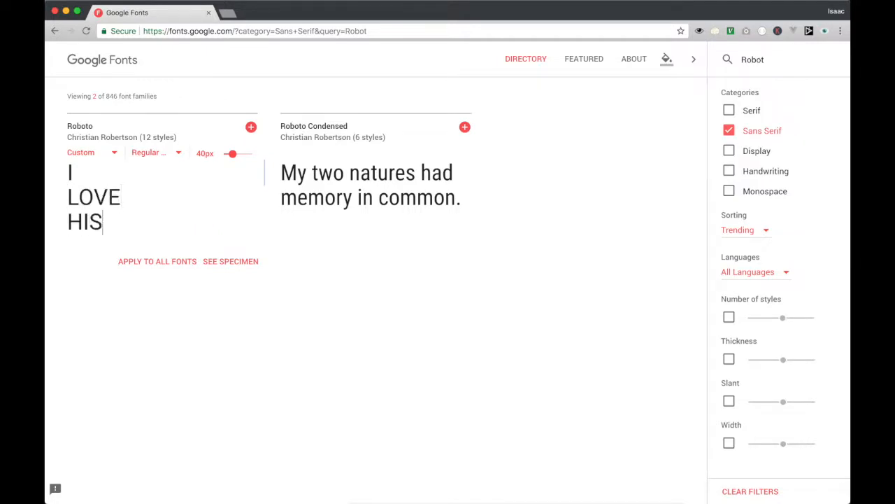
- Set the Roboto Condensed sample to I, LOVE and ART HISTORY on three lines, and change Roboto's last line to ART HISTORY
{"action": "triple_click", "coordinate": [364, 178]}
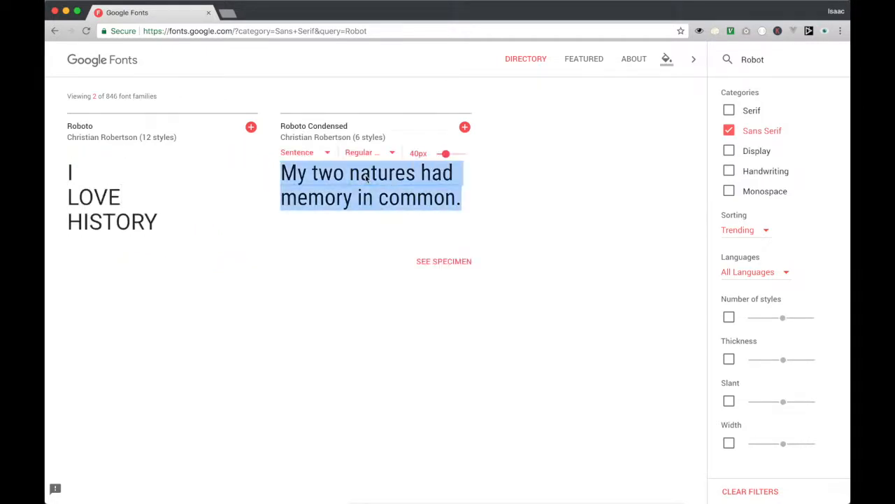
{"action": "type", "text": "I"}
{"action": "key", "text": "Return"}
{"action": "type", "text": "LOVE"}
{"action": "key", "text": "Return"}
{"action": "type", "text": "ART HISTORY"}
{"action": "double_click", "coordinate": [98, 229]}
{"action": "type", "text": "ART HISTORY"}
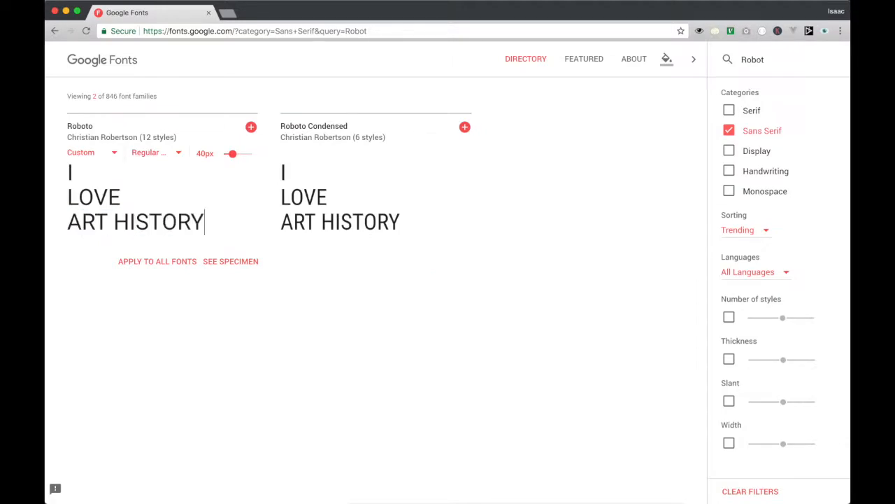
- Add the Roboto family to the selection and open the download options for the selected family
{"action": "left_click", "coordinate": [251, 127]}
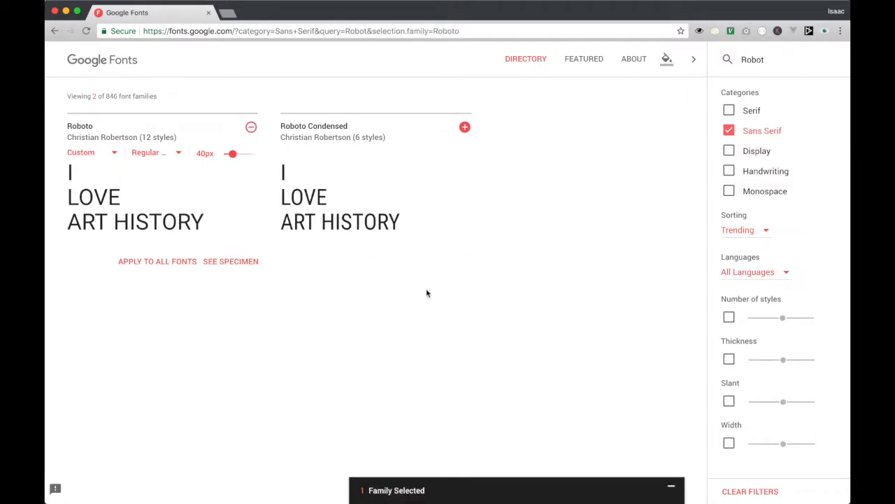
{"action": "key", "text": "super+Tab"}
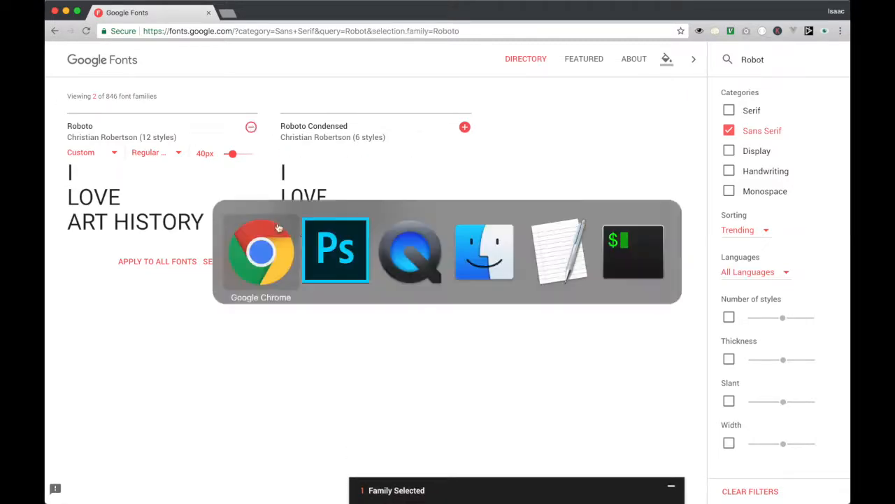
{"action": "key", "text": "super+Tab"}
{"action": "left_click", "coordinate": [396, 493]}
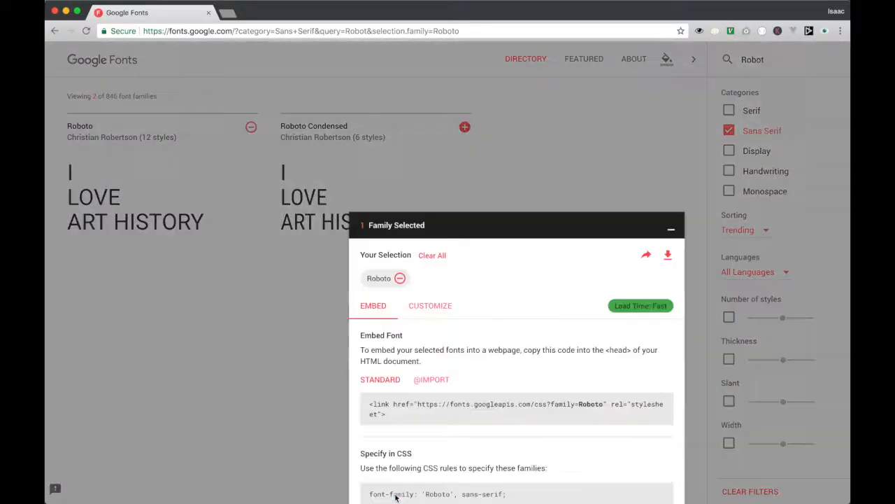
{"action": "scroll", "coordinate": [450, 338], "scroll_direction": "down", "scroll_amount": 2}
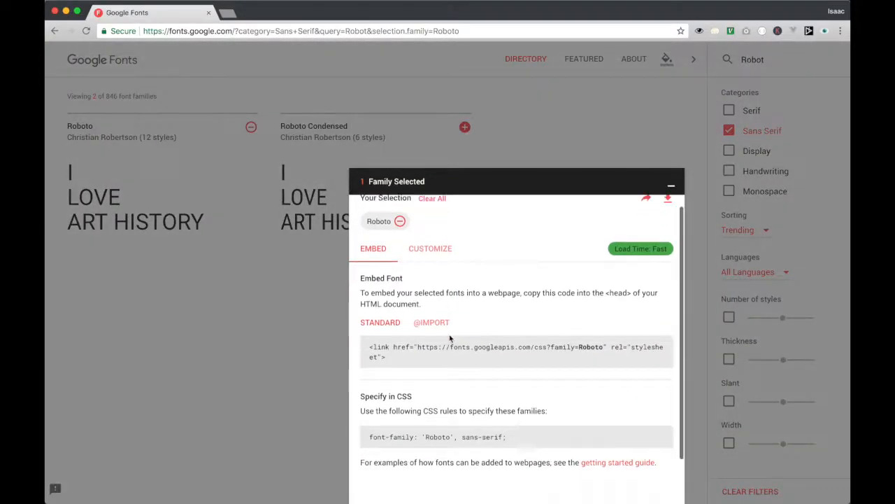
{"action": "scroll", "coordinate": [449, 337], "scroll_direction": "up", "scroll_amount": 2}
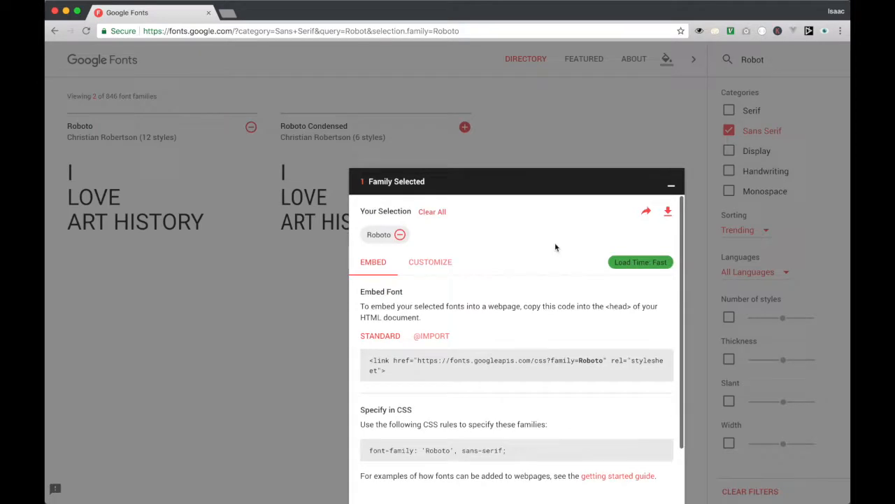
{"action": "left_click", "coordinate": [670, 212]}
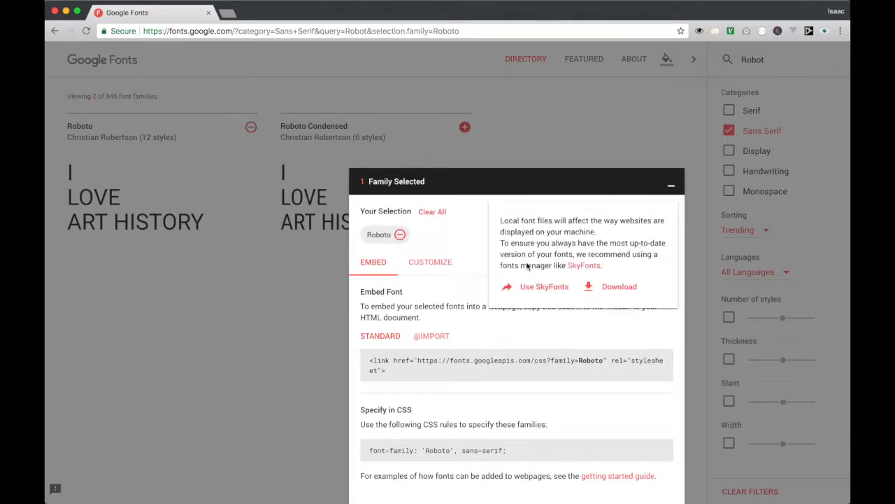
- Follow the SkyFonts recommendation to fonts.com and open its list of Google Fonts
{"action": "mouse_move", "coordinate": [668, 210]}
{"action": "left_click", "coordinate": [580, 268]}
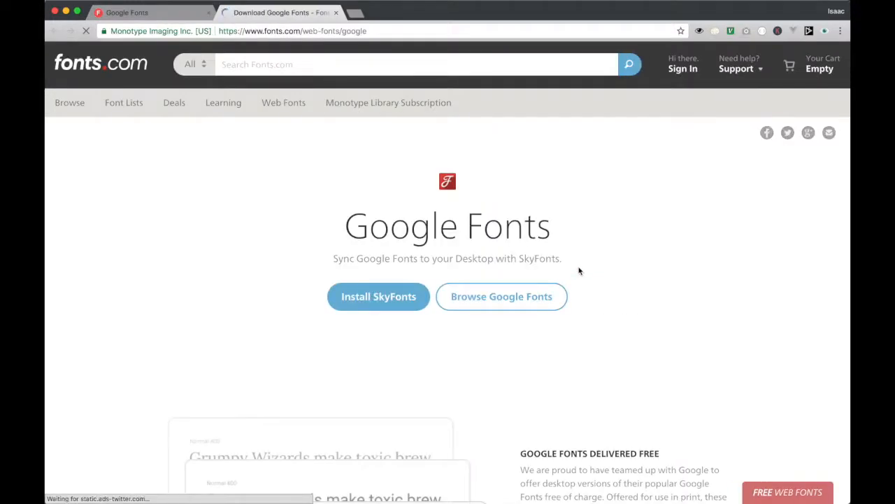
{"action": "left_click", "coordinate": [534, 296]}
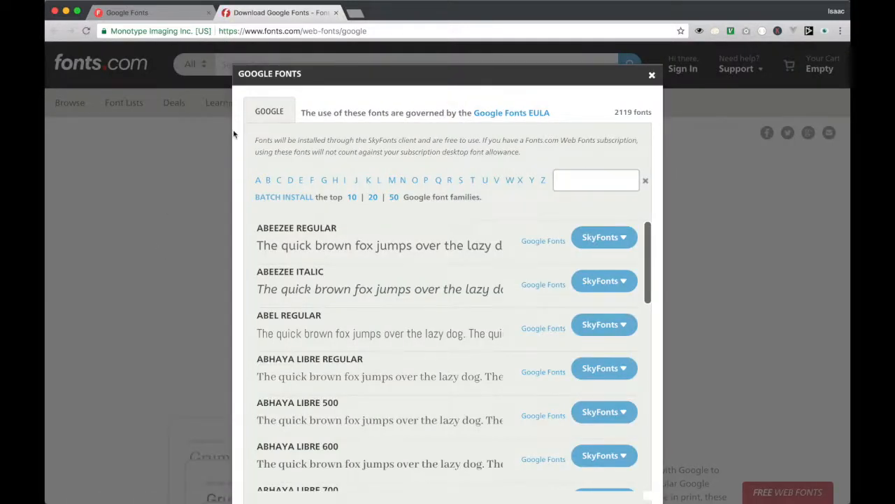
- Search the web for "sky fonts" in a new browser tab and open the SkyFonts website
{"action": "key", "text": "ctrl+t"}
{"action": "type", "text": "sky fonts"}
{"action": "key", "text": "Return"}
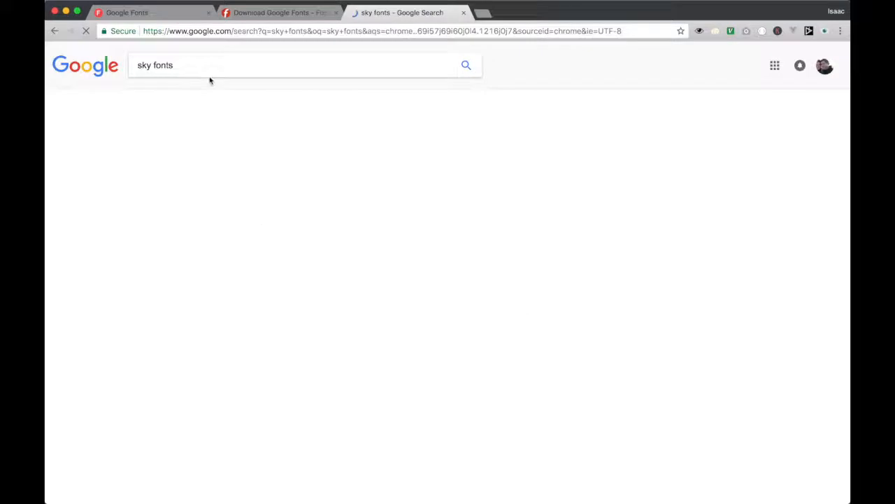
{"action": "left_click", "coordinate": [152, 172]}
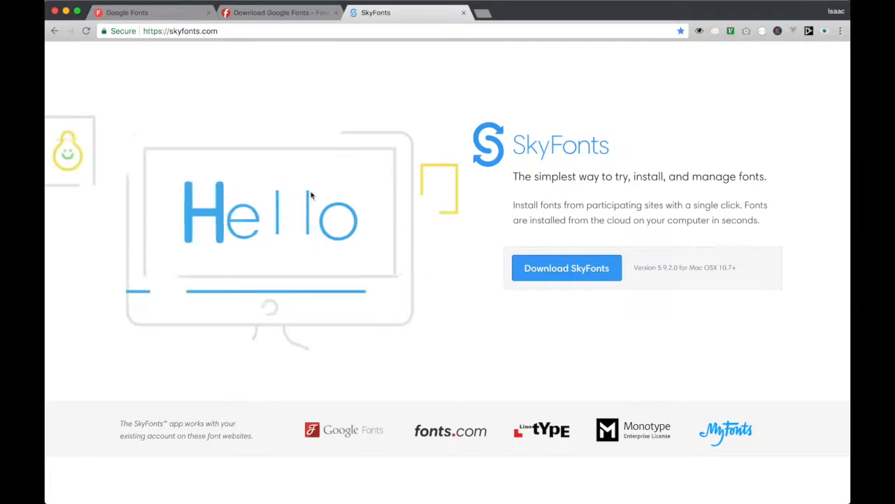
- Open the SkyFonts app to view the list of fonts installed through it
{"action": "mouse_move", "coordinate": [669, 4]}
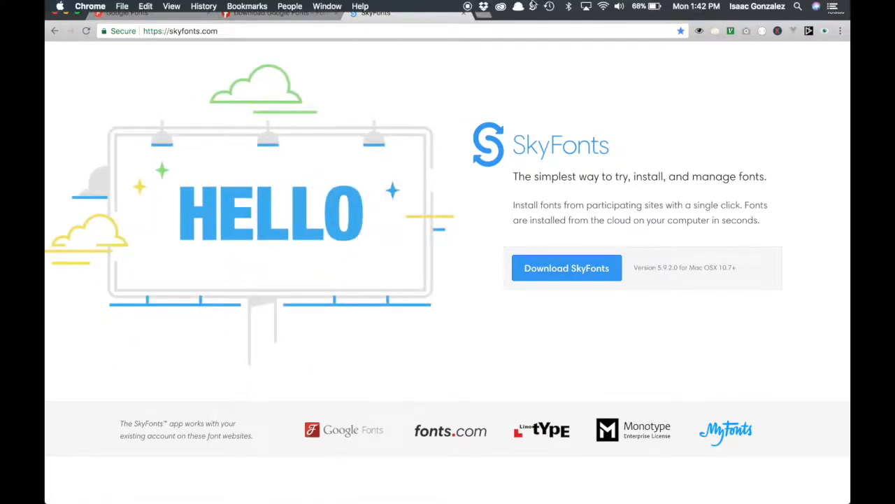
{"action": "left_click", "coordinate": [548, 6]}
{"action": "left_click", "coordinate": [532, 5]}
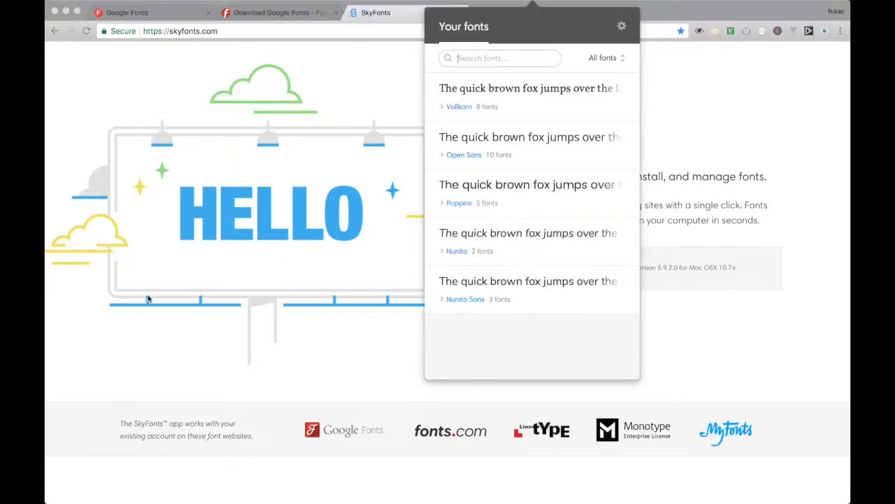
- Revisit the fonts.com list of Google Fonts and return to the Roboto selection on the Google Fonts page
{"action": "left_click", "coordinate": [280, 14]}
{"action": "left_click", "coordinate": [577, 184]}
{"action": "key", "text": "ctrl+shift+Tab"}
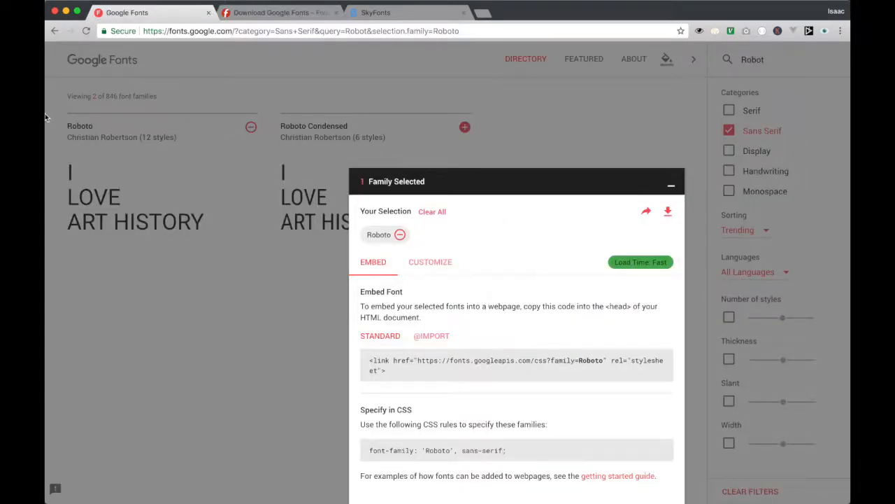
- Return to the fonts.com list of Google Fonts and filter it by "Robot"
{"action": "left_click", "coordinate": [372, 23]}
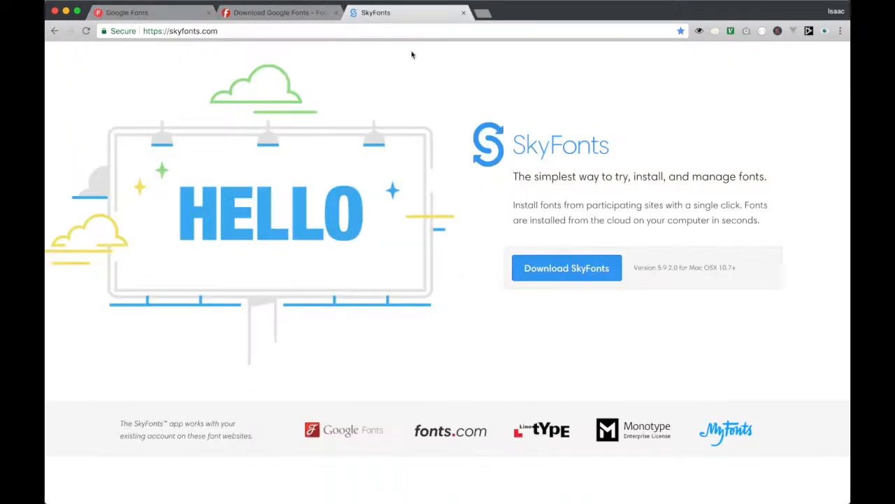
{"action": "left_click", "coordinate": [310, 17]}
{"action": "type", "text": "Robot"}
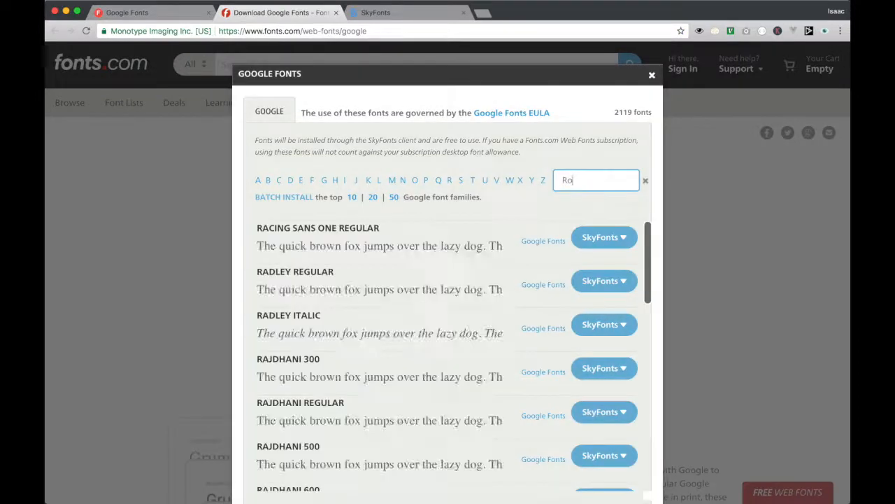
{"action": "scroll", "coordinate": [462, 277], "scroll_direction": "down", "scroll_amount": 1}
{"action": "scroll", "coordinate": [457, 280], "scroll_direction": "up", "scroll_amount": 1}
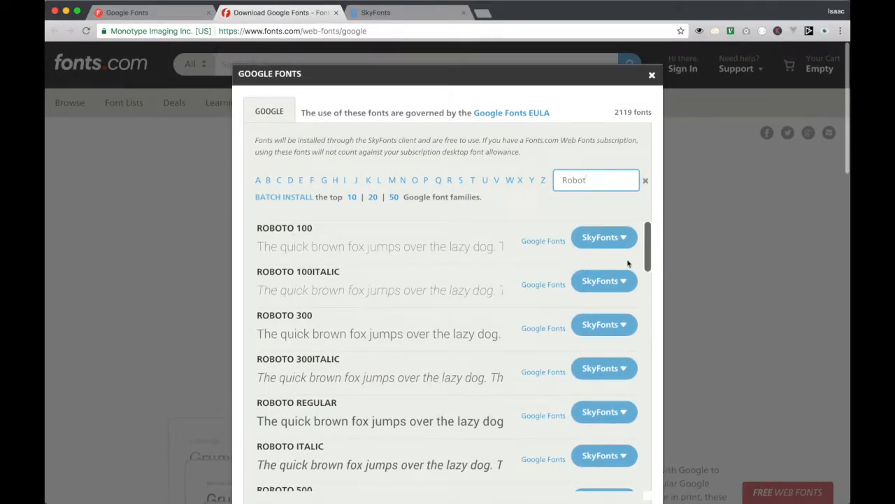
- Add the entire Roboto family through SkyFonts, starting from Roboto 100, and close the Google Fonts list
{"action": "left_click", "coordinate": [626, 239]}
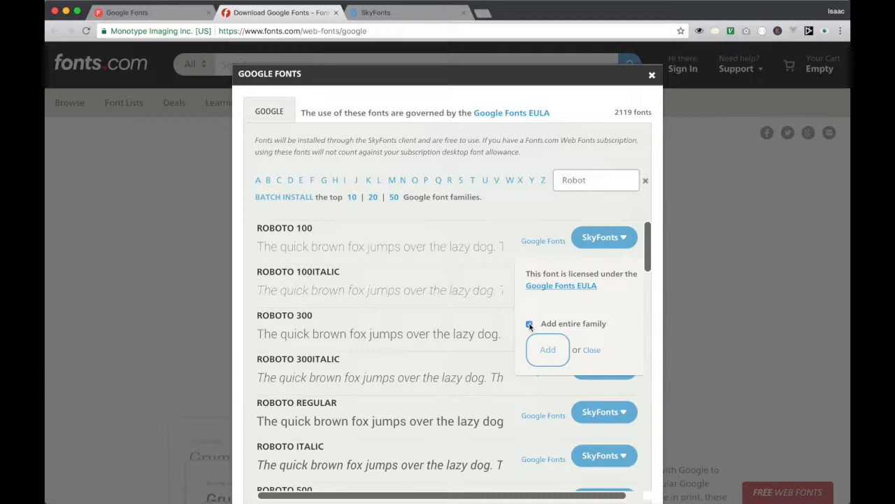
{"action": "left_click", "coordinate": [557, 346]}
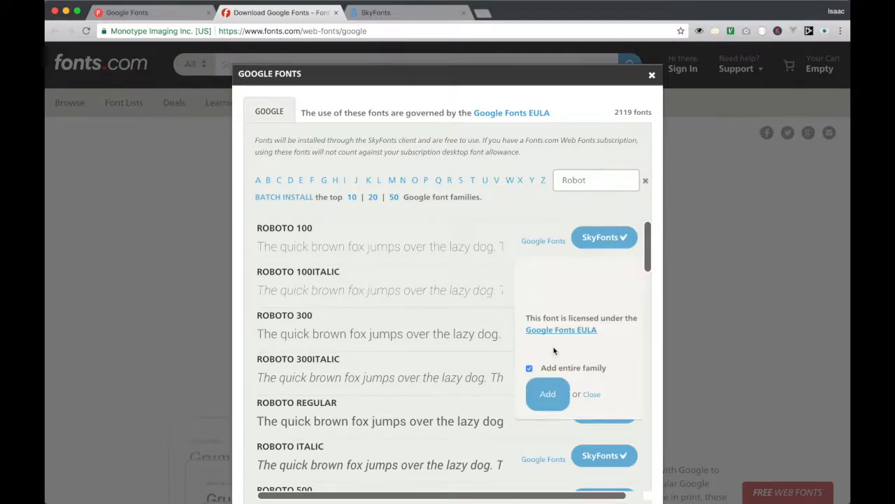
{"action": "left_click", "coordinate": [651, 76]}
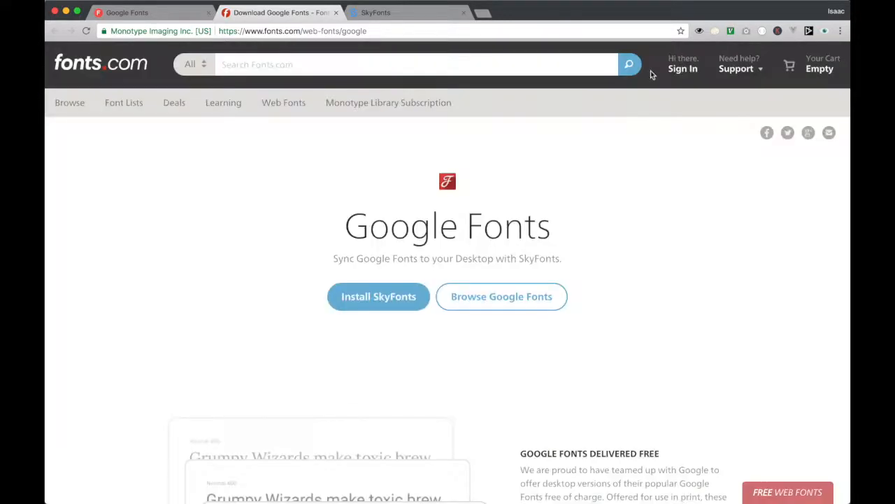
- Check the SkyFonts app's list of installed fonts for Roboto and switch to Photoshop
{"action": "left_click", "coordinate": [518, 6]}
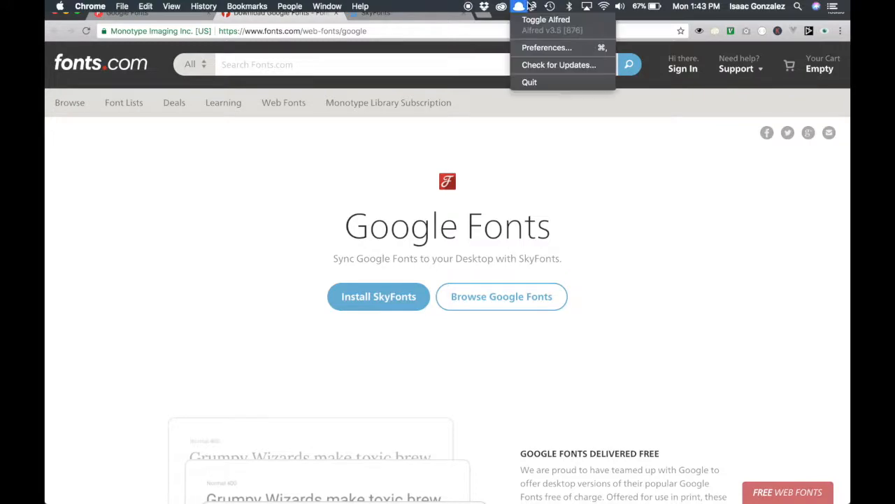
{"action": "left_click", "coordinate": [533, 6]}
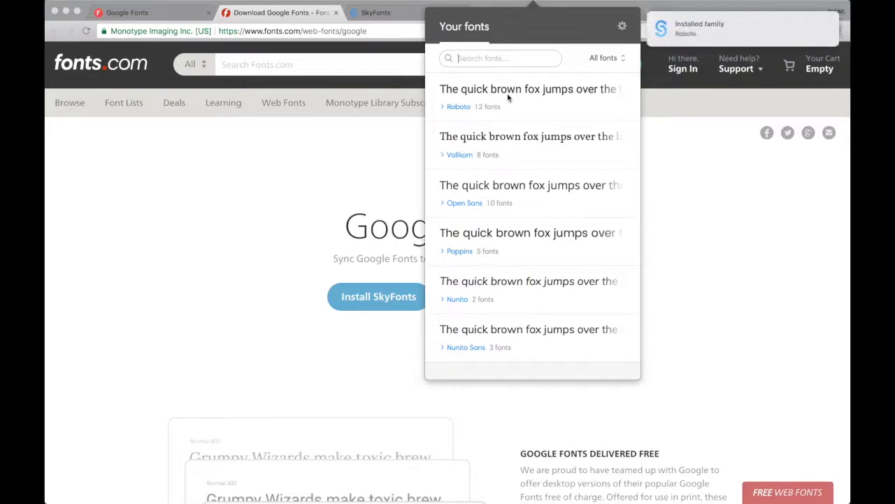
{"action": "key", "text": "cmd+Tab"}
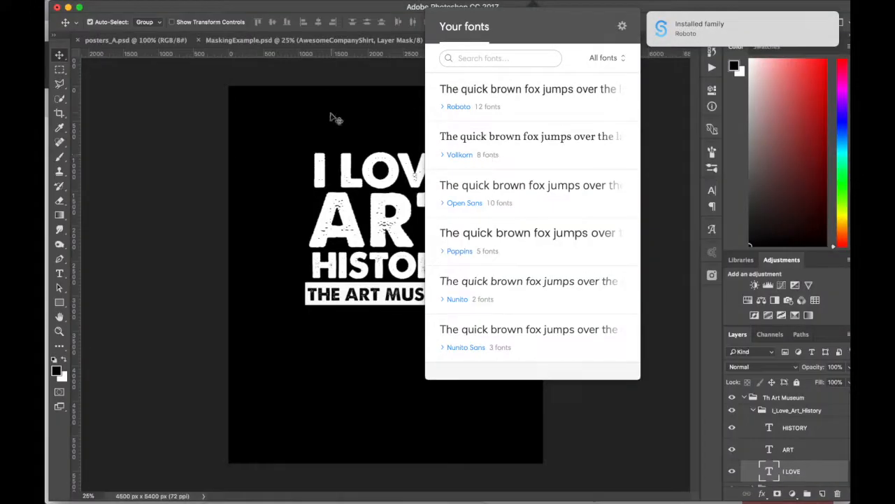
- Try to apply the Roboto font to the whole Th Art Museum group in ArtMuseum2.psd
{"action": "left_click", "coordinate": [335, 118]}
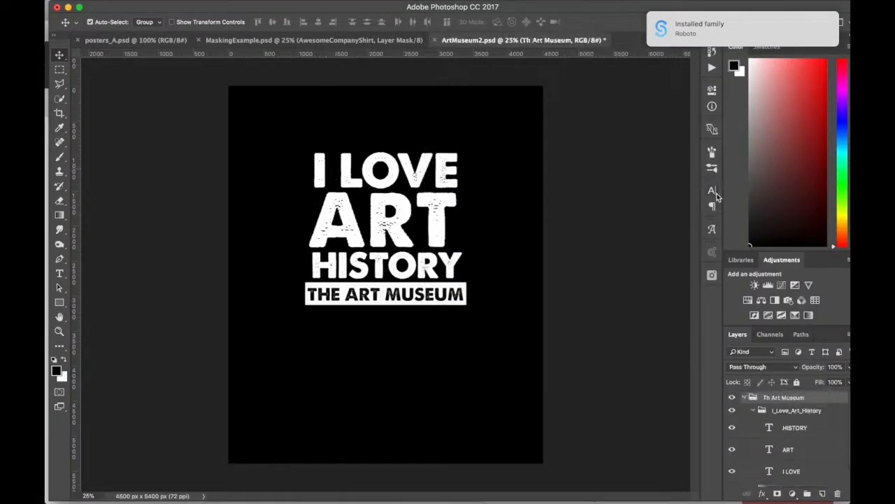
{"action": "left_click", "coordinate": [712, 191]}
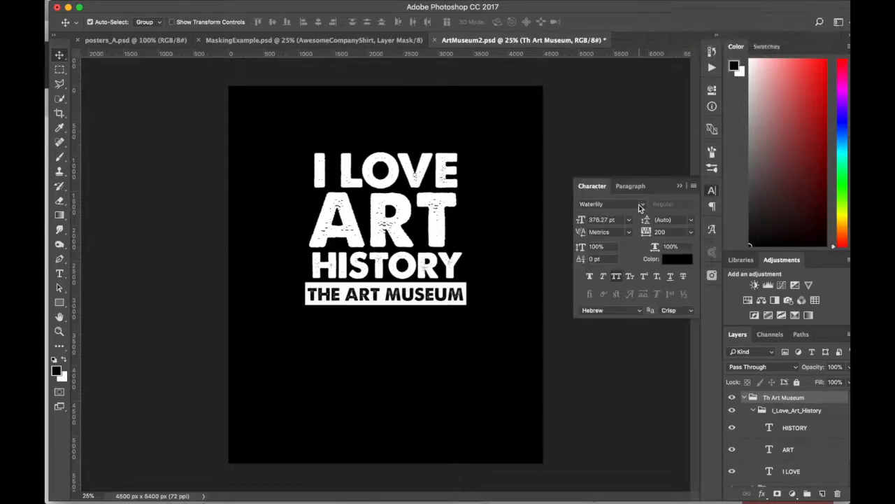
{"action": "left_click", "coordinate": [640, 207]}
{"action": "scroll", "coordinate": [643, 291], "scroll_direction": "down", "scroll_amount": 20}
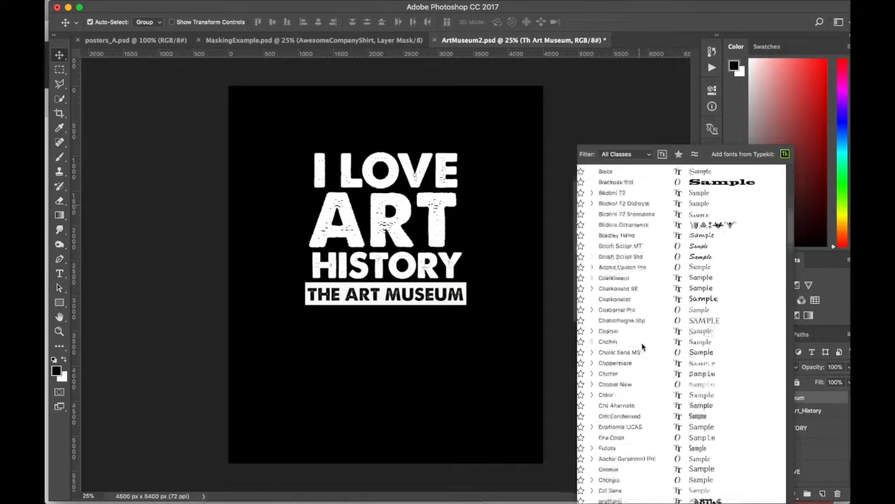
{"action": "scroll", "coordinate": [643, 346], "scroll_direction": "down", "scroll_amount": 6}
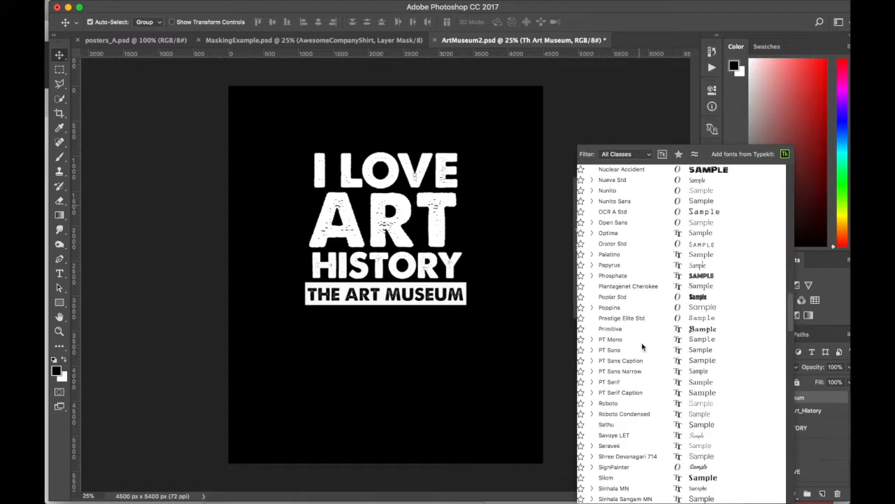
{"action": "left_click", "coordinate": [616, 403]}
- Select the HISTORY, ART and I LOVE text layers together and set their font to Roboto
{"action": "left_click", "coordinate": [788, 427]}
{"action": "scroll", "coordinate": [787, 426], "scroll_direction": "down", "scroll_amount": 3}
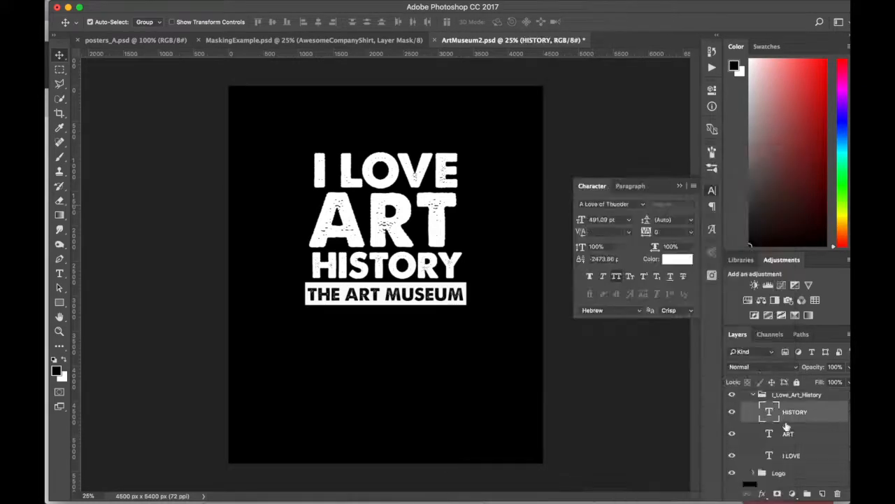
{"action": "scroll", "coordinate": [789, 435], "scroll_direction": "up", "scroll_amount": 3}
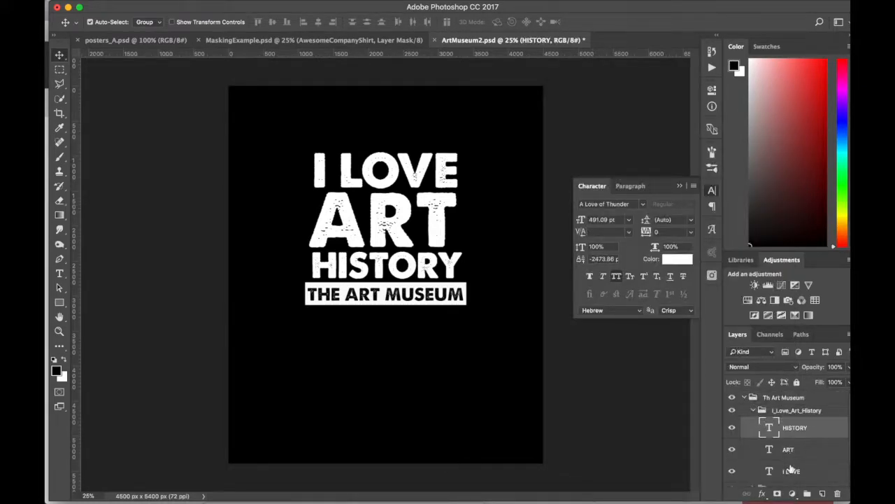
{"action": "left_click", "coordinate": [791, 470], "text": "shift"}
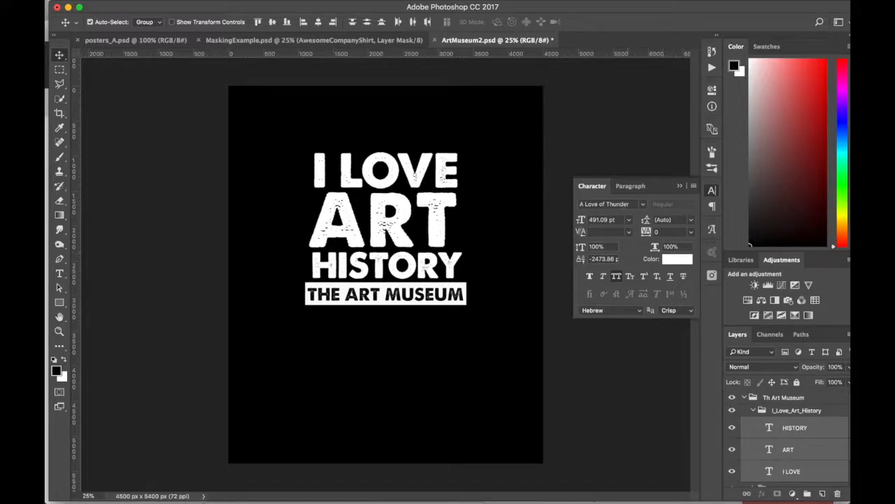
{"action": "left_click", "coordinate": [642, 203]}
{"action": "scroll", "coordinate": [646, 335], "scroll_direction": "down", "scroll_amount": 5}
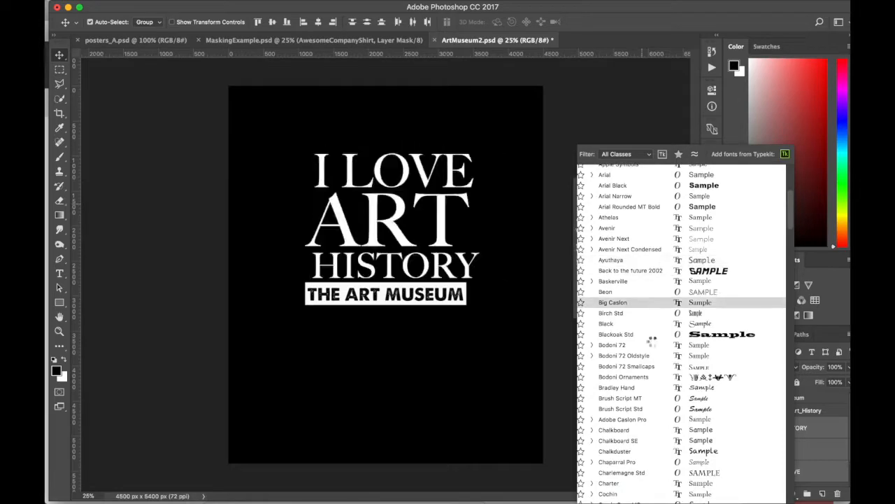
{"action": "scroll", "coordinate": [653, 345], "scroll_direction": "down", "scroll_amount": 15}
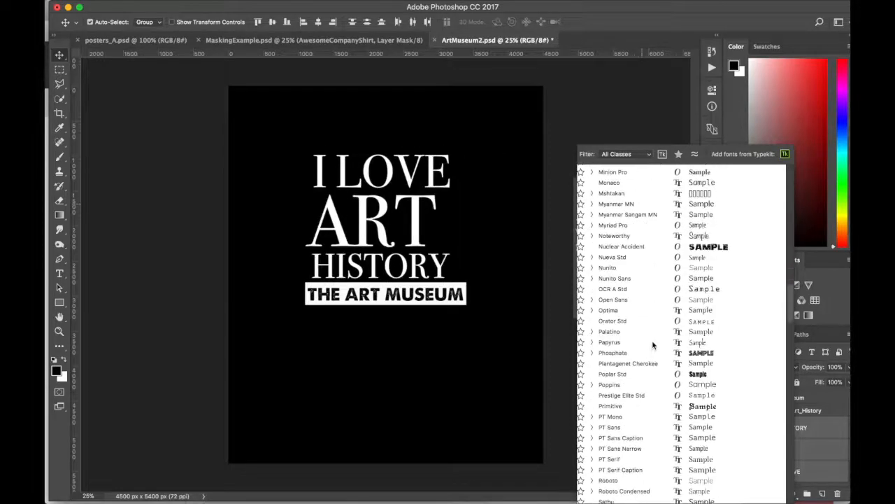
{"action": "scroll", "coordinate": [652, 344], "scroll_direction": "down", "scroll_amount": 5}
{"action": "scroll", "coordinate": [637, 391], "scroll_direction": "up", "scroll_amount": 10}
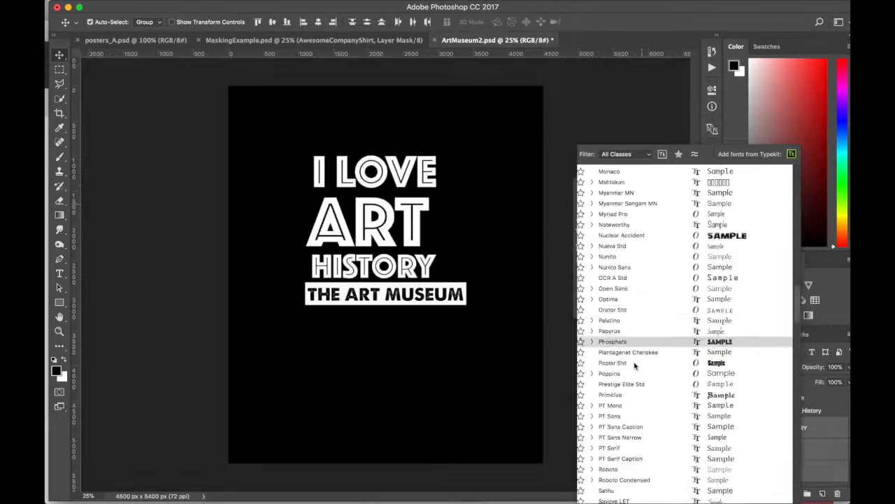
{"action": "left_click", "coordinate": [623, 469]}
- Set the font style of the HISTORY, ART and I LOVE layers to Thin and close the character settings
{"action": "left_click", "coordinate": [693, 202]}
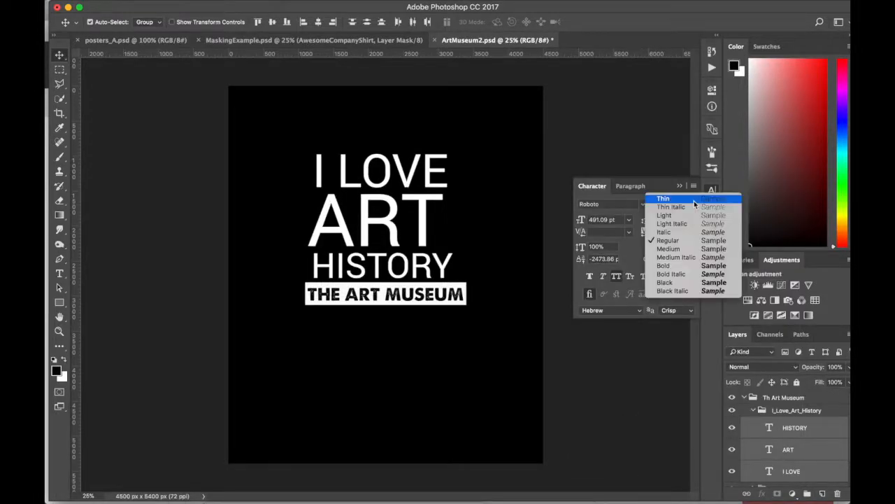
{"action": "left_click", "coordinate": [694, 200]}
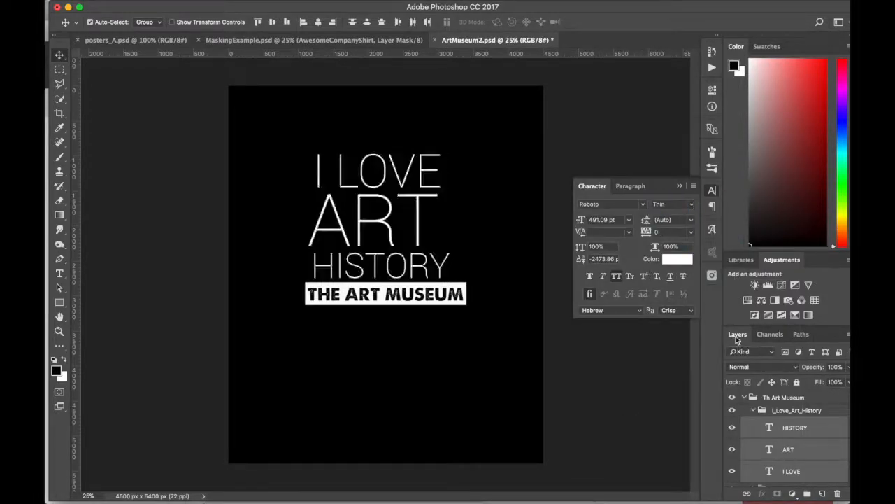
{"action": "left_click", "coordinate": [265, 254]}
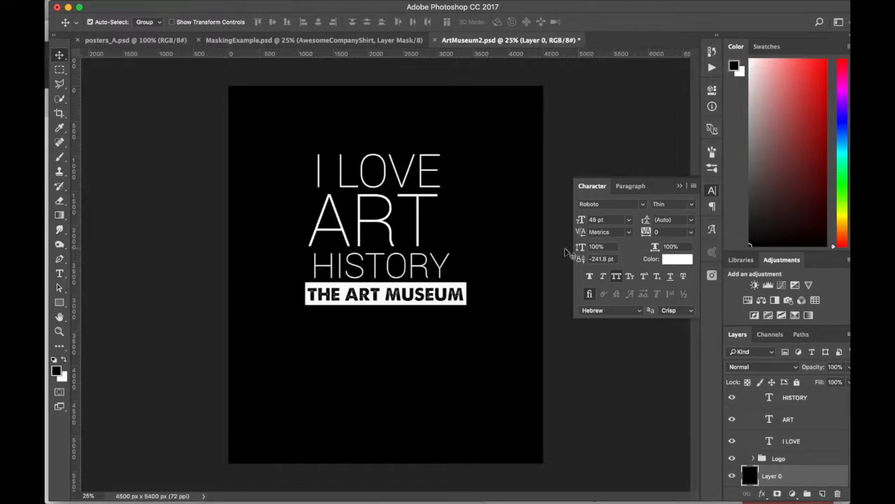
{"action": "left_click", "coordinate": [713, 193]}
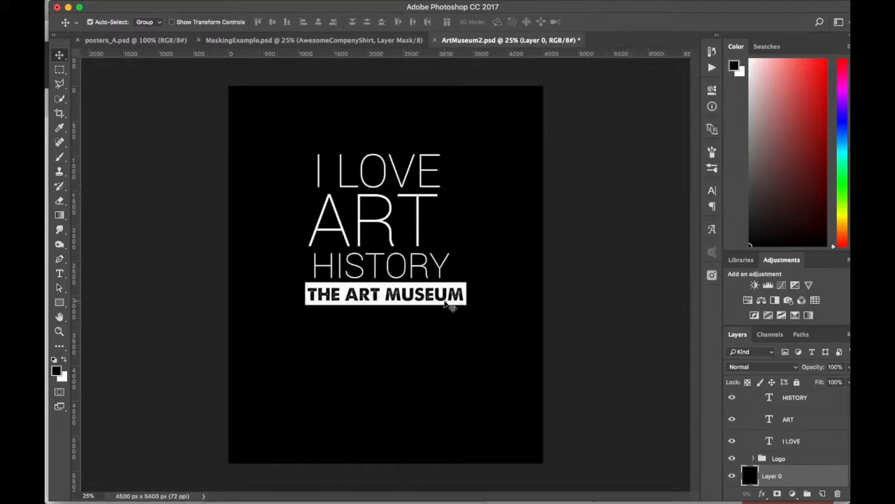
- Set the font of the THE ART MUSEUM text layer in the Logo group to Roboto
{"action": "left_click", "coordinate": [451, 305]}
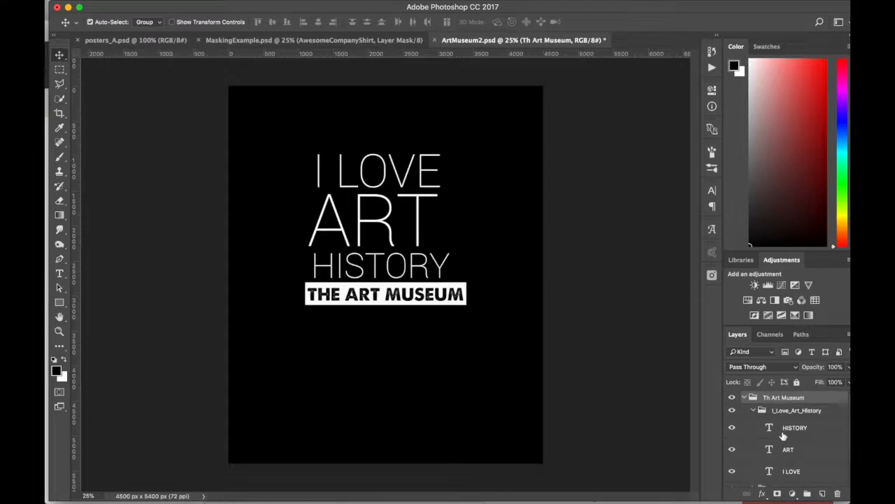
{"action": "left_click", "coordinate": [754, 410]}
{"action": "left_click", "coordinate": [752, 423]}
{"action": "left_click", "coordinate": [769, 442]}
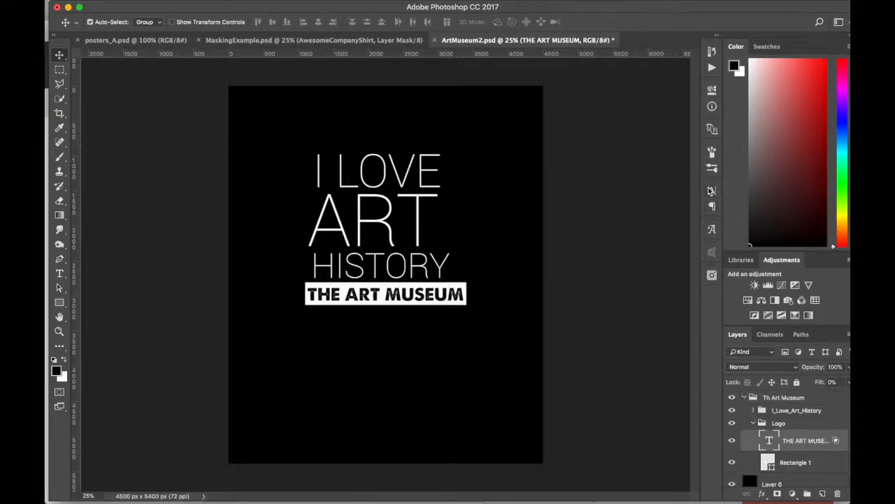
{"action": "left_click", "coordinate": [712, 191]}
{"action": "left_click", "coordinate": [640, 204]}
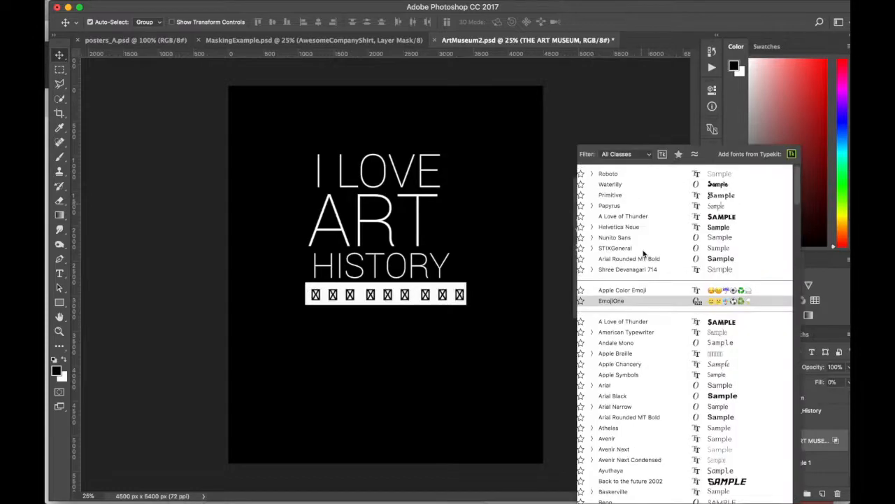
{"action": "left_click", "coordinate": [635, 172]}
{"action": "left_click", "coordinate": [750, 412]}
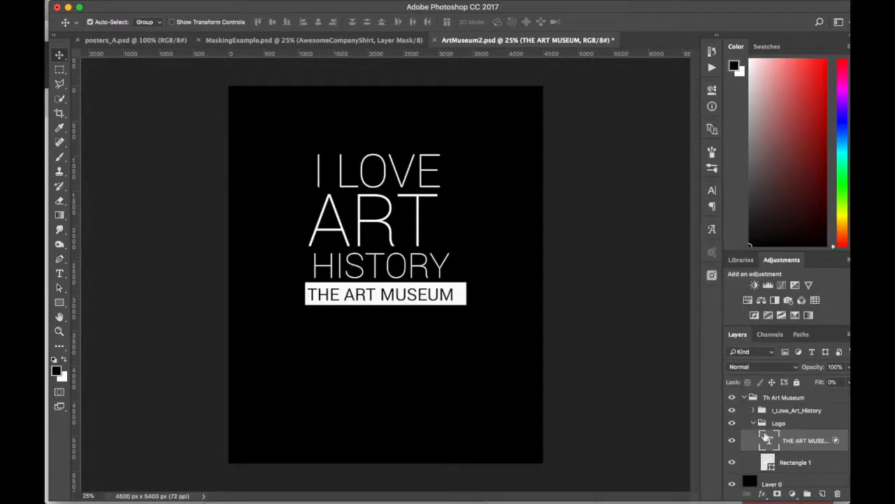
- Expand the I_Love_Art_History group, set Auto-Select to Layer, and space the text lines and the logo farther apart vertically
{"action": "left_click", "coordinate": [395, 169]}
{"action": "scroll", "coordinate": [832, 461], "scroll_direction": "up", "scroll_amount": 1}
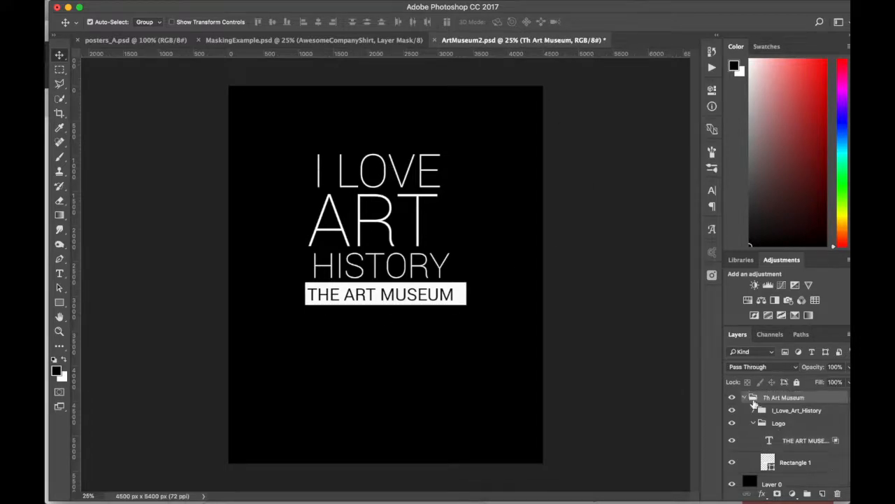
{"action": "left_click", "coordinate": [755, 411]}
{"action": "scroll", "coordinate": [763, 451], "scroll_direction": "down", "scroll_amount": 1}
{"action": "left_click", "coordinate": [774, 443]}
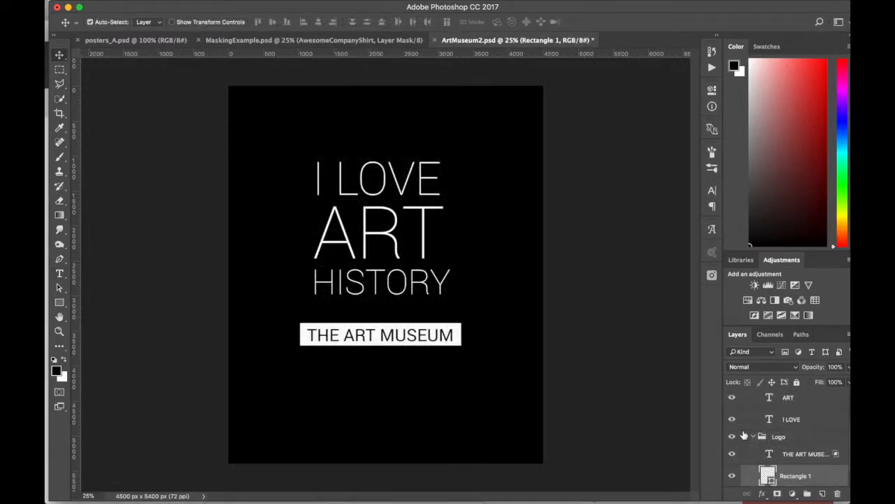
- Collapse the Logo group and hide it along with the HISTORY and ART layers, leaving I LOVE shown on the black background
{"action": "left_click", "coordinate": [756, 439]}
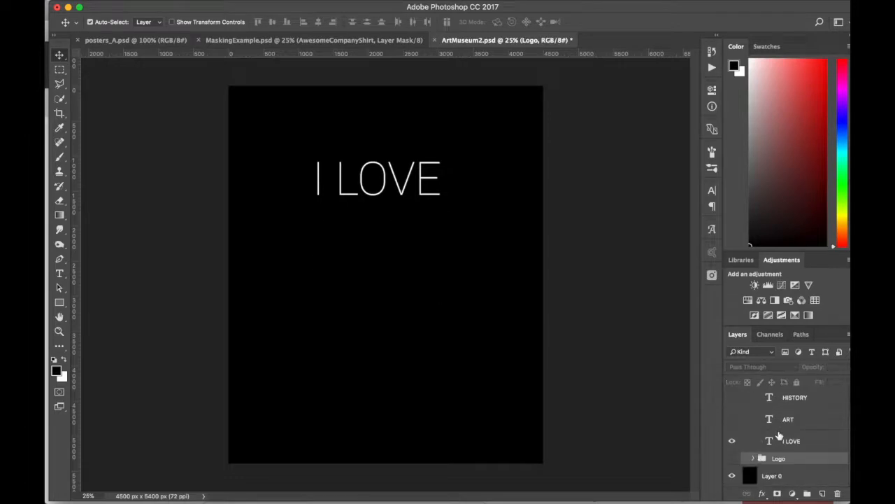
{"action": "double_click", "coordinate": [770, 442]}
{"action": "key", "text": "Escape"}
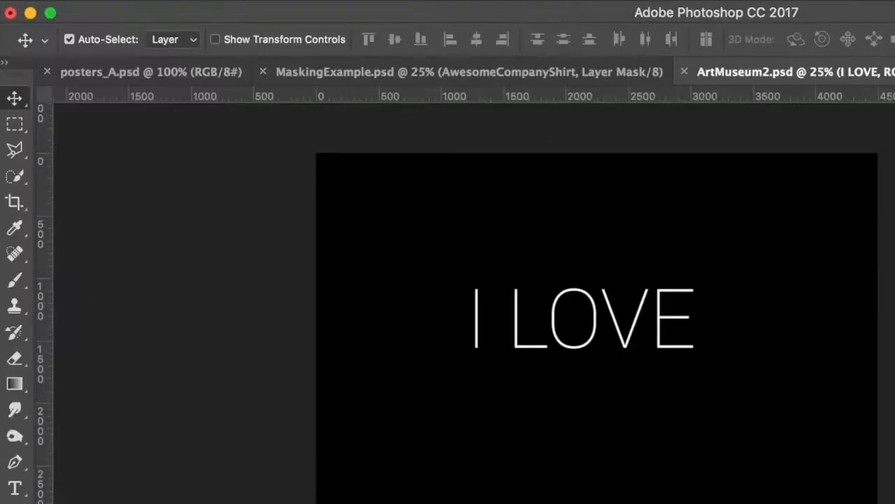
- Warp the I LOVE text with the Arc style and reduce the bend to +36%
{"action": "double_click", "coordinate": [770, 441]}
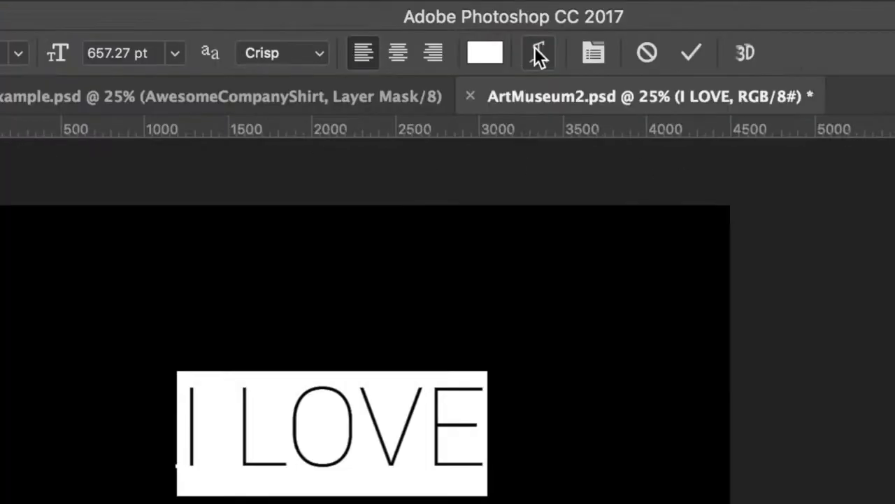
{"action": "left_click", "coordinate": [538, 55]}
{"action": "left_click", "coordinate": [710, 284]}
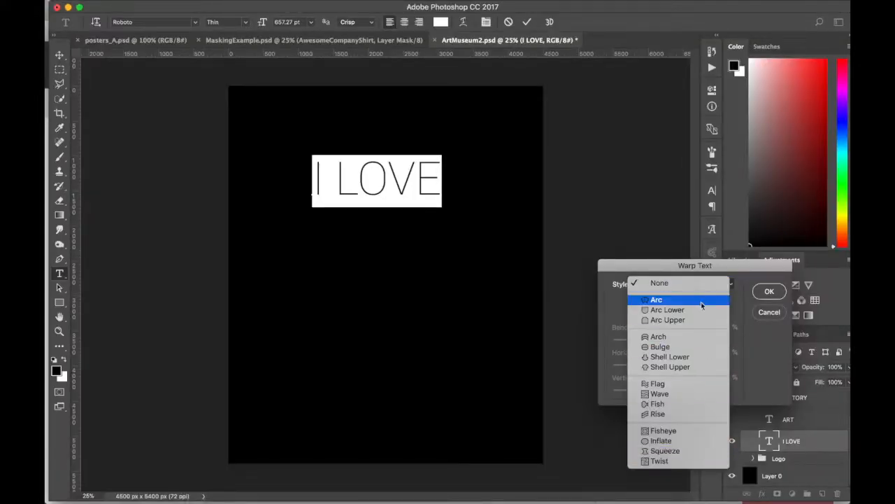
{"action": "left_click", "coordinate": [694, 301]}
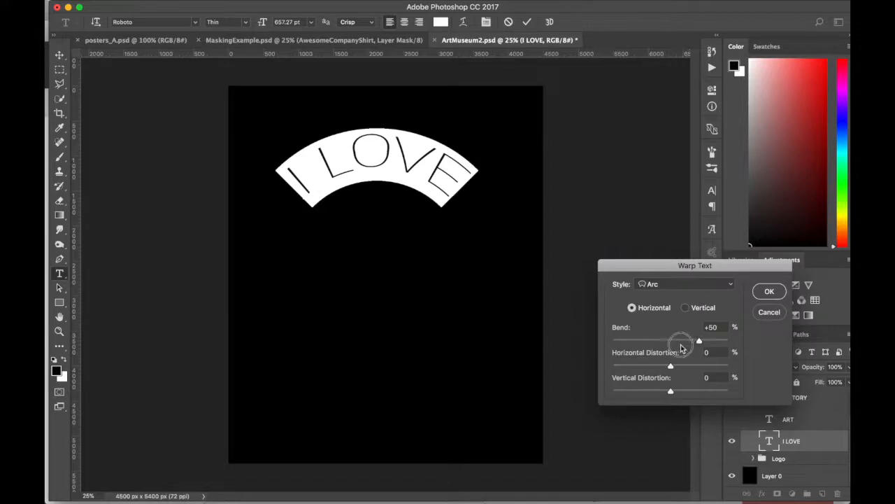
{"action": "mouse_move", "coordinate": [698, 342]}
{"action": "left_mouse_down"}
{"action": "mouse_move", "coordinate": [683, 341]}
{"action": "mouse_move", "coordinate": [691, 340]}
{"action": "left_mouse_up"}
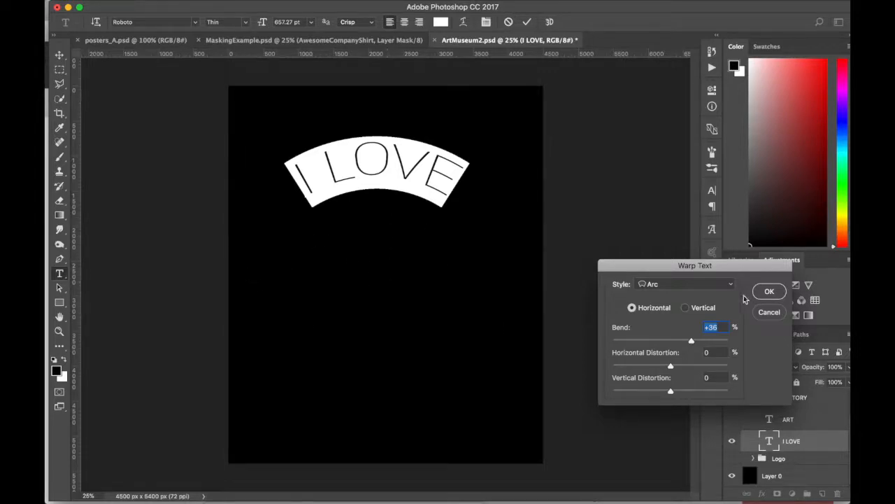
- Try the Arc Lower warp style on the I LOVE text with the bend raised to +83%
{"action": "left_click", "coordinate": [710, 285]}
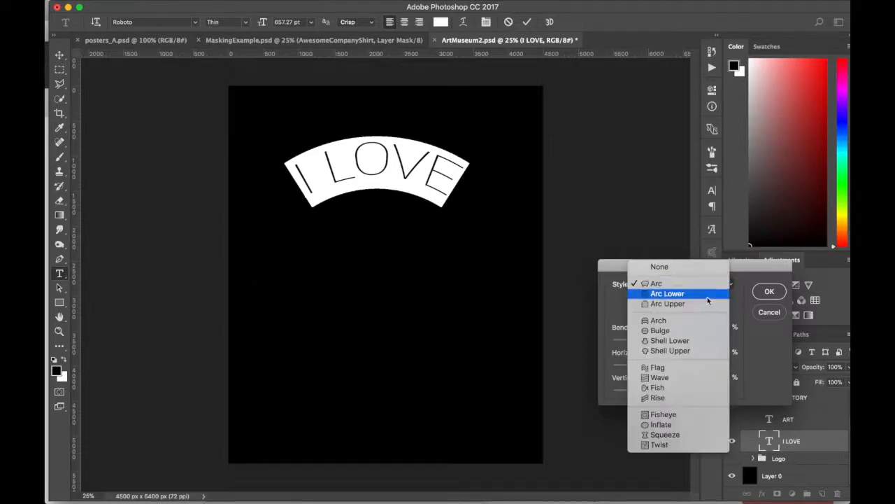
{"action": "left_click", "coordinate": [708, 302]}
{"action": "left_click_drag", "start_coordinate": [691, 341], "coordinate": [718, 341]}
{"action": "left_click", "coordinate": [667, 282]}
{"action": "left_click", "coordinate": [670, 284]}
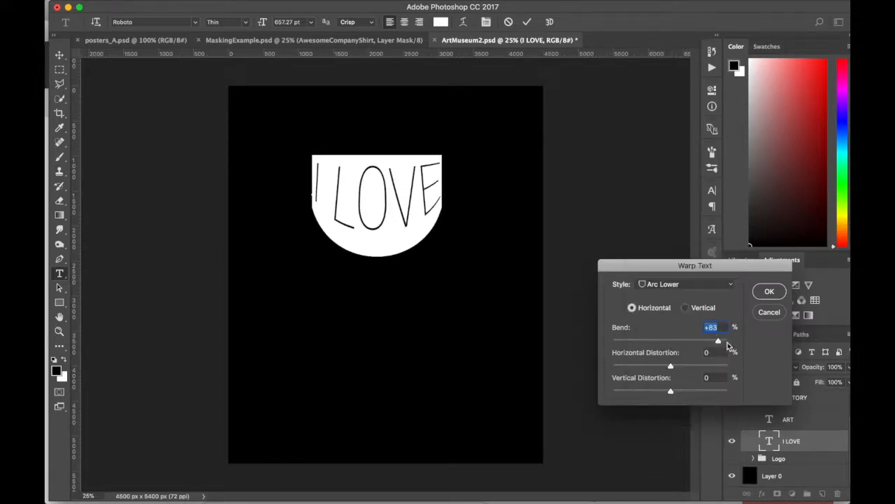
- Try the Arc Upper, Arch, Bulge and Fish warp styles on the I LOVE text
{"action": "left_click", "coordinate": [715, 288]}
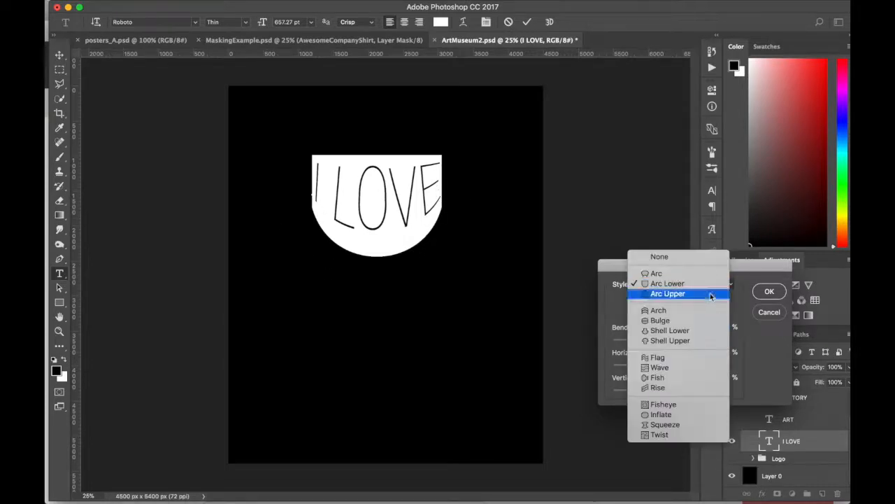
{"action": "left_click", "coordinate": [710, 293]}
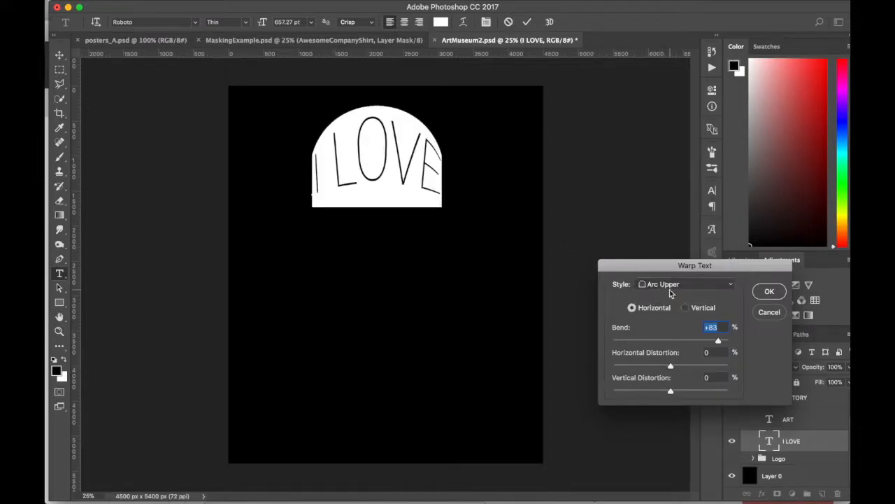
{"action": "left_click", "coordinate": [669, 289]}
{"action": "left_click", "coordinate": [670, 301]}
{"action": "left_click", "coordinate": [668, 286]}
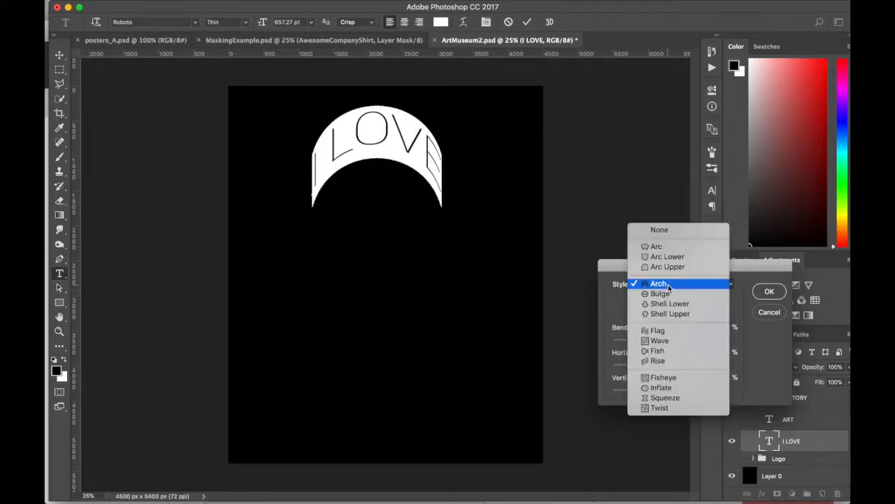
{"action": "left_click", "coordinate": [670, 294]}
{"action": "left_click", "coordinate": [671, 287]}
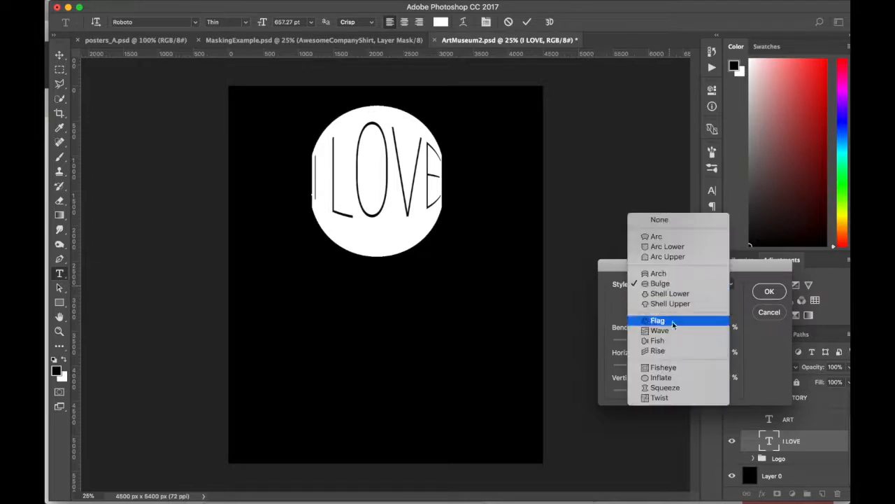
{"action": "left_click", "coordinate": [675, 341]}
- Apply an Arc warp to the I LOVE text with a bend of +37% and a horizontal distortion of 0%
{"action": "left_click", "coordinate": [670, 283]}
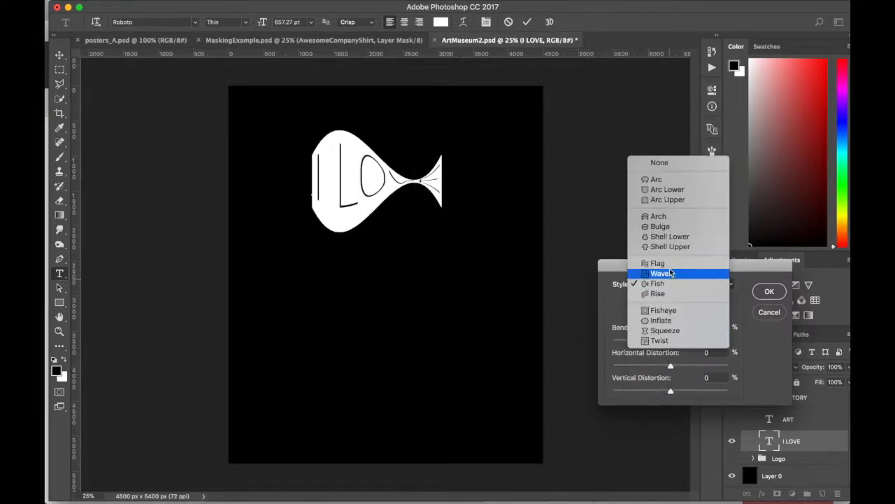
{"action": "left_click", "coordinate": [657, 179]}
{"action": "left_click_drag", "start_coordinate": [698, 340], "coordinate": [668, 365]}
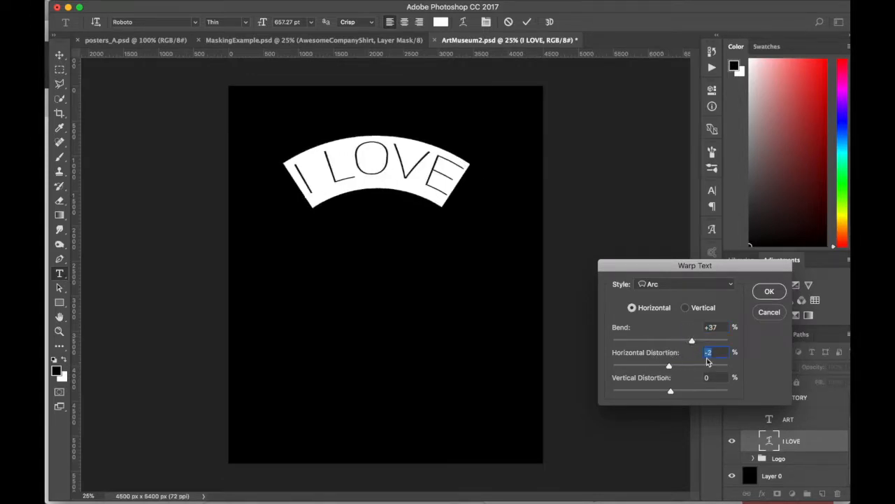
{"action": "type", "text": "0"}
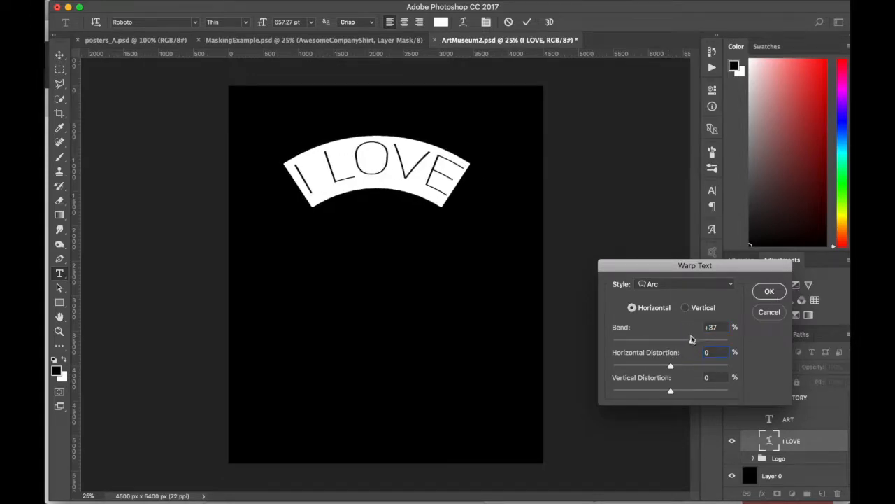
{"action": "left_click", "coordinate": [768, 290]}
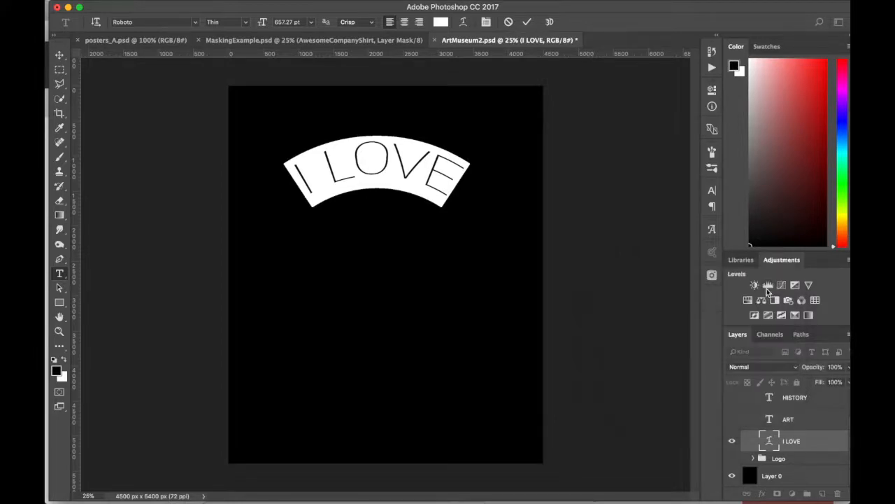
- Set the font style of the arched I LOVE text to Black and finish editing it
{"action": "left_click", "coordinate": [711, 192]}
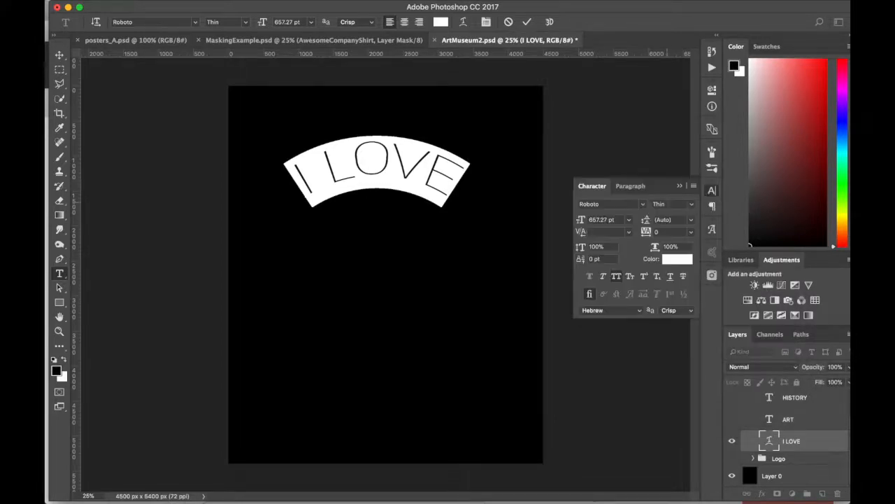
{"action": "left_click", "coordinate": [692, 204]}
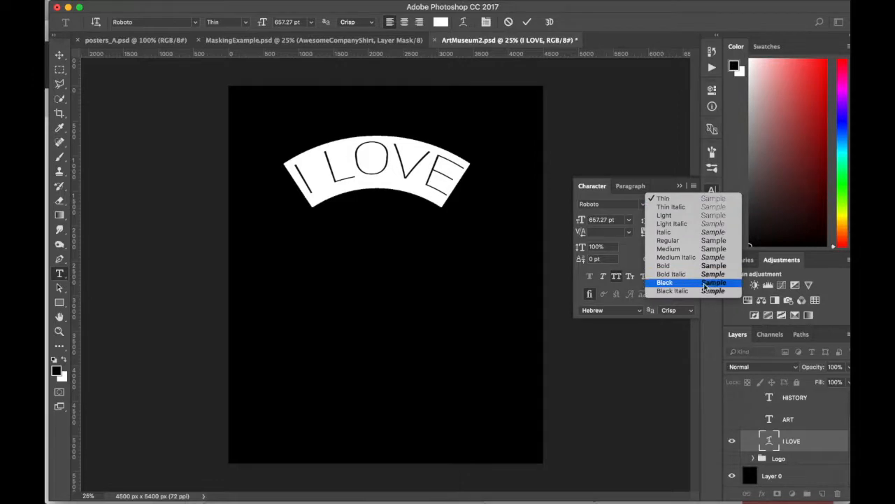
{"action": "left_click", "coordinate": [703, 284]}
{"action": "left_click", "coordinate": [712, 189]}
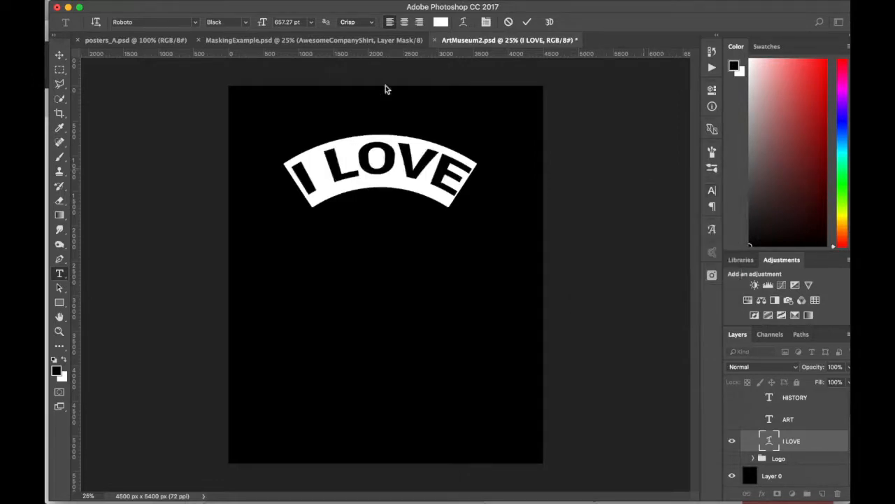
{"action": "left_click", "coordinate": [59, 54]}
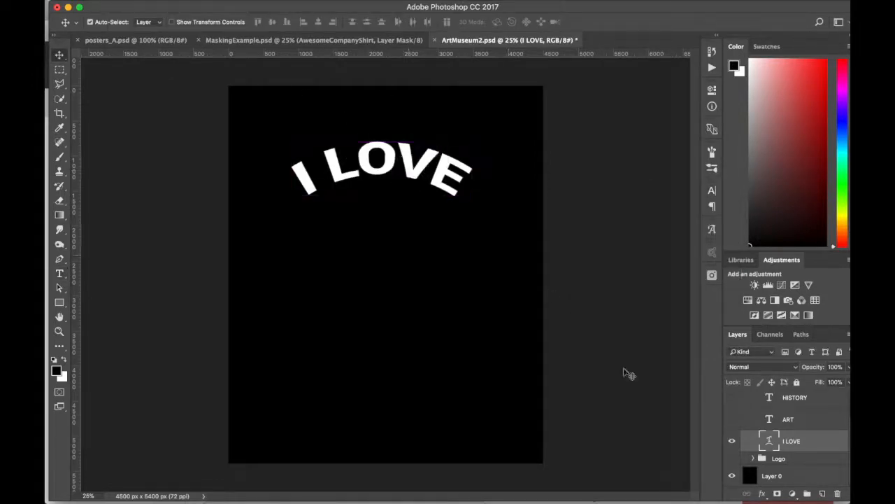
- Show the ART layer and set the font style of its text to Black
{"action": "left_click", "coordinate": [733, 419]}
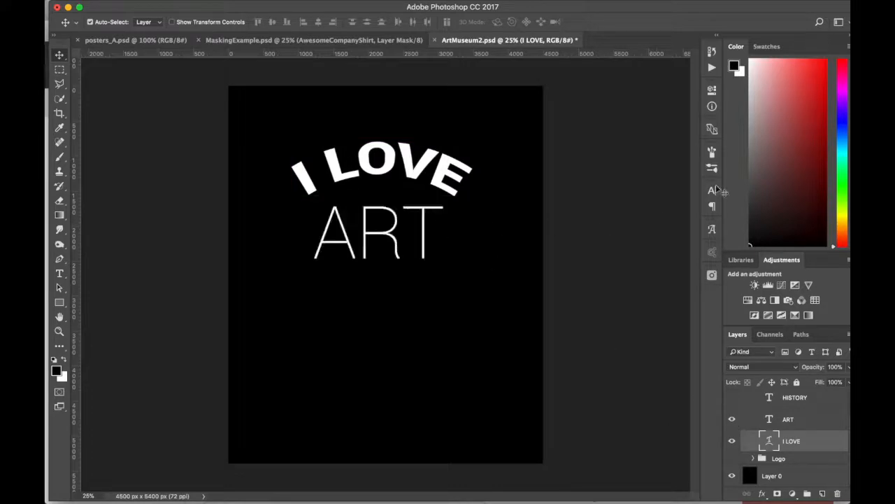
{"action": "double_click", "coordinate": [360, 208]}
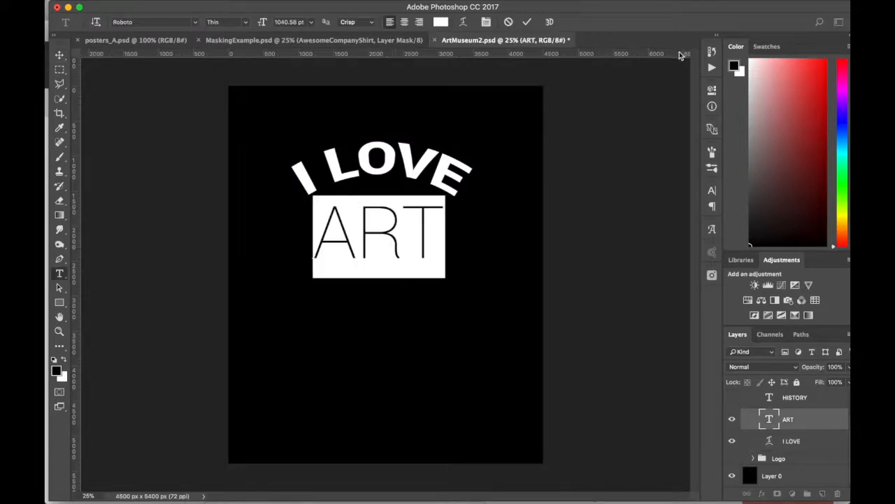
{"action": "left_click", "coordinate": [712, 191]}
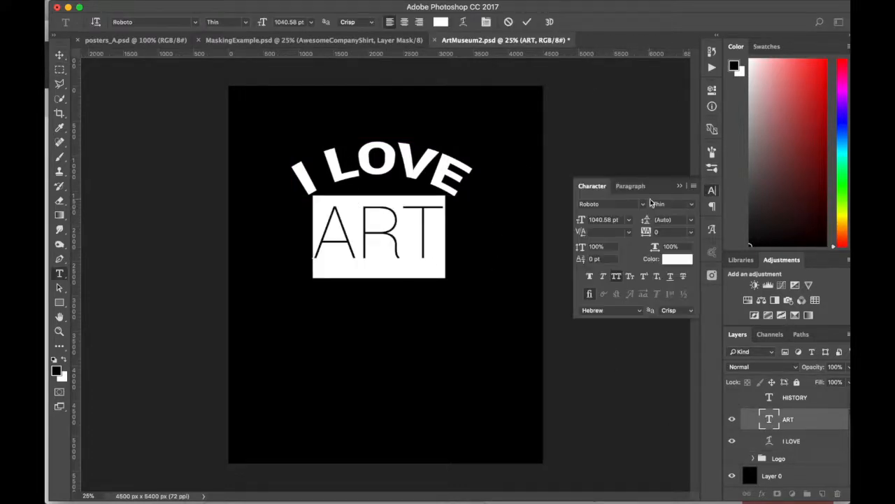
{"action": "left_click", "coordinate": [692, 205]}
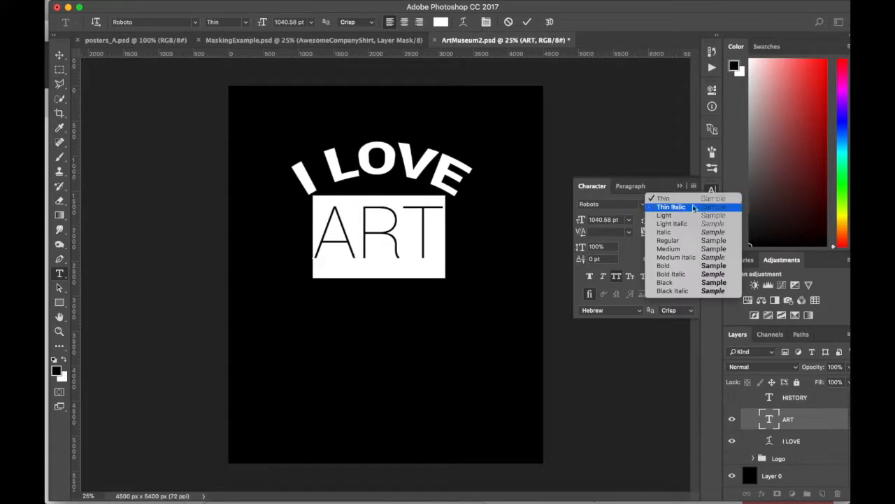
{"action": "left_click", "coordinate": [666, 282]}
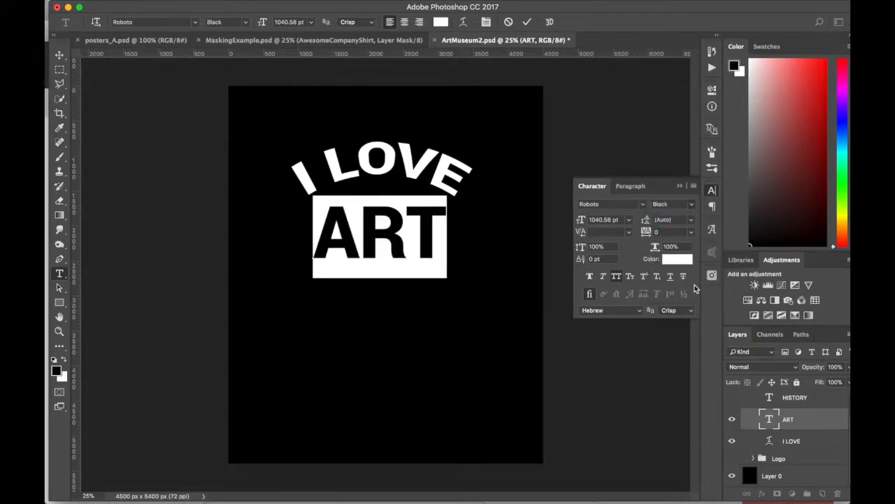
- Return the ART text to the Thin font style, keeping the character settings open
{"action": "left_click", "coordinate": [692, 206]}
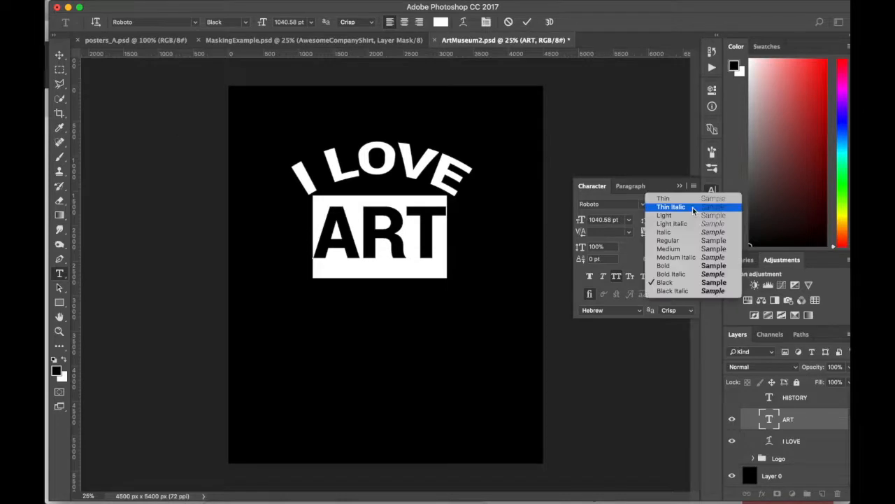
{"action": "left_click", "coordinate": [689, 196]}
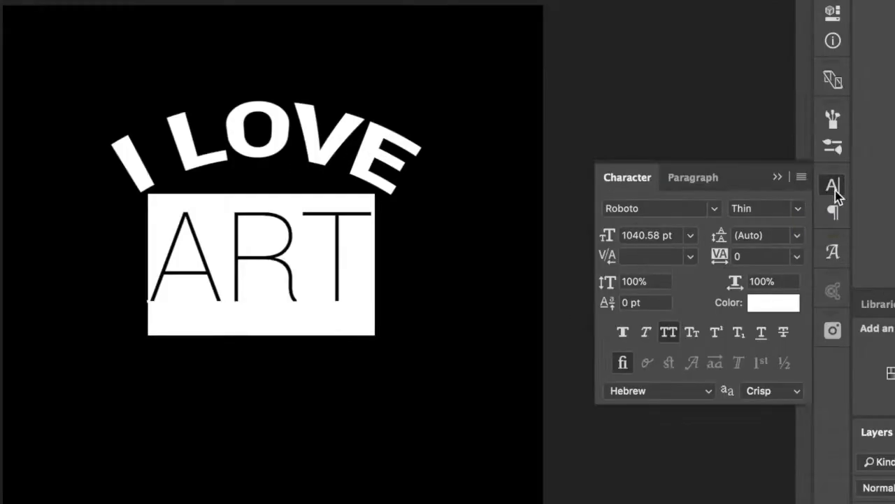
{"action": "left_click", "coordinate": [712, 193]}
{"action": "left_click", "coordinate": [712, 193]}
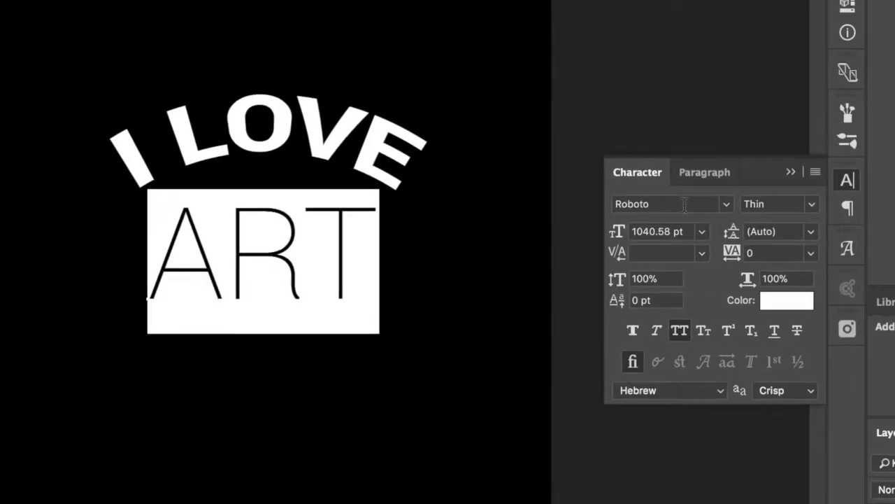
- Try the Light font style on the ART text and switch it back to Thin
{"action": "left_click", "coordinate": [819, 206]}
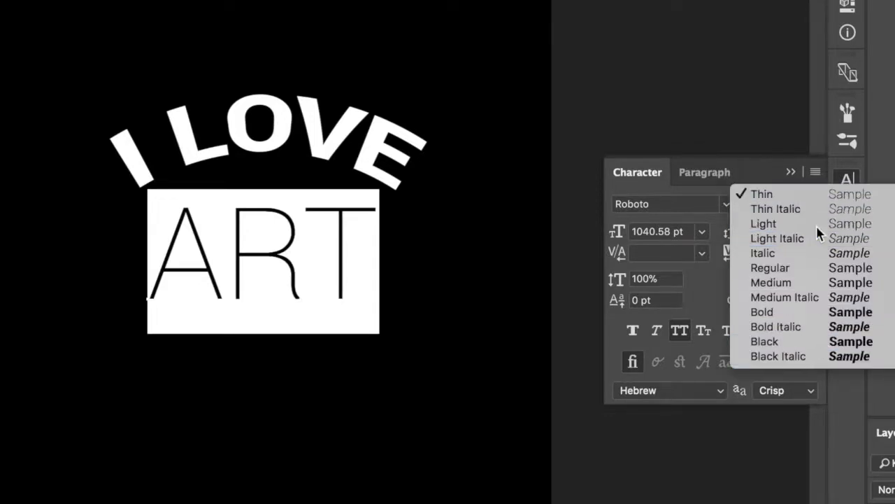
{"action": "left_click", "coordinate": [815, 224]}
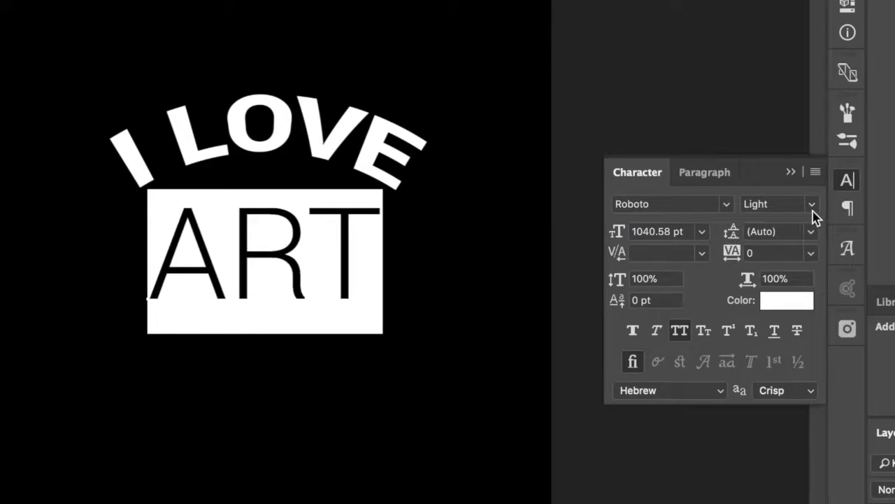
{"action": "left_click", "coordinate": [814, 214]}
{"action": "left_click", "coordinate": [807, 198]}
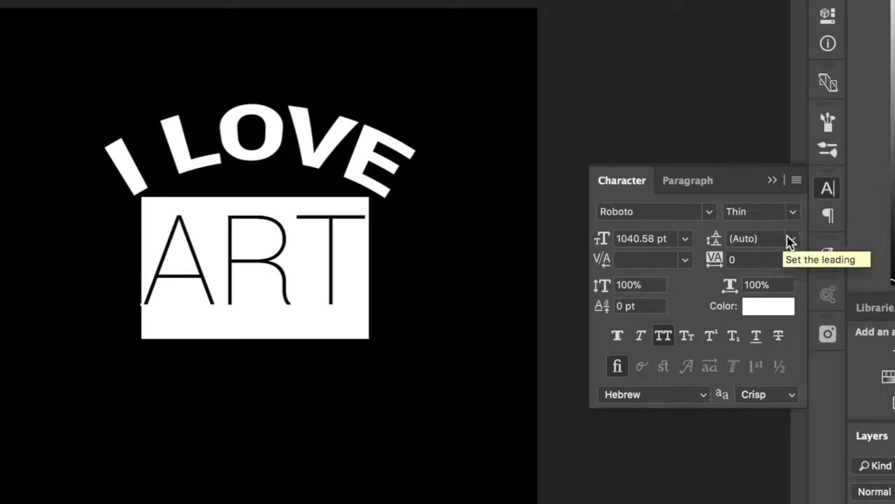
- Add a second line reading HAPPY below ART in the same text layer
{"action": "left_click", "coordinate": [328, 261]}
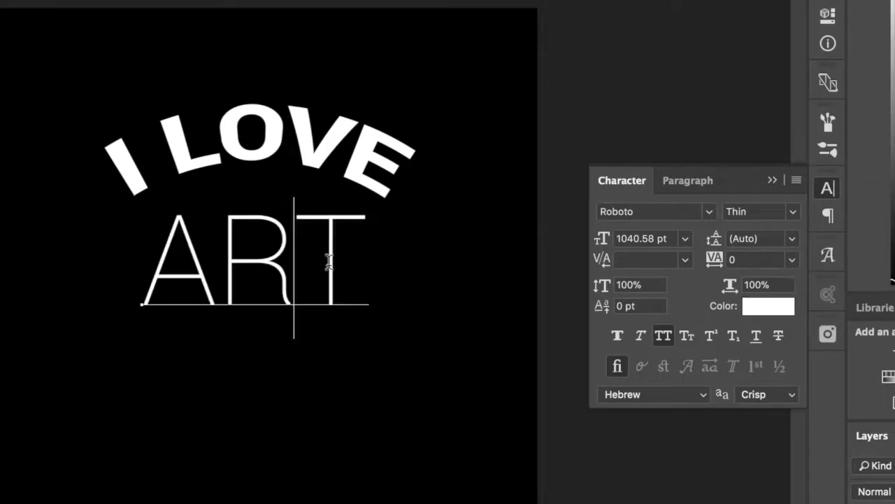
{"action": "key", "text": "Right"}
{"action": "key", "text": "Return"}
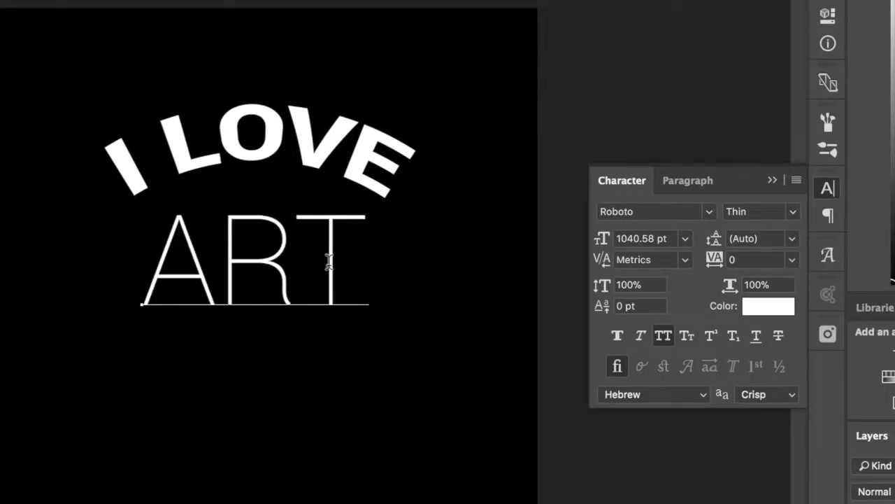
{"action": "type", "text": "HAPPY"}
- Select both the ART and HAPPY lines, try a leading of 16 pt, and set it to 72 pt
{"action": "key", "text": "ctrl+a"}
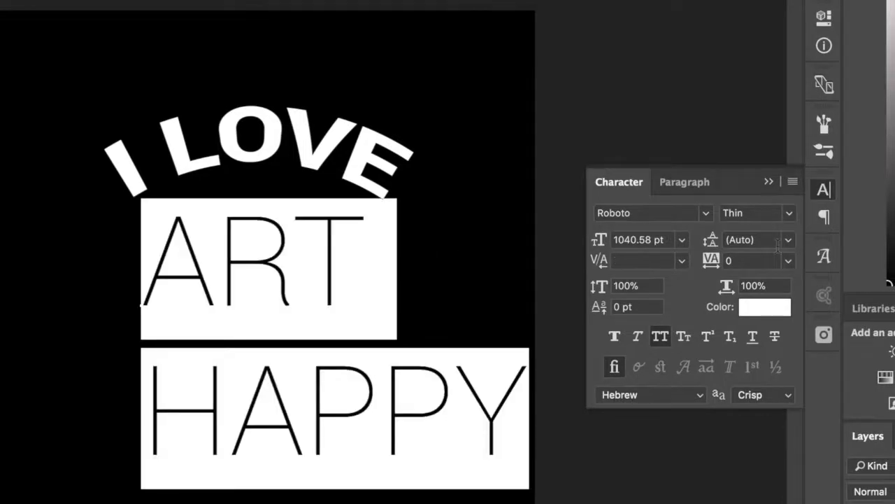
{"action": "left_click", "coordinate": [790, 241]}
{"action": "left_click", "coordinate": [767, 380]}
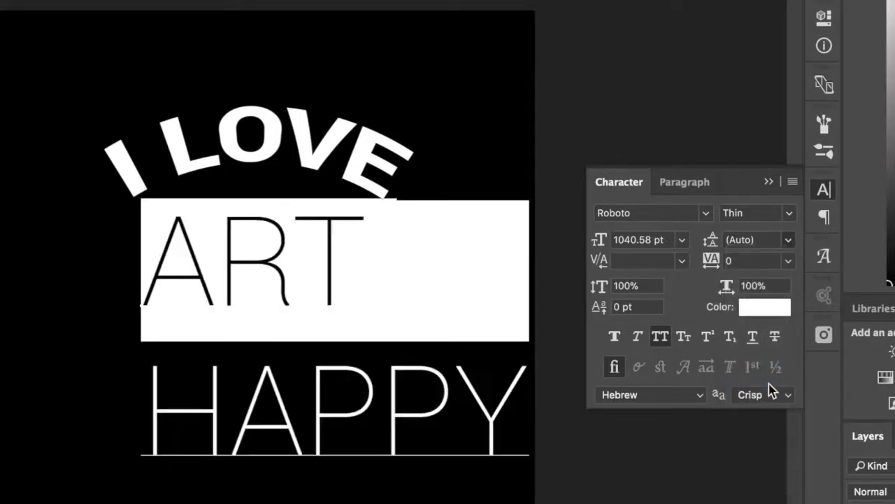
{"action": "left_click", "coordinate": [790, 241]}
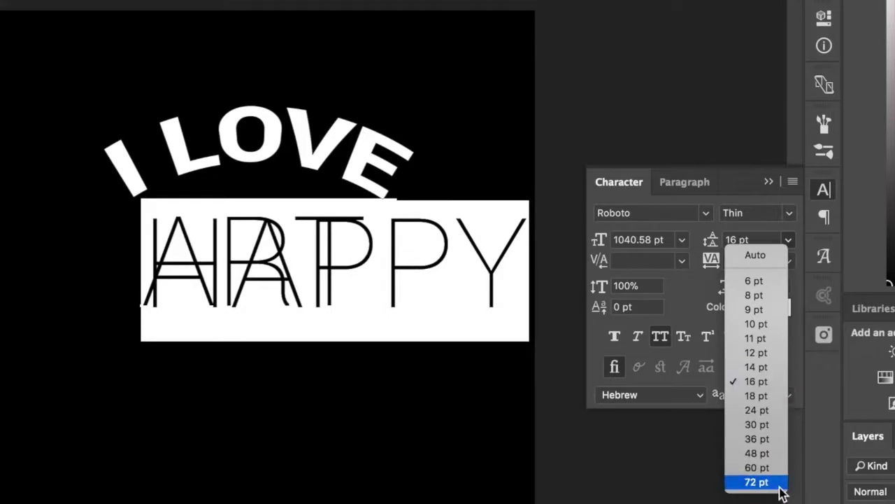
{"action": "left_click", "coordinate": [757, 482]}
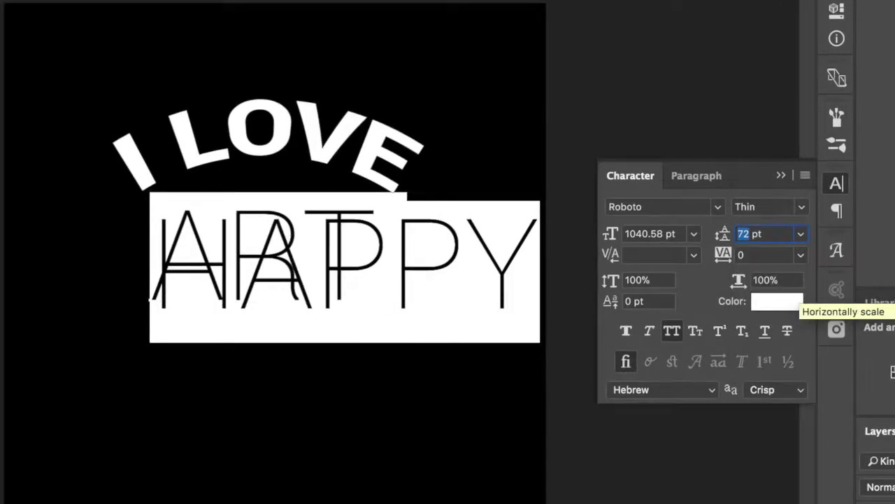
- Try leading values from 1200 to 1800 pt on the ART and HAPPY lines, and set it to 1900 pt
{"action": "type", "text": "1200"}
{"action": "key", "text": "Return"}
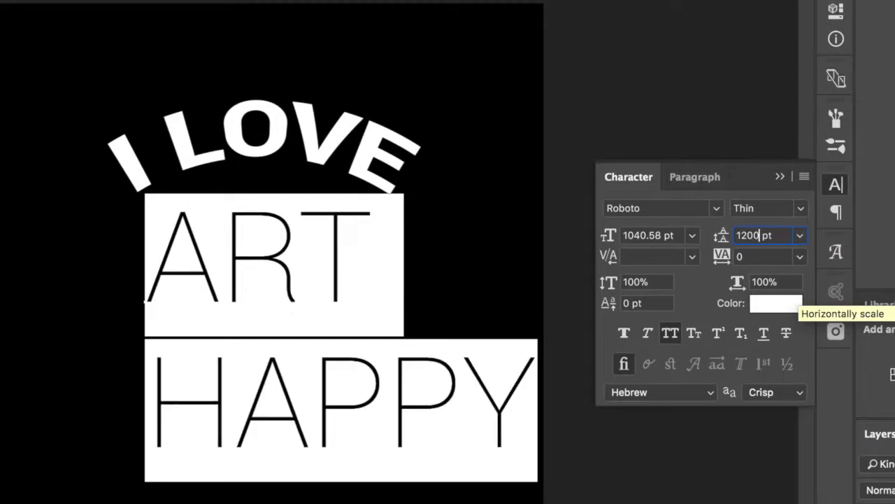
{"action": "key", "text": "Right"}
{"action": "key", "text": "BackSpace"}
{"action": "type", "text": "5"}
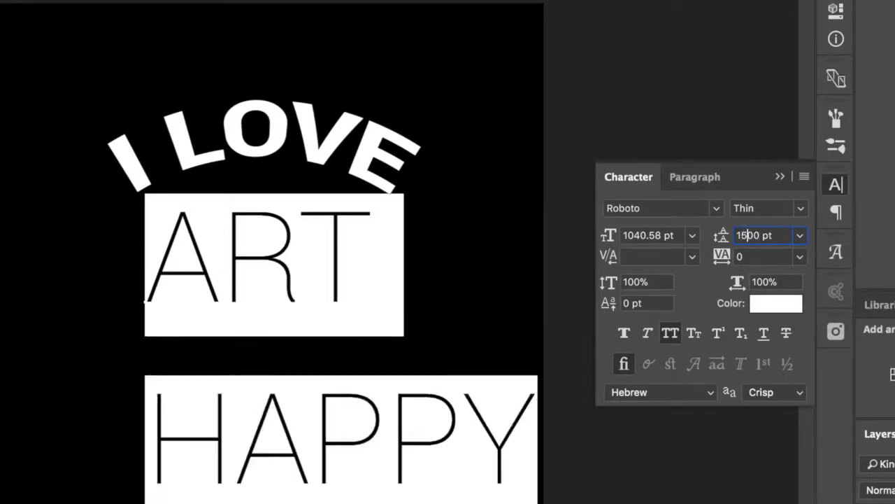
{"action": "key", "text": "BackSpace"}
{"action": "type", "text": "6"}
{"action": "key", "text": "BackSpace"}
{"action": "type", "text": "7"}
{"action": "key", "text": "BackSpace"}
{"action": "type", "text": "8"}
{"action": "key", "text": "BackSpace"}
{"action": "type", "text": "9"}
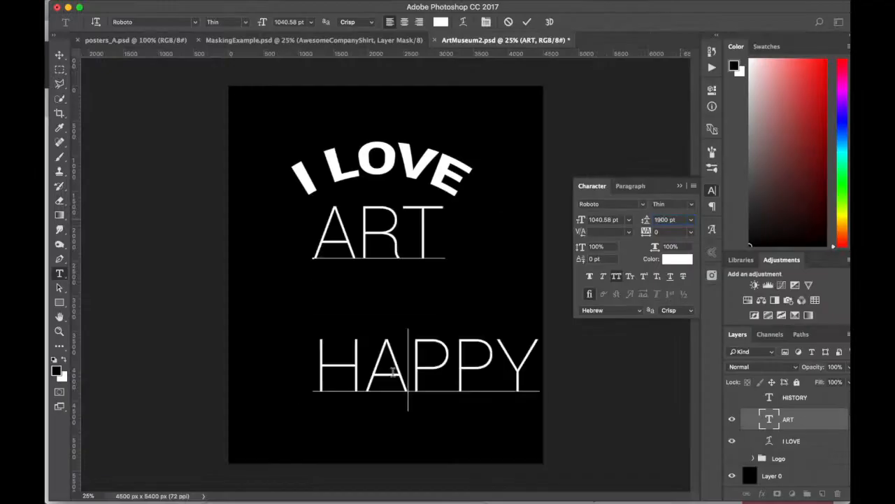
- Delete the HAPPY line from the text layer, keeping only ART
{"action": "double_click", "coordinate": [283, 498]}
{"action": "key", "text": "BackSpace"}
{"action": "key", "text": "BackSpace"}
- Set the tracking of the whole ART text to -100 and commit the text edit
{"action": "left_click", "coordinate": [691, 232]}
{"action": "left_click", "coordinate": [691, 232]}
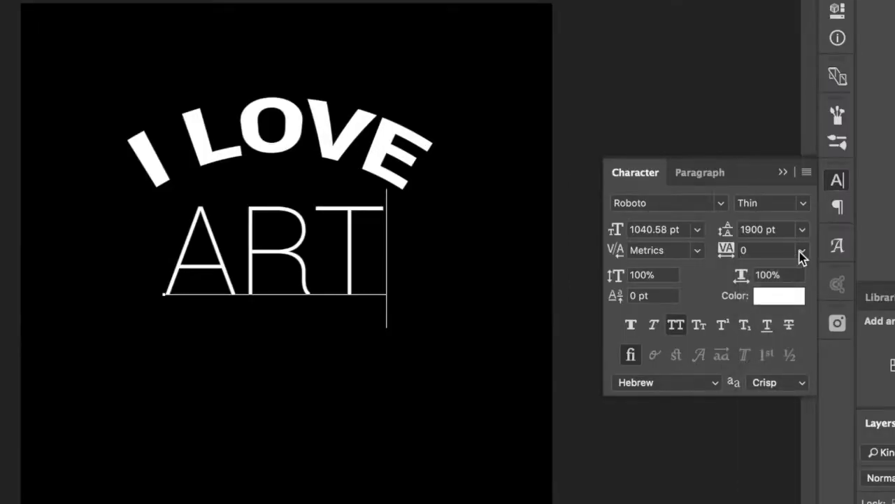
{"action": "key", "text": "super+a"}
{"action": "left_click", "coordinate": [802, 250]}
{"action": "left_click", "coordinate": [795, 263]}
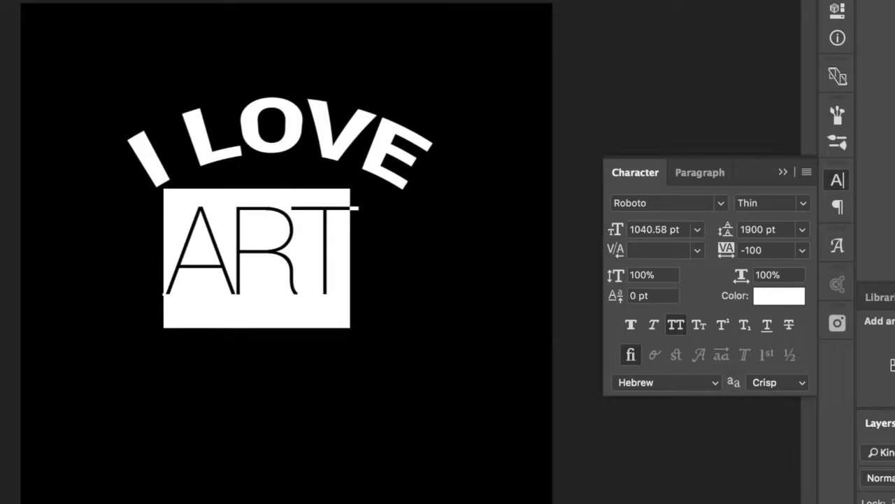
{"action": "key", "text": "super+Return"}
- Try tracking values of -10, -50, -100 and -25 on the arched I LOVE text
{"action": "left_click", "coordinate": [209, 158]}
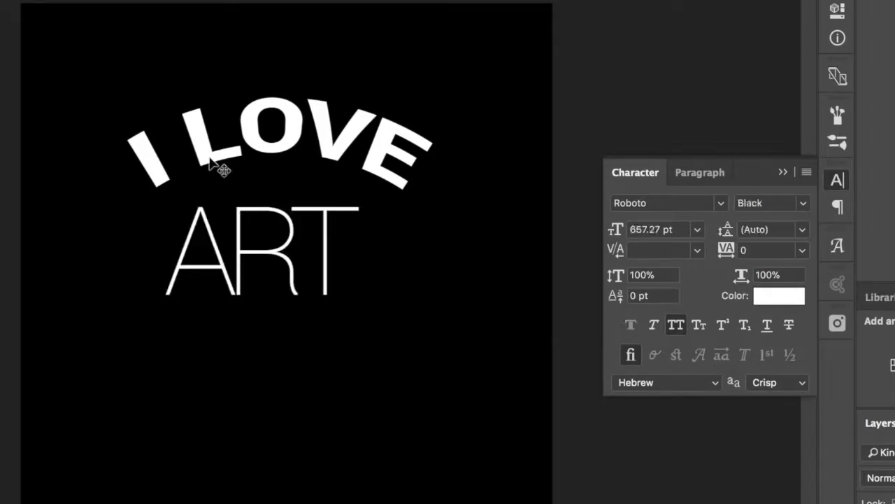
{"action": "left_click", "coordinate": [803, 251]}
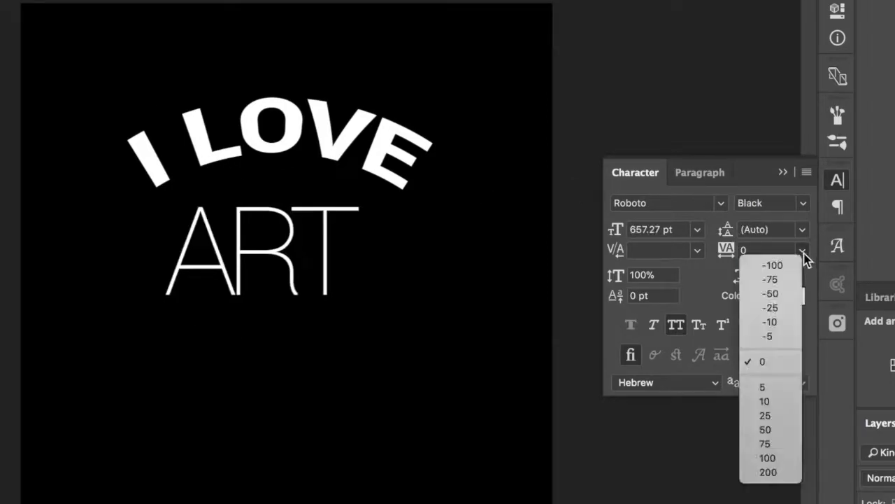
{"action": "left_click", "coordinate": [795, 322]}
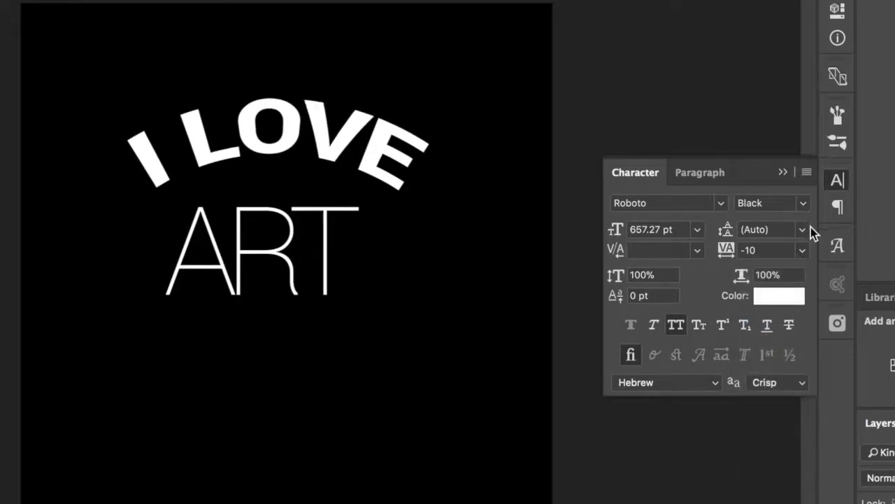
{"action": "left_click", "coordinate": [805, 245]}
{"action": "left_click", "coordinate": [795, 295]}
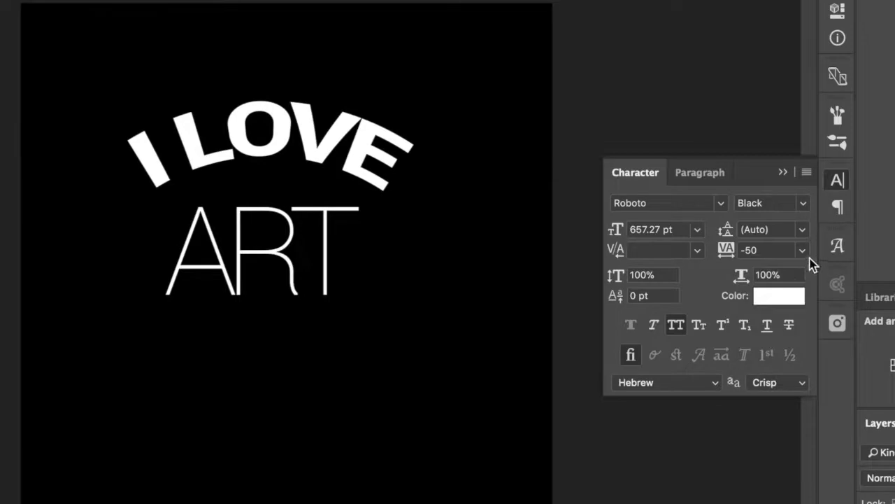
{"action": "left_click", "coordinate": [806, 252]}
{"action": "left_click", "coordinate": [795, 264]}
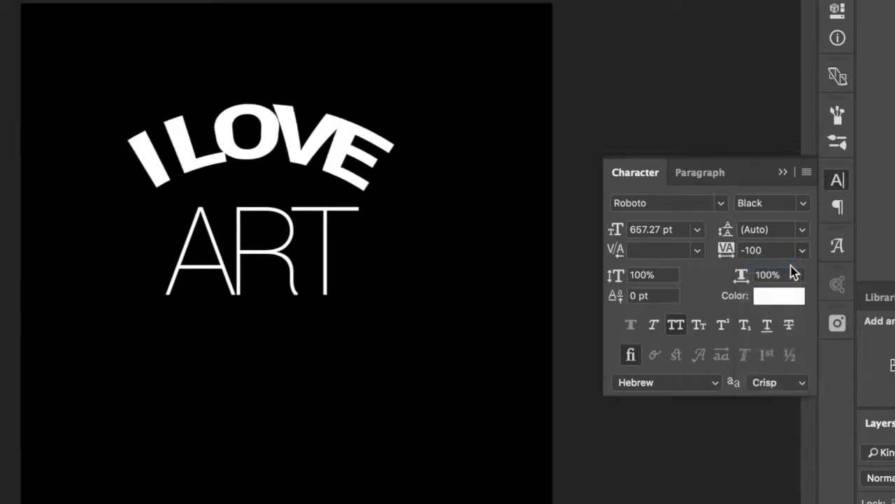
{"action": "left_click", "coordinate": [806, 252]}
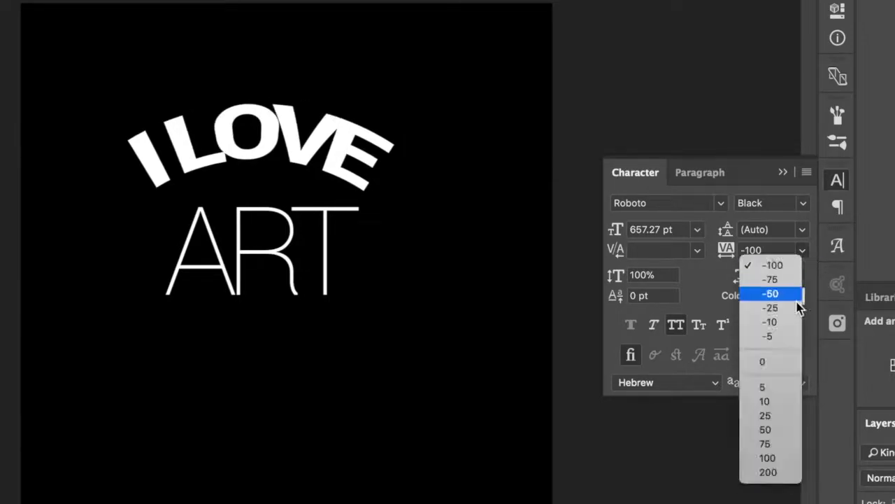
{"action": "left_click", "coordinate": [796, 306]}
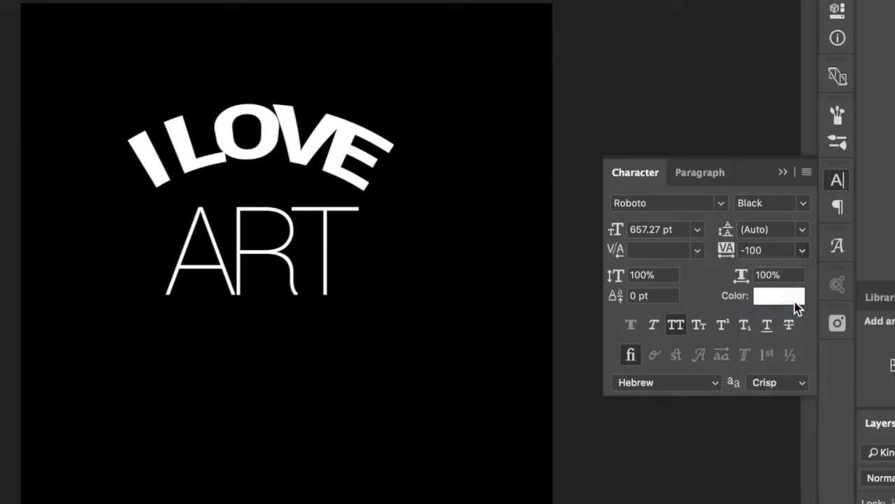
- Try a tracking of 200 on the I LOVE text, reduce it to 100, and reposition the text above ART
{"action": "left_click", "coordinate": [805, 250]}
{"action": "left_click", "coordinate": [786, 473]}
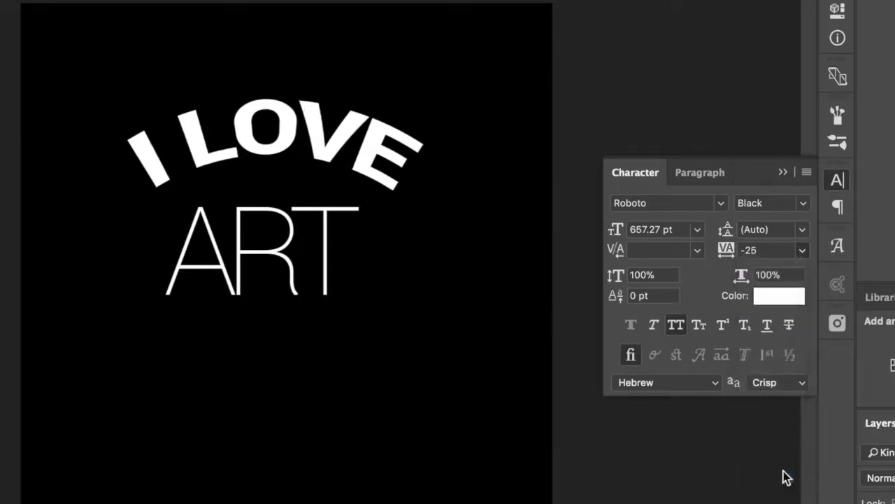
{"action": "left_click_drag", "start_coordinate": [466, 146], "coordinate": [424, 161]}
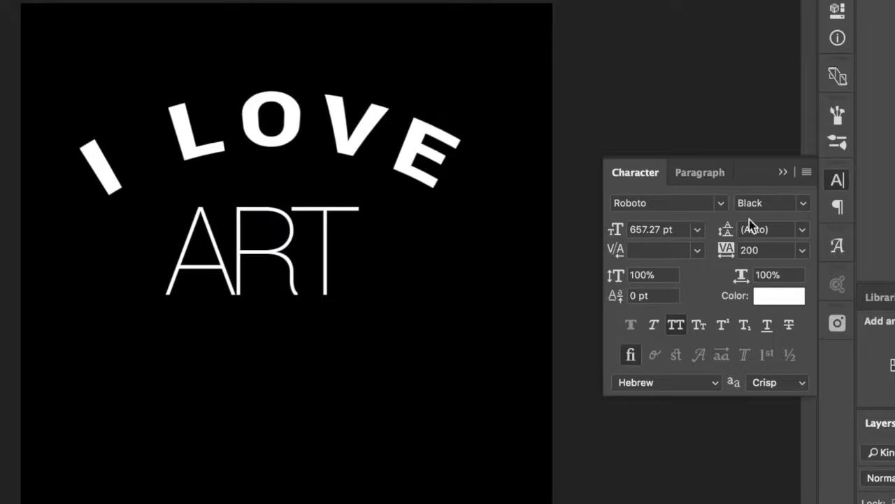
{"action": "left_click", "coordinate": [802, 249]}
{"action": "left_click", "coordinate": [768, 458]}
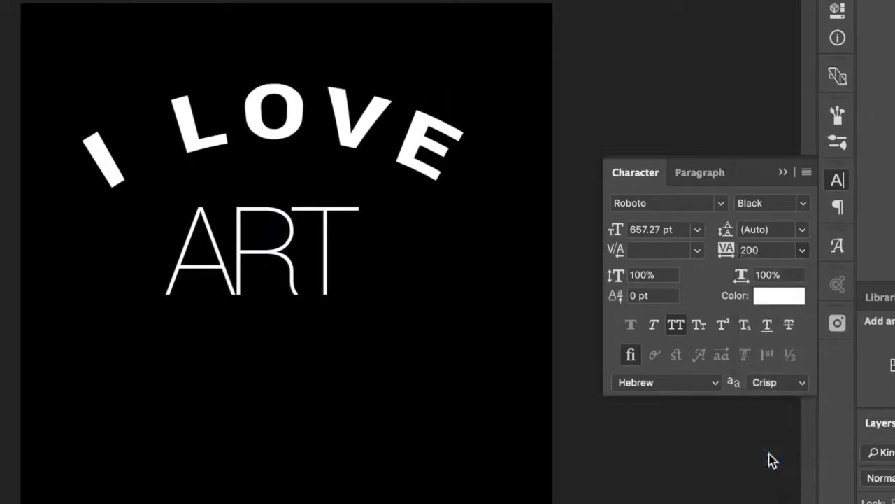
{"action": "mouse_move", "coordinate": [413, 163]}
{"action": "left_mouse_down"}
{"action": "mouse_move", "coordinate": [426, 165]}
{"action": "mouse_move", "coordinate": [411, 169]}
{"action": "left_mouse_up"}
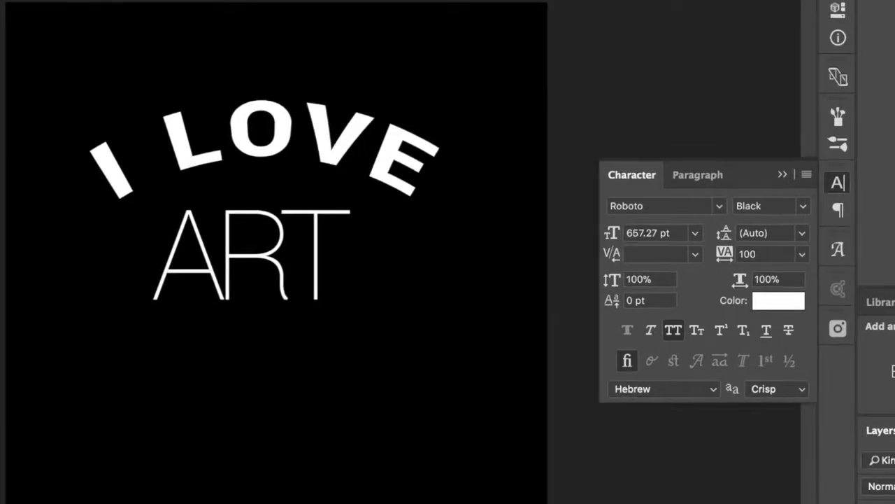
- Keep the ART text's tracking at -100 and scale it up proportionally to a font size of about 1702 pt
{"action": "left_click", "coordinate": [803, 254]}
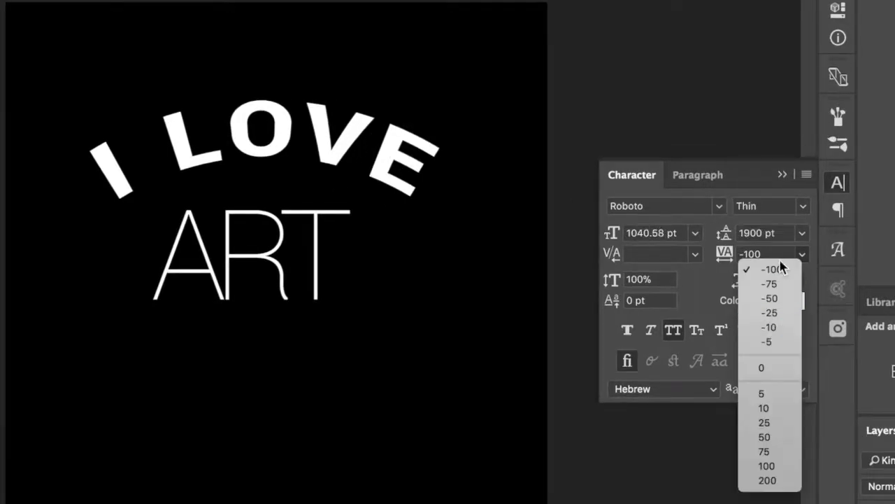
{"action": "left_click", "coordinate": [781, 274]}
{"action": "key", "text": "ctrl+t"}
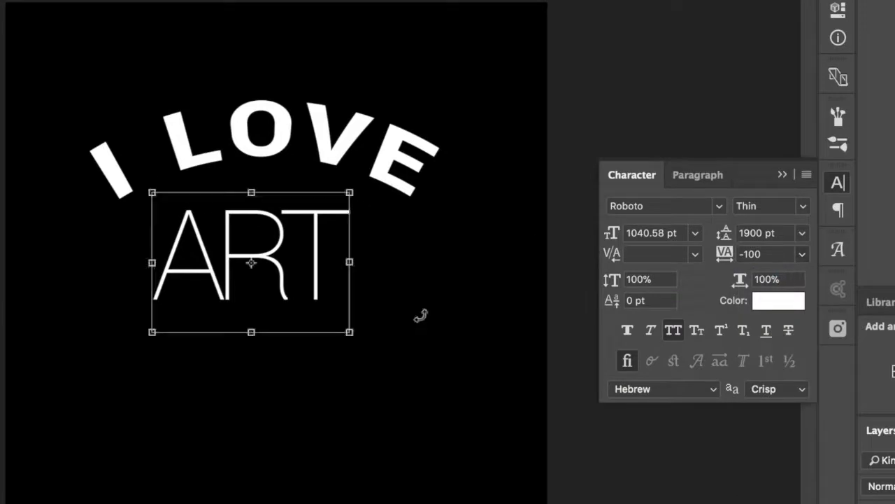
{"action": "left_click_drag", "start_coordinate": [352, 332], "coordinate": [405, 397]}
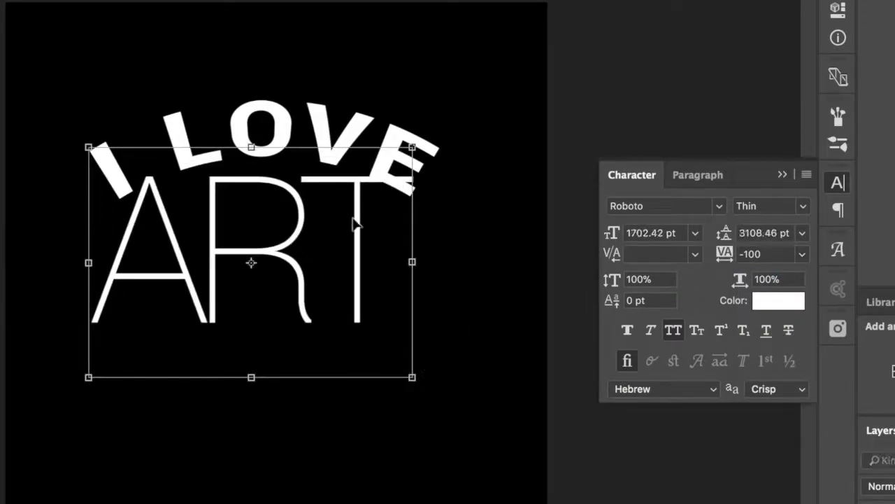
- Move the enlarged ART text down beneath the I LOVE arch, nudge it into alignment, and apply the transform
{"action": "left_click_drag", "start_coordinate": [354, 225], "coordinate": [375, 265]}
{"action": "key", "text": "Down"}
{"action": "key", "text": "Left"}
{"action": "key", "text": "Left"}
{"action": "key", "text": "Left"}
{"action": "key", "text": "Left"}
{"action": "key", "text": "Left"}
{"action": "key", "text": "Left"}
{"action": "key", "text": "Left"}
{"action": "key", "text": "Left"}
{"action": "key", "text": "Left"}
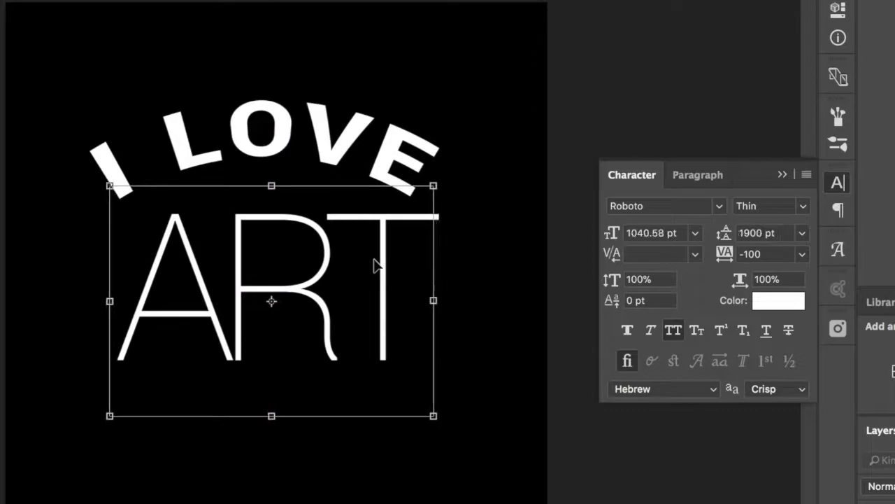
{"action": "key", "text": "Right"}
{"action": "key", "text": "Up"}
{"action": "key", "text": "Left"}
{"action": "key", "text": "Up"}
{"action": "key", "text": "Down"}
{"action": "key", "text": "Return"}
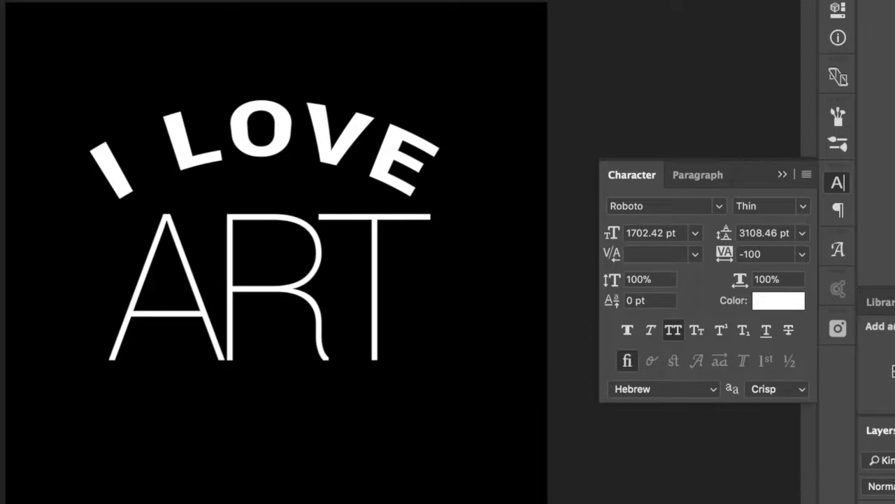
- Edit the ART text and try tighter and looser kerning between the R and the T
{"action": "double_click", "coordinate": [202, 252]}
{"action": "left_click", "coordinate": [214, 260]}
{"action": "key", "text": "Left"}
{"action": "key", "text": "Right"}
{"action": "key", "text": "Right"}
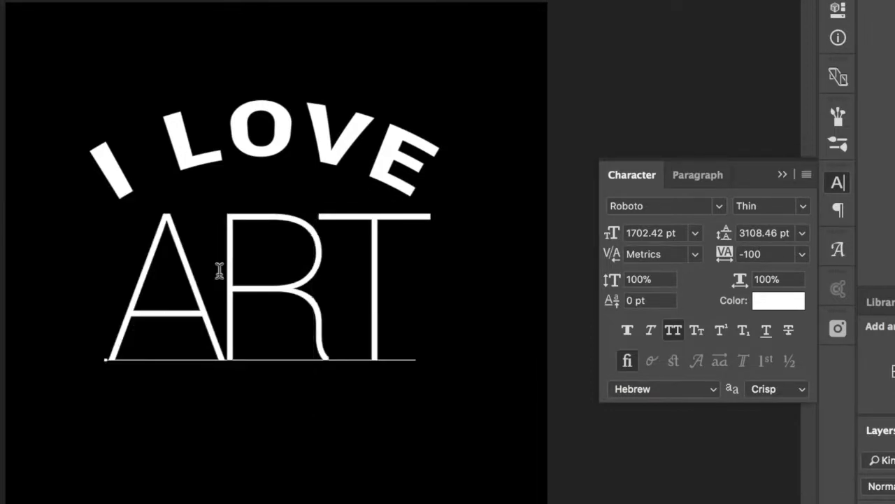
{"action": "key", "text": "alt+Left"}
{"action": "key", "text": "alt+Left"}
{"action": "key", "text": "alt+Right"}
{"action": "key", "text": "alt+Left"}
{"action": "key", "text": "alt+Right"}
{"action": "key", "text": "alt+Right"}
{"action": "key", "text": "alt+Right"}
{"action": "key", "text": "alt+Left"}
{"action": "key", "text": "alt+Left"}
{"action": "key", "text": "alt+Left"}
{"action": "key", "text": "alt+Left"}
{"action": "key", "text": "alt+Left"}
{"action": "key", "text": "alt+Right"}
{"action": "key", "text": "alt+Right"}
{"action": "key", "text": "alt+Right"}
{"action": "key", "text": "alt+Right"}
{"action": "key", "text": "alt+Left"}
{"action": "key", "text": "alt+Left"}
{"action": "key", "text": "alt+Left"}
{"action": "key", "text": "Left"}
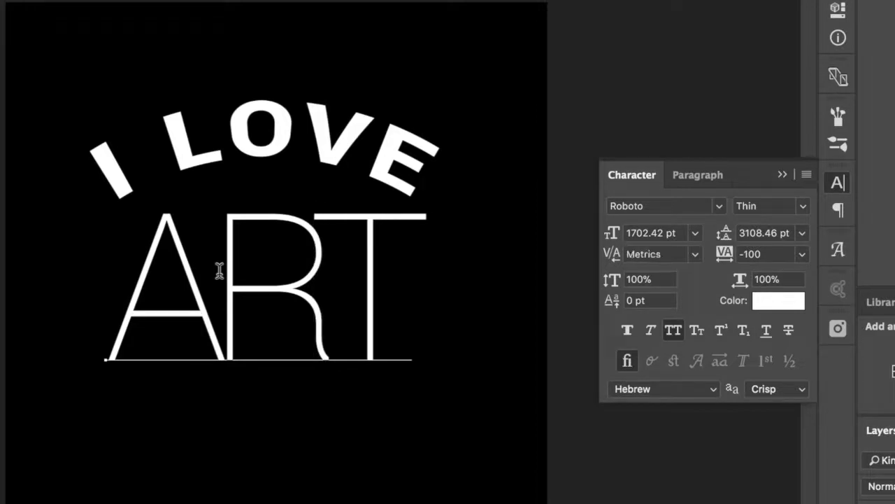
- Set the kerning between the A and the R of ART to 40
{"action": "key", "text": "alt+Right"}
{"action": "key", "text": "alt+Right"}
{"action": "key", "text": "alt+Right"}
{"action": "key", "text": "alt+Right"}
{"action": "key", "text": "alt+Left"}
{"action": "key", "text": "alt+Left"}
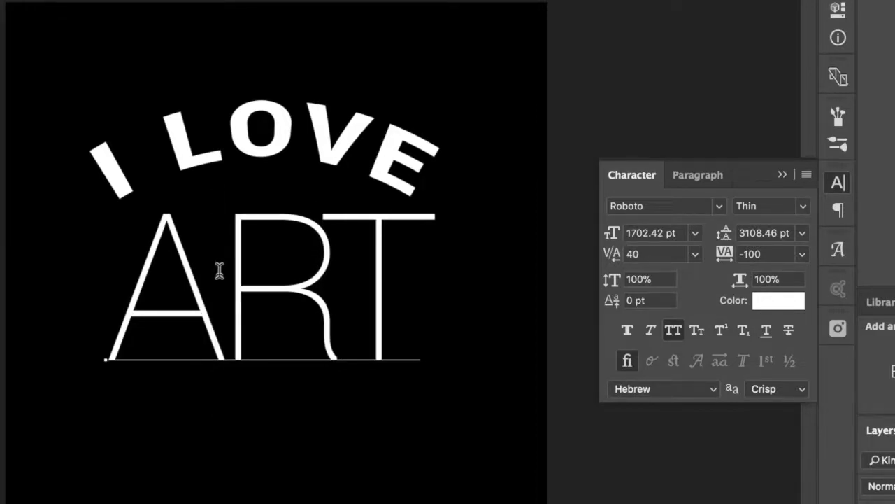
- Increase the kerning in ART to 80 between A and R and to 21 between R and T
{"action": "key", "text": "alt+Right"}
{"action": "key", "text": "Right"}
{"action": "key", "text": "alt+Right"}
{"action": "key", "text": "alt+Right"}
{"action": "key", "text": "Left"}
{"action": "key", "text": "Left"}
{"action": "key", "text": "Right"}
{"action": "key", "text": "Right"}
{"action": "key", "text": "alt+Right"}
{"action": "key", "text": "alt+Right"}
{"action": "key", "text": "alt+Right"}
{"action": "key", "text": "alt+Left"}
{"action": "key", "text": "alt+Right"}
{"action": "key", "text": "alt+Right"}
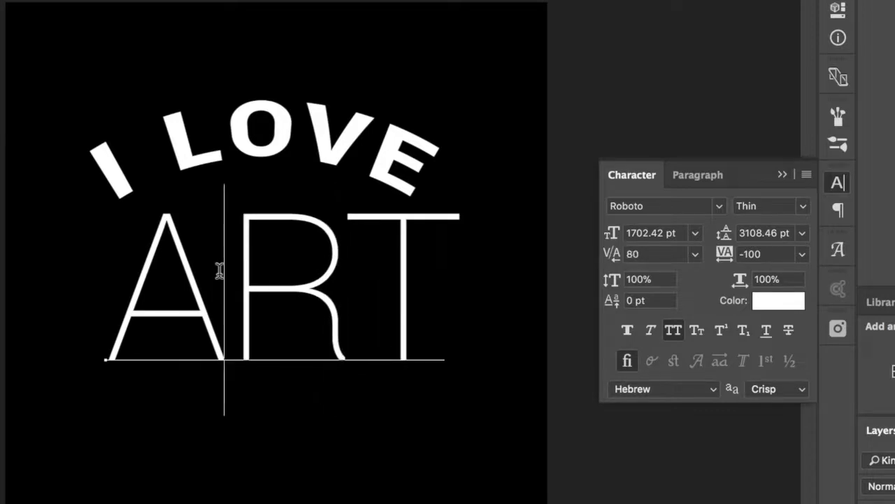
{"action": "key", "text": "alt+Left"}
{"action": "key", "text": "Right"}
{"action": "key", "text": "Right"}
{"action": "key", "text": "Left"}
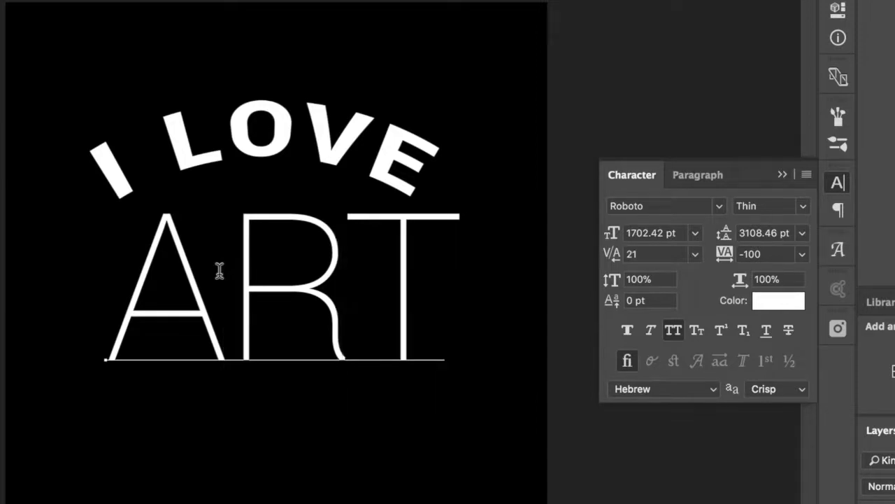
- Widen the gap between A and R further, set the kerning between R and T to 101, and commit the text
{"action": "key", "text": "alt+Right"}
{"action": "key", "text": "alt+Right"}
{"action": "key", "text": "Left"}
{"action": "key", "text": "Left"}
{"action": "key", "text": "Right"}
{"action": "key", "text": "Right"}
{"action": "key", "text": "Left"}
{"action": "key", "text": "alt+Right"}
{"action": "key", "text": "alt+Right"}
{"action": "key", "text": "Right"}
{"action": "key", "text": "alt+Right"}
{"action": "key", "text": "alt+Right"}
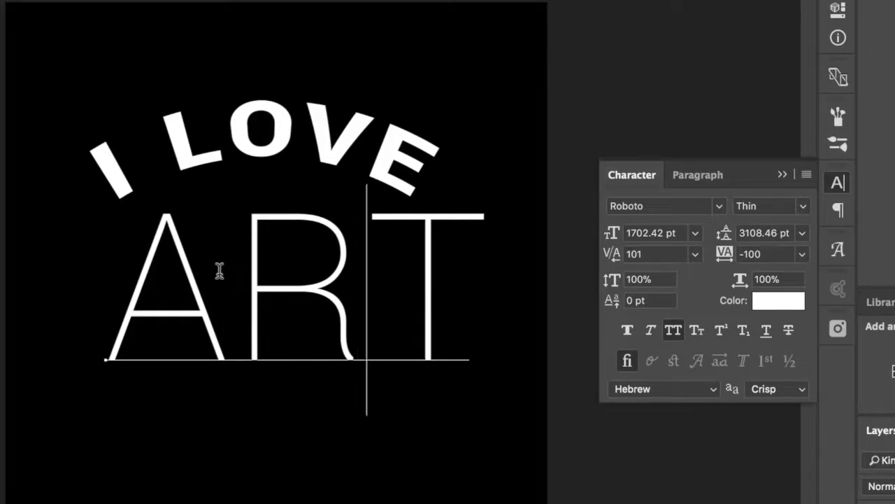
{"action": "key", "text": "super+Return"}
- Move the widened ART text left and slightly down so it sits centred beneath I LOVE
{"action": "key", "text": "shift+Left"}
{"action": "key", "text": "shift+Left"}
{"action": "key", "text": "shift+Left"}
{"action": "key", "text": "shift+Left"}
{"action": "key", "text": "shift+Left"}
{"action": "key", "text": "shift+Left"}
{"action": "key", "text": "shift+Left"}
{"action": "key", "text": "shift+Left"}
{"action": "key", "text": "shift+Left"}
{"action": "key", "text": "shift+Left"}
{"action": "key", "text": "shift+Left"}
{"action": "key", "text": "shift+Left"}
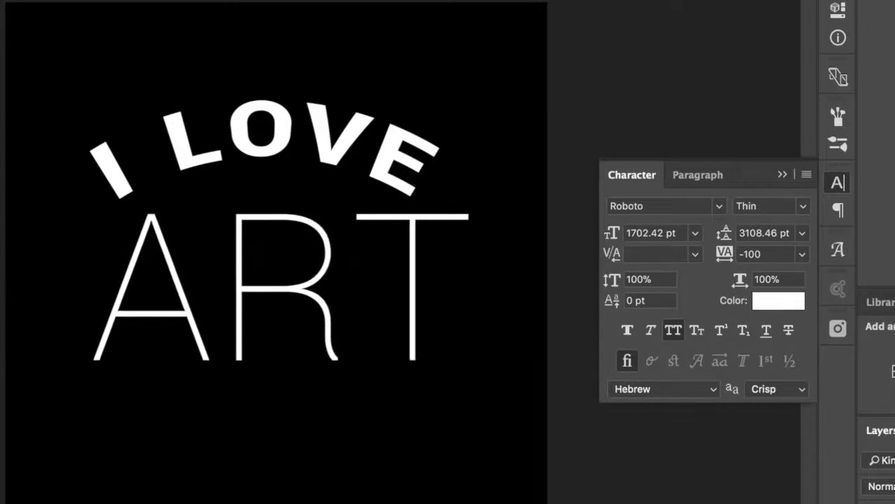
{"action": "key", "text": "shift+Left"}
{"action": "key", "text": "shift+Left"}
{"action": "key", "text": "shift+Left"}
{"action": "key", "text": "shift+Left"}
{"action": "key", "text": "shift+Left"}
{"action": "key", "text": "shift+Left"}
{"action": "key", "text": "shift+Left"}
{"action": "key", "text": "shift+Left"}
{"action": "key", "text": "shift+Left"}
{"action": "key", "text": "shift+Left"}
{"action": "key", "text": "shift+Left"}
{"action": "key", "text": "shift+Left"}
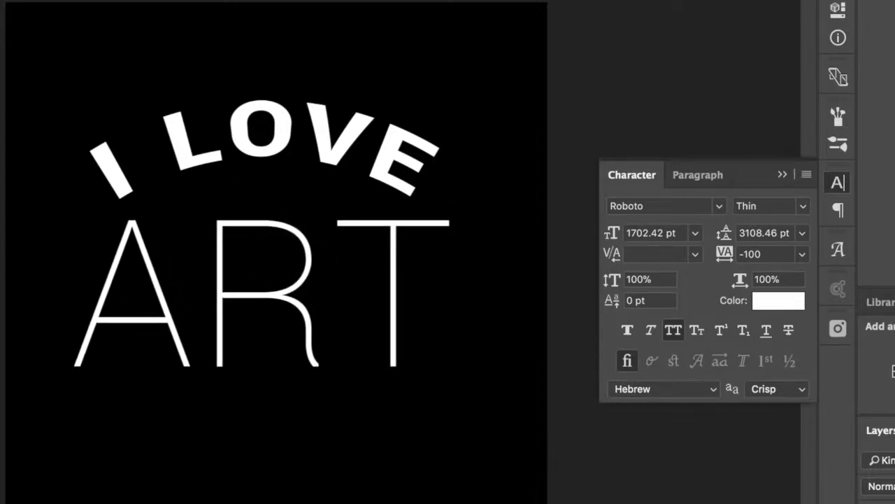
- Set the I LOVE text's tracking to 0 and reposition it centred above ART
{"action": "left_click", "coordinate": [802, 255]}
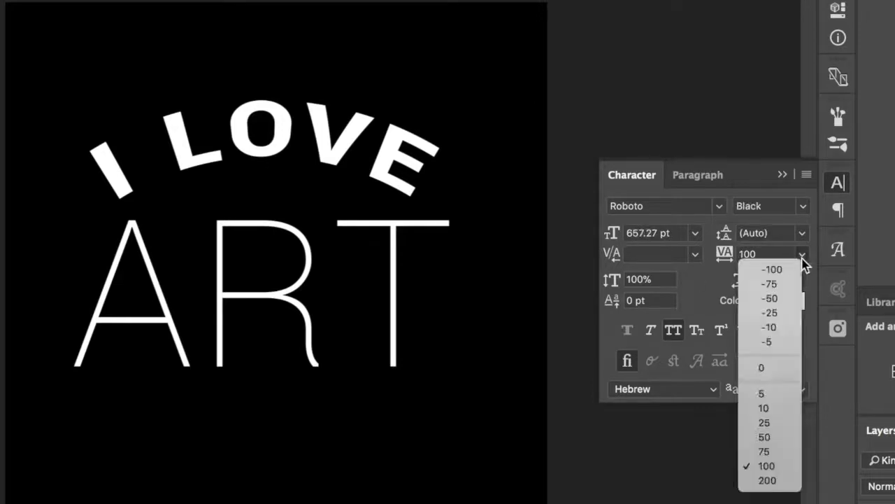
{"action": "left_click", "coordinate": [784, 378]}
{"action": "left_click_drag", "start_coordinate": [355, 160], "coordinate": [389, 159]}
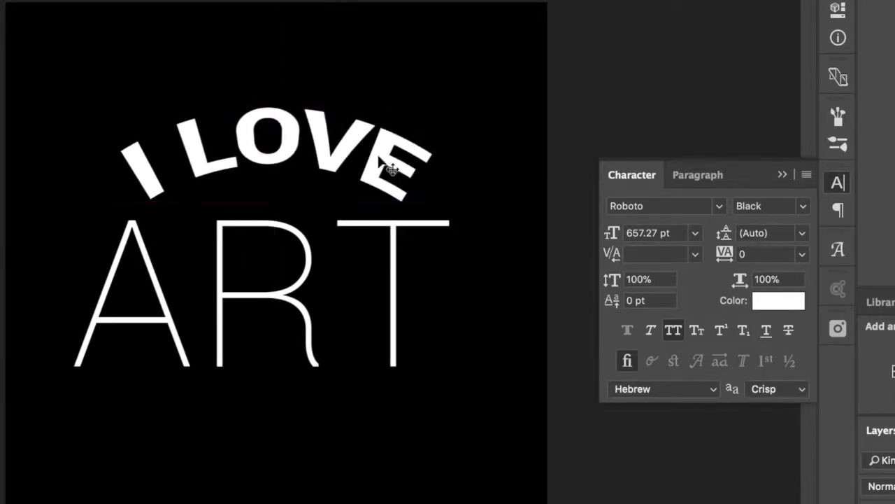
- Scale the I LOVE text down to about 518.59 pt and move it back to centre it closely above ART
{"action": "left_click_drag", "start_coordinate": [439, 80], "coordinate": [407, 102]}
{"action": "right_click", "coordinate": [420, 100]}
{"action": "key", "text": "Return"}
{"action": "key", "text": "shift+Left"}
{"action": "key", "text": "shift+Left"}
{"action": "key", "text": "shift+Left"}
{"action": "key", "text": "shift+Left"}
{"action": "key", "text": "shift+Left"}
{"action": "key", "text": "shift+Left"}
{"action": "key", "text": "shift+Left"}
{"action": "key", "text": "shift+Down"}
{"action": "key", "text": "shift+Down"}
{"action": "key", "text": "shift+Down"}
{"action": "key", "text": "shift+Left"}
{"action": "key", "text": "shift+Left"}
{"action": "key", "text": "shift+Down"}
{"action": "key", "text": "shift+Down"}
{"action": "key", "text": "shift+Down"}
{"action": "key", "text": "shift+Left"}
{"action": "key", "text": "shift+Left"}
{"action": "key", "text": "shift+Left"}
{"action": "key", "text": "shift+Left"}
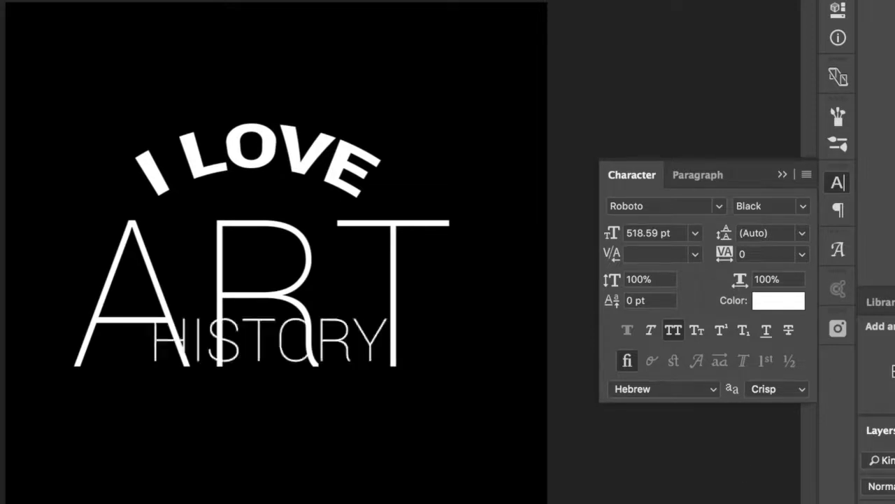
- Move the HISTORY text directly beneath ART and enlarge it to about 670.13 pt
{"action": "left_click_drag", "start_coordinate": [371, 352], "coordinate": [393, 478]}
{"action": "key", "text": "ctrl+t"}
{"action": "key", "text": "Return"}
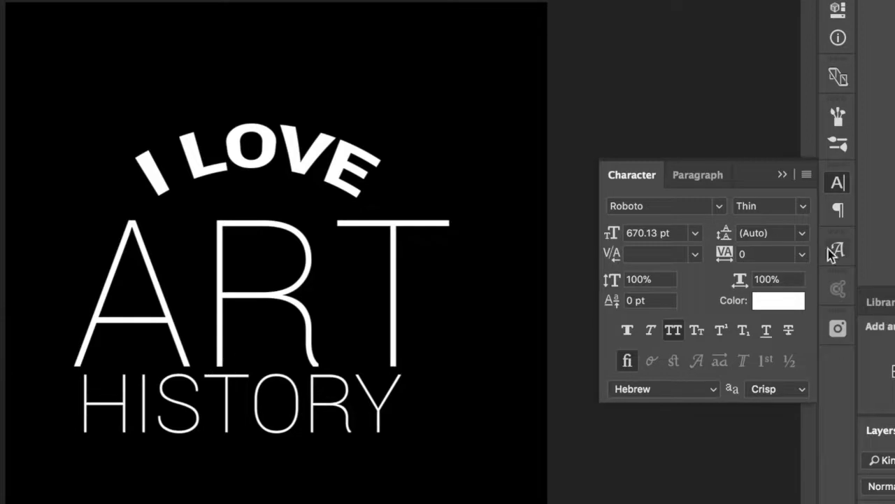
- Change the HISTORY text's font style to Roboto Black
{"action": "left_click", "coordinate": [796, 210]}
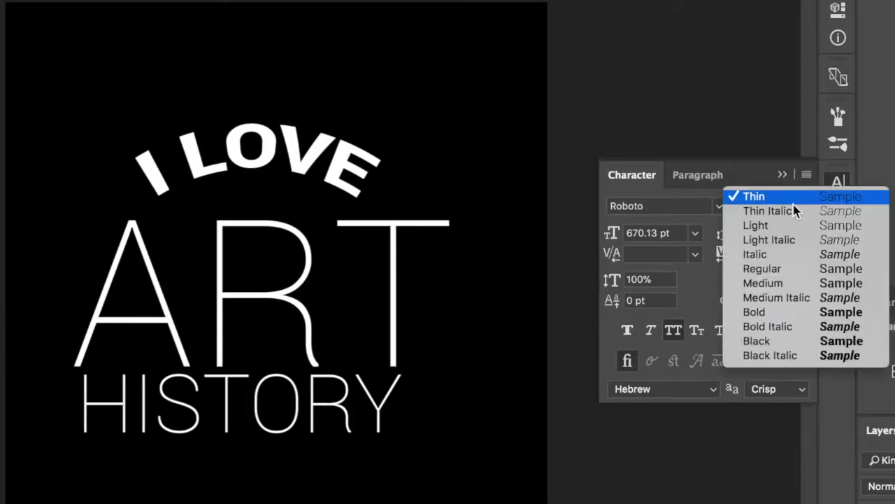
{"action": "left_click", "coordinate": [775, 353]}
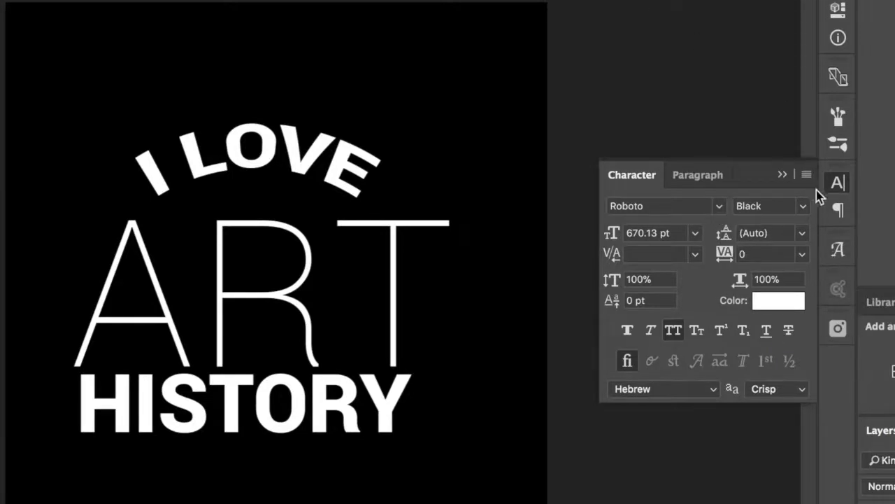
{"action": "left_click", "coordinate": [837, 183]}
- Warp the HISTORY text with a horizontal Arc, using a negative bend so it curves downward beneath ART
{"action": "double_click", "coordinate": [894, 503]}
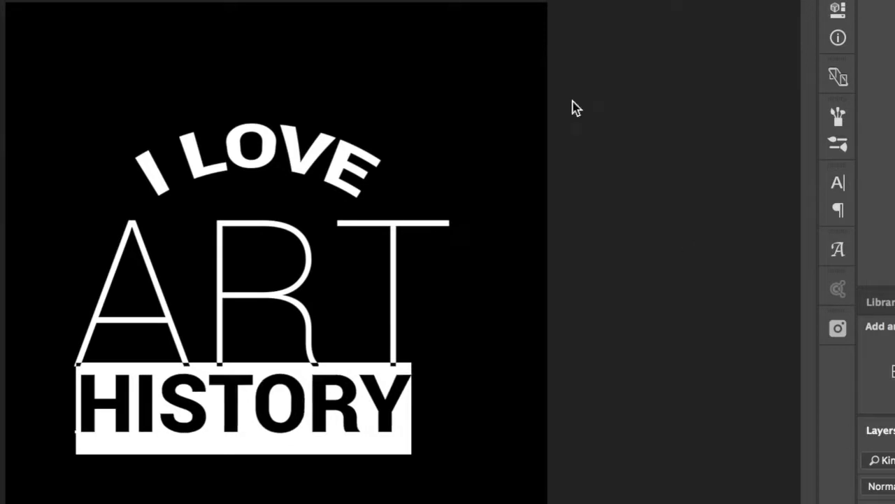
{"action": "left_click", "coordinate": [581, 0]}
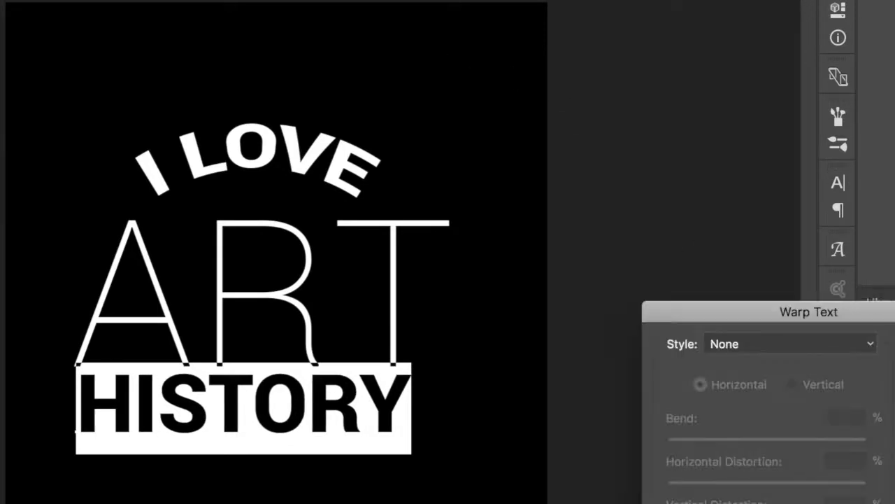
{"action": "left_click", "coordinate": [845, 356]}
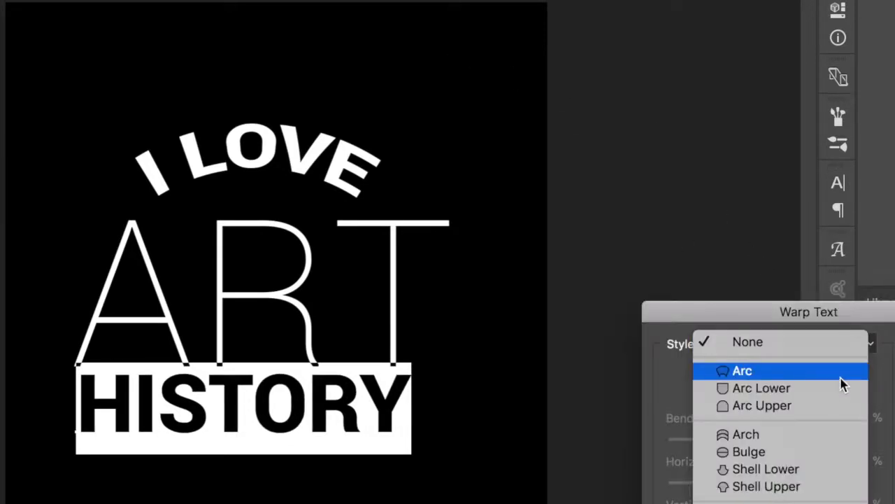
{"action": "left_click", "coordinate": [842, 378]}
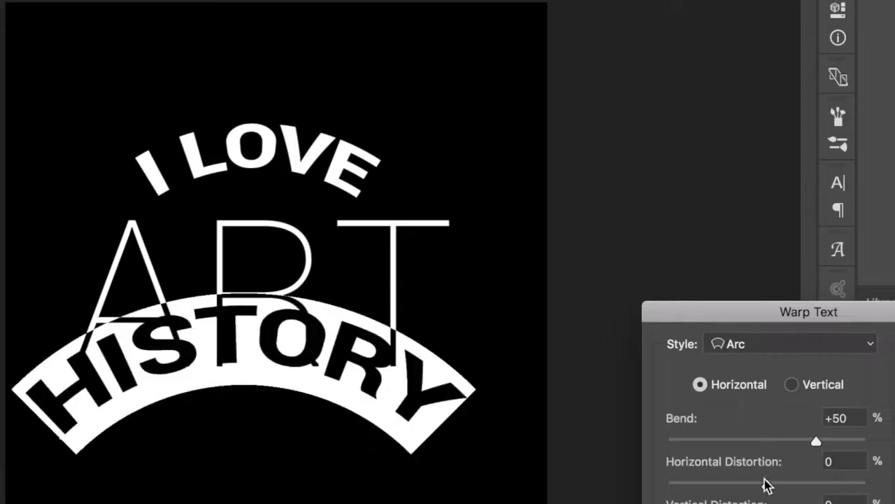
{"action": "left_click_drag", "start_coordinate": [814, 443], "coordinate": [742, 443]}
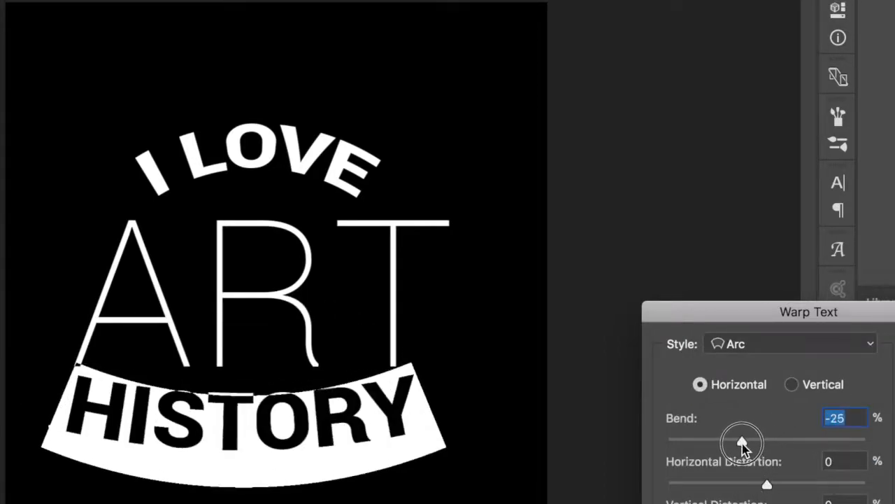
{"action": "key", "text": "Return"}
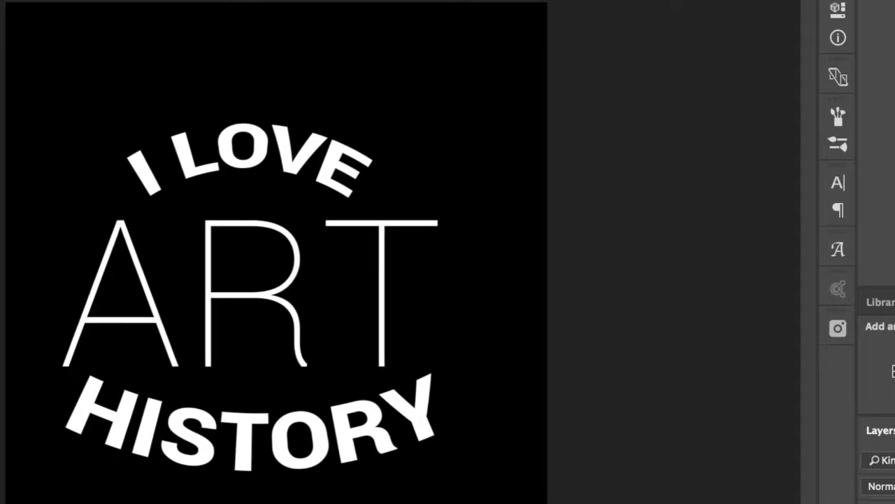
- Nudge the I LOVE, ART and HISTORY text slightly right together
{"action": "key", "text": "Right"}
{"action": "key", "text": "Right"}
{"action": "key", "text": "Right"}
{"action": "key", "text": "Right"}
{"action": "key", "text": "Right"}
{"action": "key", "text": "Right"}
{"action": "key", "text": "Right"}
{"action": "key", "text": "Right"}
{"action": "key", "text": "Right"}
{"action": "key", "text": "Right"}
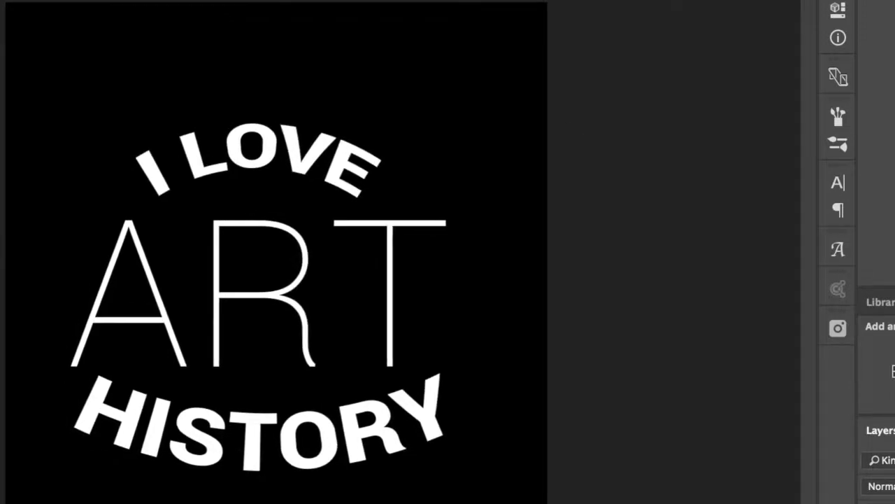
- Check the character settings of the I LOVE text and of the HISTORY text
{"action": "left_click", "coordinate": [583, 185]}
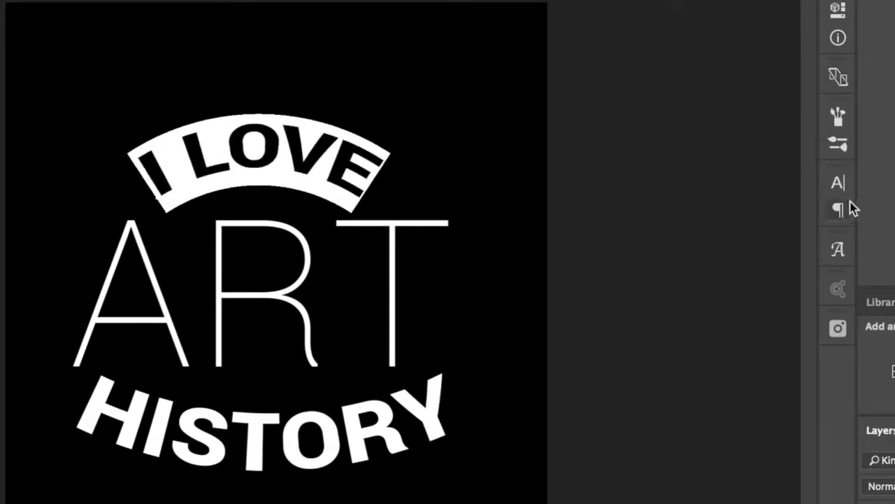
{"action": "left_click", "coordinate": [839, 185]}
{"action": "left_click", "coordinate": [839, 184]}
{"action": "key", "text": "super+Return"}
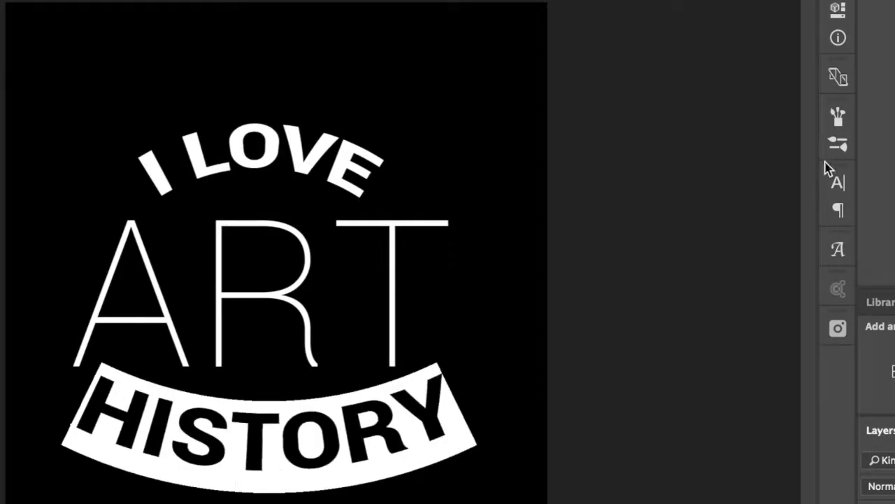
{"action": "left_click", "coordinate": [837, 184]}
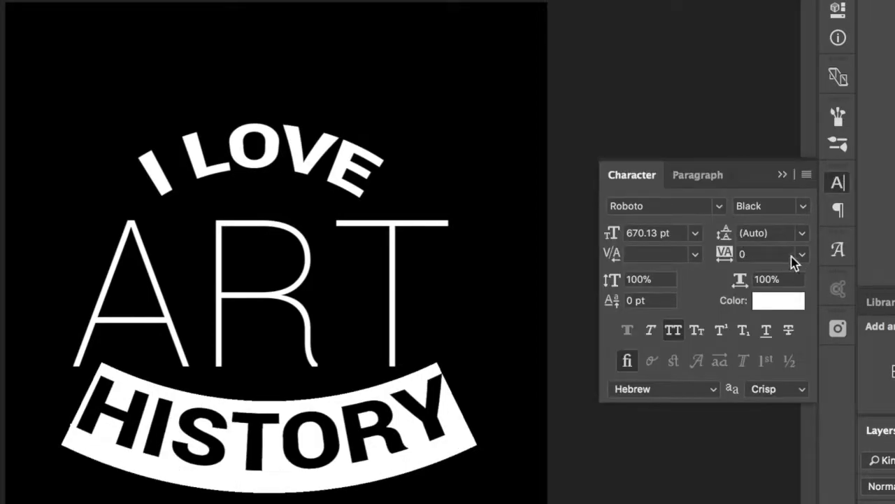
{"action": "left_click", "coordinate": [838, 184]}
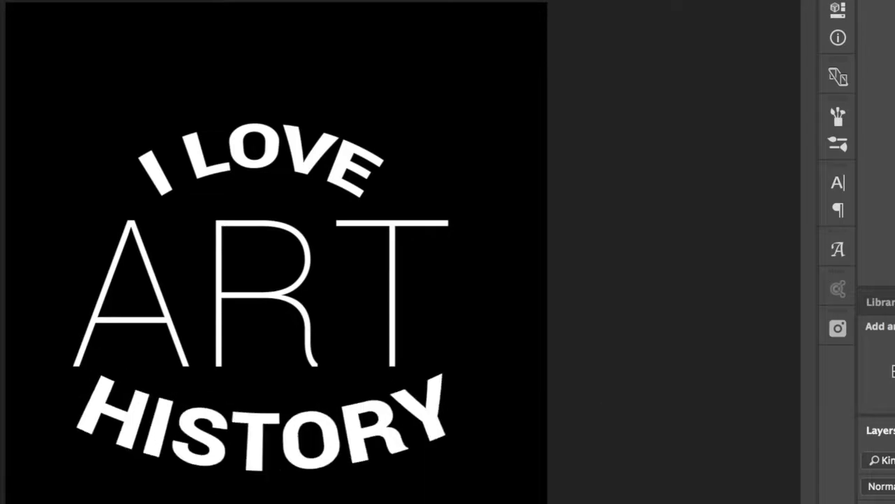
- Scale the arced HISTORY text down so it sits centred beneath ART
{"action": "key", "text": "ctrl+t"}
{"action": "left_click_drag", "start_coordinate": [478, 354], "coordinate": [391, 394]}
{"action": "key", "text": "Return"}
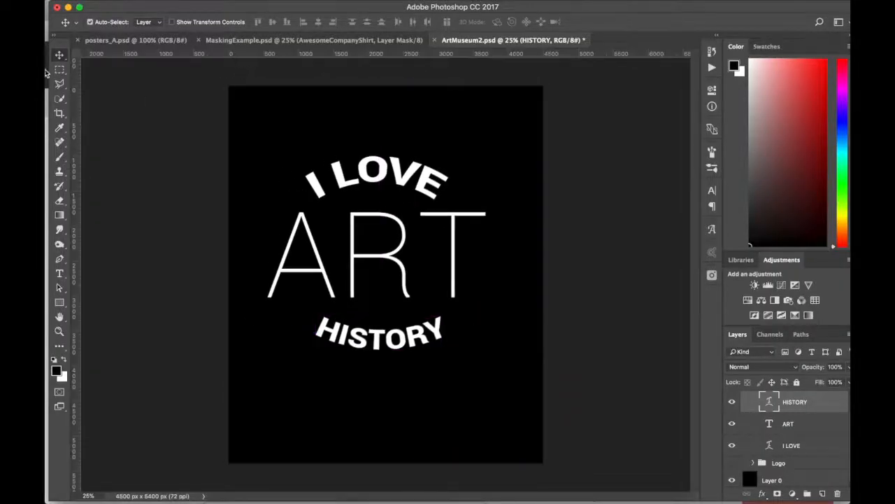
- Scale HISTORY to the same width as I LOVE using two vertical guides at its outer edges, and hide the guides
{"action": "left_click_drag", "start_coordinate": [77, 133], "coordinate": [305, 241]}
{"action": "left_click_drag", "start_coordinate": [79, 229], "coordinate": [447, 233]}
{"action": "key", "text": "ctrl+t"}
{"action": "left_click_drag", "start_coordinate": [442, 313], "coordinate": [453, 304]}
{"action": "key", "text": "Return"}
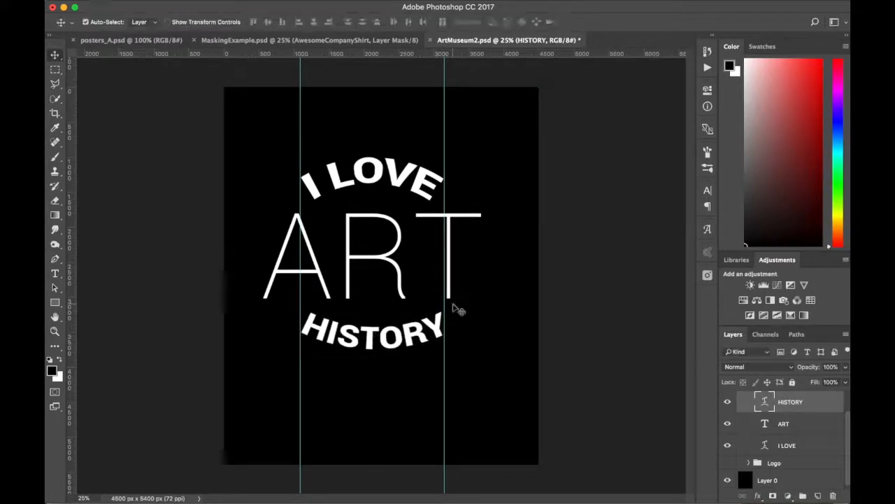
{"action": "key", "text": "super+semicolon"}
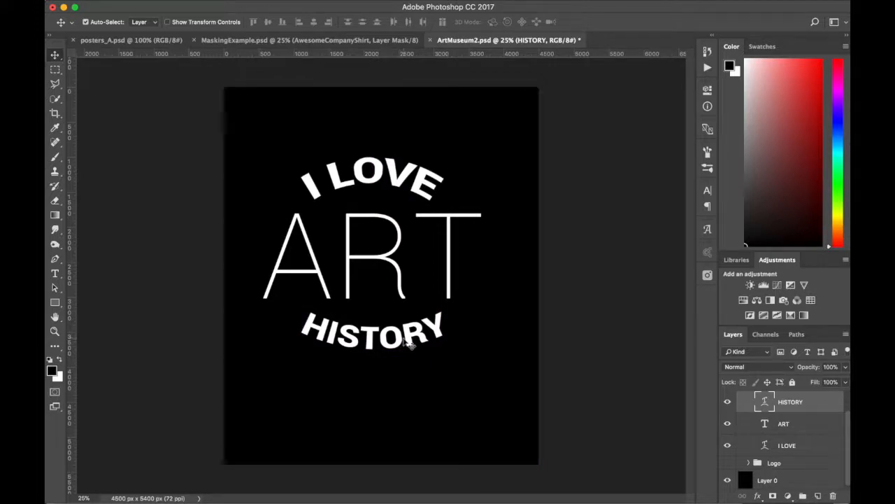
- Make the Logo group visible and move it straight down until THE ART MUSEUM banner clears the HISTORY text
{"action": "left_click", "coordinate": [728, 461]}
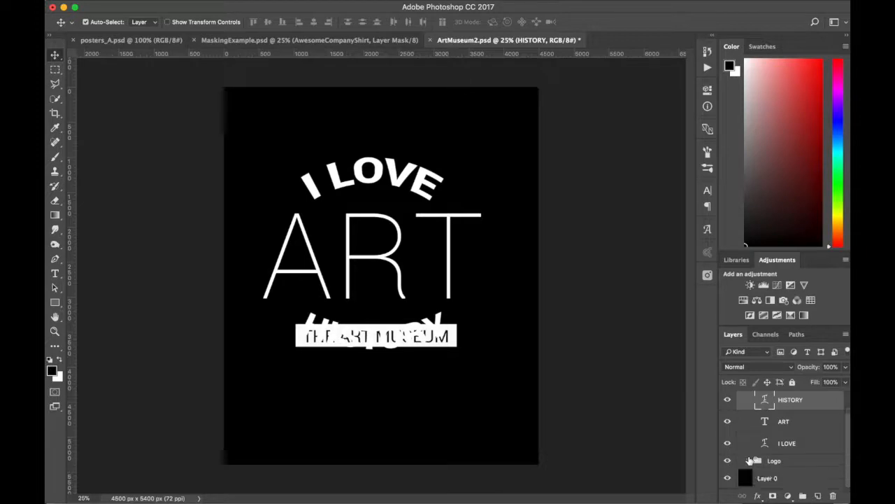
{"action": "left_click", "coordinate": [757, 458]}
{"action": "key", "text": "shift+Down"}
{"action": "key", "text": "shift+Down"}
{"action": "key", "text": "shift+Down"}
{"action": "key", "text": "shift+Down"}
{"action": "key", "text": "shift+Down"}
{"action": "key", "text": "shift+Down"}
{"action": "key", "text": "shift+Down"}
{"action": "key", "text": "shift+Down"}
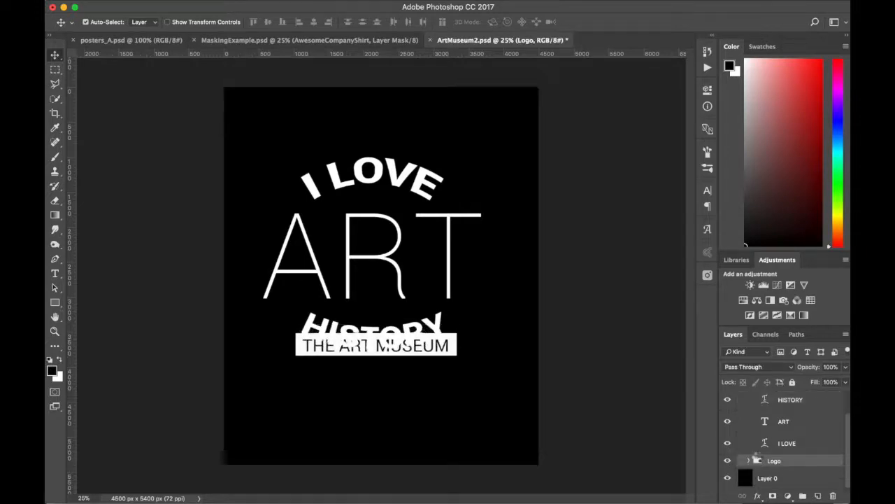
{"action": "key", "text": "shift+Down"}
{"action": "key", "text": "shift+Down"}
{"action": "key", "text": "shift+Down"}
{"action": "key", "text": "shift+Down"}
{"action": "key", "text": "shift+Down"}
{"action": "key", "text": "shift+Down"}
{"action": "key", "text": "shift+Down"}
{"action": "key", "text": "shift+Down"}
{"action": "key", "text": "shift+Down"}
{"action": "key", "text": "shift+Down"}
{"action": "key", "text": "shift+Down"}
{"action": "key", "text": "shift+Down"}
{"action": "key", "text": "shift+Down"}
{"action": "key", "text": "shift+Down"}
{"action": "key", "text": "shift+Down"}
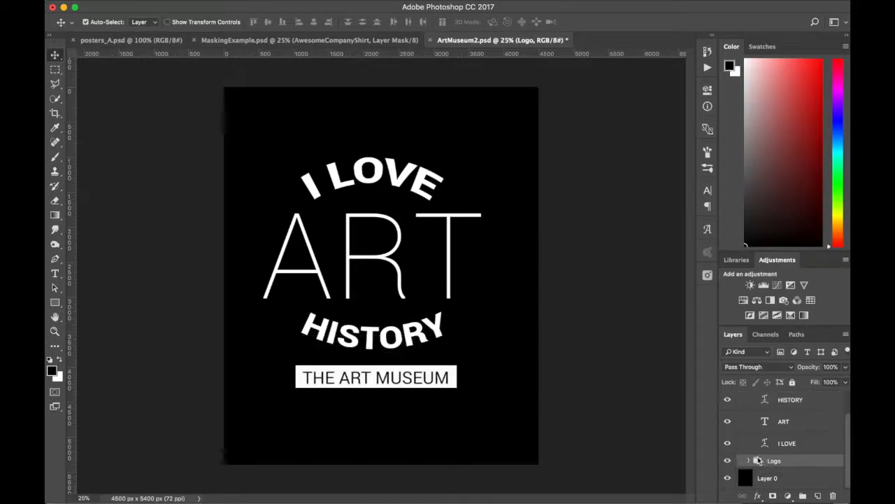
- Scale the Logo group down to about 86% around its centre so the banner roughly matches HISTORY's width
{"action": "left_click", "coordinate": [749, 461]}
{"action": "key", "text": "super+t"}
{"action": "mouse_move", "coordinate": [461, 362]}
{"action": "left_mouse_down"}
{"action": "mouse_move", "coordinate": [489, 343]}
{"action": "mouse_move", "coordinate": [518, 345]}
{"action": "mouse_move", "coordinate": [449, 362]}
{"action": "left_mouse_up"}
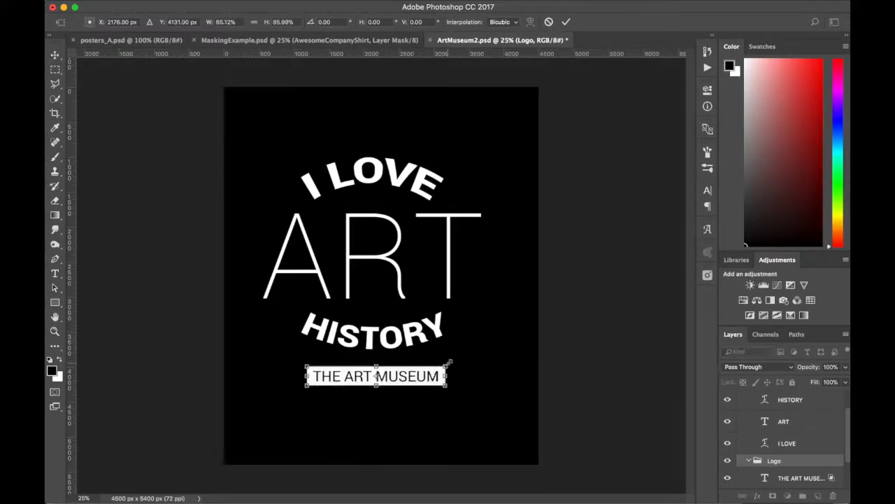
{"action": "key", "text": "Return"}
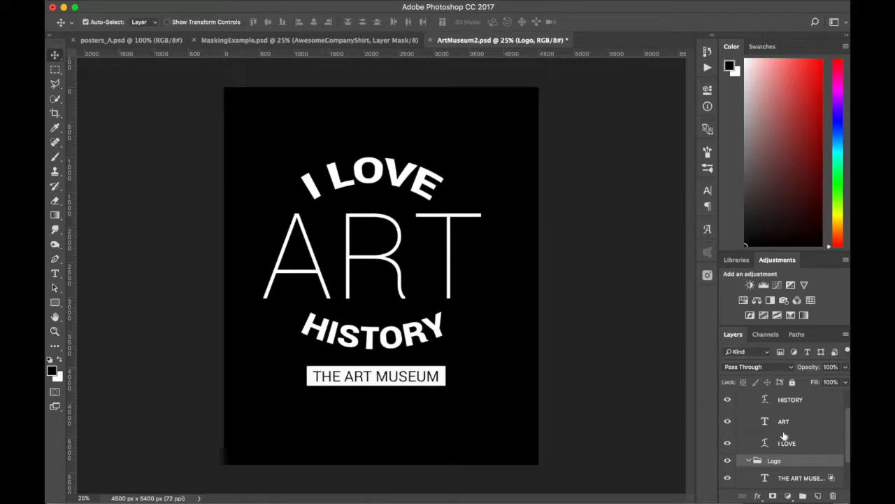
- Change the THE ART MUSEUM text in the Logo group to Roboto Thin and commit the edit
{"action": "scroll", "coordinate": [780, 475], "scroll_direction": "down", "scroll_amount": 2}
{"action": "double_click", "coordinate": [765, 447]}
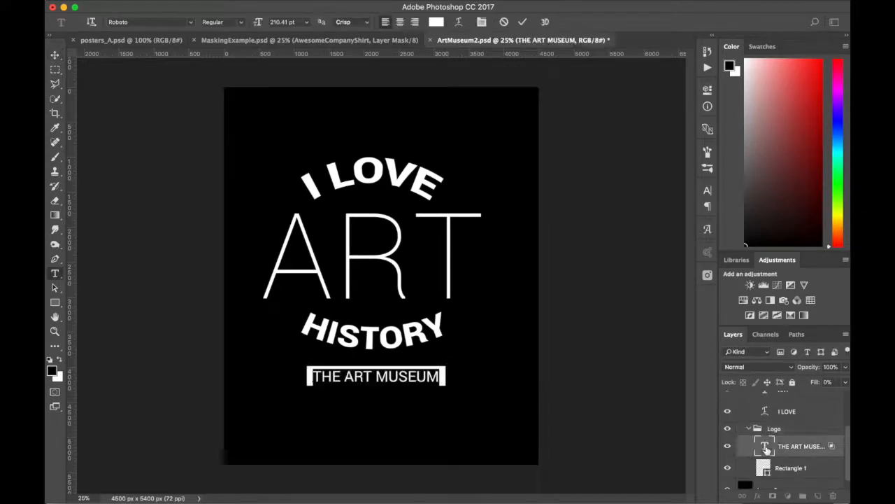
{"action": "left_click", "coordinate": [707, 188]}
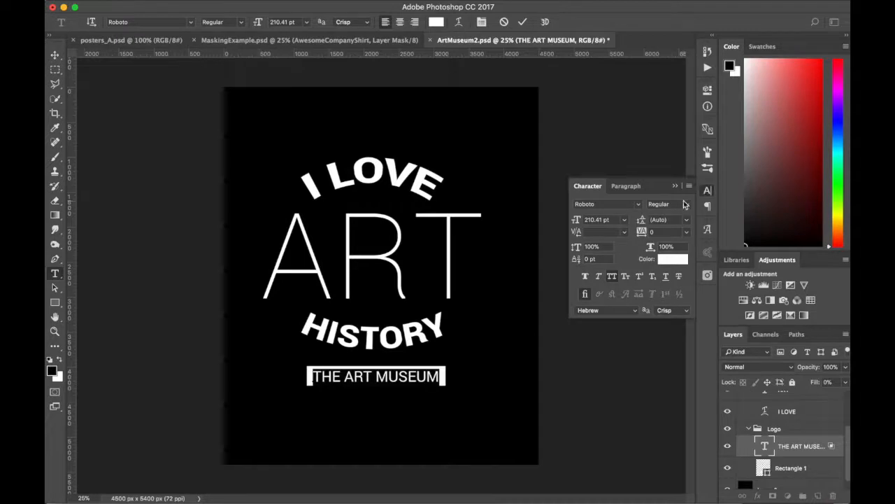
{"action": "left_click", "coordinate": [682, 204]}
{"action": "left_click", "coordinate": [684, 201]}
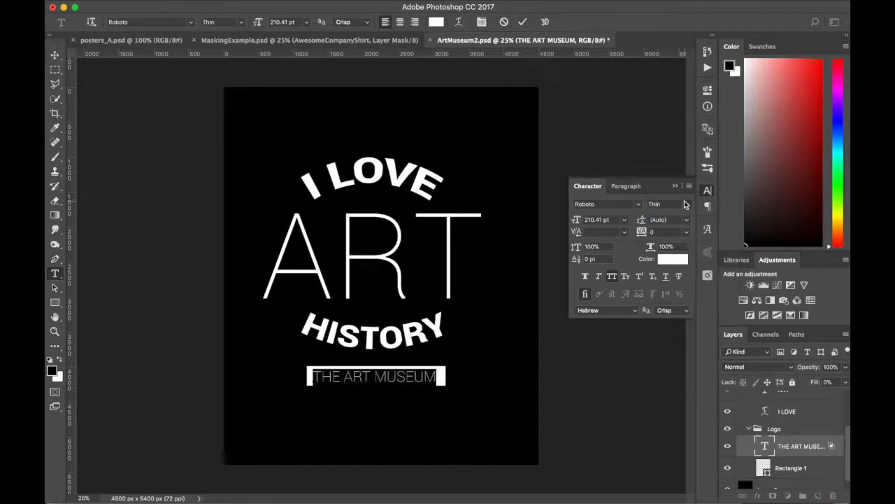
{"action": "left_click", "coordinate": [61, 60]}
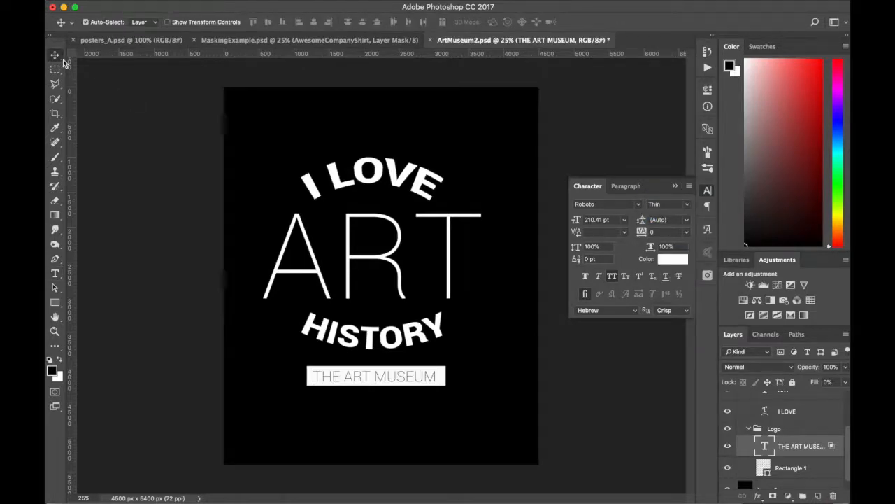
{"action": "left_click", "coordinate": [707, 191]}
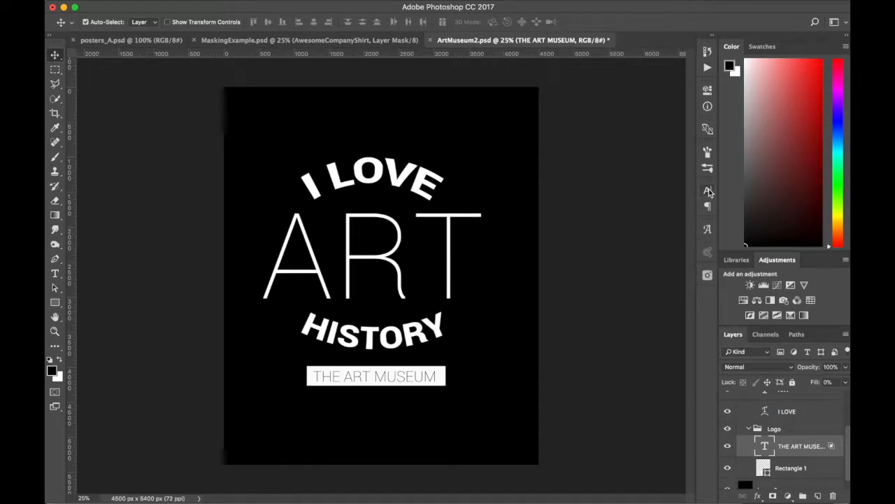
- Set the tracking of the THE ART MUSEUM text to 75
{"action": "left_click", "coordinate": [708, 190]}
{"action": "left_click", "coordinate": [687, 221]}
{"action": "left_click", "coordinate": [686, 231]}
{"action": "left_click", "coordinate": [686, 231]}
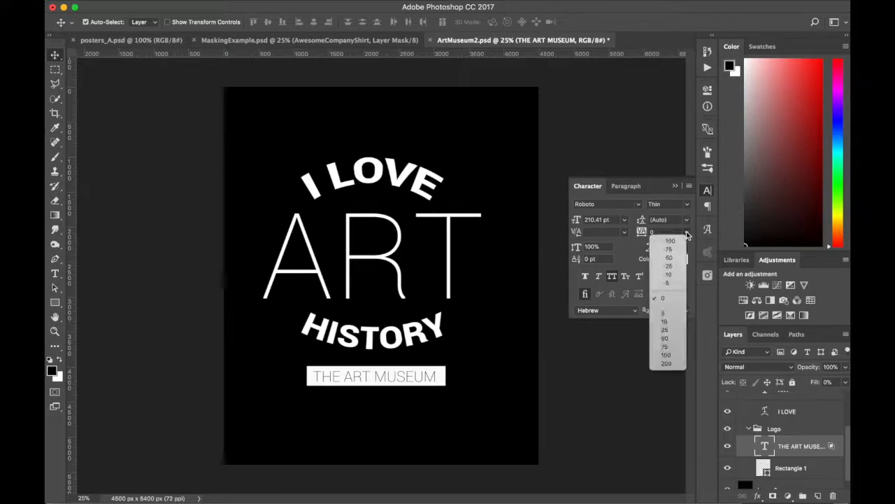
{"action": "left_click", "coordinate": [673, 347]}
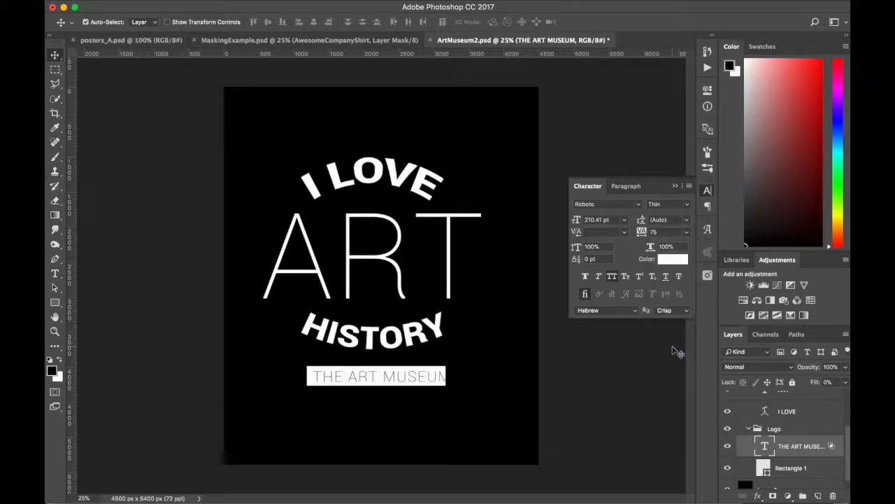
{"action": "left_click", "coordinate": [706, 193]}
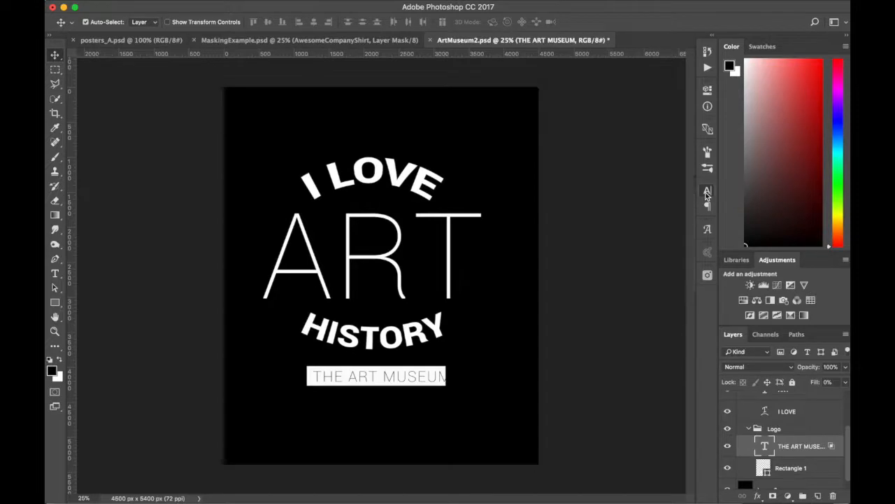
- Scale the THE ART MUSEUM text down to fit inside its white banner, and select it together with Rectangle 1
{"action": "key", "text": "super+t"}
{"action": "left_click_drag", "start_coordinate": [453, 386], "coordinate": [445, 390]}
{"action": "key", "text": "Return"}
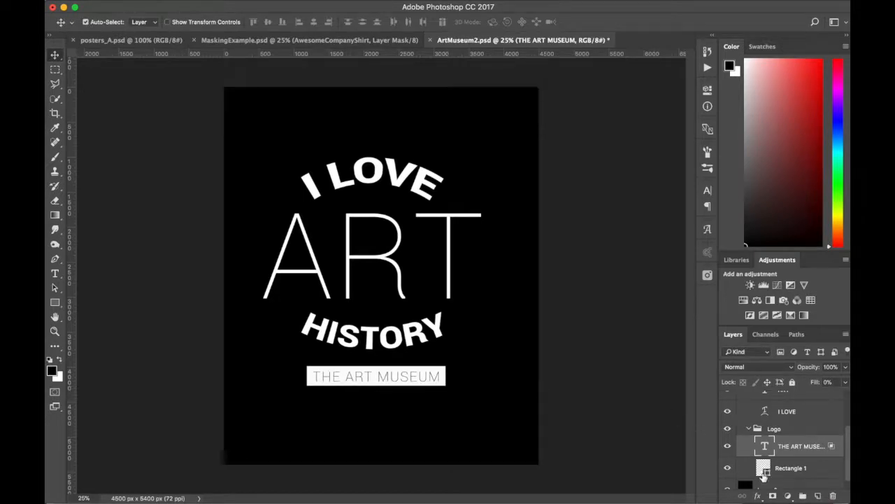
{"action": "left_click", "coordinate": [764, 474], "text": "shift"}
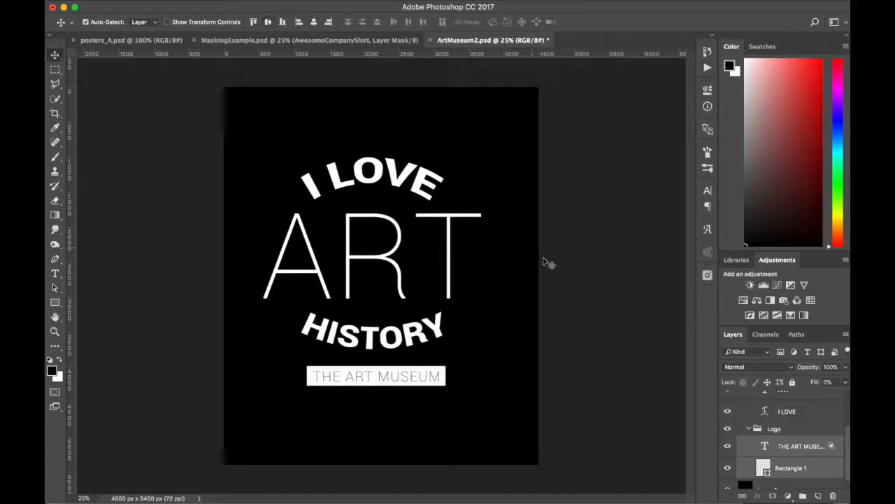
- Collapse the Logo group and nudge it slightly right and up to centre the banner beneath HISTORY
{"action": "left_click", "coordinate": [749, 428]}
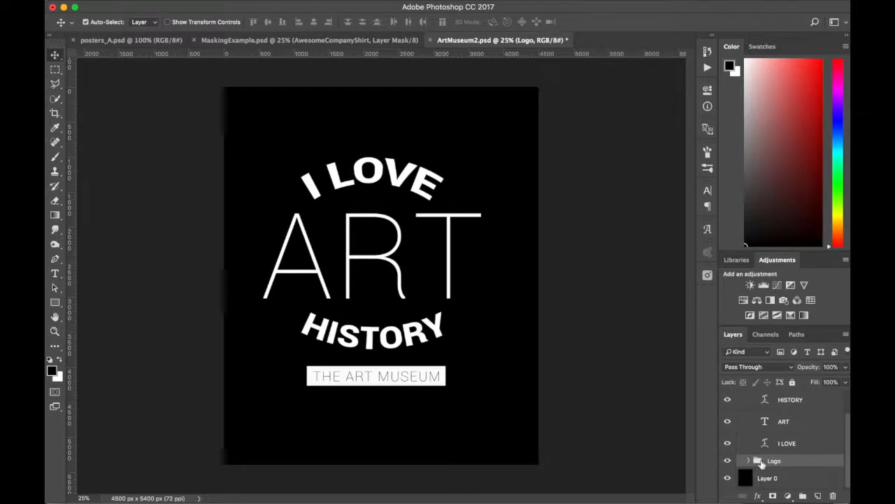
{"action": "key", "text": "shift+Up"}
{"action": "key", "text": "shift+Up"}
{"action": "key", "text": "shift+Up"}
{"action": "key", "text": "shift+Up"}
{"action": "key", "text": "shift+Up"}
{"action": "key", "text": "shift+Up"}
{"action": "key", "text": "shift+Right"}
{"action": "key", "text": "shift+Right"}
{"action": "key", "text": "shift+Right"}
{"action": "key", "text": "shift+Right"}
{"action": "key", "text": "shift+Down"}
{"action": "key", "text": "shift+Down"}
{"action": "key", "text": "shift+Down"}
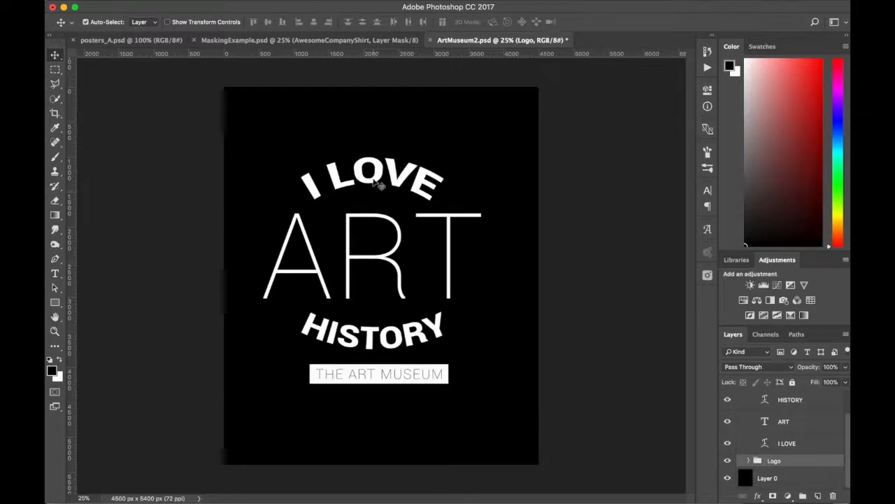
- Change the I LOVE text to Roboto Thin and commit the edit
{"action": "left_click", "coordinate": [396, 181]}
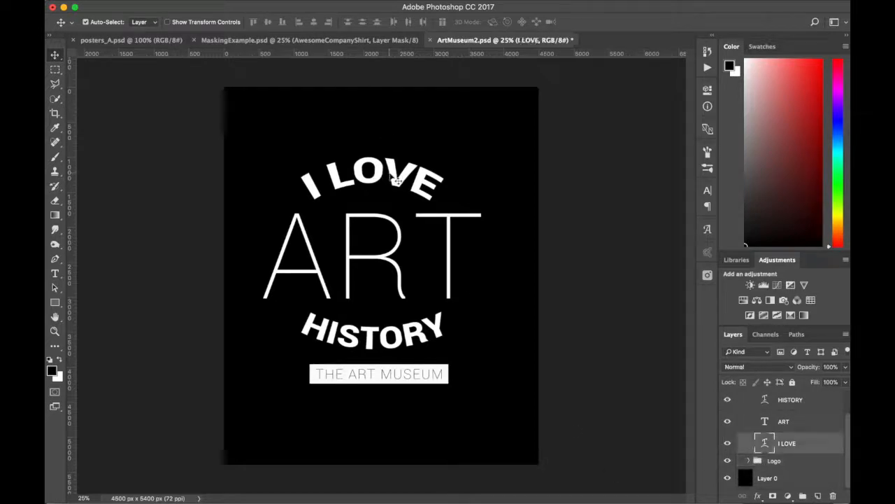
{"action": "double_click", "coordinate": [761, 447]}
{"action": "left_click", "coordinate": [709, 190]}
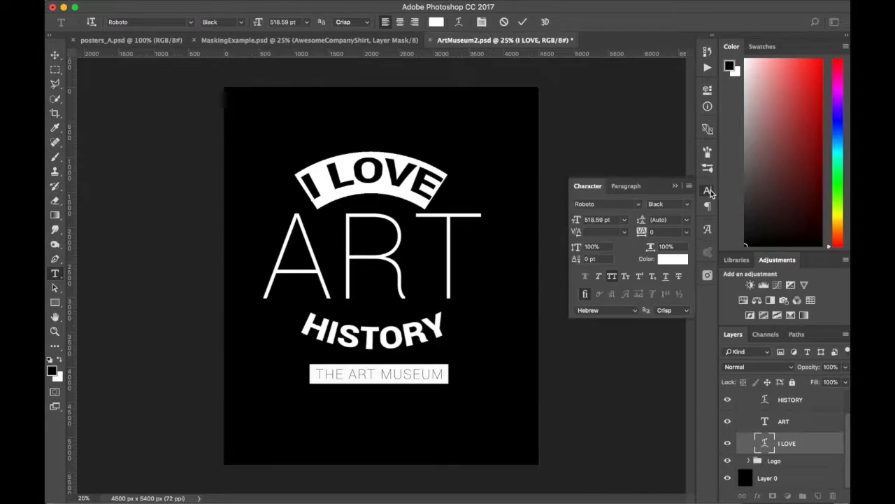
{"action": "left_click", "coordinate": [691, 203]}
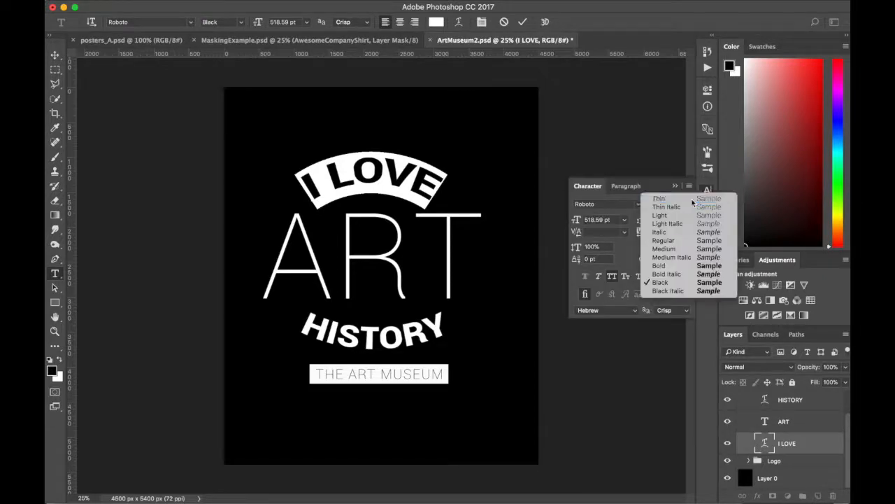
{"action": "left_click", "coordinate": [691, 202]}
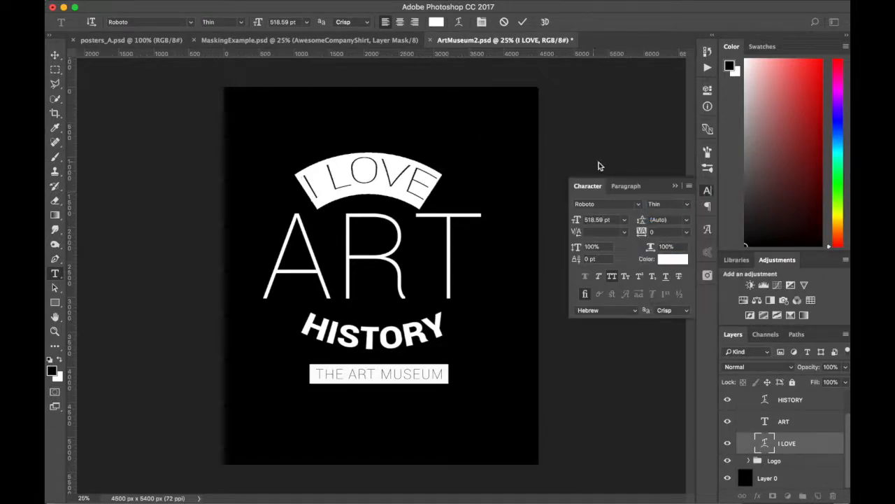
{"action": "left_click", "coordinate": [54, 54]}
- Move the I LOVE text slightly up and enlarge it to about 810 pt so it spans the width of ART
{"action": "mouse_move", "coordinate": [387, 186]}
{"action": "left_mouse_down"}
{"action": "mouse_move", "coordinate": [369, 174]}
{"action": "mouse_move", "coordinate": [388, 170]}
{"action": "mouse_move", "coordinate": [388, 179]}
{"action": "left_mouse_up"}
{"action": "key", "text": "ctrl+t"}
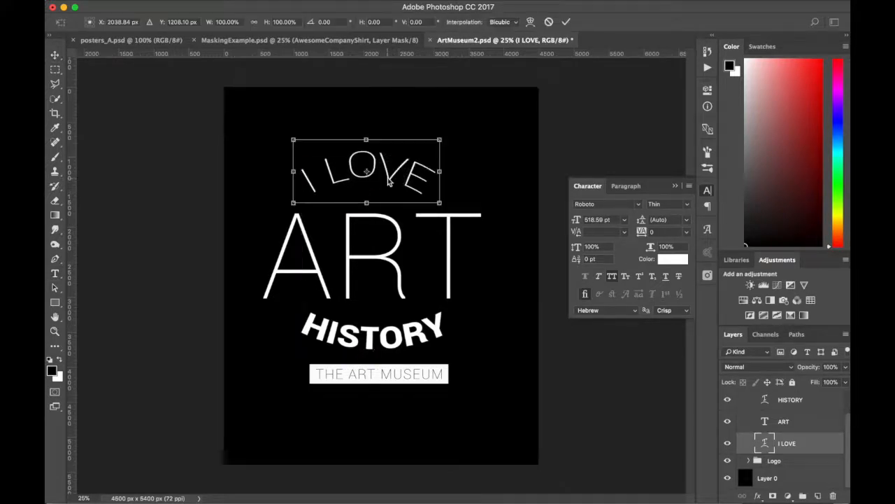
{"action": "left_click_drag", "start_coordinate": [461, 131], "coordinate": [465, 137]}
{"action": "key", "text": "Return"}
- Try Roboto Regular and Medium on the I LOVE text, and nudge it slightly left and up above ART
{"action": "left_click", "coordinate": [689, 204]}
{"action": "left_click", "coordinate": [685, 241]}
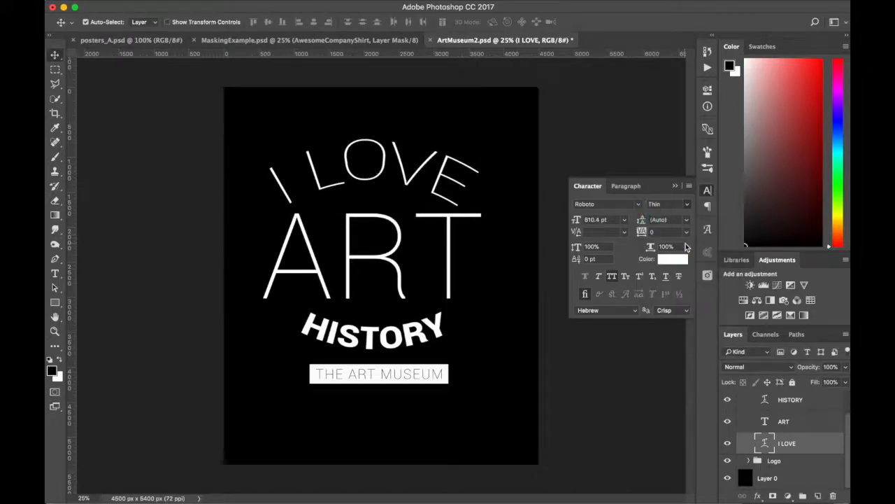
{"action": "left_click", "coordinate": [687, 208]}
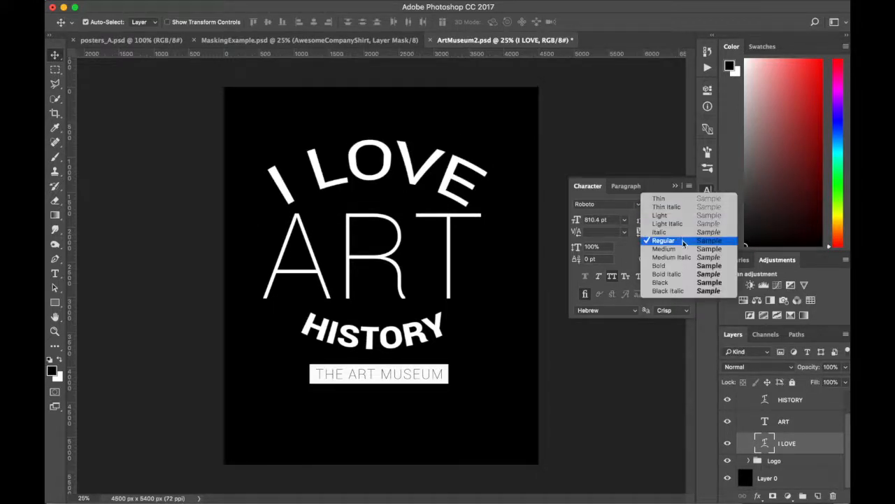
{"action": "left_click", "coordinate": [684, 245]}
{"action": "key", "text": "shift+Left"}
{"action": "key", "text": "shift+Up"}
{"action": "key", "text": "shift+Up"}
{"action": "key", "text": "shift+Up"}
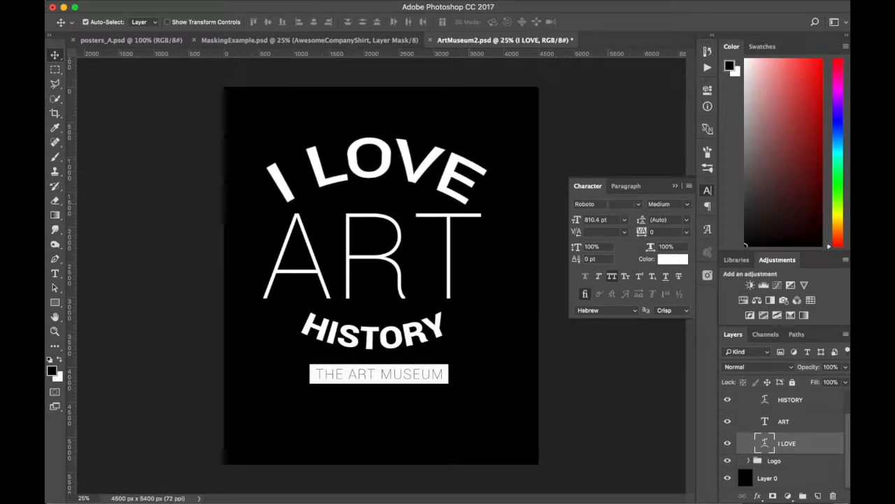
- Change the I LOVE font to Waterlily and shift the text slightly right and up above ART
{"action": "left_click", "coordinate": [638, 203]}
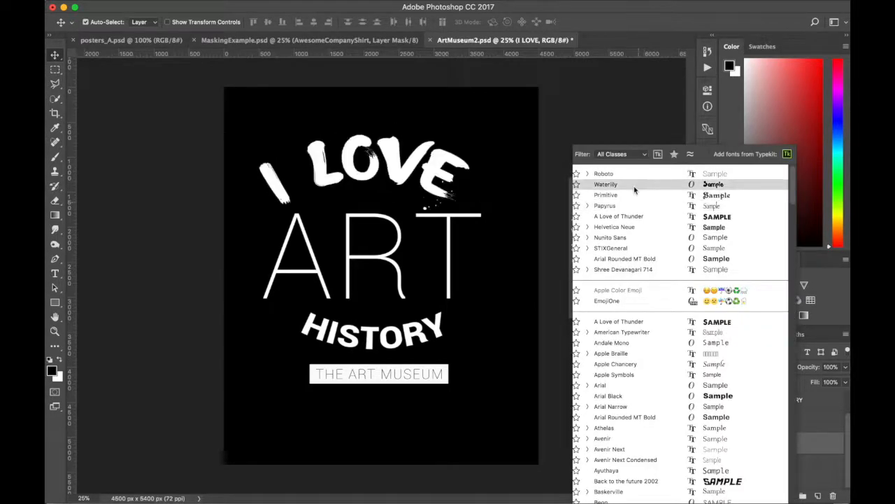
{"action": "left_click", "coordinate": [635, 189]}
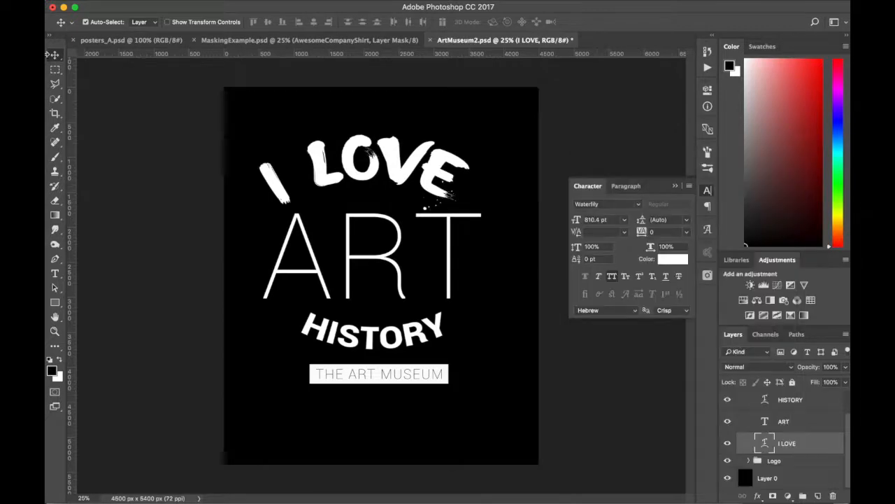
{"action": "left_click_drag", "start_coordinate": [323, 178], "coordinate": [329, 175]}
- Set the font of the HISTORY text to Roboto Regular
{"action": "left_click", "coordinate": [451, 339]}
{"action": "left_click", "coordinate": [443, 336]}
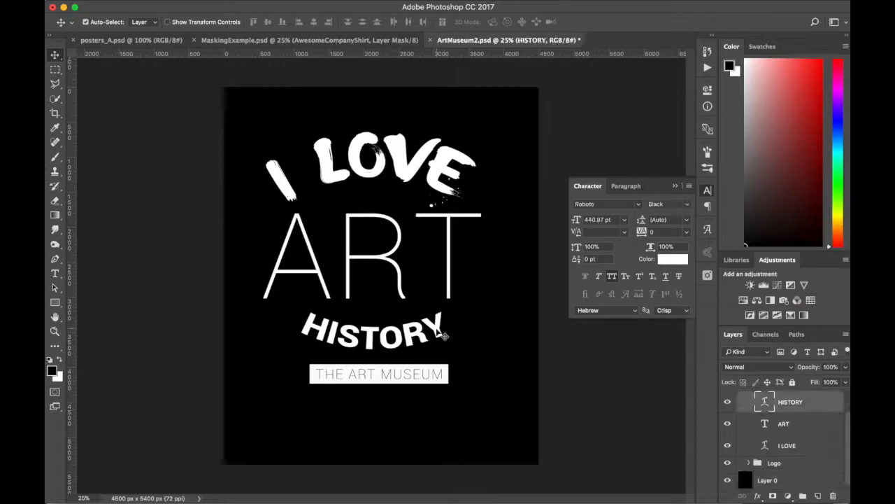
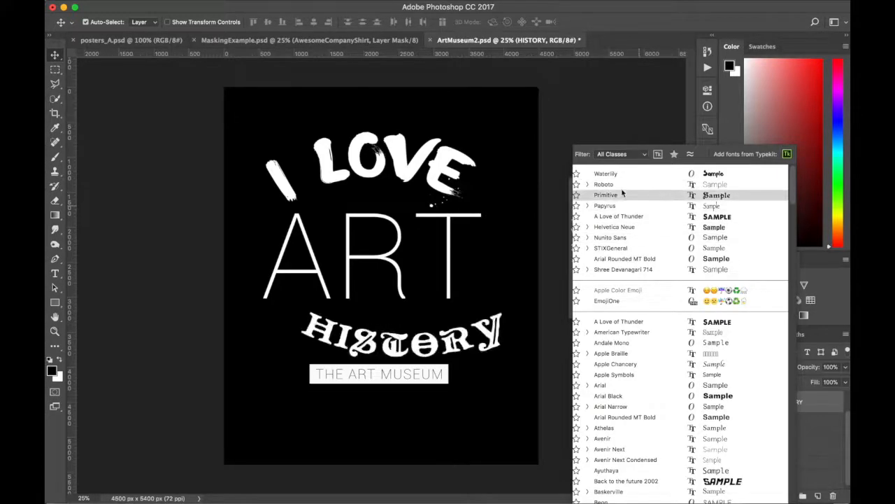
{"action": "left_click", "coordinate": [621, 188]}
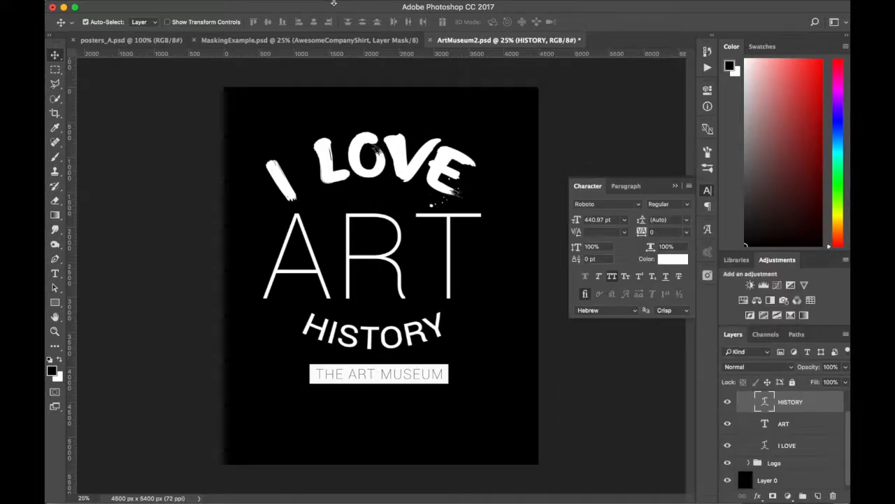
{"action": "left_click", "coordinate": [707, 190]}
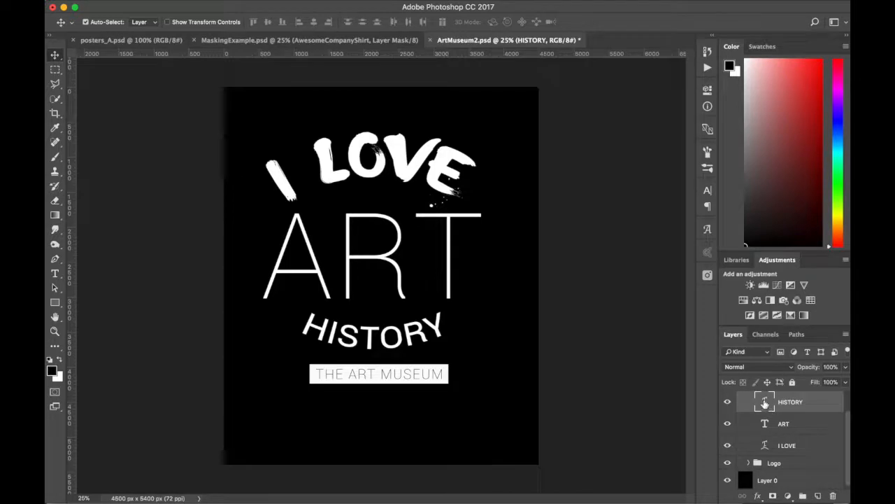
- Change the HISTORY text warp to Arc Upper with a bend of +45% and commit the edit
{"action": "double_click", "coordinate": [765, 401]}
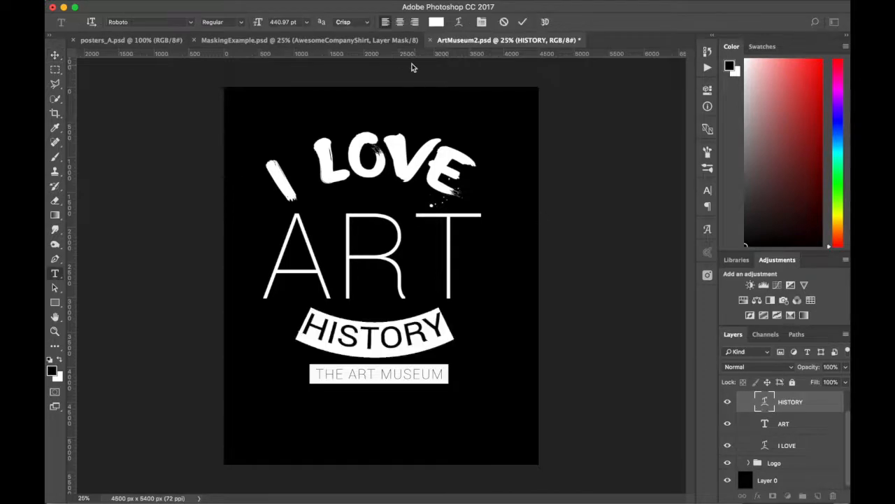
{"action": "left_click", "coordinate": [459, 22]}
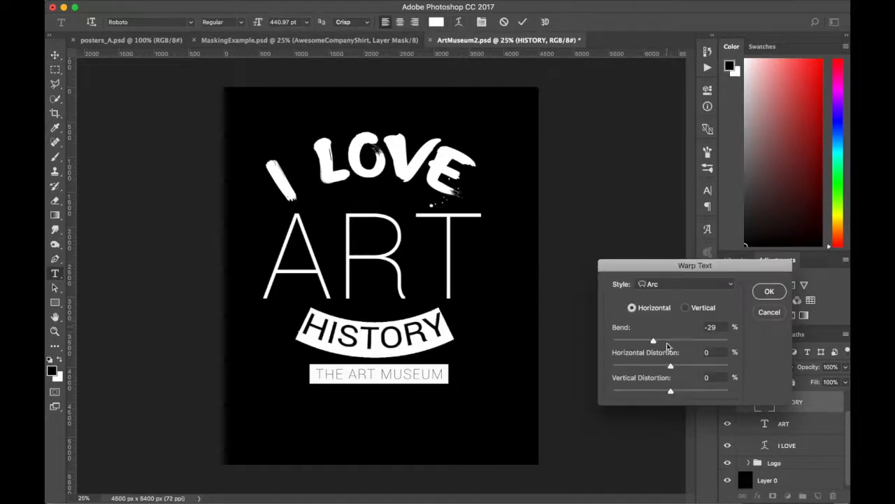
{"action": "type", "text": "0"}
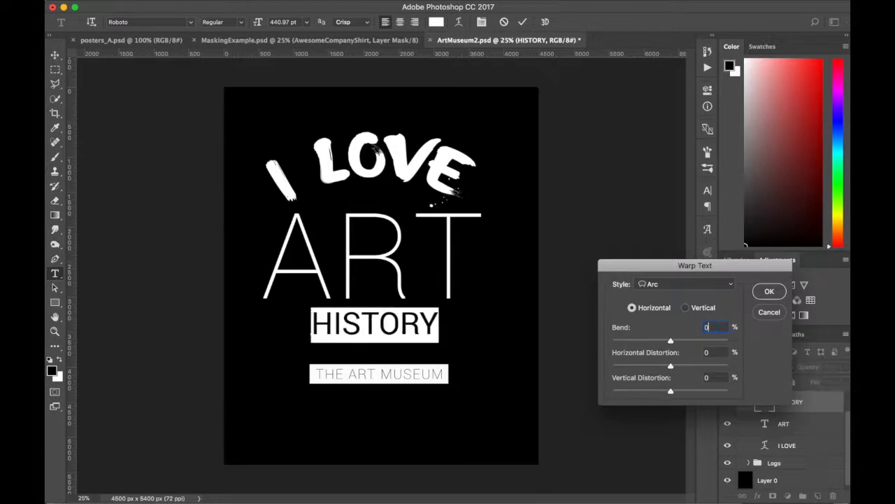
{"action": "left_click", "coordinate": [684, 284]}
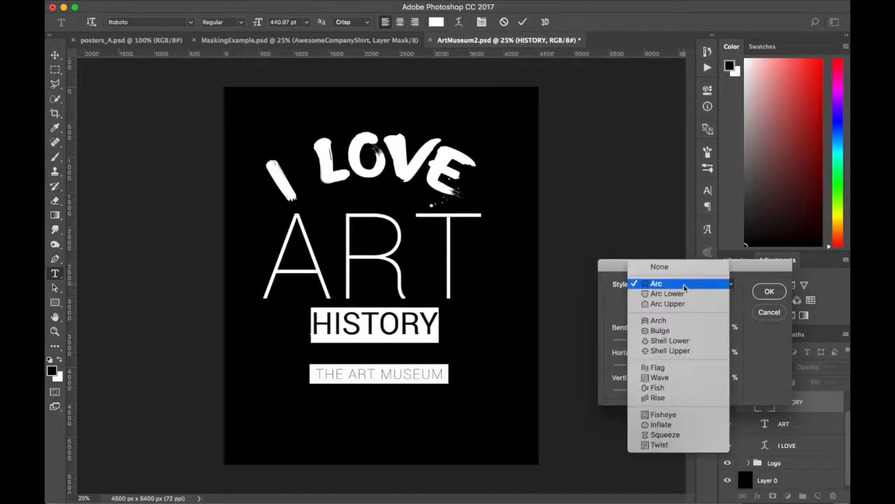
{"action": "left_click", "coordinate": [685, 304]}
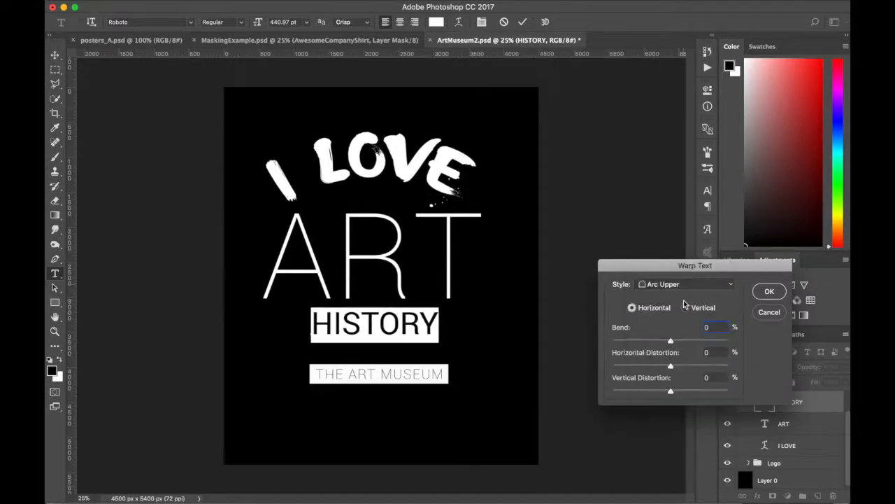
{"action": "left_click_drag", "start_coordinate": [672, 343], "coordinate": [696, 342]}
{"action": "key", "text": "Return"}
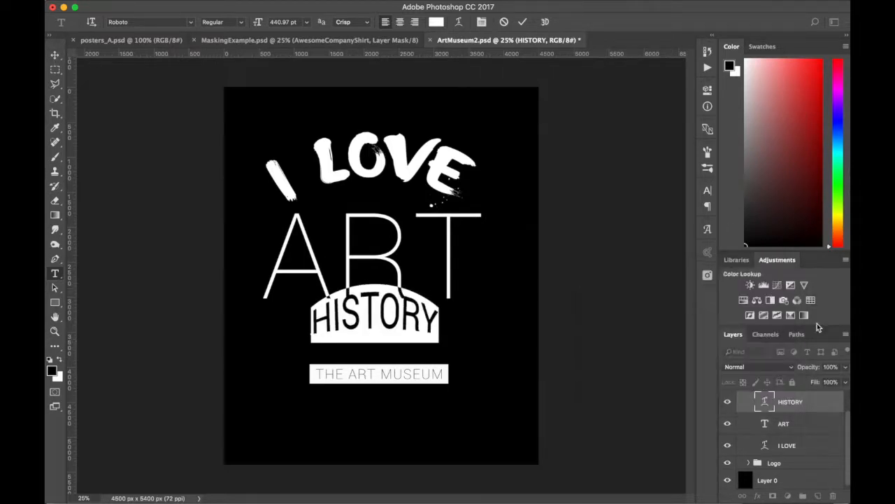
{"action": "key", "text": "ctrl+Return"}
{"action": "key", "text": "v"}
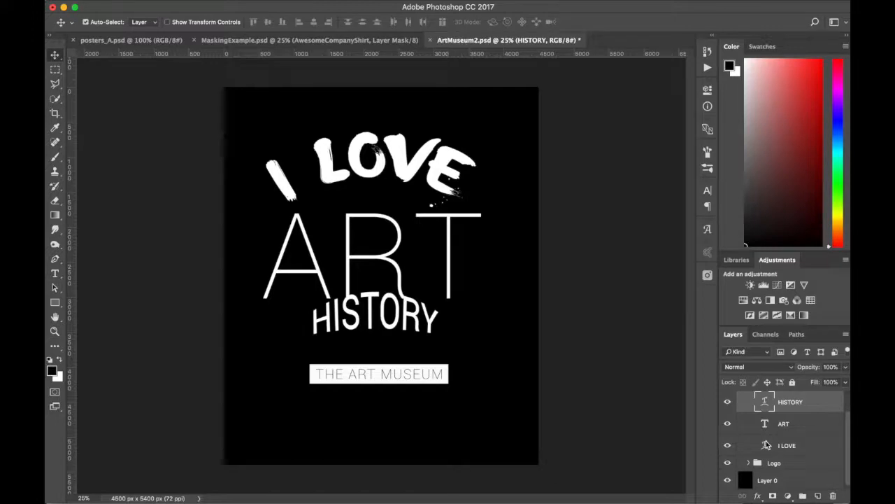
- Change the I LOVE text warp to Arc Upper and increase its bend above +37%
{"action": "left_click", "coordinate": [766, 445]}
{"action": "double_click", "coordinate": [766, 445]}
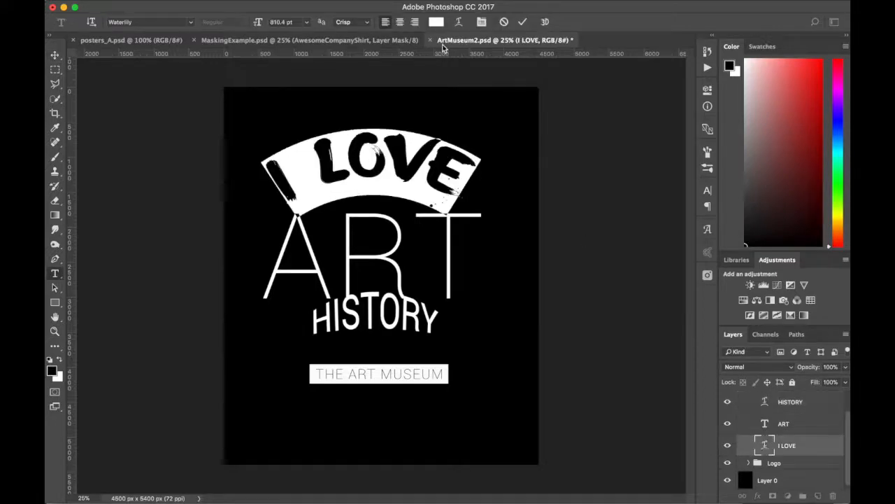
{"action": "left_click", "coordinate": [458, 21]}
{"action": "left_click", "coordinate": [689, 284]}
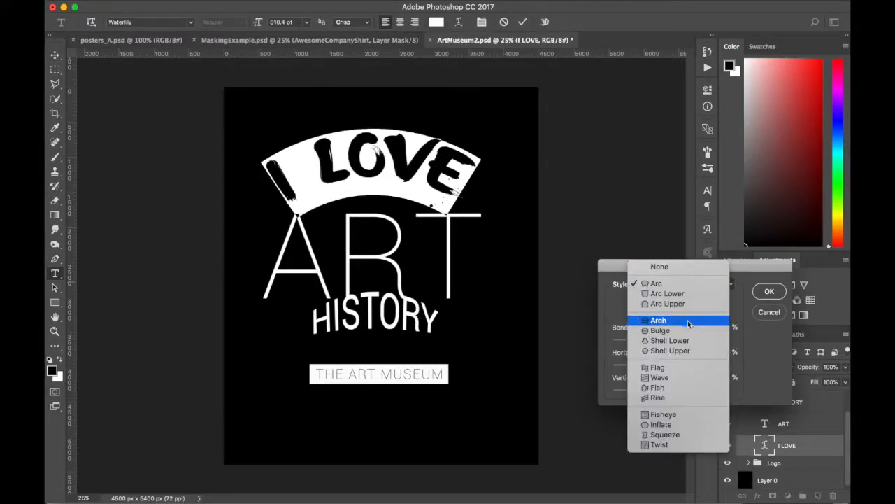
{"action": "left_click", "coordinate": [687, 304]}
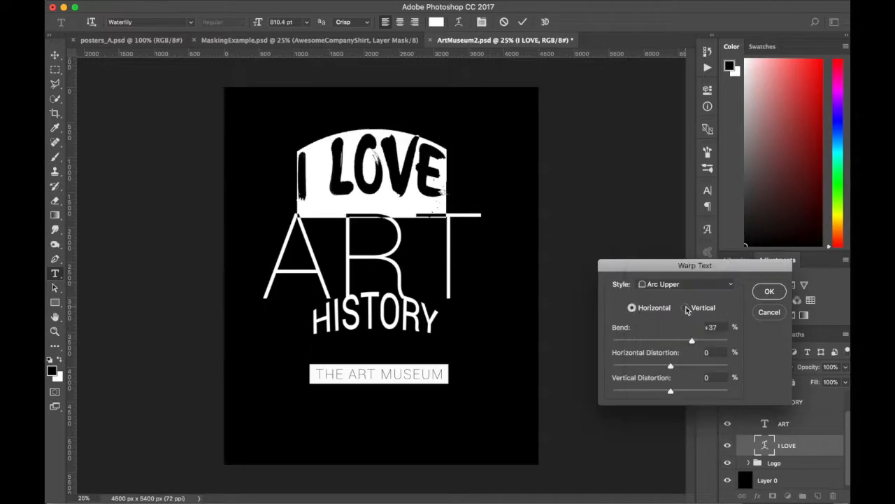
{"action": "left_click_drag", "start_coordinate": [693, 341], "coordinate": [700, 342]}
{"action": "left_click", "coordinate": [771, 291]}
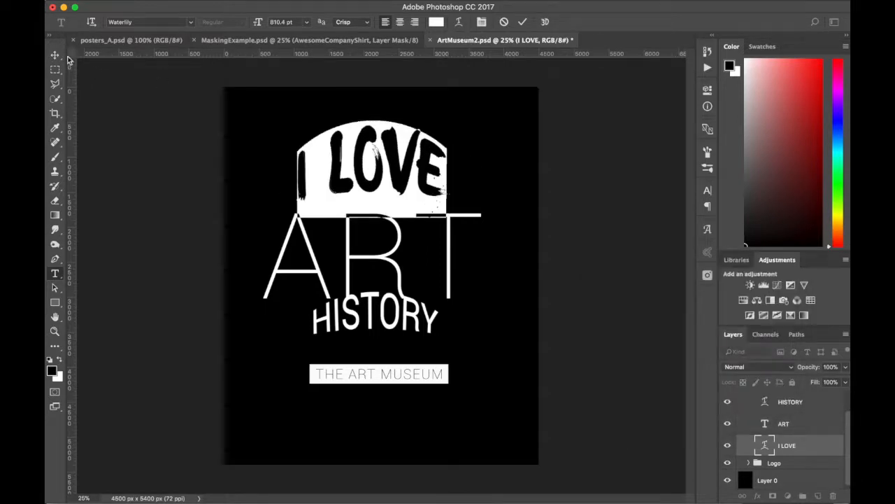
- Scale the I LOVE text down to about 726 pt
{"action": "left_click", "coordinate": [56, 55]}
{"action": "key", "text": "super+t"}
{"action": "mouse_move", "coordinate": [450, 110]}
{"action": "left_mouse_down"}
{"action": "mouse_move", "coordinate": [471, 95]}
{"action": "mouse_move", "coordinate": [445, 115]}
{"action": "left_mouse_up"}
{"action": "key", "text": "Return"}
{"action": "key", "text": "super+t"}
{"action": "key", "text": "Return"}
{"action": "key", "text": "Return"}
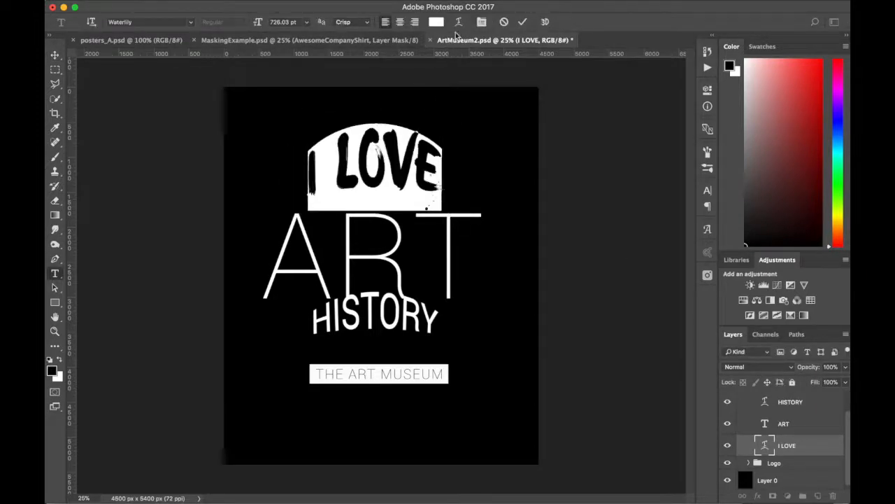
- Move the I LOVE text down and left so it rests on the A and R of ART
{"action": "left_click", "coordinate": [55, 56]}
{"action": "left_click_drag", "start_coordinate": [346, 180], "coordinate": [315, 195]}
{"action": "key", "text": "super+t"}
{"action": "left_click_drag", "start_coordinate": [415, 128], "coordinate": [407, 121]}
{"action": "key", "text": "Escape"}
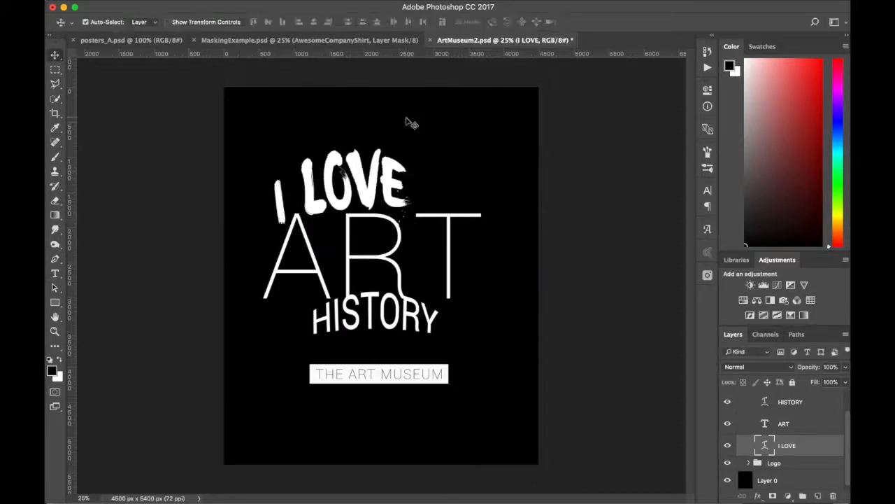
- Remove the warp from the HISTORY text by setting its warp style to None
{"action": "double_click", "coordinate": [764, 401]}
{"action": "left_click", "coordinate": [707, 190]}
{"action": "left_click", "coordinate": [638, 204]}
{"action": "left_click", "coordinate": [630, 175]}
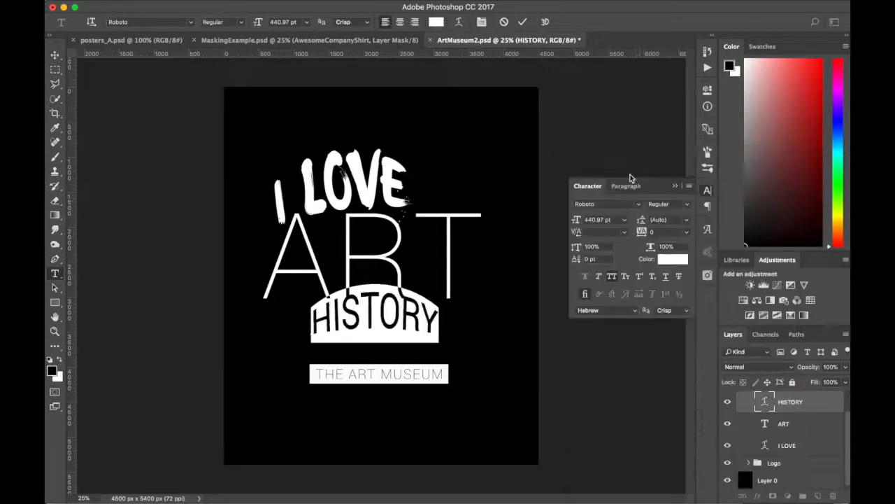
{"action": "left_click", "coordinate": [459, 23]}
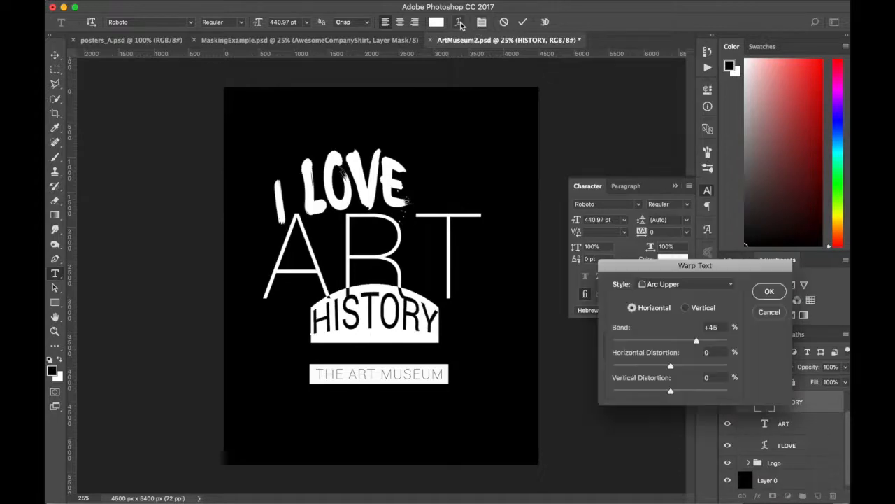
{"action": "left_click", "coordinate": [667, 285]}
{"action": "left_click", "coordinate": [663, 245]}
{"action": "key", "text": "Return"}
- Set the HISTORY text to Roboto Black and commit the edit
{"action": "left_click", "coordinate": [682, 205]}
{"action": "left_click", "coordinate": [683, 279]}
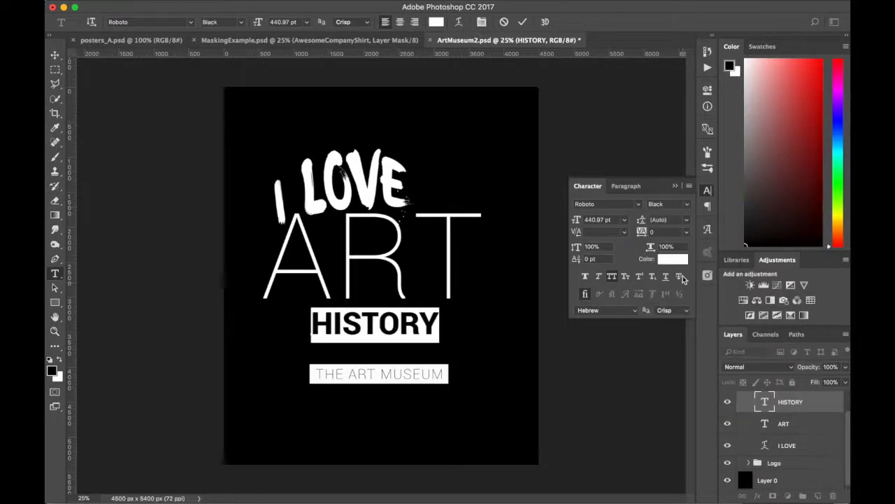
{"action": "left_click", "coordinate": [708, 191]}
{"action": "key", "text": "super+Return"}
- Scale the HISTORY text to about 139% and place it directly beneath ART, offset to the right
{"action": "key", "text": "super+t"}
{"action": "left_click_drag", "start_coordinate": [440, 306], "coordinate": [489, 294]}
{"action": "left_click_drag", "start_coordinate": [321, 318], "coordinate": [336, 323]}
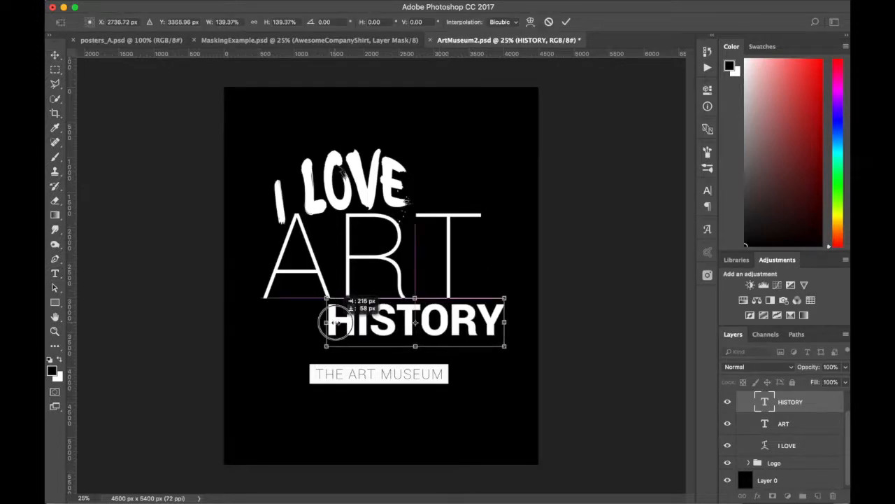
{"action": "key", "text": "Return"}
- Move the Logo group up and left so the white banner sits just beneath HISTORY, starting near the left end of ART
{"action": "left_click", "coordinate": [757, 463]}
{"action": "key", "text": "shift+Up"}
{"action": "key", "text": "shift+Up"}
{"action": "key", "text": "shift+Up"}
{"action": "key", "text": "shift+Up"}
{"action": "key", "text": "shift+Up"}
{"action": "key", "text": "shift+Up"}
{"action": "key", "text": "shift+Up"}
{"action": "key", "text": "shift+Up"}
{"action": "key", "text": "shift+Up"}
{"action": "key", "text": "shift+Up"}
{"action": "key", "text": "shift+Up"}
{"action": "key", "text": "shift+Up"}
{"action": "key", "text": "shift+Up"}
{"action": "key", "text": "shift+Up"}
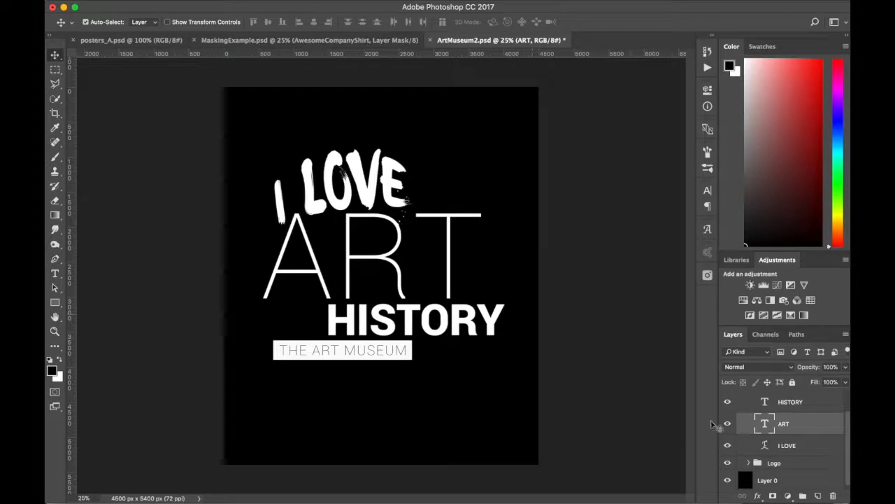
- Collapse the layer groups and move the whole Th Art Museum group up and slightly right on the canvas
{"action": "scroll", "coordinate": [749, 433], "scroll_direction": "up", "scroll_amount": 2}
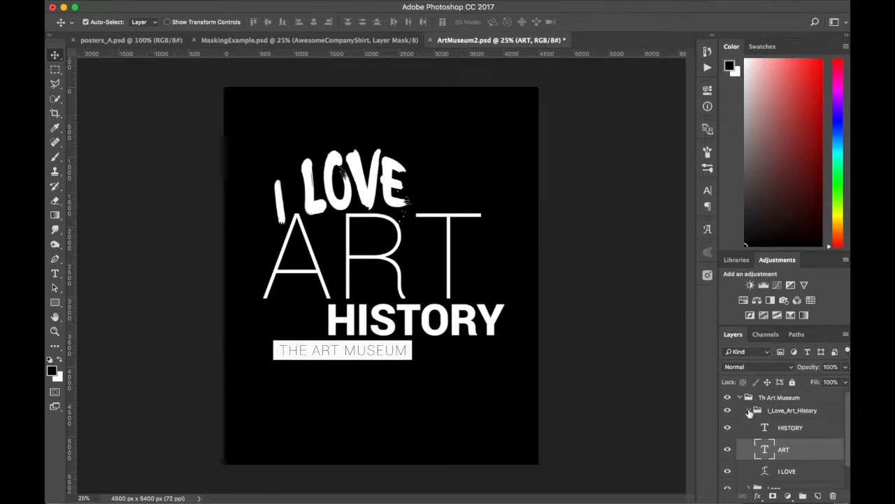
{"action": "left_click", "coordinate": [750, 410]}
{"action": "left_click", "coordinate": [740, 397]}
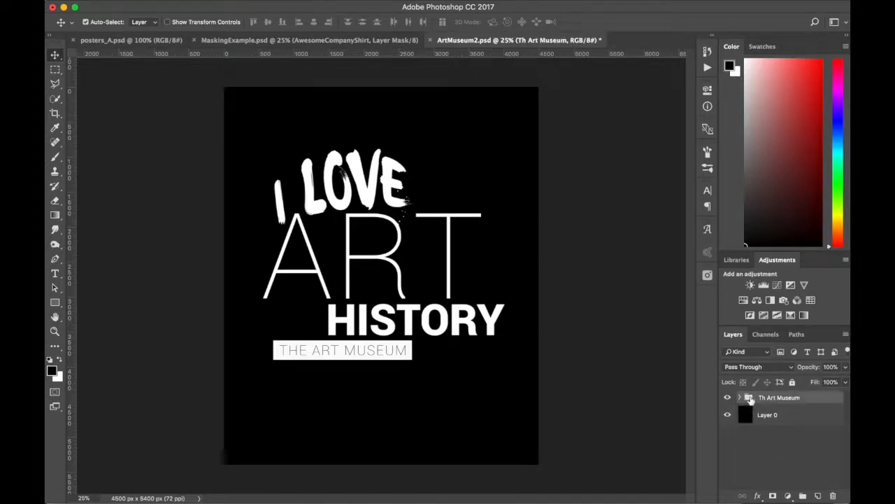
{"action": "key", "text": "shift+Up"}
{"action": "key", "text": "shift+Up"}
{"action": "key", "text": "shift+Up"}
{"action": "key", "text": "shift+Up"}
{"action": "key", "text": "shift+Up"}
{"action": "key", "text": "shift+Up"}
{"action": "key", "text": "shift+Up"}
{"action": "key", "text": "shift+Up"}
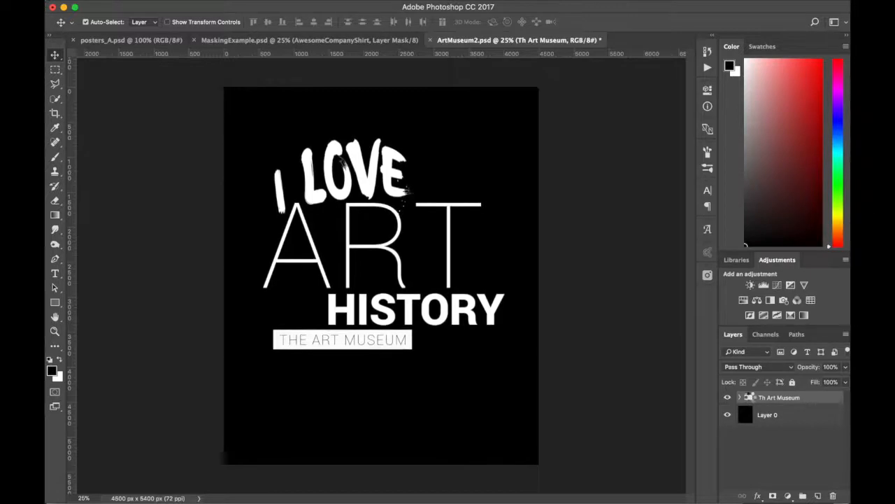
{"action": "key", "text": "shift+Up"}
{"action": "key", "text": "shift+Up"}
{"action": "key", "text": "shift+Up"}
{"action": "key", "text": "shift+Up"}
{"action": "key", "text": "shift+Up"}
{"action": "key", "text": "shift+Up"}
{"action": "key", "text": "shift+Up"}
{"action": "key", "text": "shift+Up"}
{"action": "key", "text": "shift+Right"}
{"action": "key", "text": "shift+Right"}
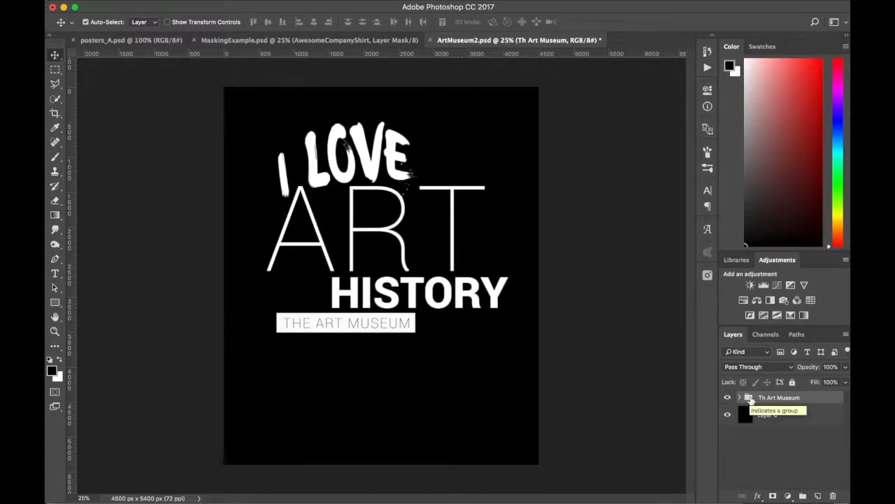
{"action": "key", "text": "shift+Right"}
{"action": "key", "text": "shift+Right"}
{"action": "key", "text": "shift+Up"}
{"action": "key", "text": "shift+Up"}
{"action": "key", "text": "shift+Right"}
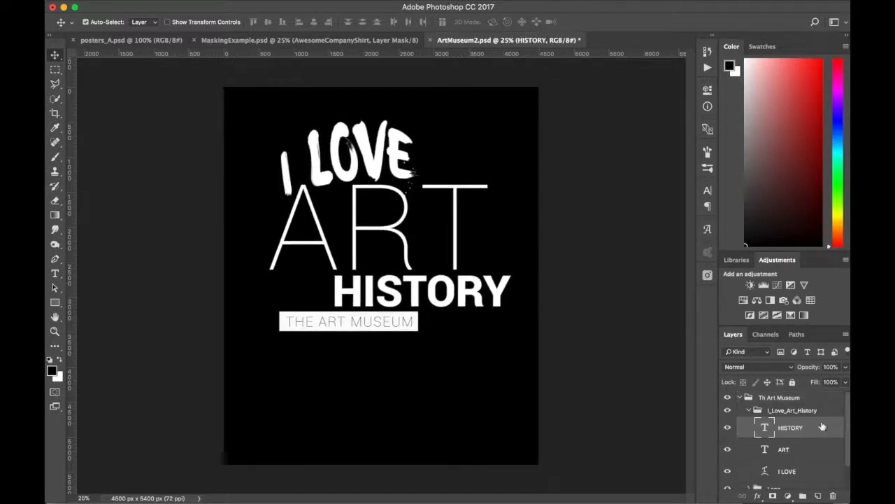
- Collapse the I_Love_Art_History group, and add and delete a blank layer above it
{"action": "left_click", "coordinate": [749, 412]}
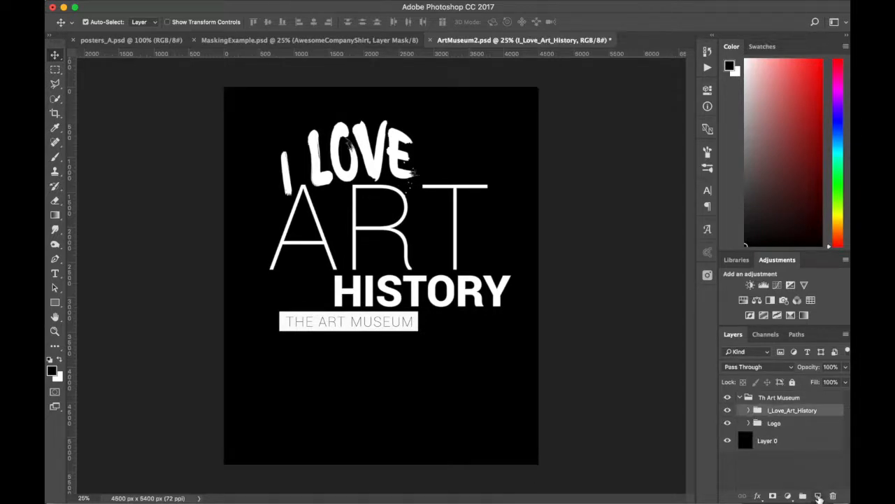
{"action": "left_click", "coordinate": [819, 496]}
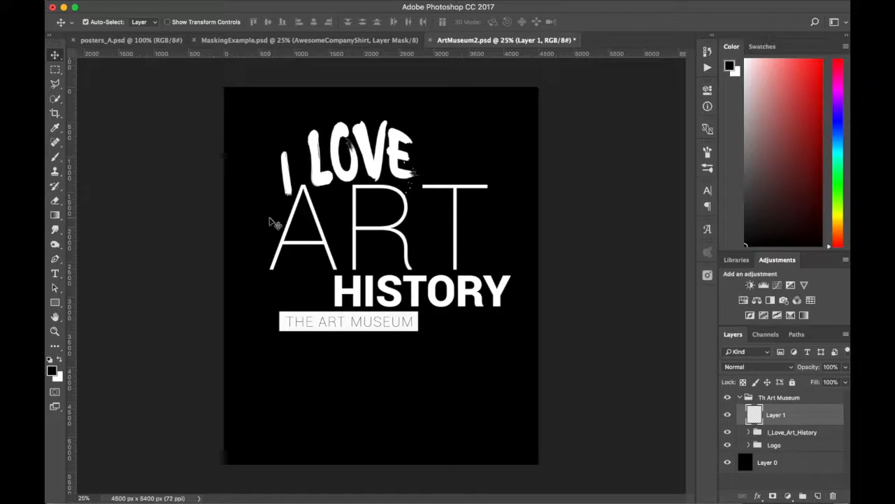
{"action": "key", "text": "Delete"}
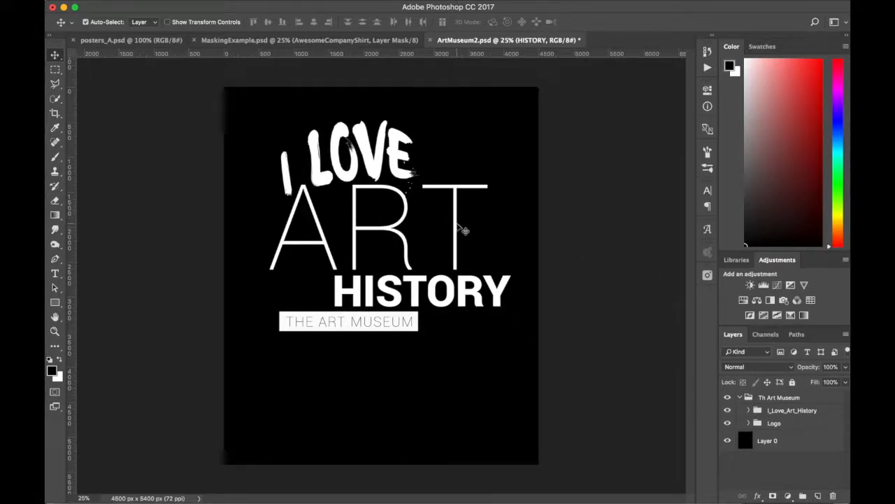
- Add a gradient fill layer above the ART text using the Spectrum preset
{"action": "left_click", "coordinate": [464, 231]}
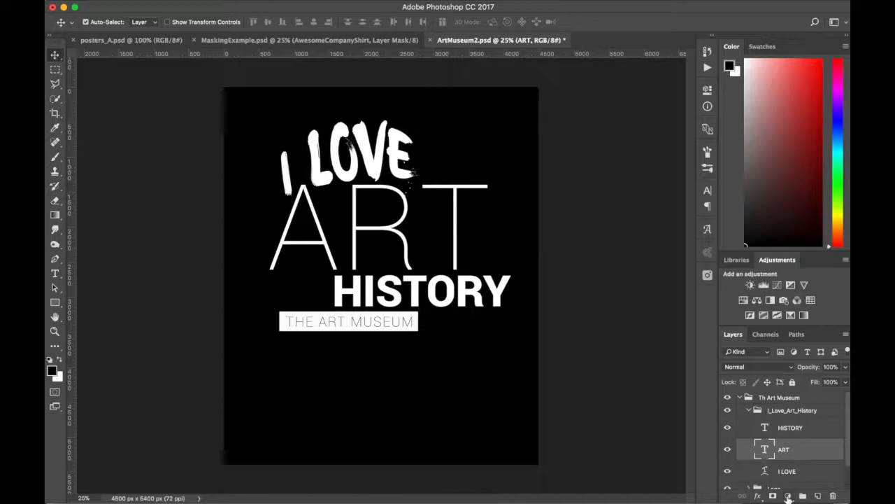
{"action": "left_click", "coordinate": [788, 496]}
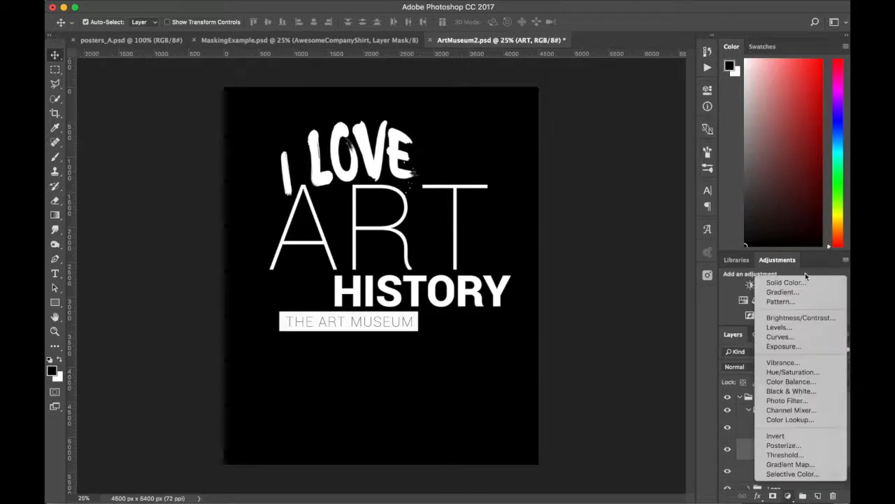
{"action": "left_click", "coordinate": [806, 296]}
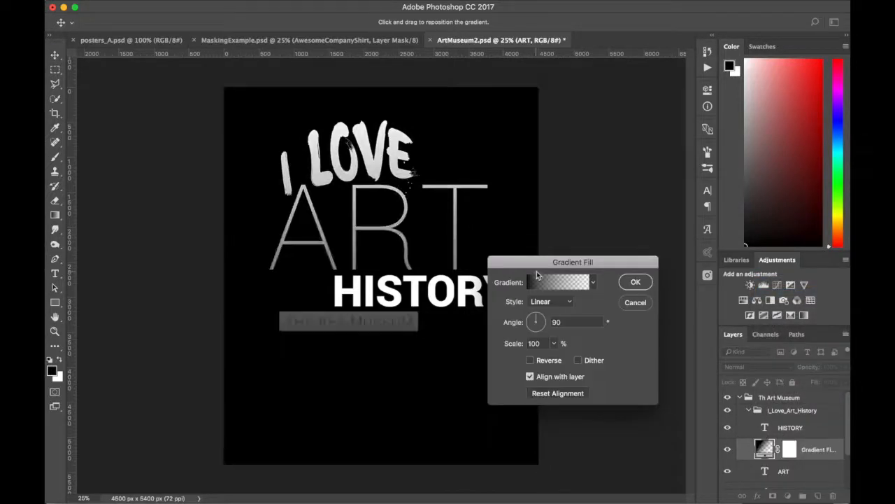
{"action": "left_click", "coordinate": [540, 280]}
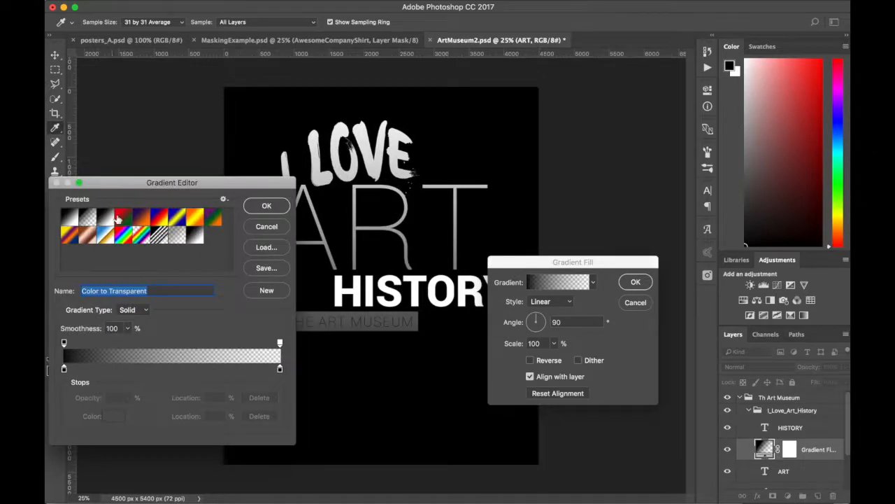
{"action": "left_click", "coordinate": [125, 237]}
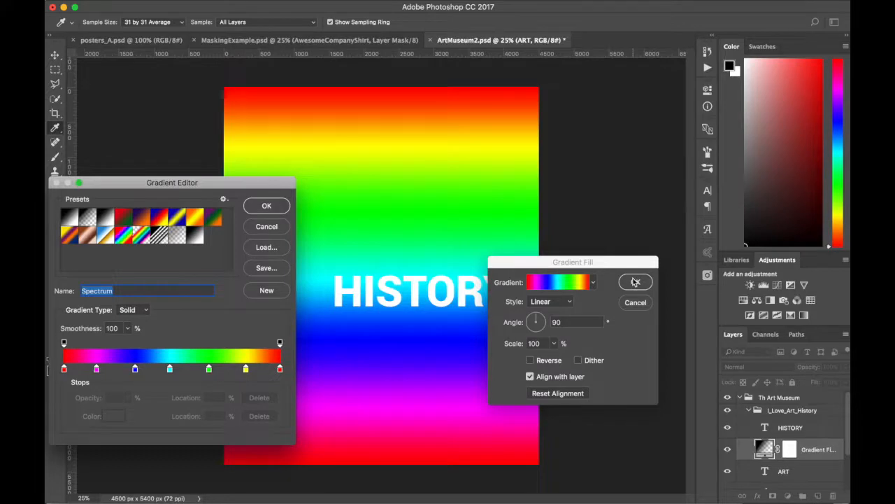
{"action": "left_click_drag", "start_coordinate": [139, 182], "coordinate": [149, 182]}
{"action": "left_click", "coordinate": [276, 204]}
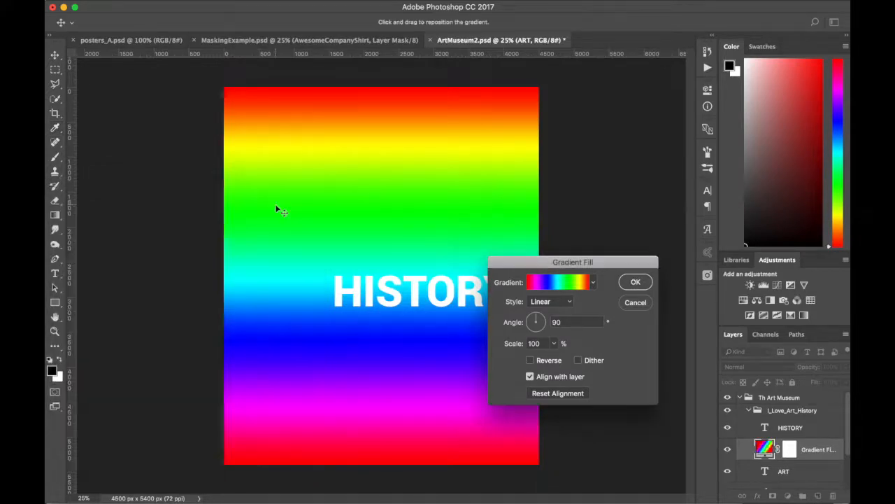
- Set the gradient fill's angle to about 140° and clip the layer to the ART text
{"action": "left_click", "coordinate": [531, 316]}
{"action": "left_click_drag", "start_coordinate": [531, 316], "coordinate": [528, 317]}
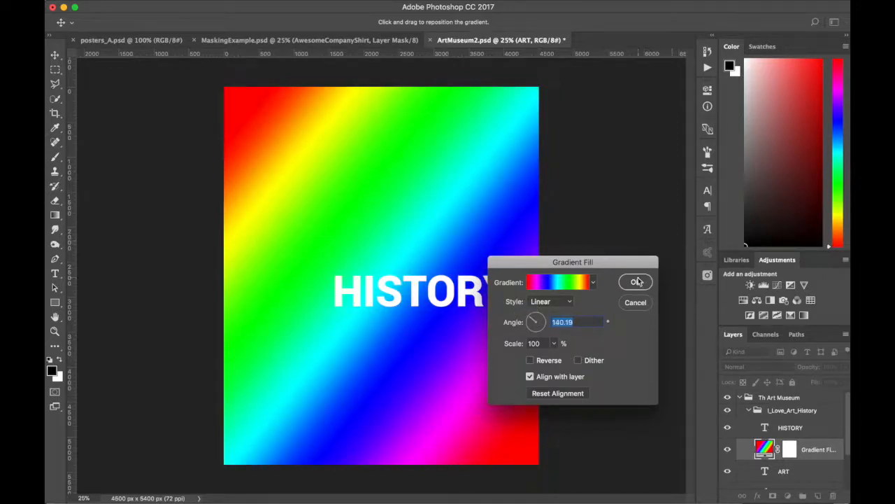
{"action": "left_click", "coordinate": [637, 281]}
{"action": "left_click", "coordinate": [787, 460], "text": "alt"}
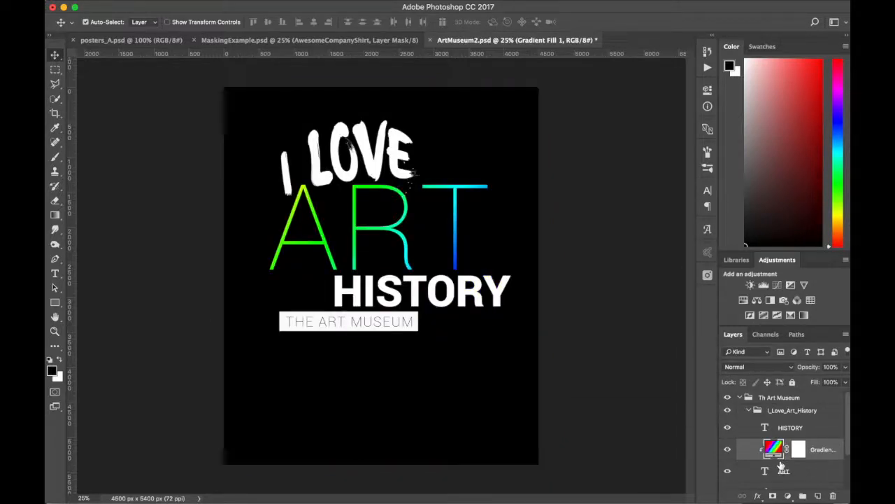
- Edit the ART text's gradient fill by reversing its colours and fine-tuning its scale
{"action": "double_click", "coordinate": [774, 451]}
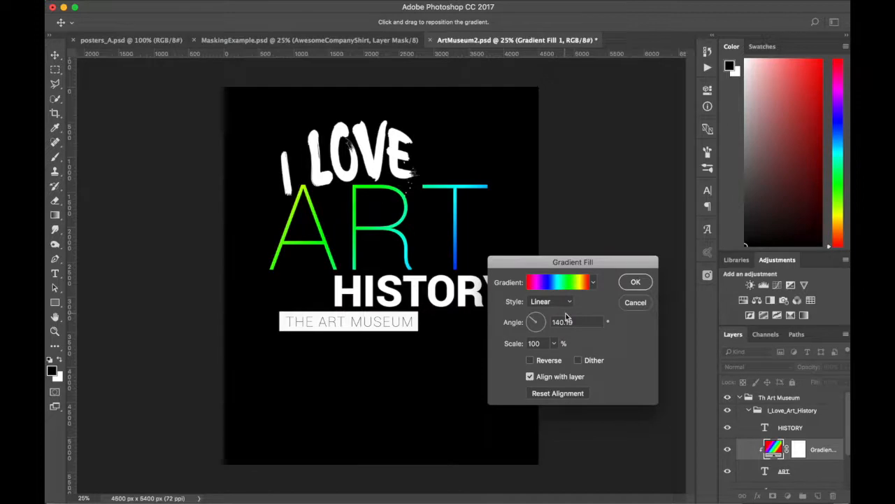
{"action": "left_click", "coordinate": [557, 344]}
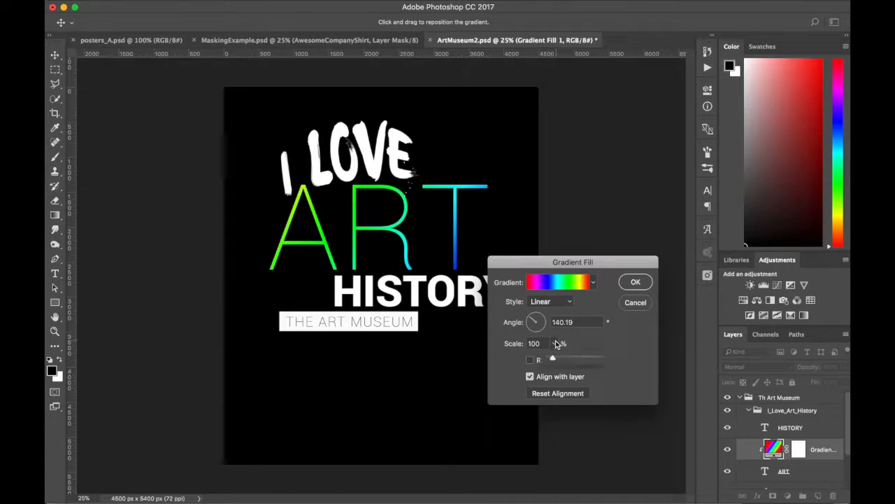
{"action": "mouse_move", "coordinate": [560, 359]}
{"action": "left_mouse_down"}
{"action": "mouse_move", "coordinate": [504, 361]}
{"action": "mouse_move", "coordinate": [553, 358]}
{"action": "left_mouse_up"}
{"action": "left_click", "coordinate": [610, 333]}
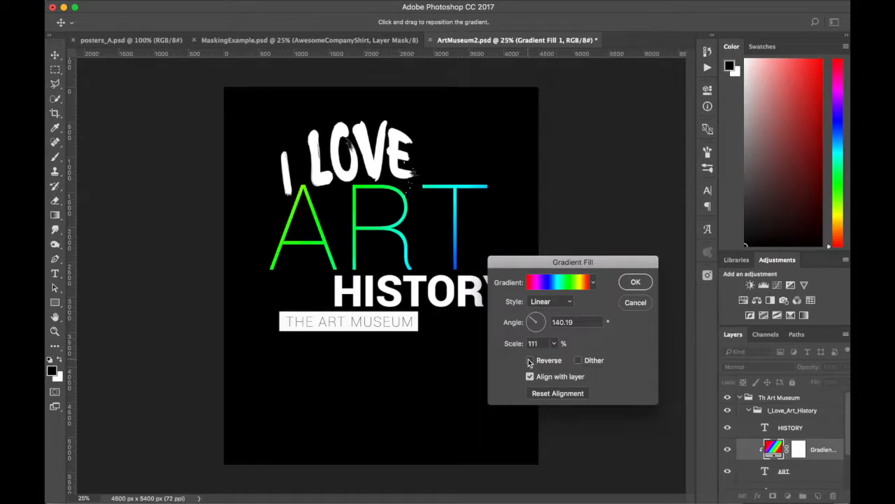
{"action": "left_click", "coordinate": [530, 361]}
{"action": "left_click", "coordinate": [554, 344]}
{"action": "mouse_move", "coordinate": [561, 357]}
{"action": "left_mouse_down"}
{"action": "mouse_move", "coordinate": [590, 355]}
{"action": "mouse_move", "coordinate": [545, 356]}
{"action": "mouse_move", "coordinate": [553, 360]}
{"action": "left_mouse_up"}
{"action": "left_click", "coordinate": [635, 282]}
{"action": "left_click", "coordinate": [635, 282]}
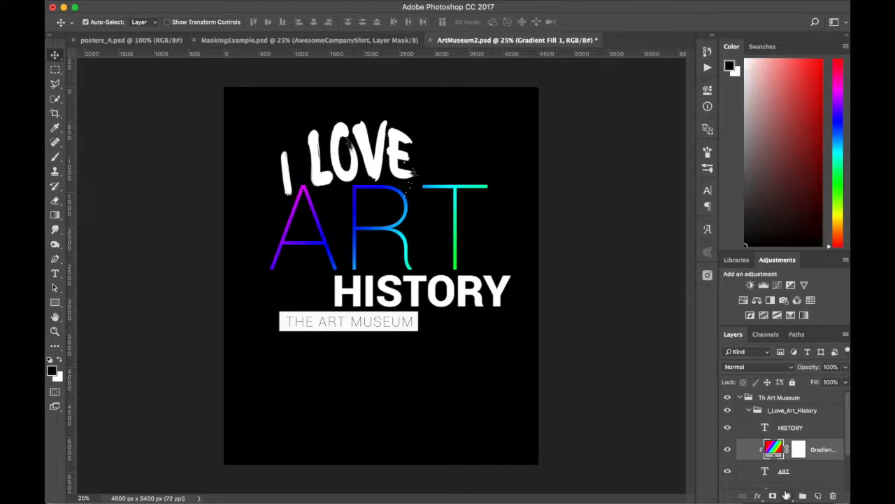
- Add a Brightness/Contrast adjustment layer above the gradient fill, clipped to the ART text
{"action": "left_click", "coordinate": [786, 494]}
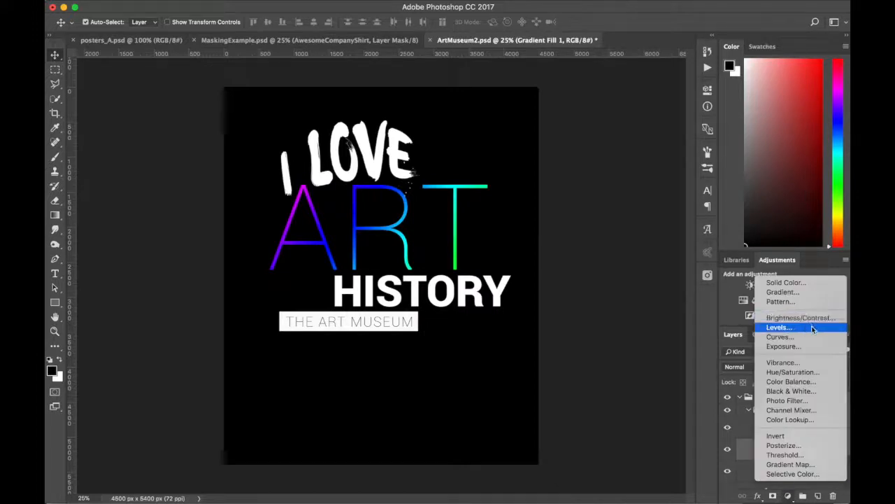
{"action": "left_click", "coordinate": [804, 318]}
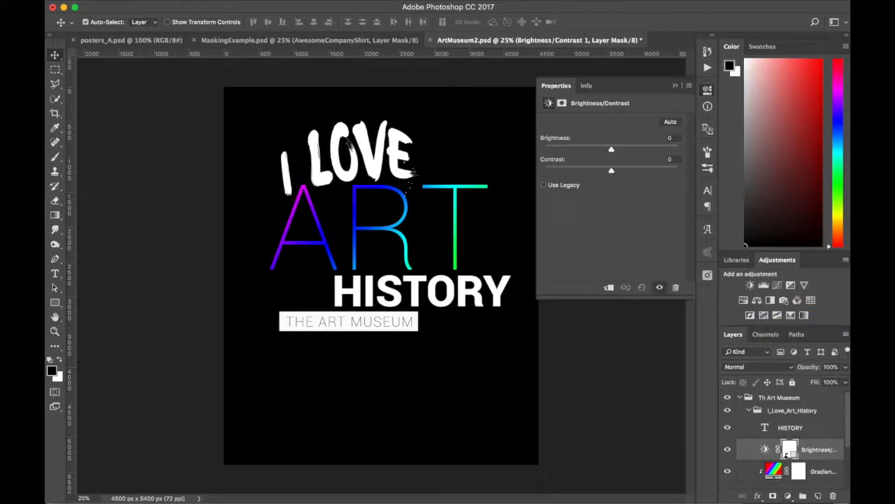
{"action": "left_click", "coordinate": [788, 450], "text": "alt"}
{"action": "left_click", "coordinate": [781, 460], "text": "alt"}
{"action": "scroll", "coordinate": [756, 441], "scroll_direction": "down", "scroll_amount": 2}
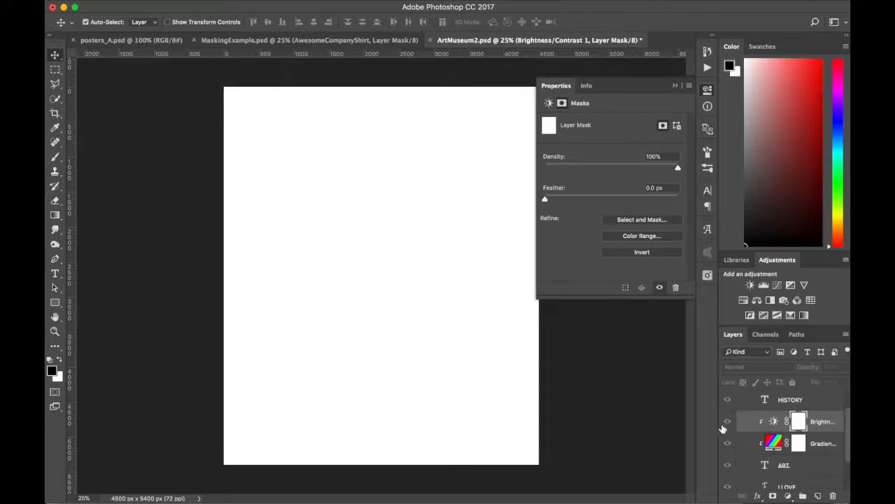
{"action": "left_click", "coordinate": [726, 423]}
{"action": "left_click", "coordinate": [773, 422]}
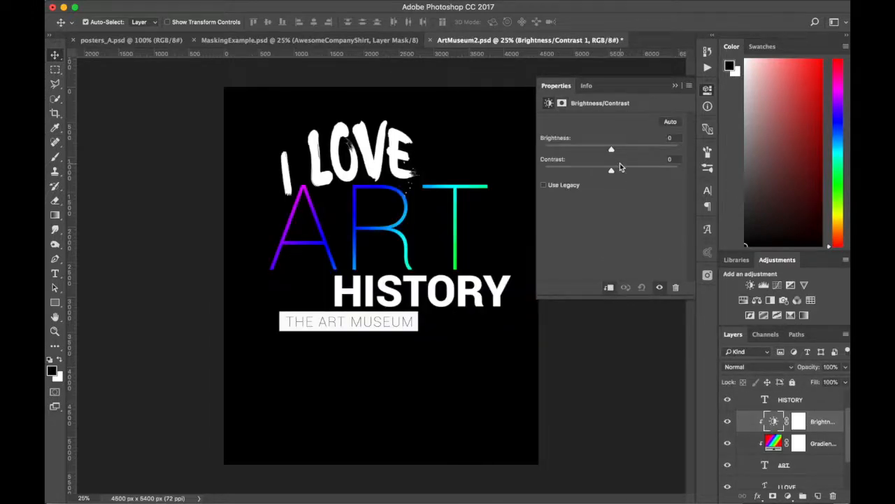
- Raise the adjustment's brightness strongly and its contrast slightly, and compare the ART text with and without it
{"action": "left_click_drag", "start_coordinate": [622, 150], "coordinate": [677, 147]}
{"action": "left_click_drag", "start_coordinate": [612, 172], "coordinate": [622, 172]}
{"action": "left_click_drag", "start_coordinate": [675, 149], "coordinate": [654, 150]}
{"action": "left_click", "coordinate": [707, 93]}
{"action": "left_click", "coordinate": [726, 422]}
{"action": "left_click", "coordinate": [727, 423]}
{"action": "left_click", "coordinate": [727, 422]}
{"action": "left_click", "coordinate": [728, 423]}
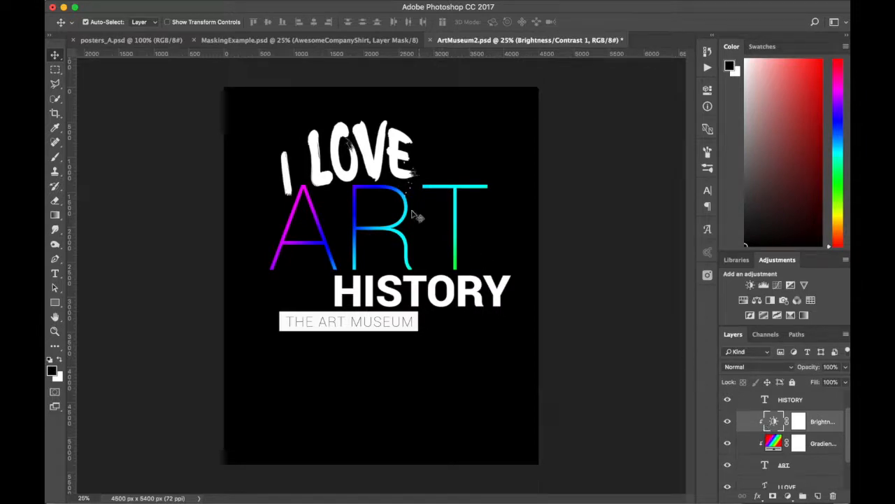
- Nudge the I LOVE text slightly upward, away from the ART text
{"action": "left_click", "coordinate": [384, 180]}
{"action": "key", "text": "shift+Up"}
{"action": "key", "text": "shift+Up"}
{"action": "key", "text": "shift+Up"}
{"action": "key", "text": "shift+Up"}
{"action": "key", "text": "shift+Up"}
{"action": "key", "text": "shift+Up"}
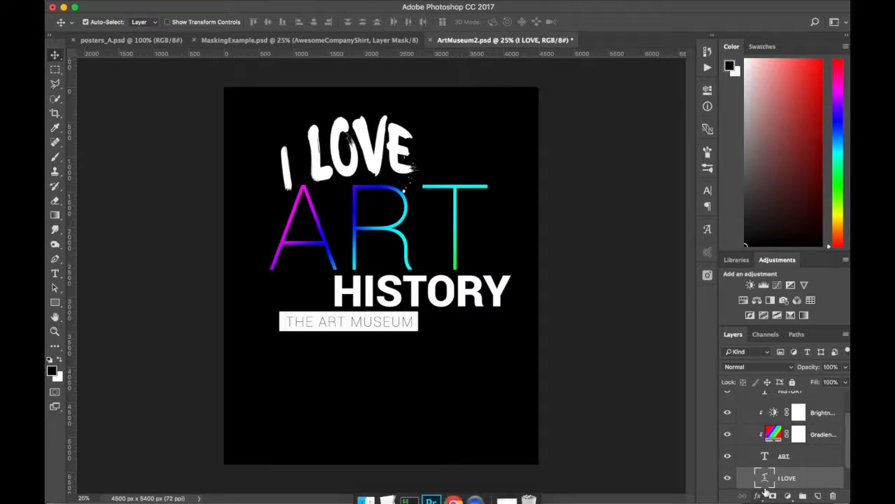
{"action": "scroll", "coordinate": [765, 448], "scroll_direction": "down", "scroll_amount": 2}
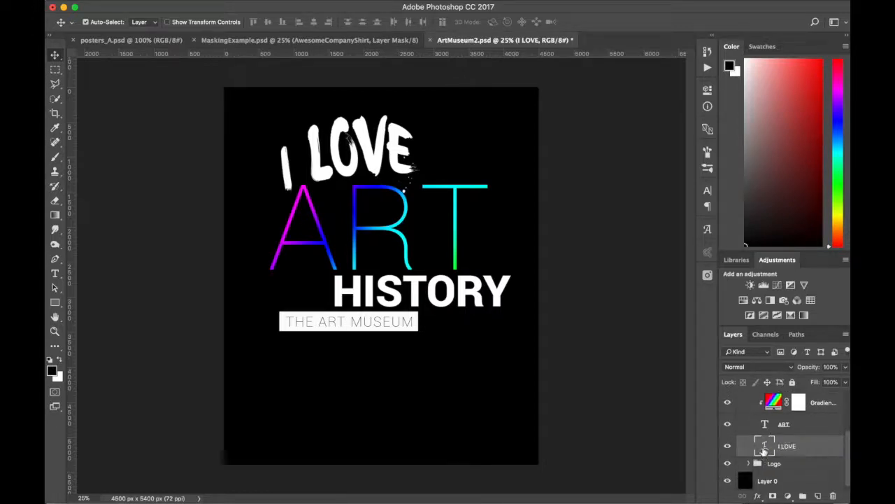
{"action": "double_click", "coordinate": [764, 448]}
{"action": "left_click", "coordinate": [436, 23]}
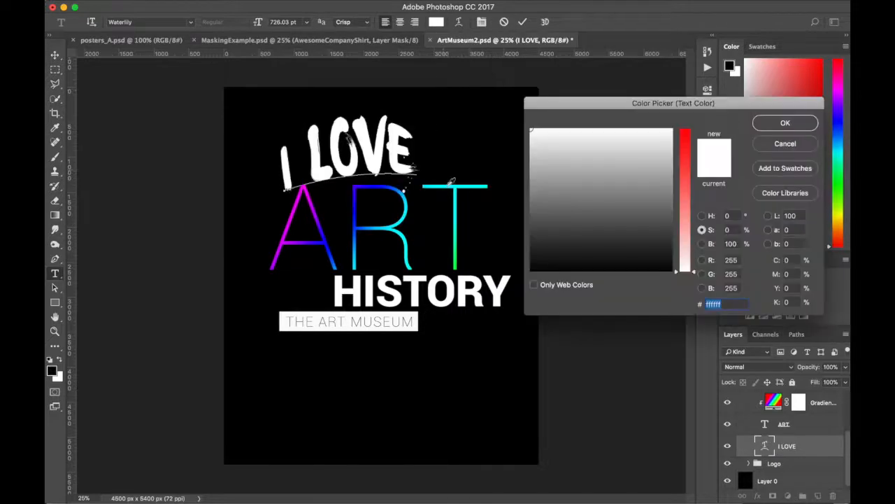
{"action": "left_click", "coordinate": [454, 201]}
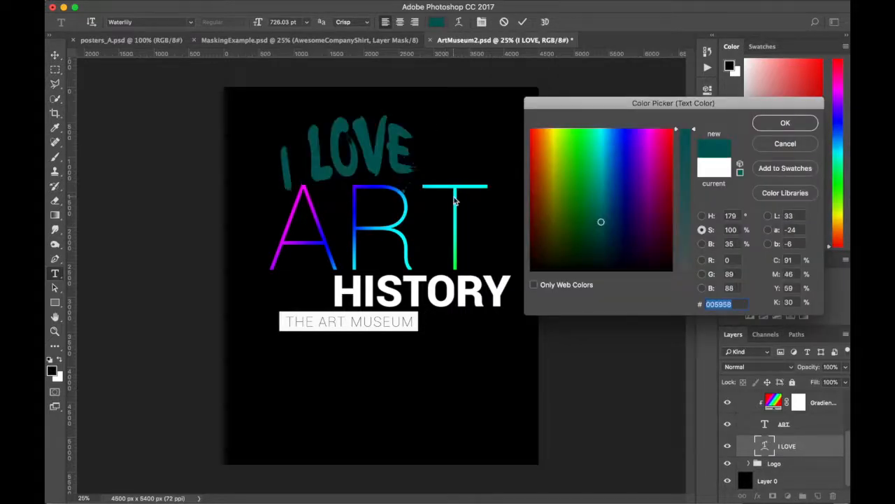
{"action": "left_click", "coordinate": [399, 222]}
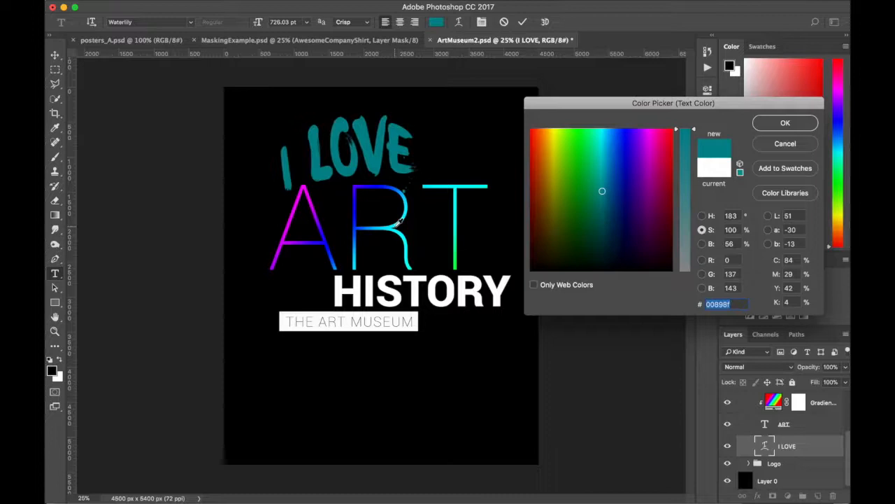
{"action": "left_click", "coordinate": [385, 224]}
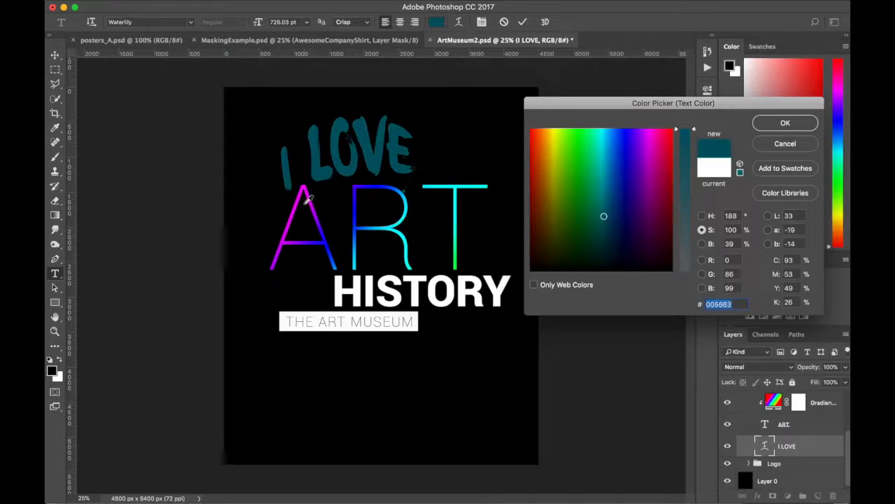
{"action": "left_click", "coordinate": [304, 192]}
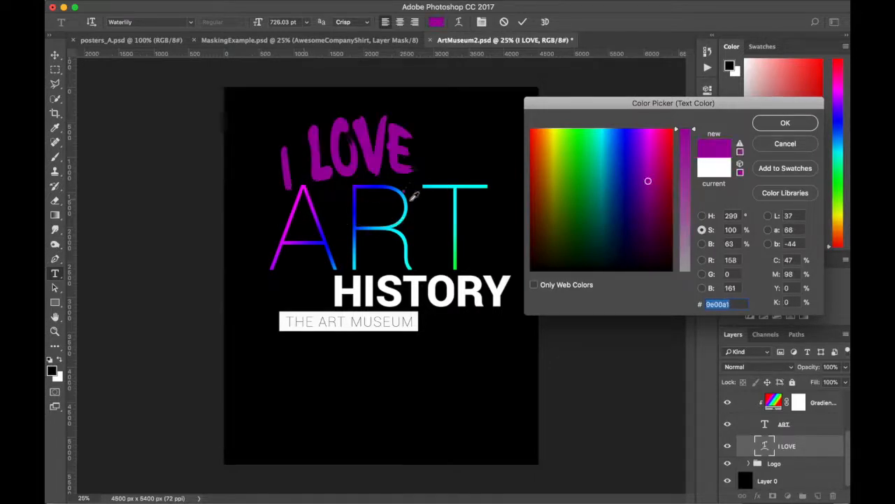
{"action": "left_click", "coordinate": [405, 199]}
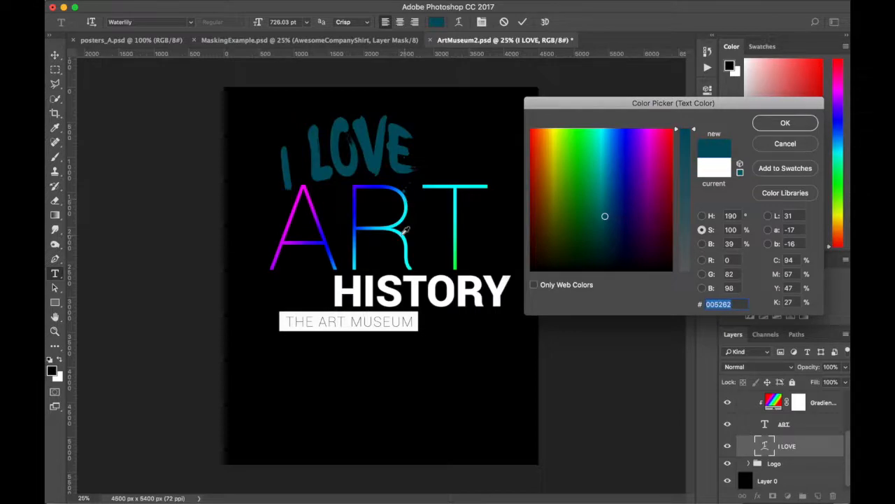
{"action": "left_click", "coordinate": [401, 239]}
{"action": "left_click", "coordinate": [410, 258]}
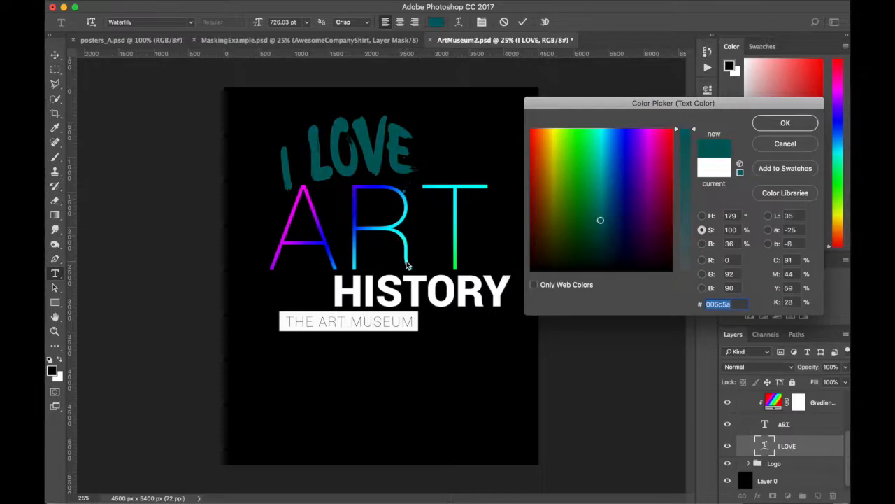
{"action": "left_click", "coordinate": [785, 143]}
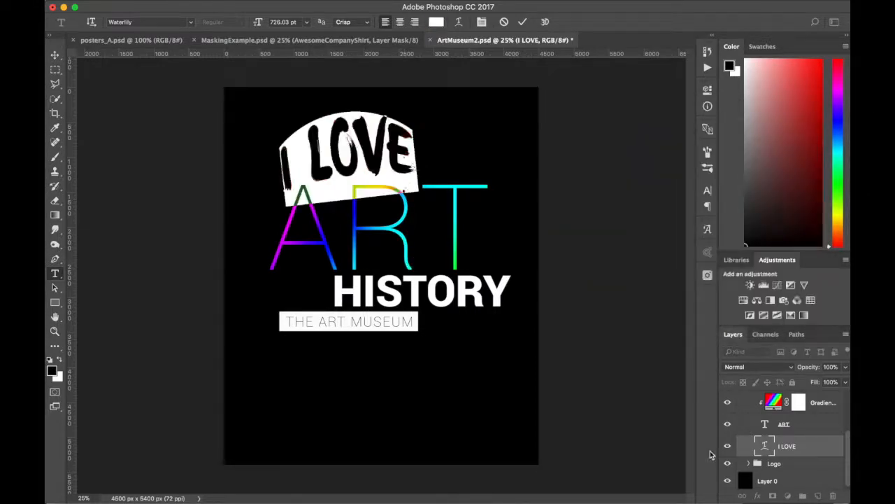
{"action": "left_click", "coordinate": [54, 55]}
- Draw a polygonal lasso selection around the letter I of the I LOVE text
{"action": "key", "text": "z"}
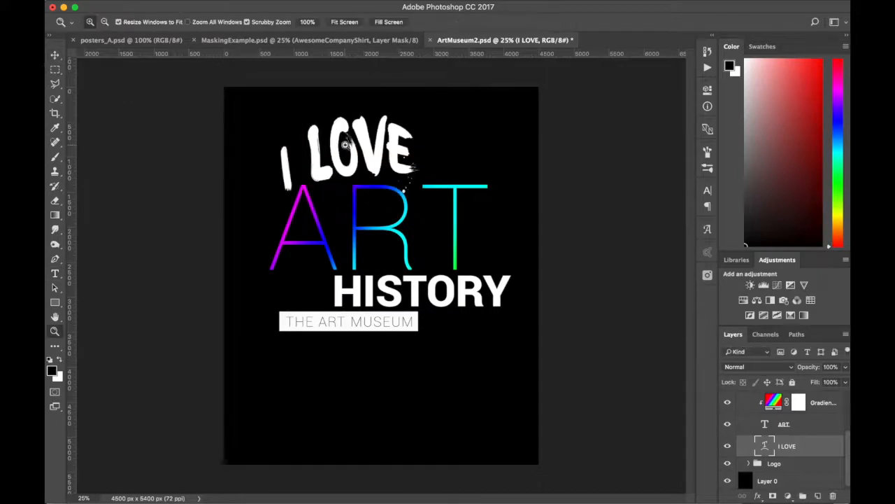
{"action": "triple_click", "coordinate": [346, 138]}
{"action": "left_click", "coordinate": [54, 84]}
{"action": "left_click", "coordinate": [144, 173]}
{"action": "left_click", "coordinate": [194, 162]}
{"action": "left_click", "coordinate": [210, 305]}
{"action": "left_click", "coordinate": [187, 325]}
{"action": "left_click", "coordinate": [145, 172]}
- Fill the selection around the I with magenta sampled from the A, on a new layer above the I LOVE text, and deselect
{"action": "key", "text": "super+j"}
{"action": "left_click", "coordinate": [763, 446], "text": "super"}
{"action": "key", "text": "i"}
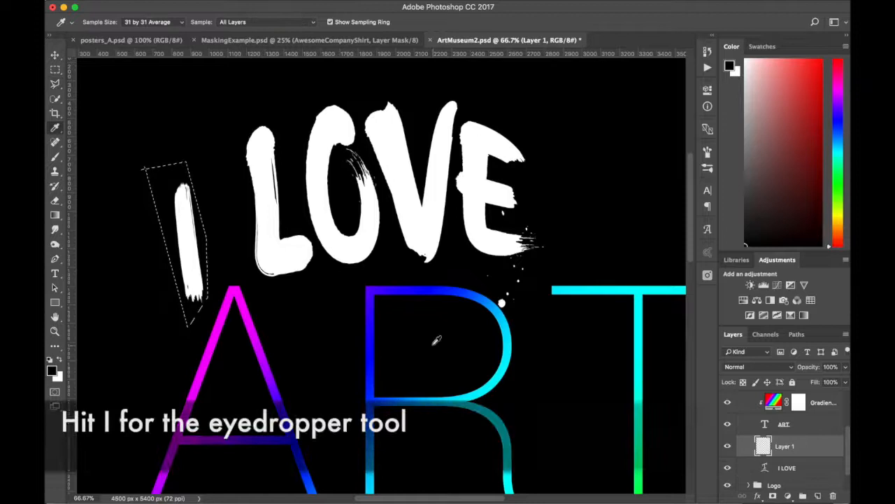
{"action": "left_click", "coordinate": [238, 286]}
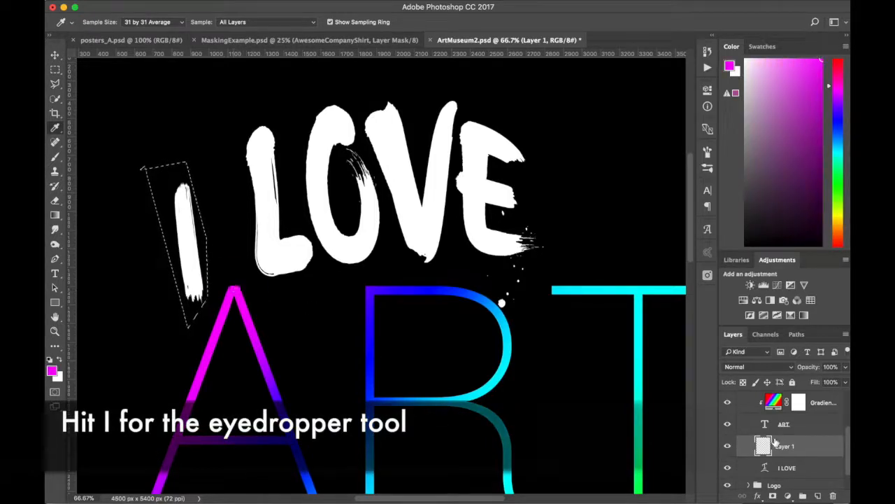
{"action": "key", "text": "alt+BackSpace"}
{"action": "key", "text": "super+d"}
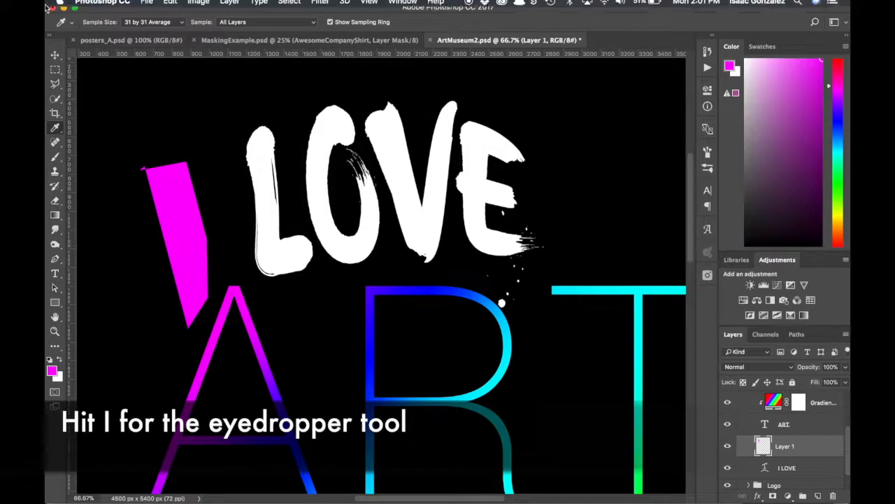
- Select around the letter L with the polygonal lasso and fill it with cyan-blue sampled from the R of ART
{"action": "left_click", "coordinate": [54, 84]}
{"action": "left_click", "coordinate": [217, 105]}
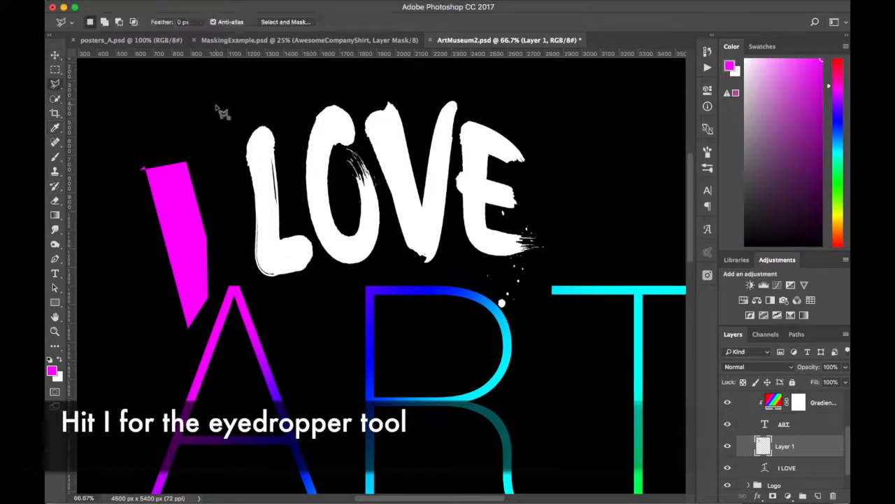
{"action": "left_click", "coordinate": [284, 109]}
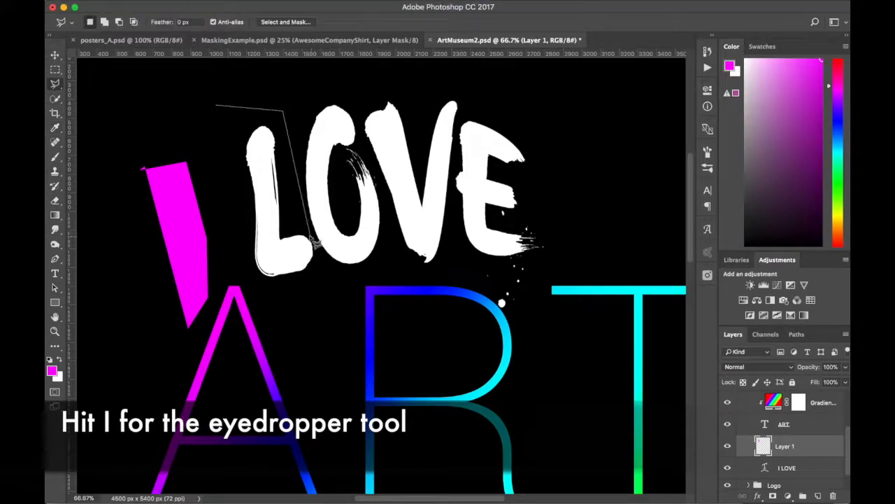
{"action": "left_click", "coordinate": [317, 259]}
{"action": "left_click", "coordinate": [274, 293]}
{"action": "left_click", "coordinate": [252, 288]}
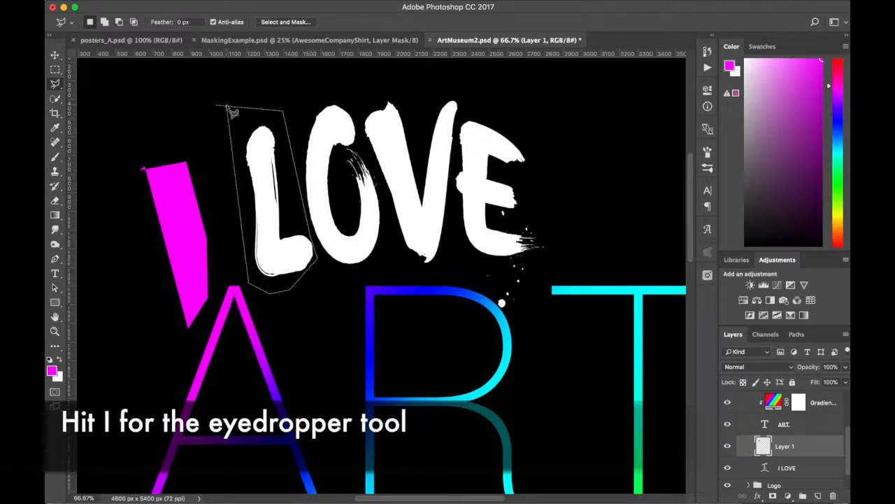
{"action": "double_click", "coordinate": [228, 106]}
{"action": "key", "text": "i"}
{"action": "left_click", "coordinate": [508, 340]}
{"action": "key", "text": "alt+BackSpace"}
- Select around the letter O with the polygonal lasso and fill it with green sampled from the T of ART
{"action": "left_click", "coordinate": [51, 72]}
{"action": "left_click", "coordinate": [55, 83]}
{"action": "left_click", "coordinate": [317, 86]}
{"action": "left_click", "coordinate": [302, 91]}
{"action": "left_click", "coordinate": [305, 210]}
{"action": "left_click", "coordinate": [325, 269]}
{"action": "left_click", "coordinate": [390, 275]}
{"action": "left_click", "coordinate": [380, 177]}
{"action": "left_click", "coordinate": [353, 104]}
{"action": "left_click", "coordinate": [318, 86]}
{"action": "key", "text": "i"}
{"action": "scroll", "coordinate": [608, 315], "scroll_direction": "down", "scroll_amount": 3}
{"action": "left_click", "coordinate": [625, 399]}
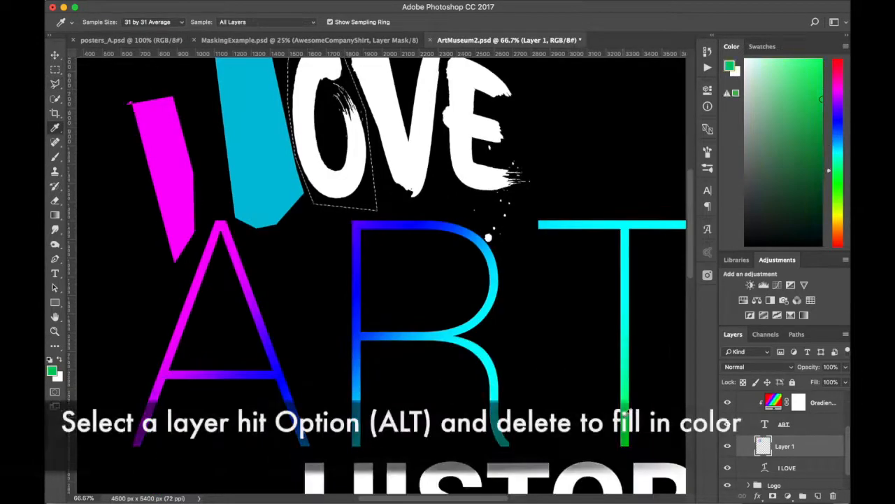
{"action": "scroll", "coordinate": [382, 280], "scroll_direction": "up", "scroll_amount": 2}
{"action": "key", "text": "alt+BackSpace"}
- Select around the letter V with the polygonal lasso and fill it with blue-violet sampled from the R of ART
{"action": "left_click", "coordinate": [55, 83]}
{"action": "left_click", "coordinate": [353, 77]}
{"action": "left_click", "coordinate": [444, 68]}
{"action": "left_click", "coordinate": [455, 69]}
{"action": "left_click", "coordinate": [432, 245]}
{"action": "left_click", "coordinate": [394, 246]}
{"action": "left_click", "coordinate": [354, 105]}
{"action": "left_click", "coordinate": [353, 77]}
{"action": "key", "text": "i"}
{"action": "left_click", "coordinate": [359, 227]}
{"action": "key", "text": "alt+Delete"}
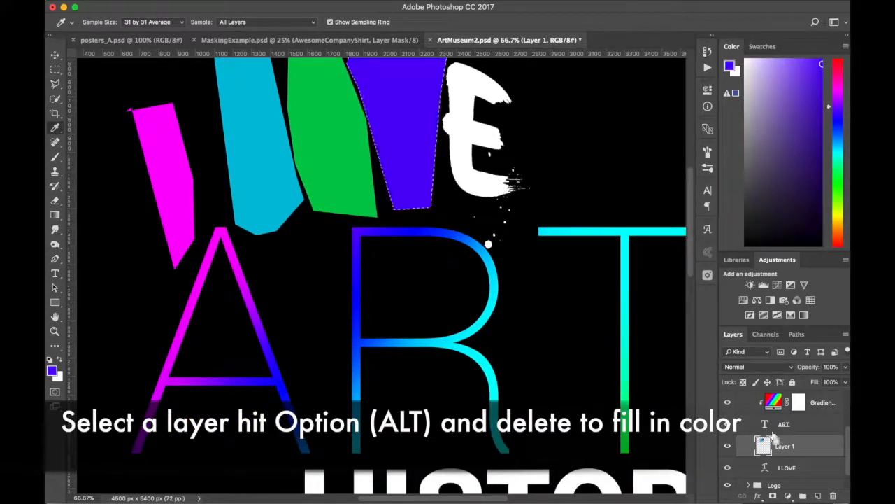
- Select around the letter E with the polygonal lasso and fill it with dark teal sampled from the leg of the R
{"action": "scroll", "coordinate": [358, 227], "scroll_direction": "up", "scroll_amount": 3}
{"action": "key", "text": "l"}
{"action": "mouse_move", "coordinate": [432, 253]}
{"action": "left_mouse_down"}
{"action": "mouse_move", "coordinate": [440, 131]}
{"action": "mouse_move", "coordinate": [543, 261]}
{"action": "mouse_move", "coordinate": [488, 333]}
{"action": "mouse_move", "coordinate": [440, 253]}
{"action": "left_mouse_up"}
{"action": "scroll", "coordinate": [437, 253], "scroll_direction": "down", "scroll_amount": 5}
{"action": "key", "text": "i"}
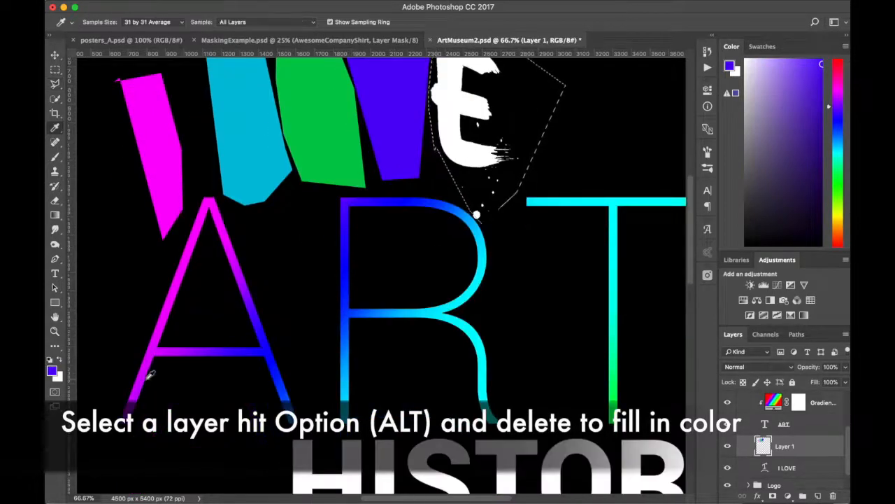
{"action": "left_click", "coordinate": [483, 364]}
{"action": "key", "text": "alt+BackSpace"}
- Clip the layer of colour patches to the I LOVE text layer and compare the lettering with and without it
{"action": "key", "text": "z"}
{"action": "left_click", "coordinate": [403, 240], "text": "alt"}
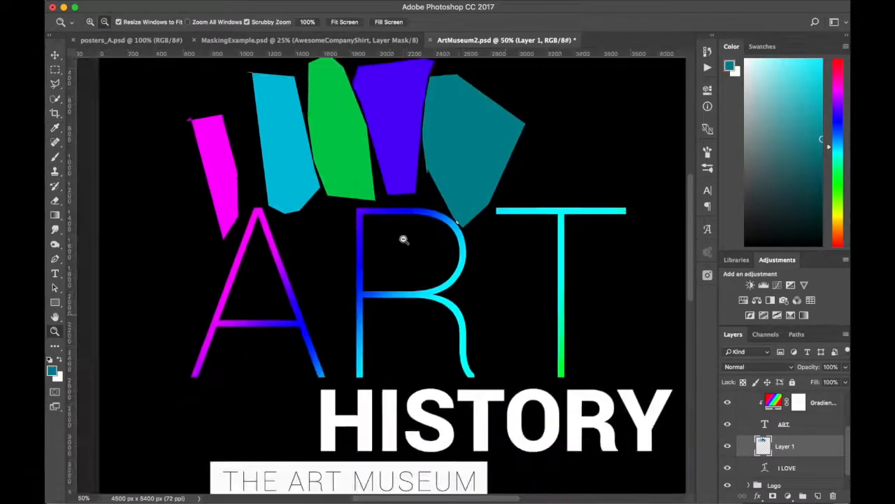
{"action": "left_click", "coordinate": [404, 239], "text": "alt"}
{"action": "key", "text": "v"}
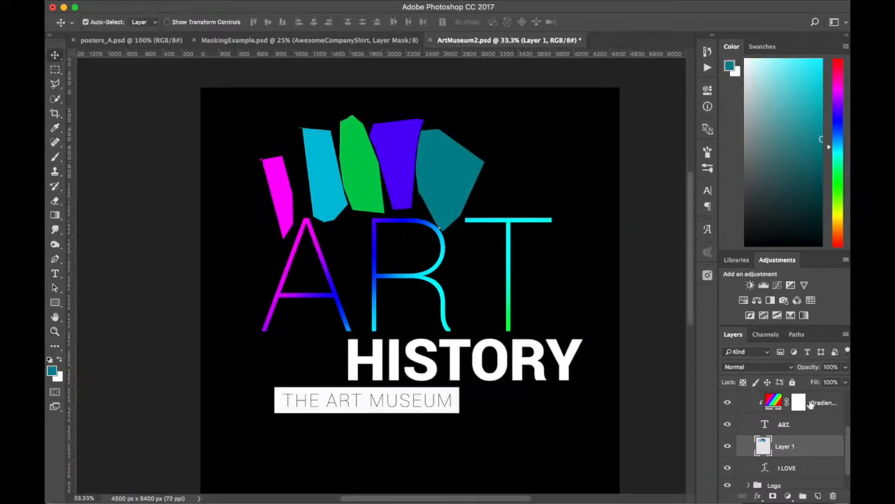
{"action": "left_click", "coordinate": [767, 373]}
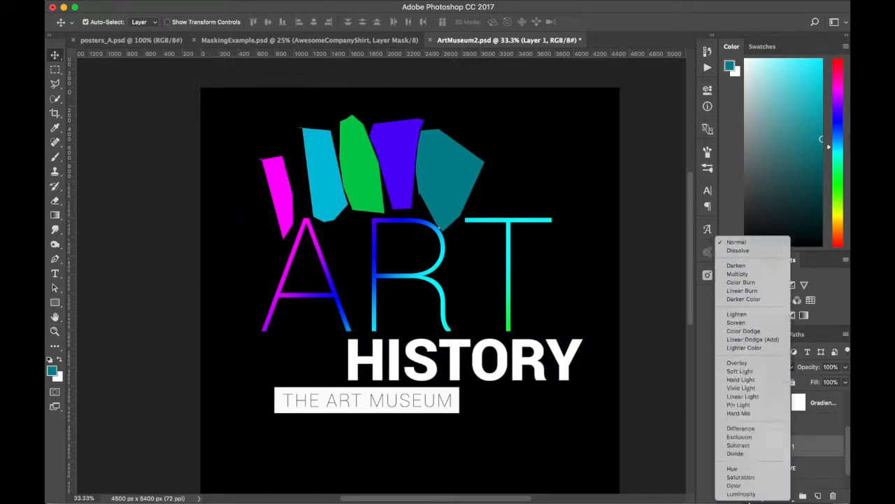
{"action": "left_click", "coordinate": [835, 477]}
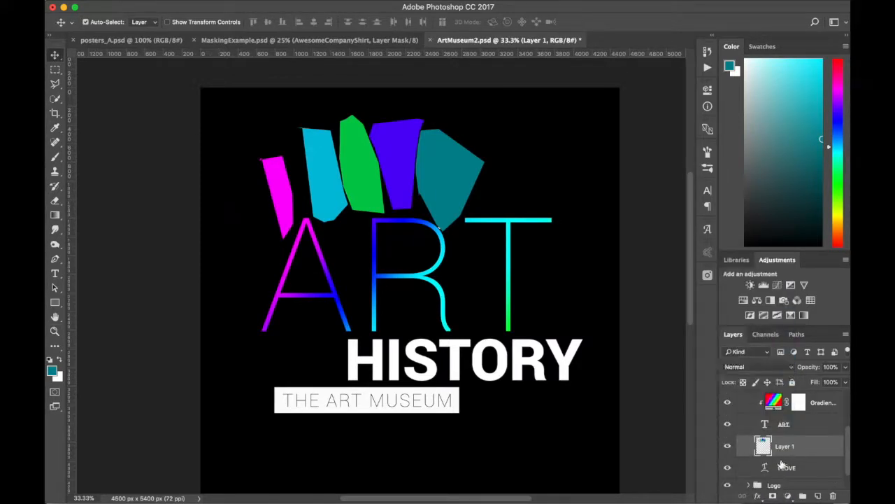
{"action": "left_click", "coordinate": [781, 464]}
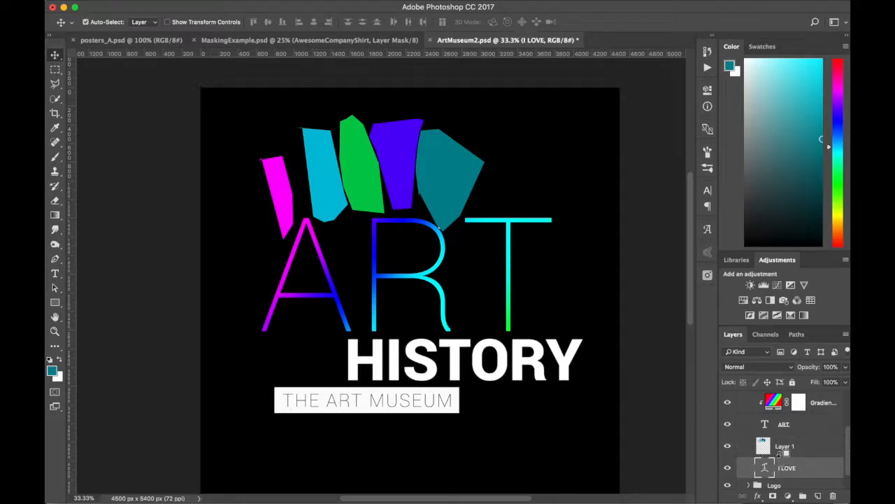
{"action": "left_click", "coordinate": [782, 455], "text": "alt"}
{"action": "left_click", "coordinate": [728, 446]}
{"action": "left_click", "coordinate": [727, 447]}
- Reduce the clipped colour layer's opacity to 21% and compare the I LOVE text with and without the tint
{"action": "left_click", "coordinate": [783, 449]}
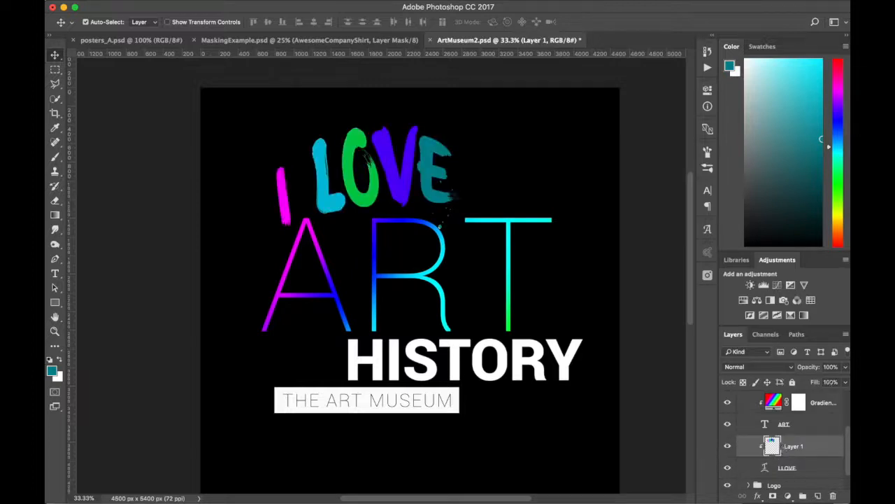
{"action": "left_click", "coordinate": [845, 366]}
{"action": "left_click_drag", "start_coordinate": [844, 378], "coordinate": [801, 382]}
{"action": "scroll", "coordinate": [380, 256], "scroll_direction": "up", "scroll_amount": 2}
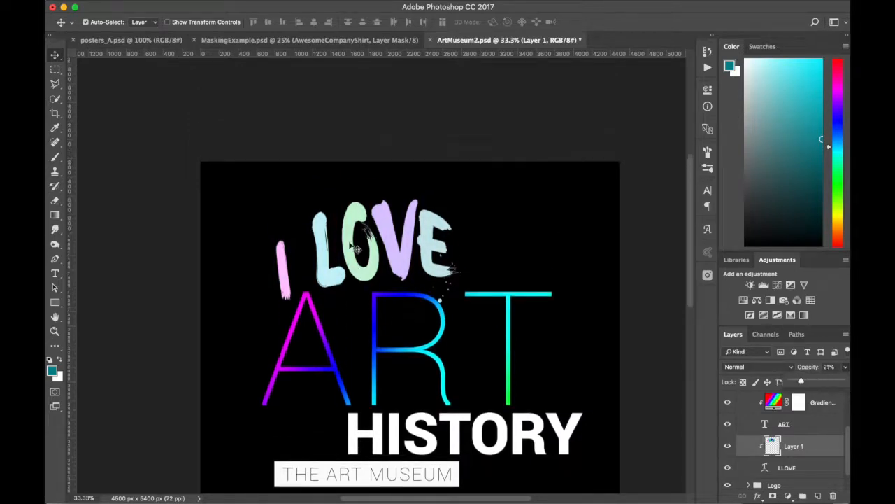
{"action": "left_click", "coordinate": [350, 243]}
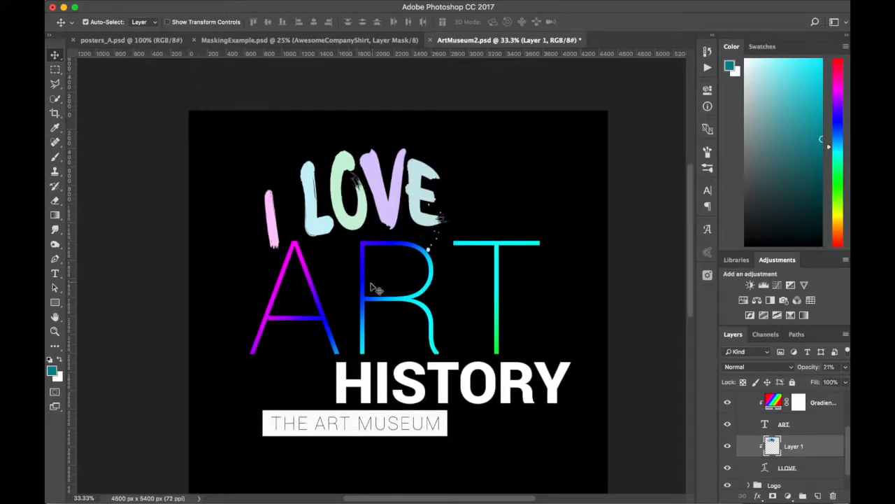
{"action": "scroll", "coordinate": [745, 430], "scroll_direction": "up", "scroll_amount": 3}
{"action": "scroll", "coordinate": [745, 430], "scroll_direction": "down", "scroll_amount": 3}
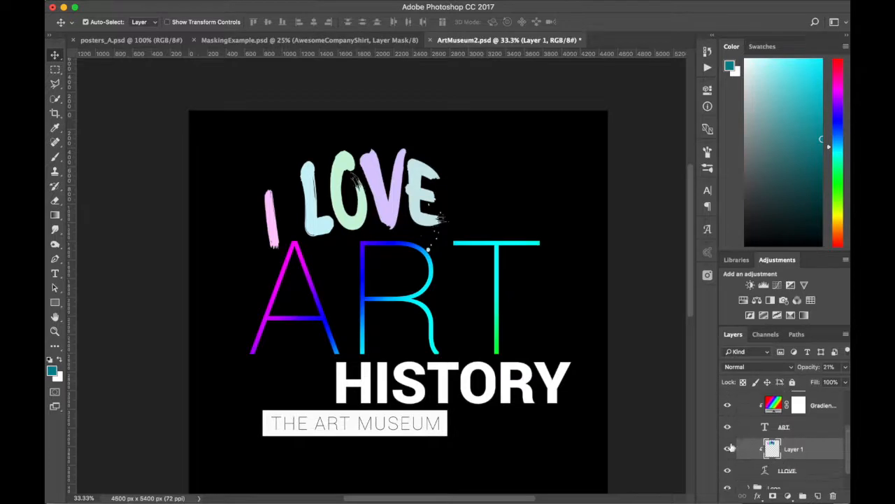
{"action": "left_click", "coordinate": [727, 448]}
{"action": "left_click", "coordinate": [727, 448]}
- Open the HISTORY text's colour for editing and sample pale blue from the L of LOVE
{"action": "left_click", "coordinate": [562, 387]}
{"action": "scroll", "coordinate": [819, 427], "scroll_direction": "up", "scroll_amount": 2}
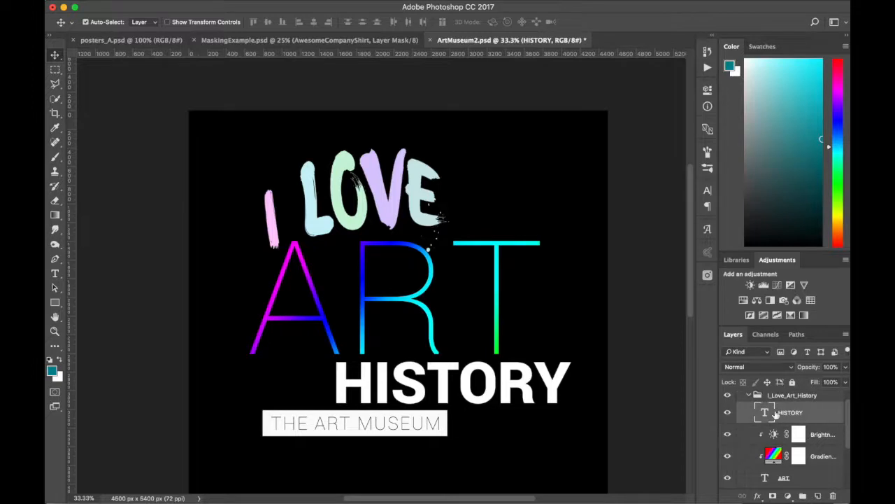
{"action": "double_click", "coordinate": [765, 412]}
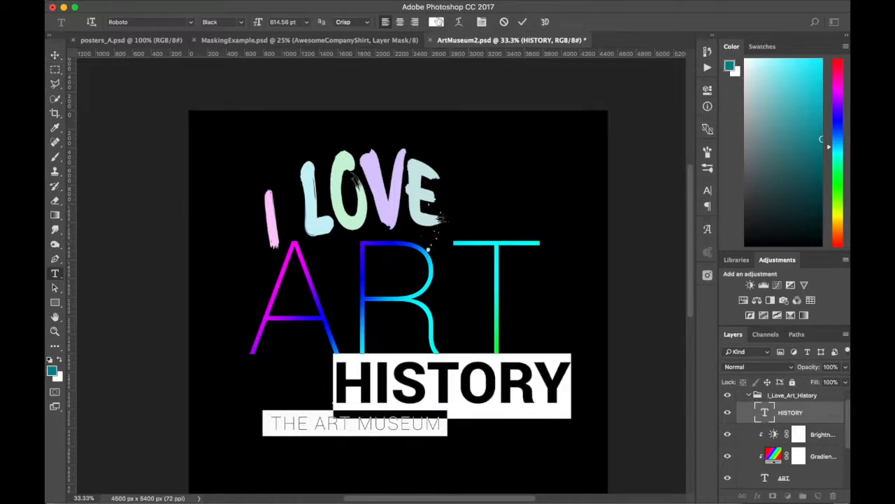
{"action": "left_click", "coordinate": [436, 22]}
{"action": "left_click", "coordinate": [313, 186]}
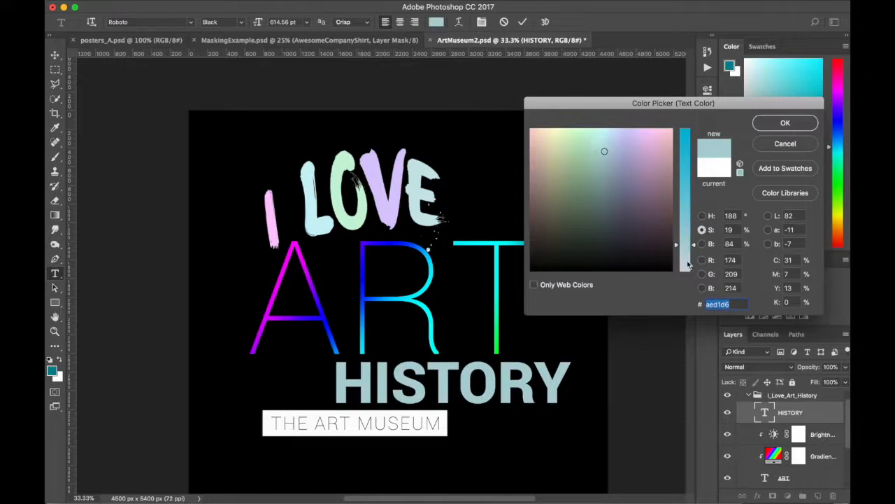
- Set the HISTORY text colour to a very pale blue with 14% saturation and 100% brightness, and commit it
{"action": "left_click", "coordinate": [688, 264]}
{"action": "left_click_drag", "start_coordinate": [689, 262], "coordinate": [692, 254]}
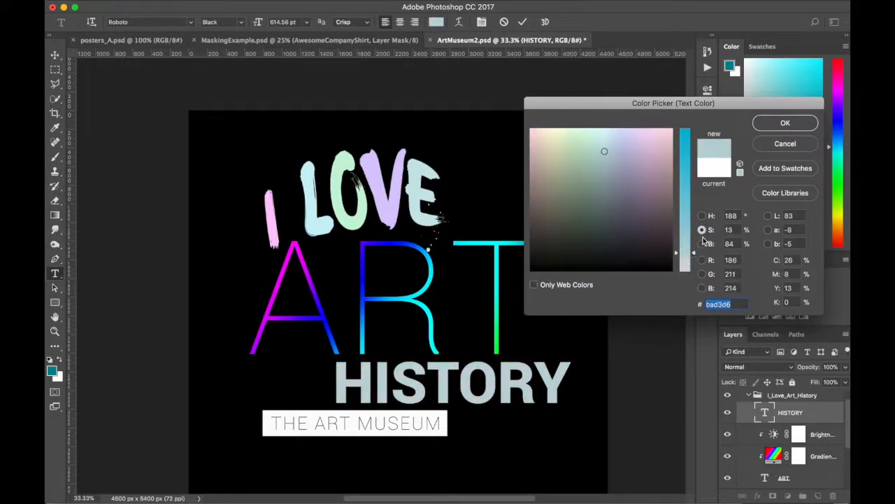
{"action": "left_click", "coordinate": [682, 223]}
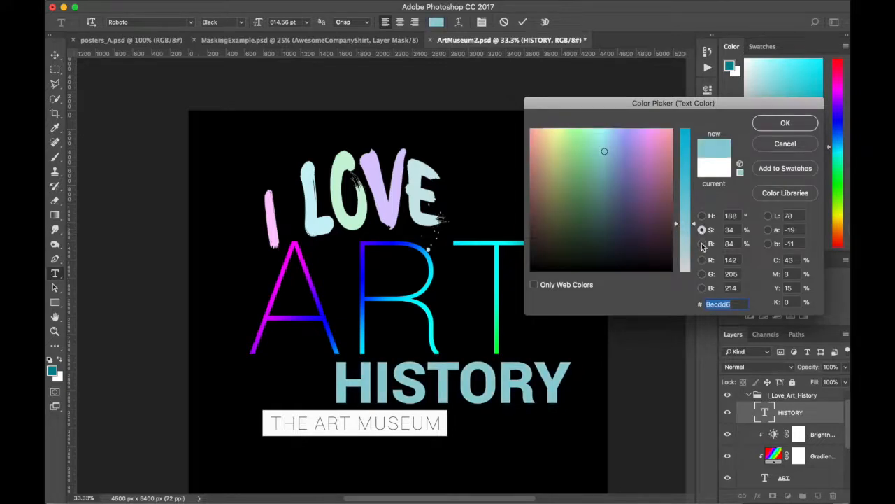
{"action": "left_click", "coordinate": [702, 244]}
{"action": "left_click_drag", "start_coordinate": [684, 166], "coordinate": [680, 120]}
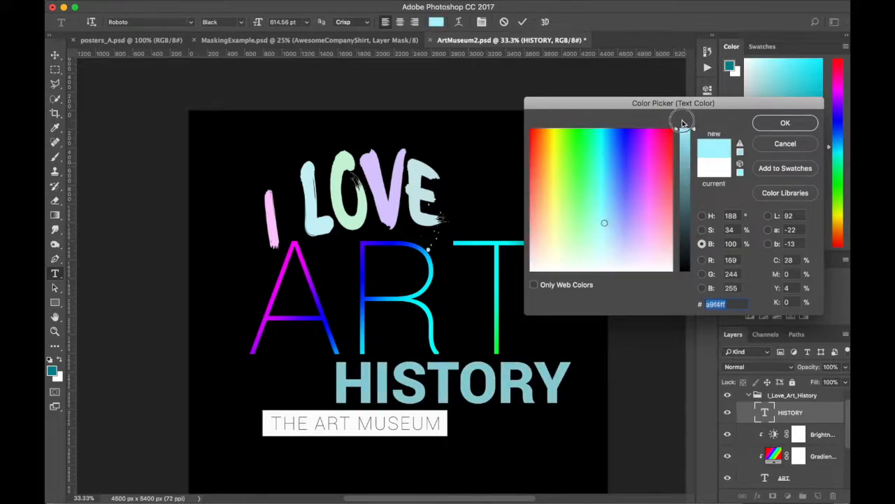
{"action": "left_click", "coordinate": [703, 230]}
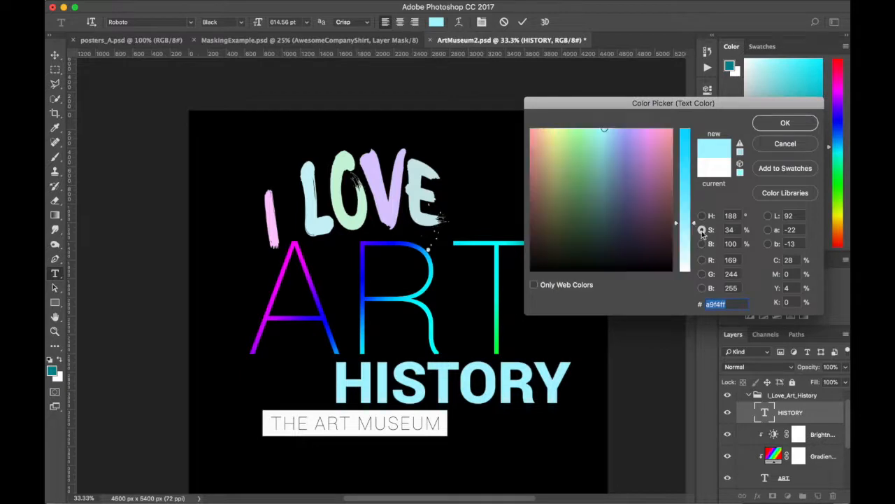
{"action": "mouse_move", "coordinate": [686, 238]}
{"action": "left_mouse_down"}
{"action": "mouse_move", "coordinate": [679, 287]}
{"action": "mouse_move", "coordinate": [684, 253]}
{"action": "left_mouse_up"}
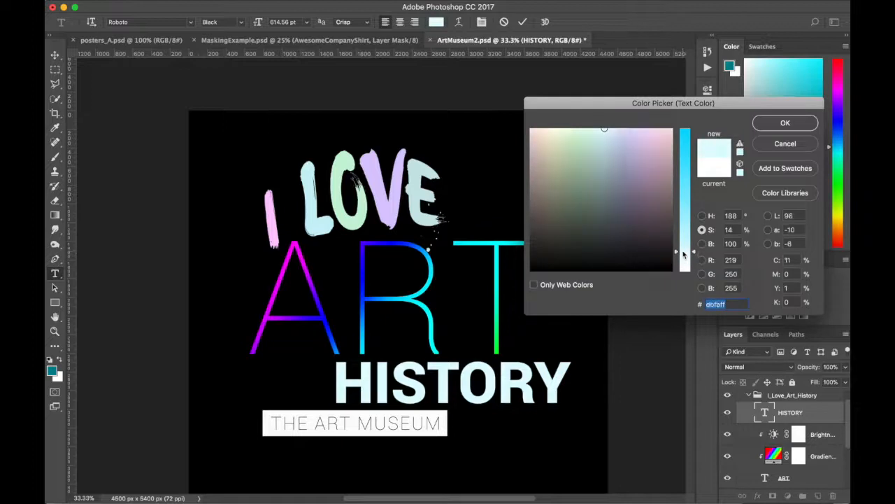
{"action": "left_click", "coordinate": [783, 123]}
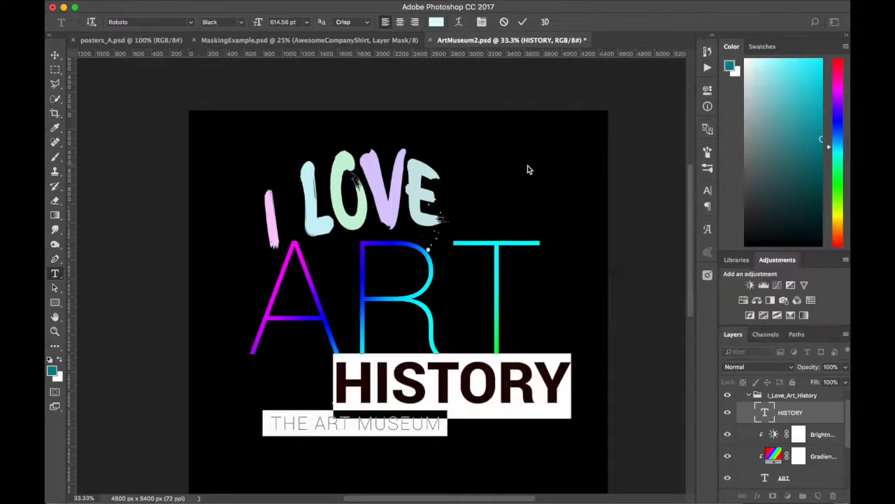
{"action": "left_click", "coordinate": [55, 54]}
- Examine the recoloured design as a whole, from the I LOVE text down to the white museum logo box
{"action": "scroll", "coordinate": [137, 251], "scroll_direction": "down", "scroll_amount": 3}
{"action": "key", "text": "z"}
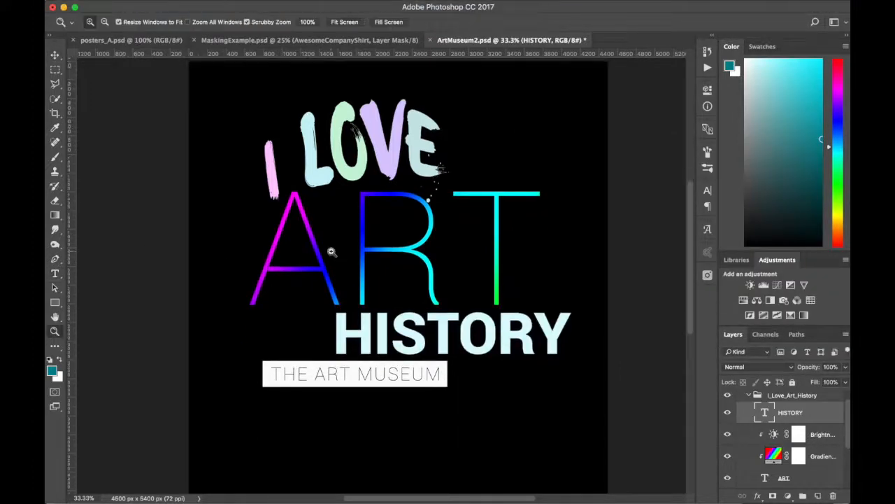
{"action": "left_click", "coordinate": [332, 253], "text": "alt"}
{"action": "left_click", "coordinate": [332, 256]}
{"action": "key", "text": "v"}
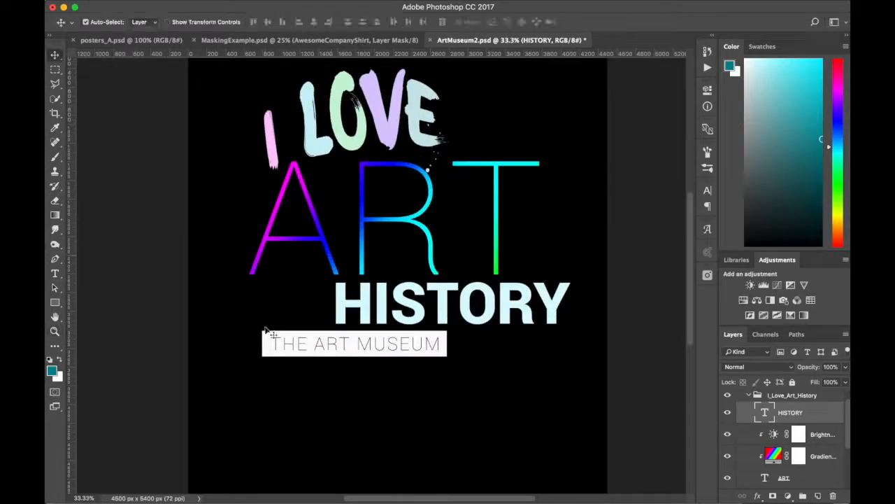
{"action": "left_click", "coordinate": [271, 353]}
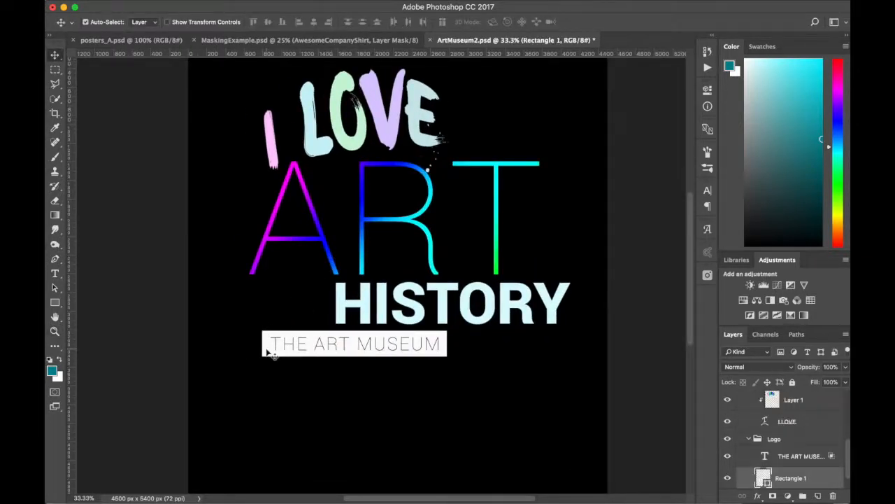
{"action": "scroll", "coordinate": [270, 353], "scroll_direction": "up", "scroll_amount": 5}
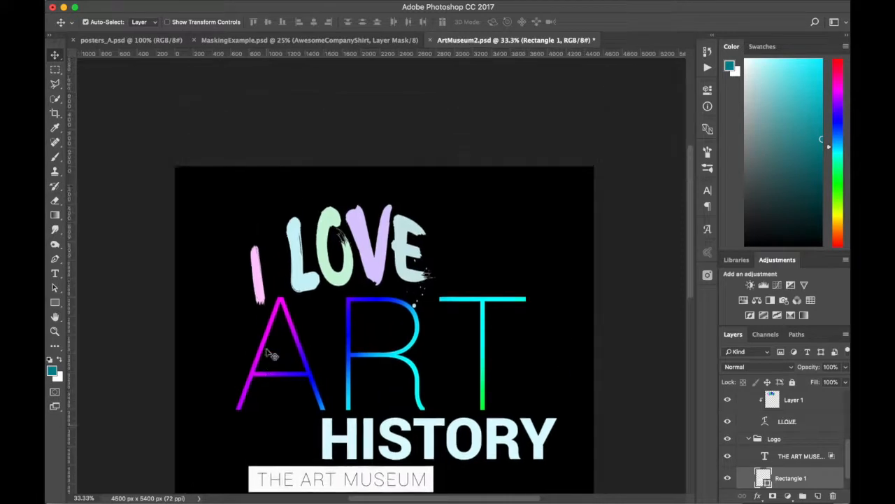
{"action": "scroll", "coordinate": [271, 353], "scroll_direction": "down", "scroll_amount": 3}
{"action": "scroll", "coordinate": [270, 354], "scroll_direction": "down", "scroll_amount": 2}
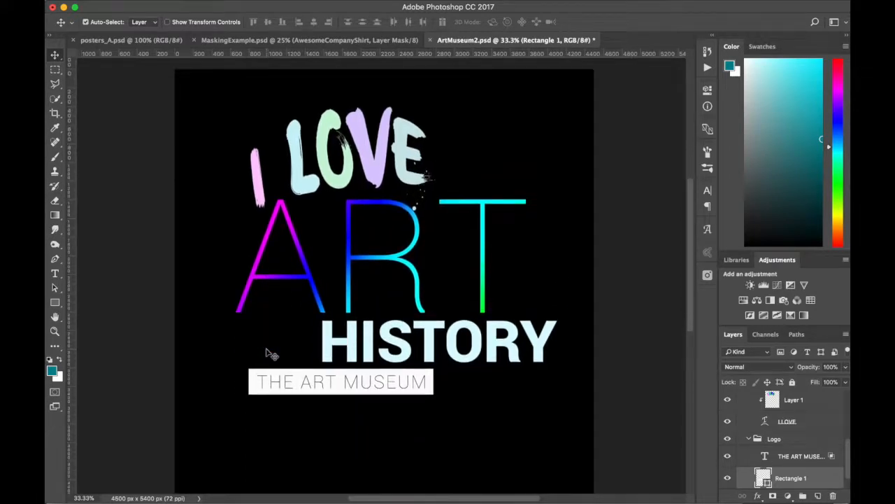
- Collapse the I_Love_Art_History and Logo groups and add a new empty layer directly above the black background layer
{"action": "scroll", "coordinate": [732, 406], "scroll_direction": "up", "scroll_amount": 2}
{"action": "left_click", "coordinate": [750, 410]}
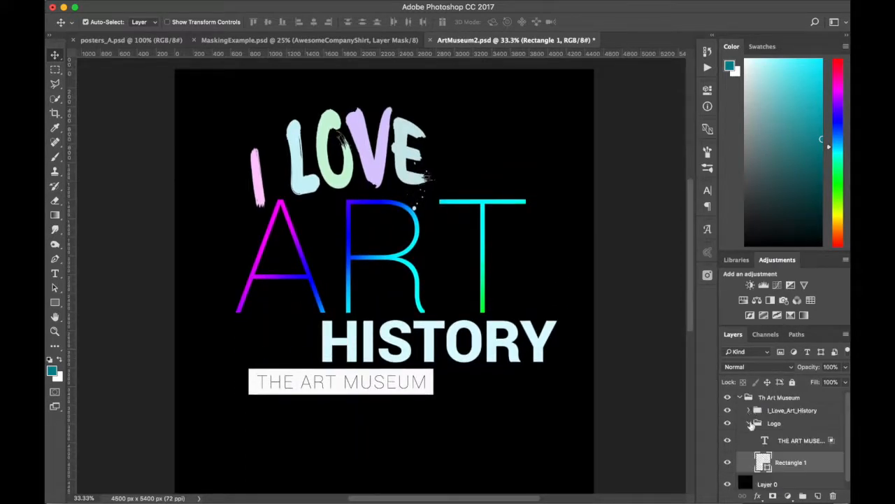
{"action": "left_click", "coordinate": [749, 423]}
{"action": "left_click", "coordinate": [817, 496]}
{"action": "left_click_drag", "start_coordinate": [778, 429], "coordinate": [778, 458]}
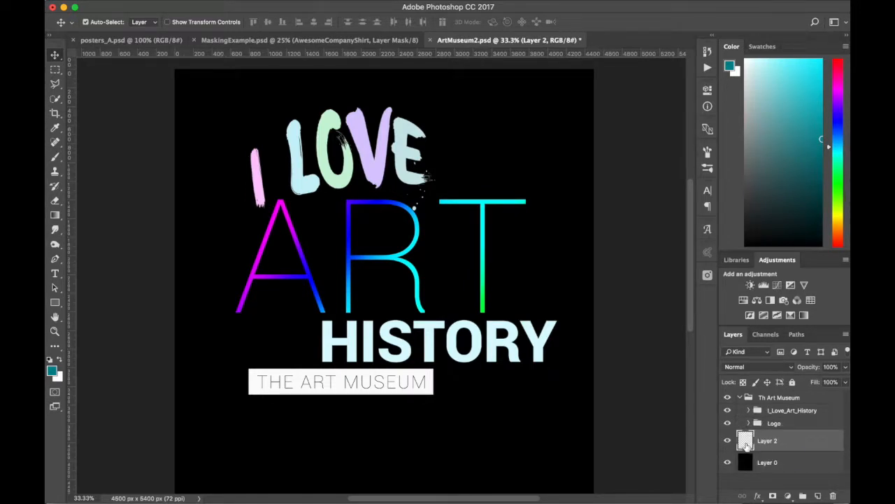
- Fill the new layer with the spectrum preset as a linear gradient running diagonally from upper left to lower right
{"action": "key", "text": "g"}
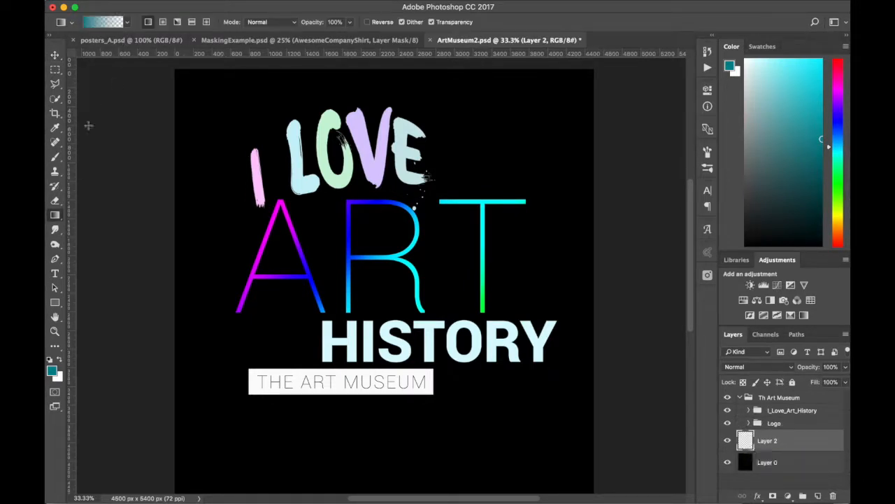
{"action": "left_click", "coordinate": [59, 214]}
{"action": "left_click", "coordinate": [82, 214]}
{"action": "left_click", "coordinate": [126, 27]}
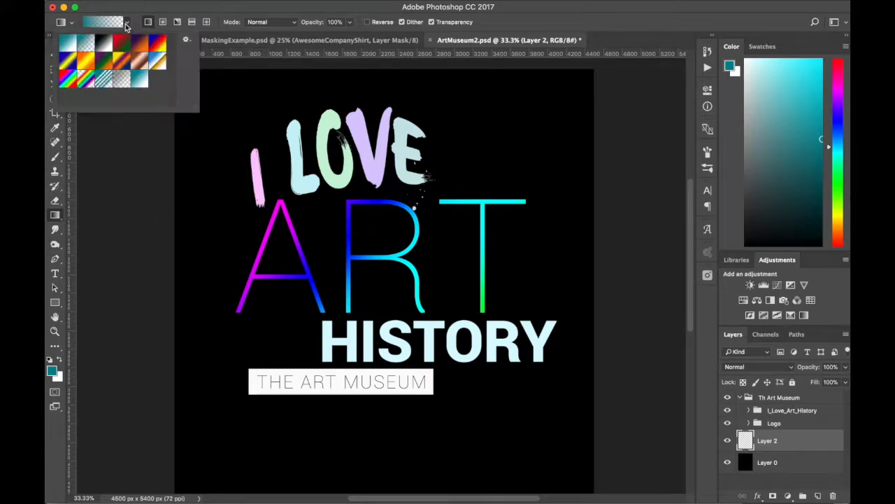
{"action": "left_click", "coordinate": [73, 79]}
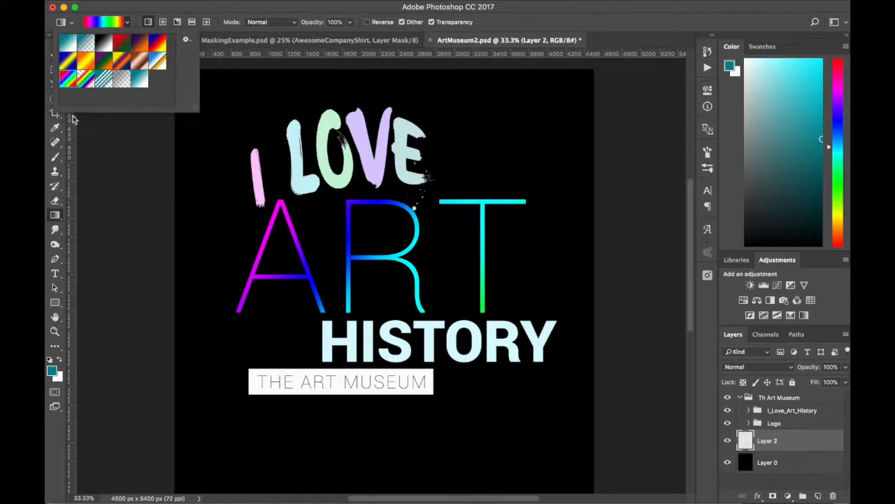
{"action": "left_click_drag", "start_coordinate": [413, 208], "coordinate": [569, 404]}
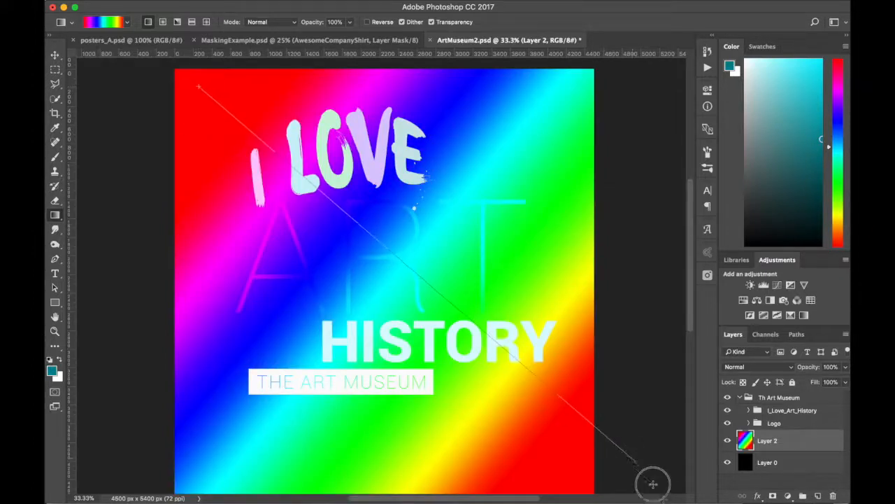
- Add a layer mask to the spectrum gradient layer and invert the mask to black
{"action": "scroll", "coordinate": [629, 448], "scroll_direction": "down", "scroll_amount": 1}
{"action": "scroll", "coordinate": [633, 346], "scroll_direction": "up", "scroll_amount": 2}
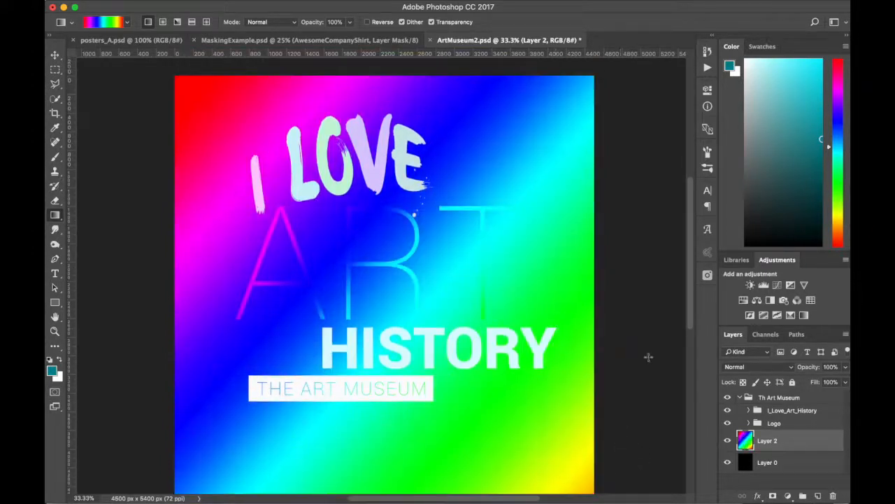
{"action": "left_click", "coordinate": [774, 495]}
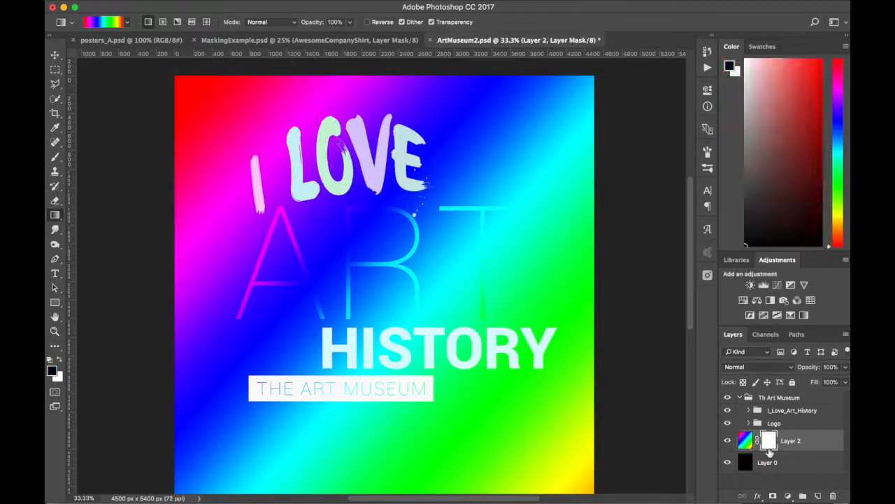
{"action": "key", "text": "super+i"}
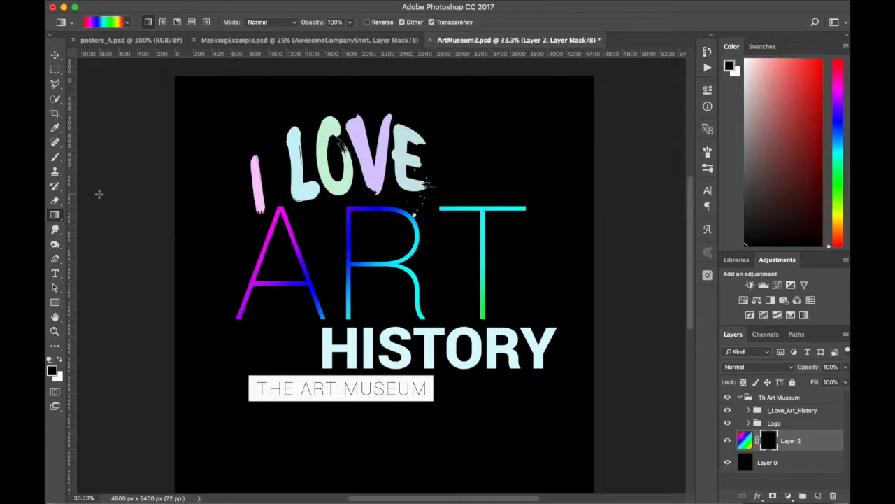
- Choose the 2500 px ring-shaped splatter brush and enlarge it to 3200 px
{"action": "key", "text": "b"}
{"action": "left_click", "coordinate": [105, 25]}
{"action": "left_click", "coordinate": [105, 25]}
{"action": "left_click", "coordinate": [104, 25]}
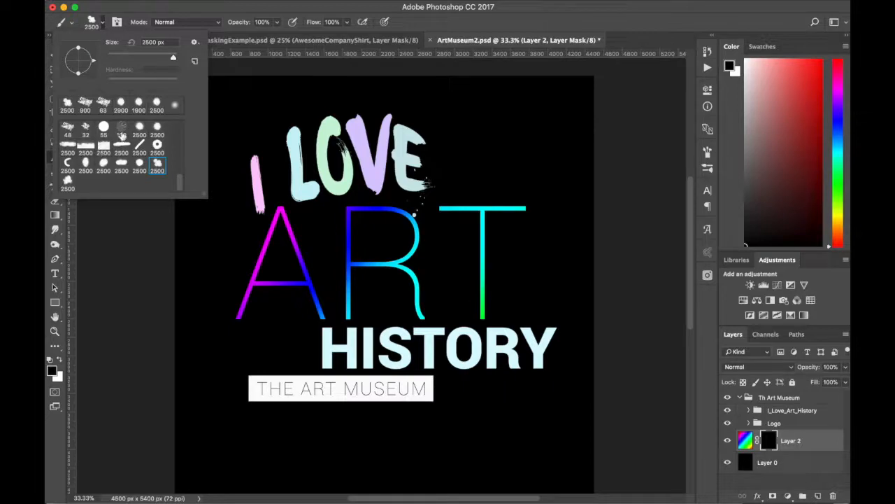
{"action": "left_click", "coordinate": [154, 145]}
{"action": "left_click", "coordinate": [229, 6]}
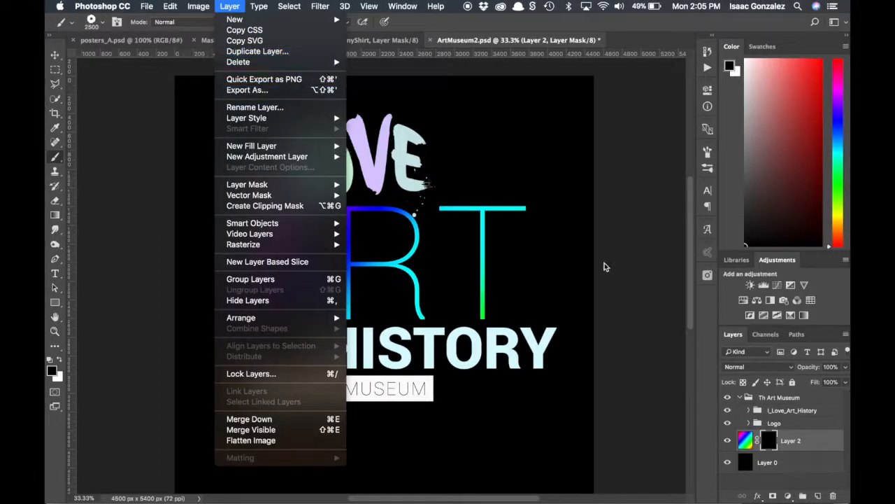
{"action": "left_click", "coordinate": [648, 261]}
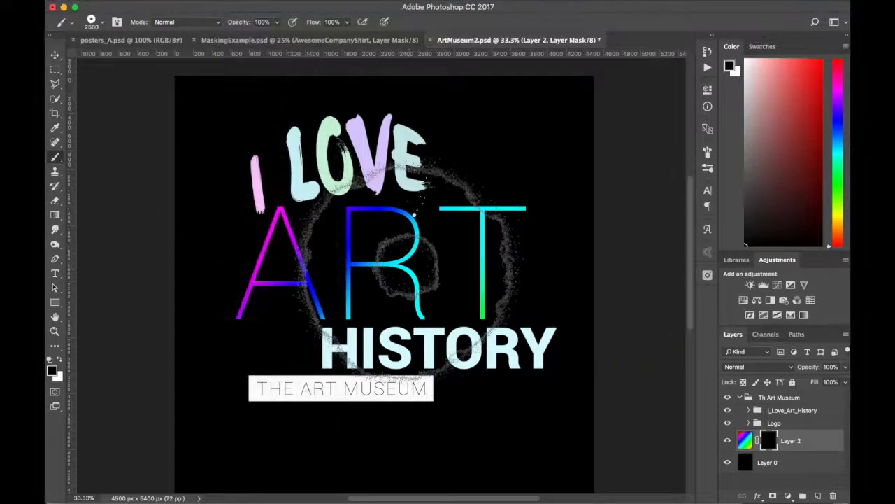
{"action": "key", "text": "bracketright"}
{"action": "key", "text": "bracketright"}
{"action": "key", "text": "bracketright"}
{"action": "key", "text": "bracketright"}
{"action": "key", "text": "bracketright"}
{"action": "key", "text": "bracketright"}
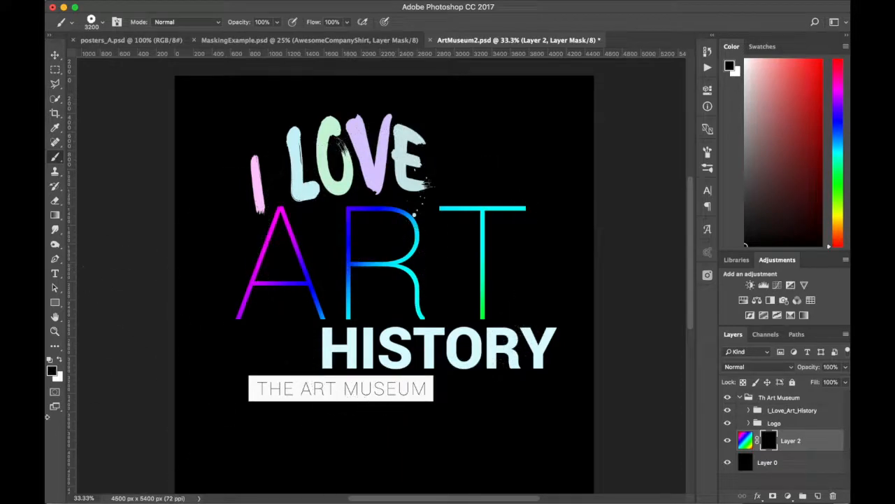
- Make white the painting colour, try one ring-shaped stamp on Layer 2's mask over the ART lettering, and undo the stamp
{"action": "left_click", "coordinate": [61, 358]}
{"action": "mouse_move", "coordinate": [401, 241]}
{"action": "left_mouse_down"}
{"action": "mouse_move", "coordinate": [436, 220]}
{"action": "mouse_move", "coordinate": [404, 242]}
{"action": "left_mouse_up"}
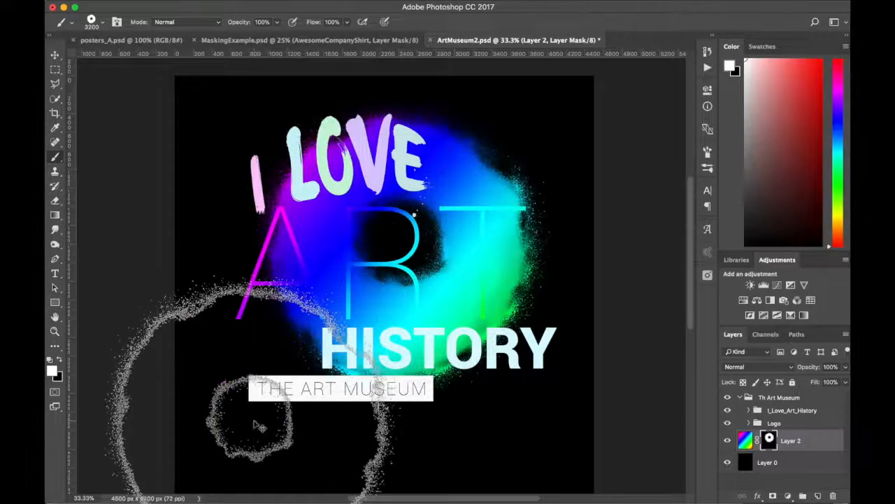
{"action": "key", "text": "super+z"}
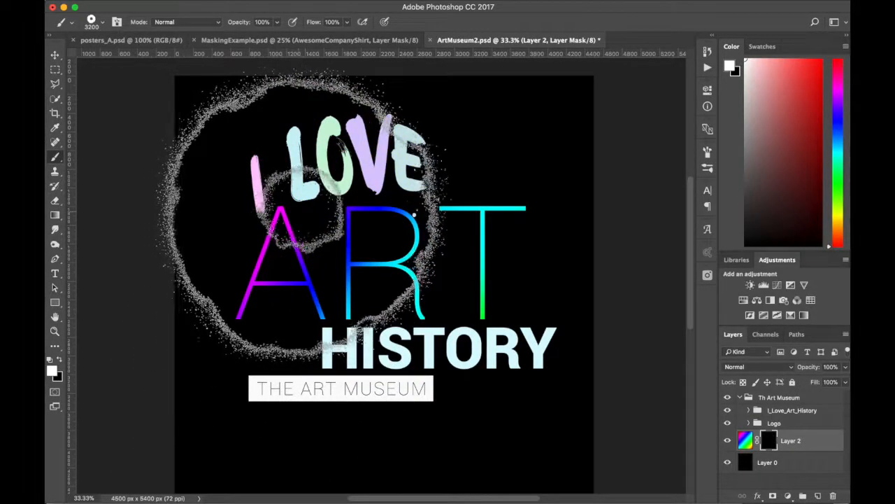
- Try two overlapping ring stamps on Layer 2's mask, around I LOVE and around HISTORY, and undo both
{"action": "left_click", "coordinate": [326, 224]}
{"action": "left_click", "coordinate": [448, 323]}
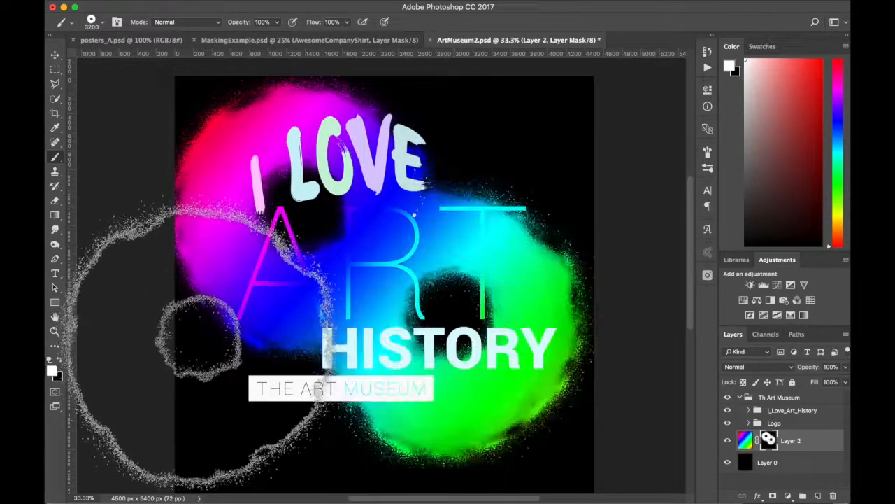
{"action": "key", "text": "c"}
{"action": "key", "text": "super"}
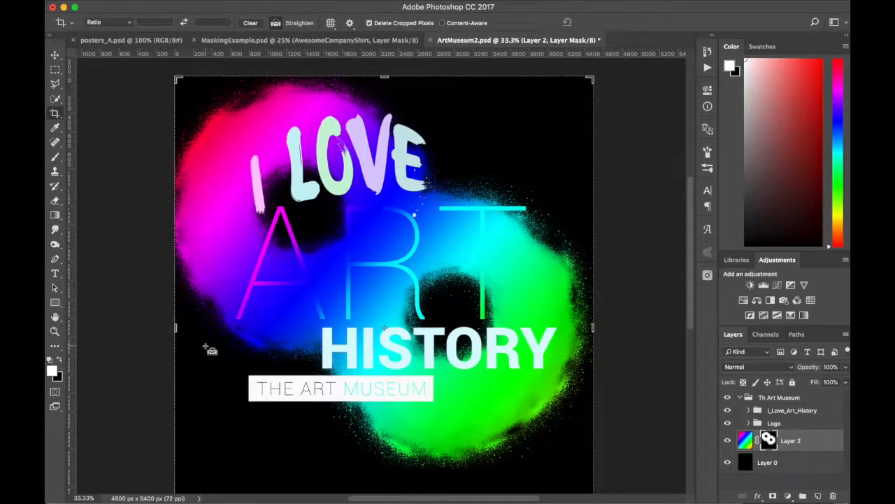
{"action": "key", "text": "super+alt+z"}
{"action": "key", "text": "super+alt+z"}
- Switch the brush to the solid round splatter tip at 2500 px
{"action": "key", "text": "b"}
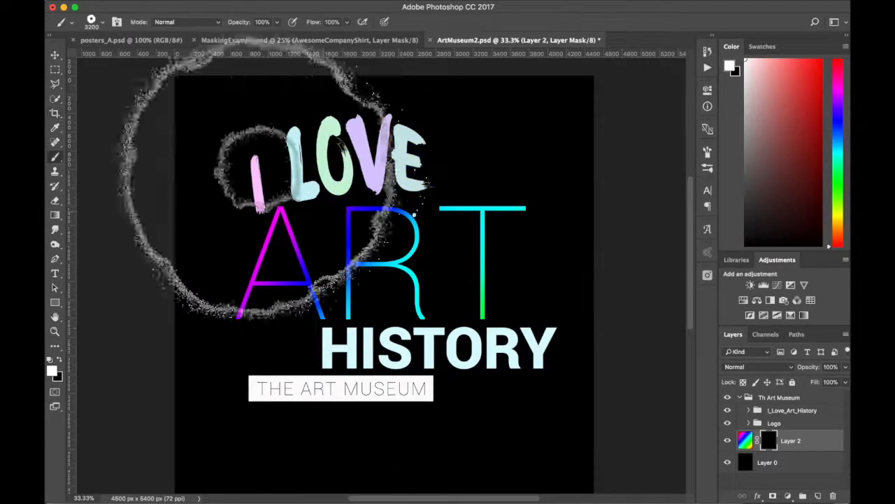
{"action": "left_click", "coordinate": [103, 23]}
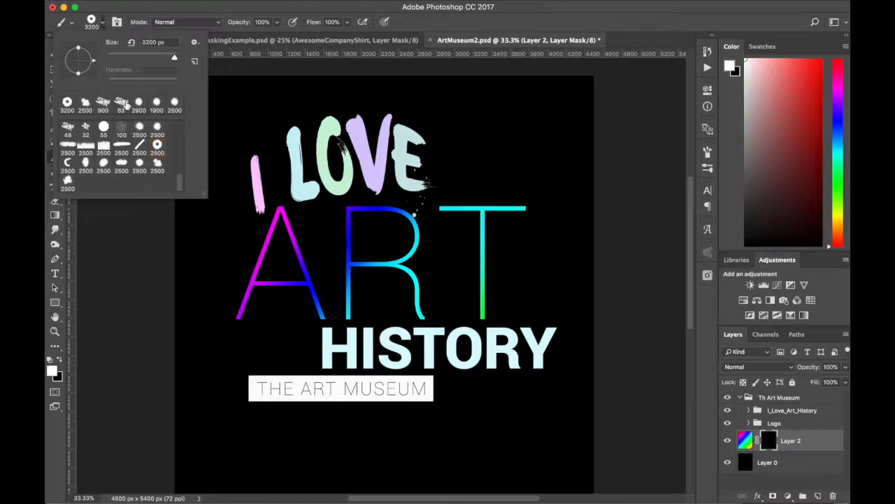
{"action": "left_click", "coordinate": [143, 164]}
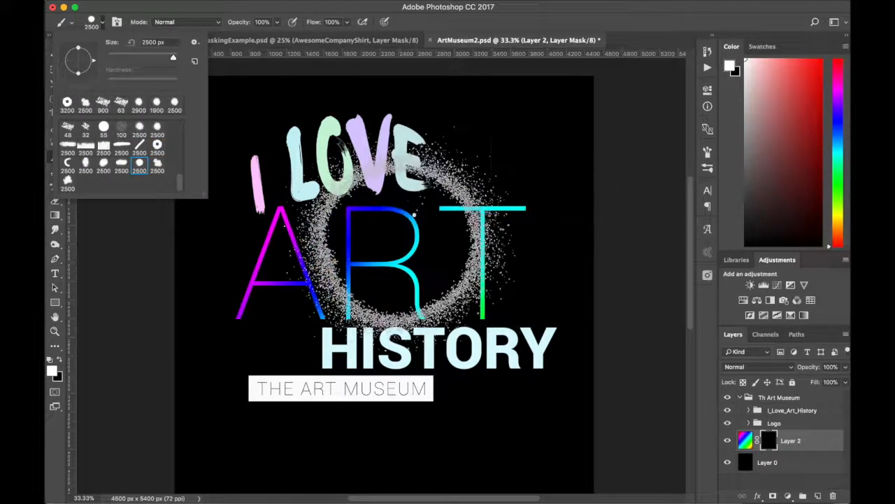
- Try the round splatter stamp on Layer 2's mask over the R at 2500 px and at 1300 px, undoing each stamp
{"action": "left_click", "coordinate": [400, 238]}
{"action": "key", "text": "super+z"}
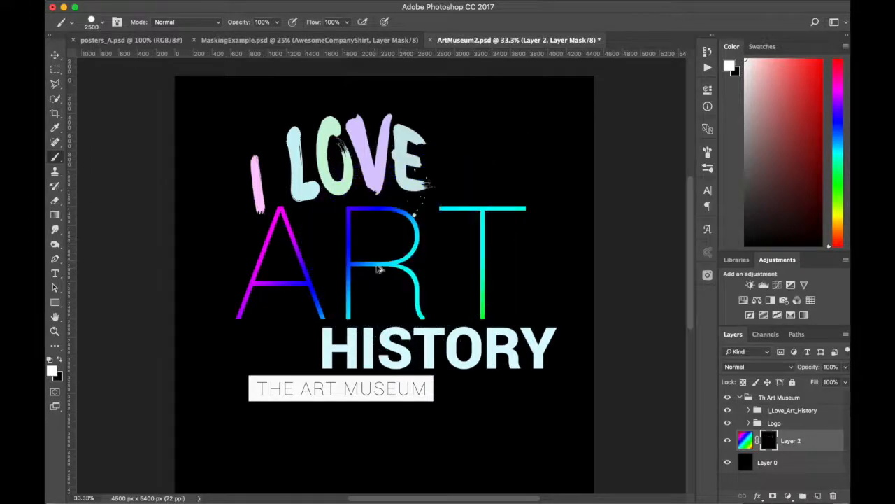
{"action": "key", "text": "bracketright"}
{"action": "key", "text": "bracketright"}
{"action": "key", "text": "bracketright"}
{"action": "key", "text": "bracketright"}
{"action": "key", "text": "bracketright"}
{"action": "key", "text": "bracketright"}
{"action": "key", "text": "bracketleft"}
{"action": "key", "text": "bracketleft"}
{"action": "key", "text": "bracketleft"}
{"action": "key", "text": "bracketleft"}
{"action": "key", "text": "bracketleft"}
{"action": "key", "text": "bracketleft"}
{"action": "key", "text": "bracketleft"}
{"action": "key", "text": "bracketleft"}
{"action": "key", "text": "bracketleft"}
{"action": "key", "text": "bracketleft"}
{"action": "key", "text": "bracketleft"}
{"action": "key", "text": "bracketleft"}
{"action": "key", "text": "bracketleft"}
{"action": "key", "text": "bracketleft"}
{"action": "key", "text": "bracketleft"}
{"action": "key", "text": "bracketleft"}
{"action": "key", "text": "bracketleft"}
{"action": "key", "text": "bracketleft"}
{"action": "key", "text": "bracketleft"}
{"action": "key", "text": "bracketleft"}
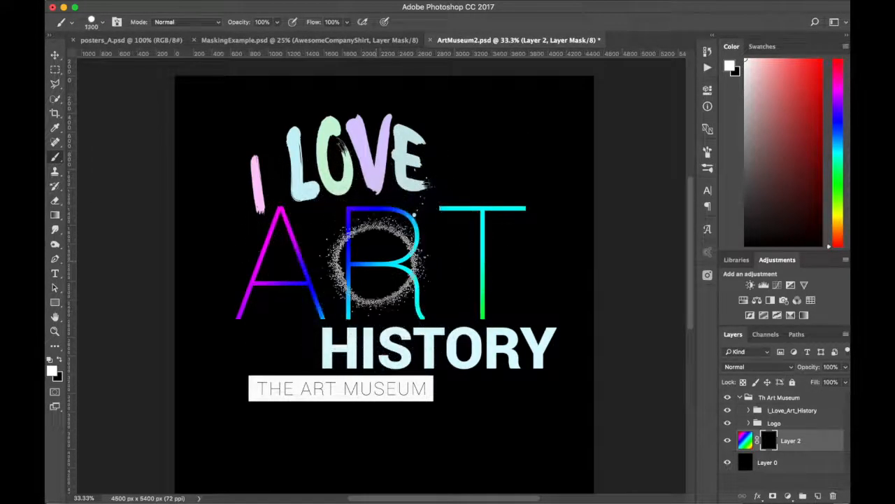
{"action": "left_click", "coordinate": [381, 238]}
{"action": "key", "text": "bracketleft"}
{"action": "key", "text": "super+z"}
- Enlarge the splatter brush to 4100 px and stamp Layer 2's mask once in white behind the centre of the lettering
{"action": "key", "text": "bracketright"}
{"action": "key", "text": "bracketright"}
{"action": "key", "text": "bracketright"}
{"action": "key", "text": "bracketright"}
{"action": "key", "text": "bracketright"}
{"action": "key", "text": "bracketright"}
{"action": "key", "text": "bracketright"}
{"action": "key", "text": "bracketright"}
{"action": "key", "text": "bracketright"}
{"action": "key", "text": "bracketright"}
{"action": "key", "text": "bracketright"}
{"action": "key", "text": "bracketright"}
{"action": "key", "text": "bracketright"}
{"action": "key", "text": "bracketright"}
{"action": "key", "text": "bracketright"}
{"action": "key", "text": "bracketright"}
{"action": "key", "text": "bracketright"}
{"action": "key", "text": "bracketright"}
{"action": "key", "text": "bracketright"}
{"action": "key", "text": "bracketright"}
{"action": "key", "text": "bracketright"}
{"action": "key", "text": "bracketright"}
{"action": "key", "text": "bracketright"}
{"action": "key", "text": "bracketright"}
{"action": "key", "text": "bracketright"}
{"action": "key", "text": "bracketright"}
{"action": "key", "text": "bracketright"}
{"action": "key", "text": "bracketright"}
{"action": "key", "text": "bracketright"}
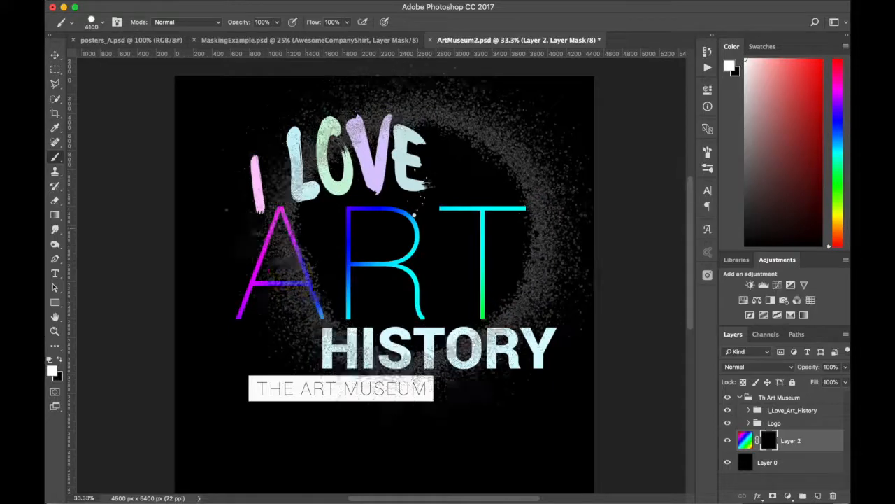
{"action": "left_click", "coordinate": [396, 278]}
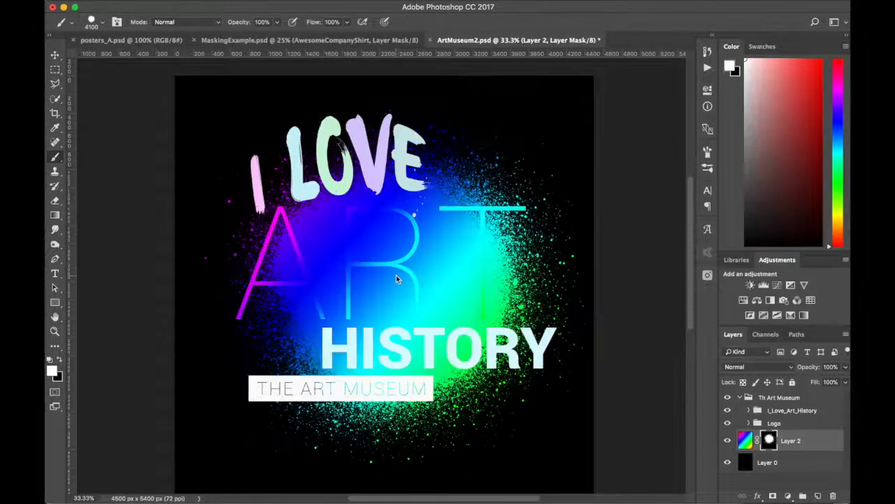
- Hide and reshow the I_Love_Art_History group to compare the colour splash with and without its lettering
{"action": "key", "text": "v"}
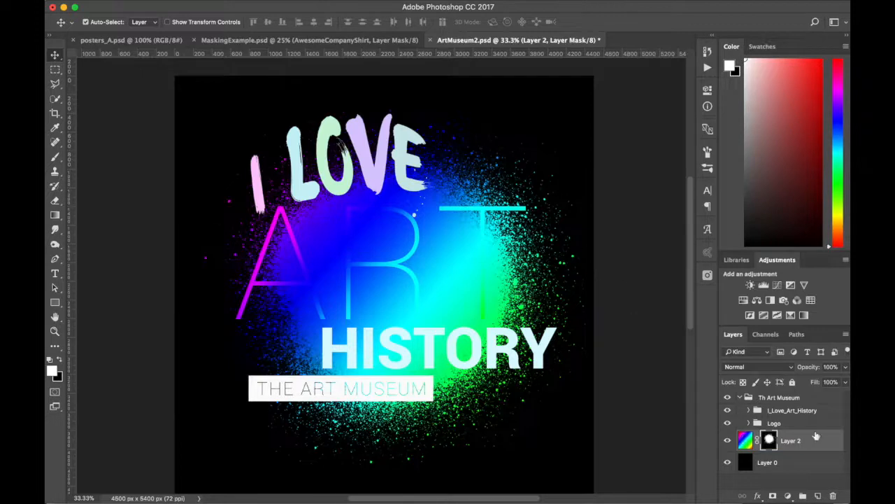
{"action": "left_click", "coordinate": [729, 411]}
{"action": "left_click", "coordinate": [728, 411]}
- Try Layer 2's colour splash at 45% opacity and return it to 100%
{"action": "left_click", "coordinate": [744, 440]}
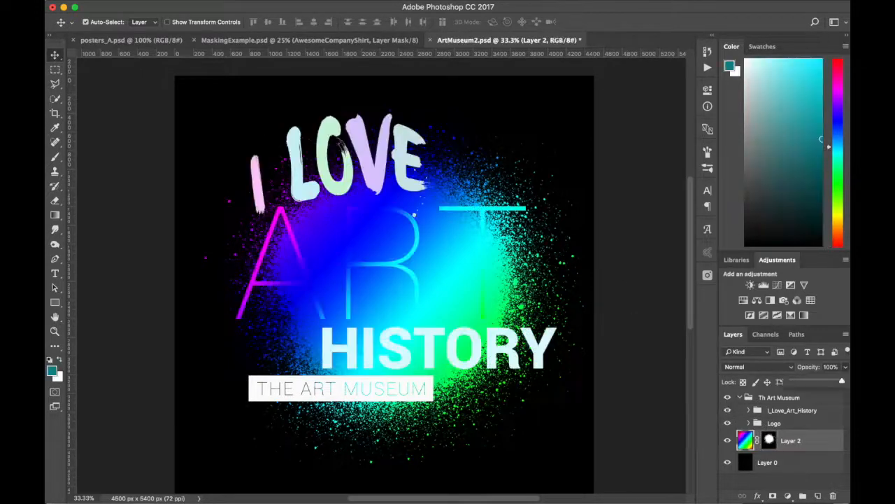
{"action": "left_click", "coordinate": [801, 381]}
{"action": "left_click_drag", "start_coordinate": [802, 380], "coordinate": [814, 381]}
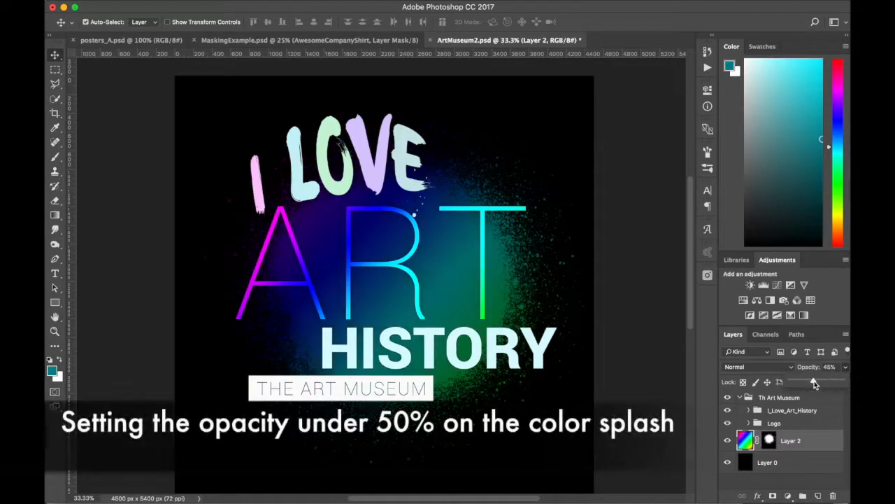
{"action": "left_click_drag", "start_coordinate": [814, 381], "coordinate": [848, 379]}
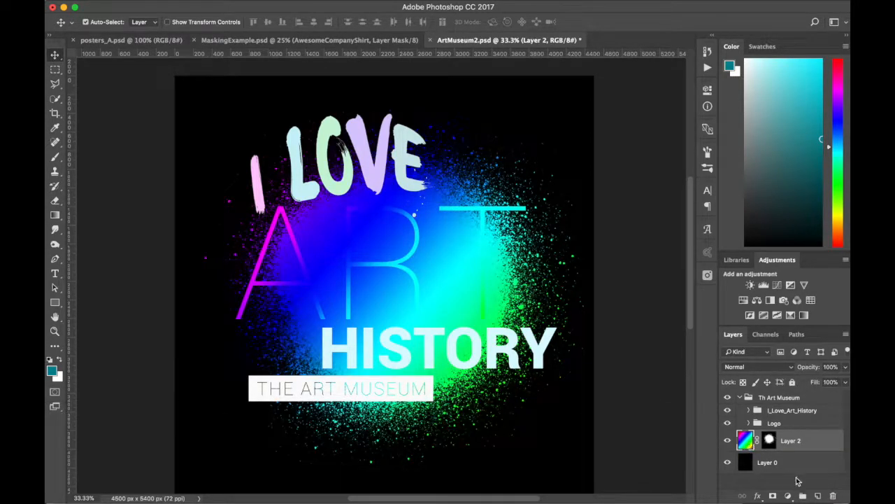
- Scale Layer 2's masked gradient splash down slightly and proportionally about its centre
{"action": "key", "text": "super+t"}
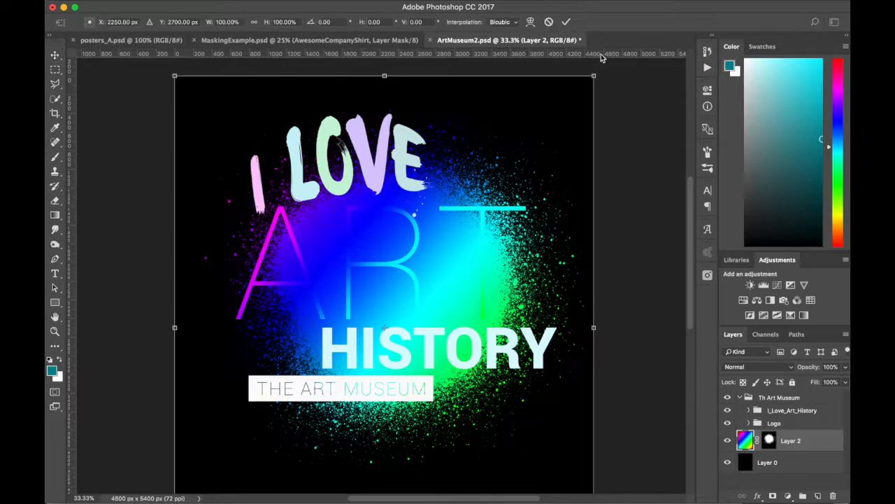
{"action": "mouse_move", "coordinate": [594, 77]}
{"action": "left_mouse_down"}
{"action": "mouse_move", "coordinate": [558, 112]}
{"action": "mouse_move", "coordinate": [569, 109]}
{"action": "left_mouse_up"}
{"action": "key", "text": "Return"}
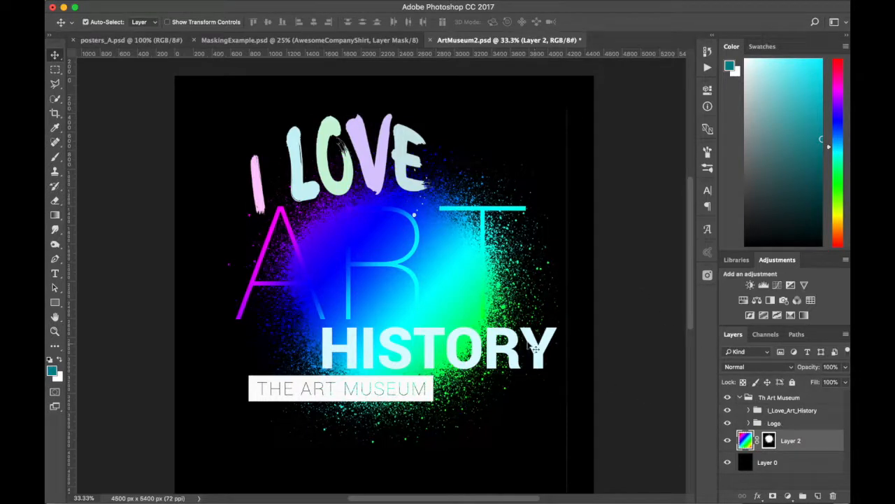
- Expand the Logo and I_Love_Art_History groups and hide the brightness adjustment clipped to the ART text, keeping its gradient fill shown
{"action": "left_click", "coordinate": [747, 424]}
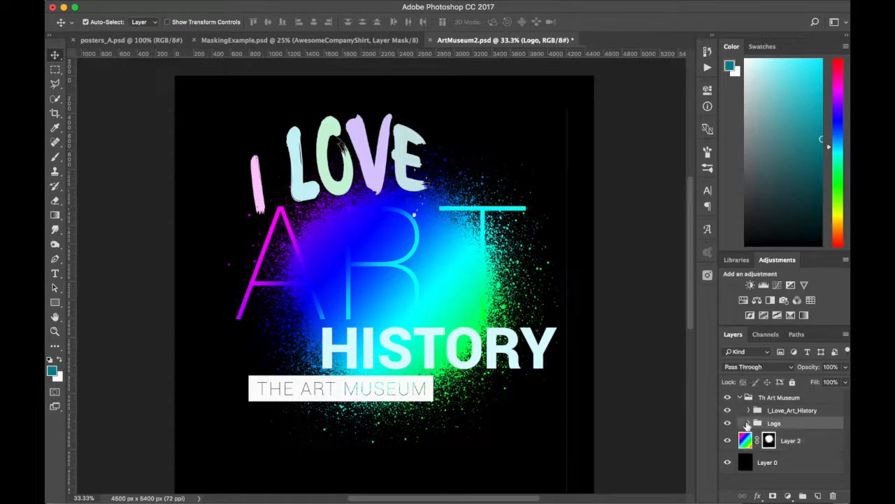
{"action": "left_click", "coordinate": [748, 423]}
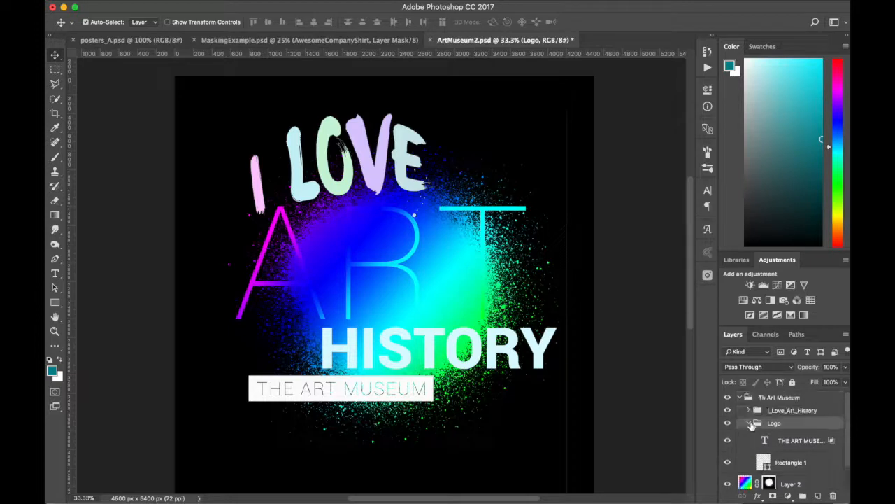
{"action": "left_click", "coordinate": [749, 412]}
{"action": "scroll", "coordinate": [749, 415], "scroll_direction": "down", "scroll_amount": 3}
{"action": "left_click", "coordinate": [727, 448]}
{"action": "left_click", "coordinate": [728, 449]}
{"action": "left_click", "coordinate": [728, 426]}
{"action": "scroll", "coordinate": [727, 429], "scroll_direction": "up", "scroll_amount": 1}
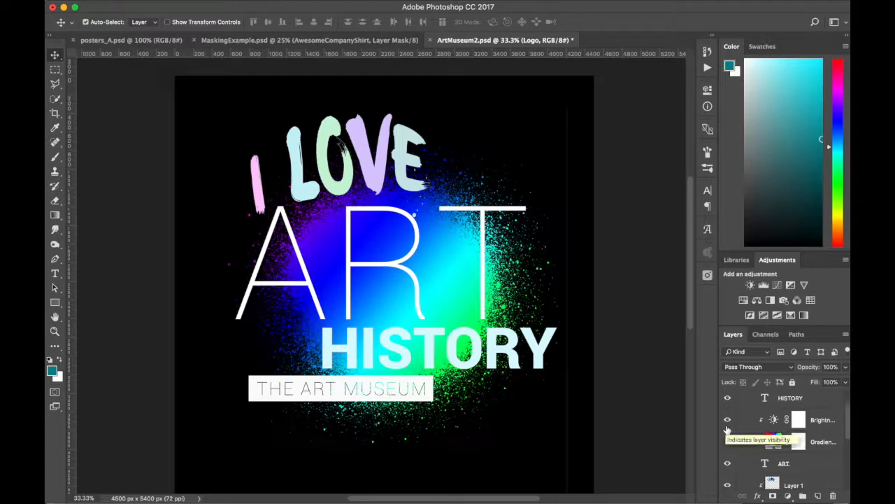
{"action": "left_click", "coordinate": [727, 424]}
{"action": "left_click", "coordinate": [729, 439]}
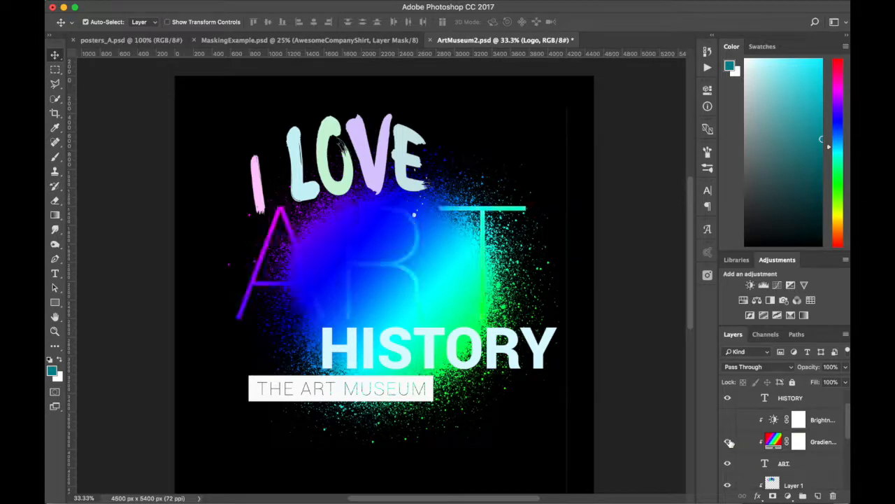
- Load Layer 2's mask as a selection, fill it with black on the mask of ART's gradient fill, and deselect
{"action": "scroll", "coordinate": [730, 441], "scroll_direction": "down", "scroll_amount": 3}
{"action": "scroll", "coordinate": [730, 444], "scroll_direction": "down", "scroll_amount": 2}
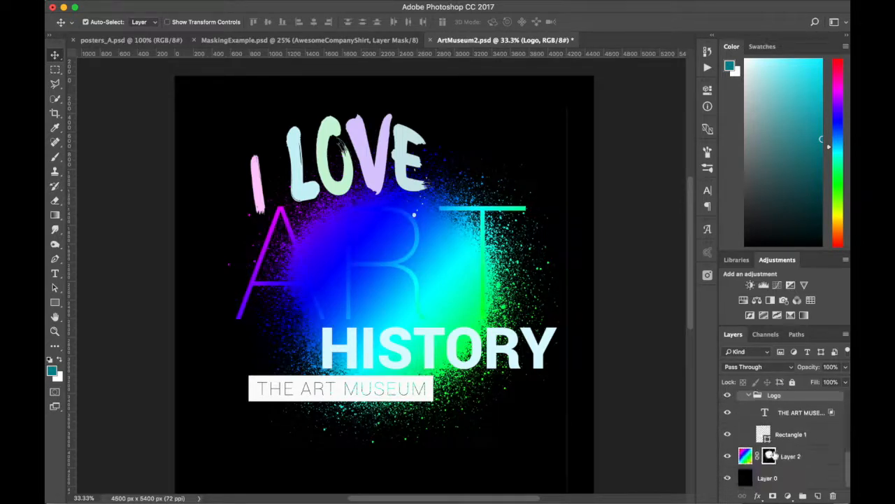
{"action": "left_click", "coordinate": [769, 456], "text": "super"}
{"action": "scroll", "coordinate": [783, 416], "scroll_direction": "up", "scroll_amount": 2}
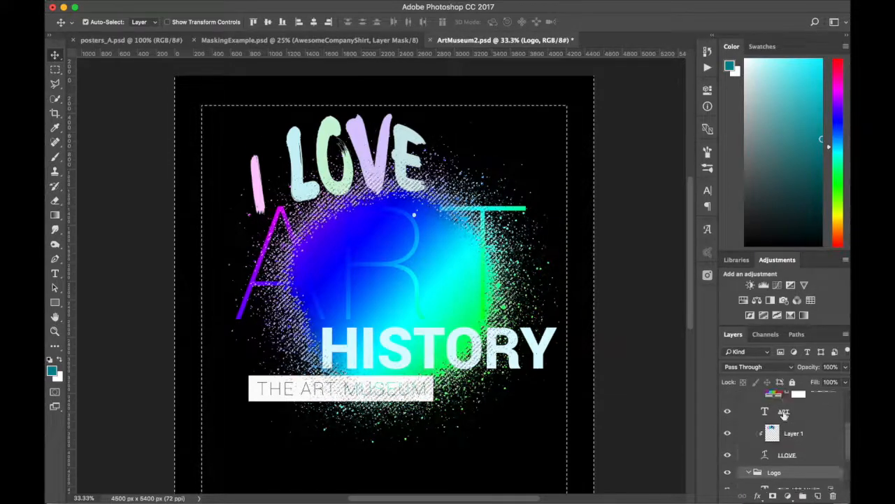
{"action": "left_click", "coordinate": [798, 419]}
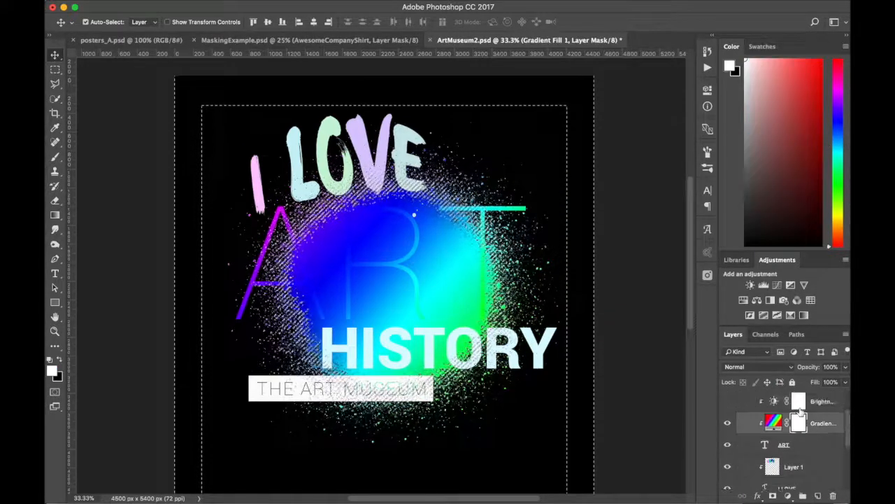
{"action": "key", "text": "super+BackSpace"}
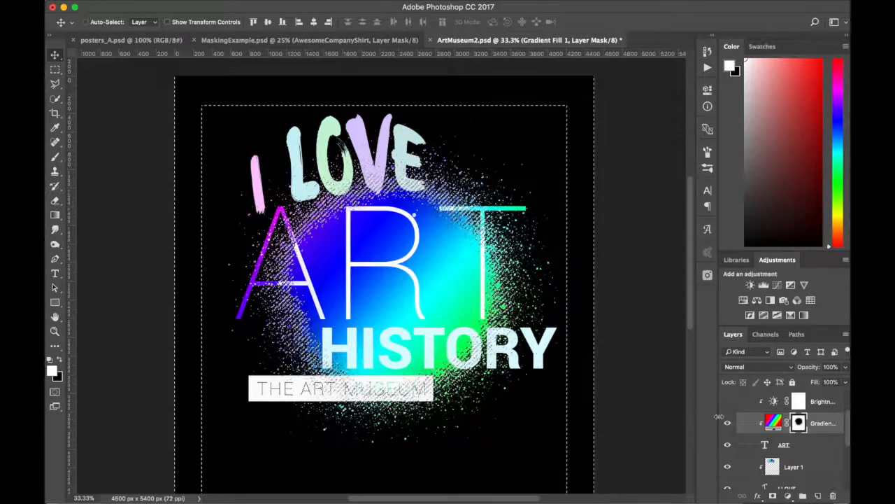
{"action": "key", "text": "super+d"}
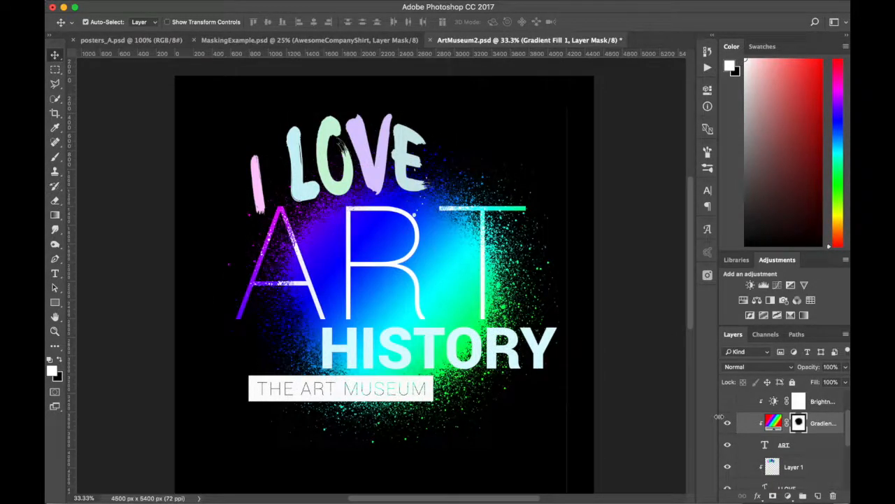
- Load Layer 2's mask as a selection again, compare it with the mask of ART's gradient fill, and deselect
{"action": "scroll", "coordinate": [779, 435], "scroll_direction": "down", "scroll_amount": 5}
{"action": "left_click", "coordinate": [769, 456]}
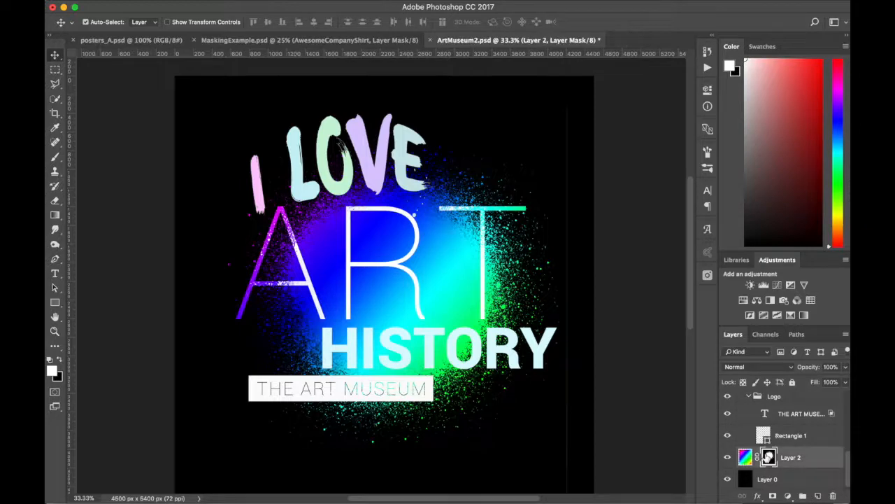
{"action": "left_click", "coordinate": [769, 457], "text": "super"}
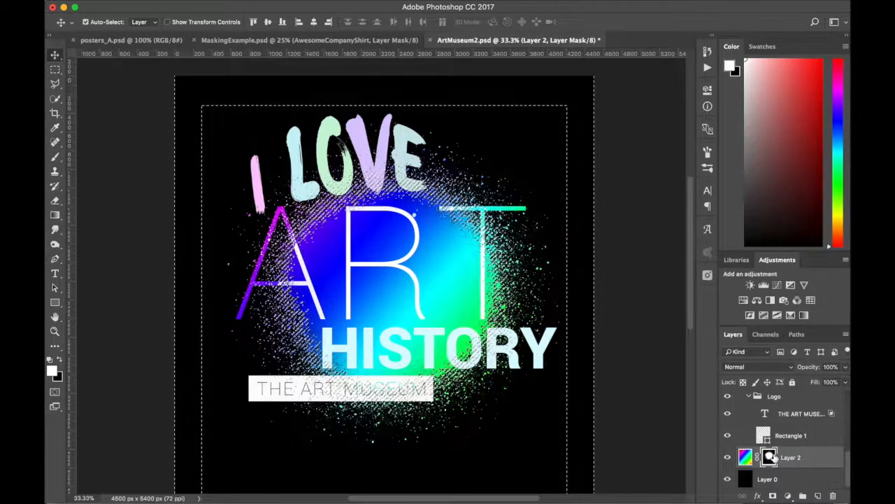
{"action": "scroll", "coordinate": [783, 455], "scroll_direction": "up", "scroll_amount": 5}
{"action": "scroll", "coordinate": [796, 451], "scroll_direction": "down", "scroll_amount": 4}
{"action": "scroll", "coordinate": [796, 451], "scroll_direction": "up", "scroll_amount": 5}
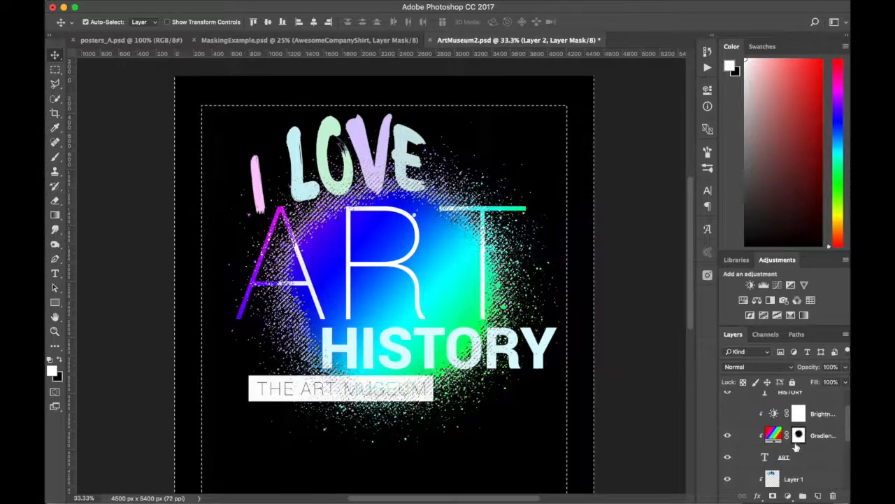
{"action": "key", "text": "super+d"}
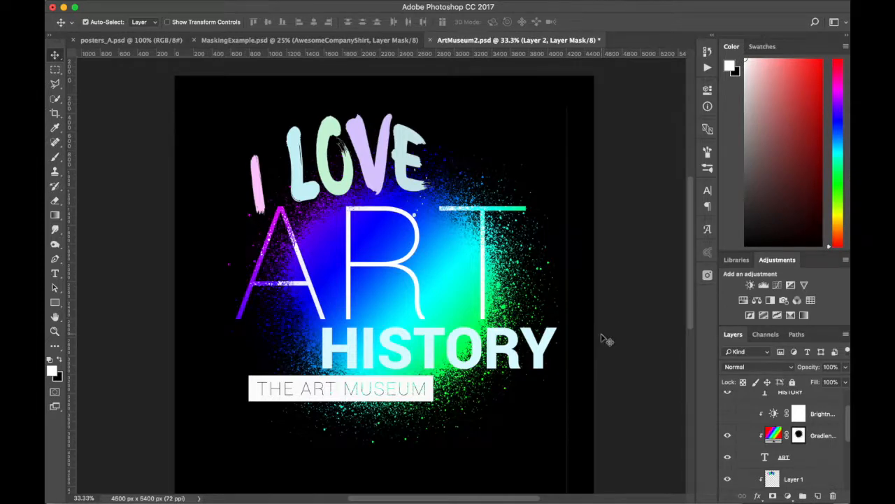
- Select the ART text, set its Roboto font weight to Regular and commit the edit
{"action": "double_click", "coordinate": [764, 457]}
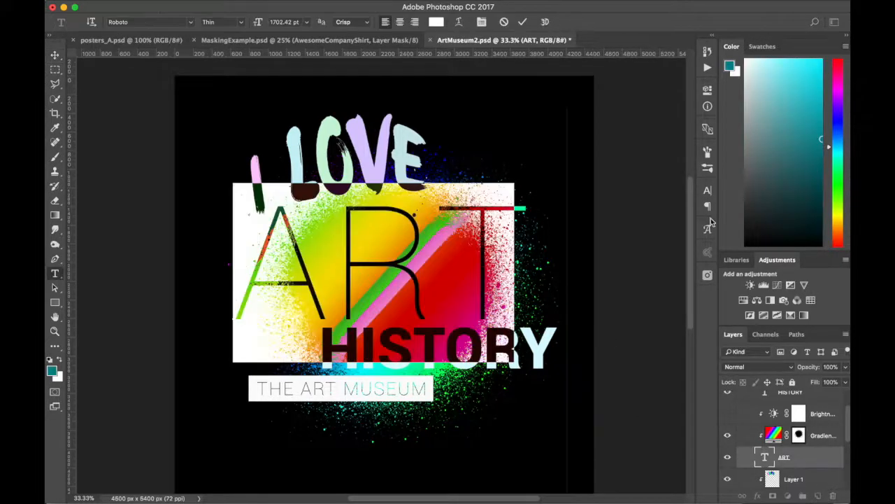
{"action": "left_click", "coordinate": [708, 191]}
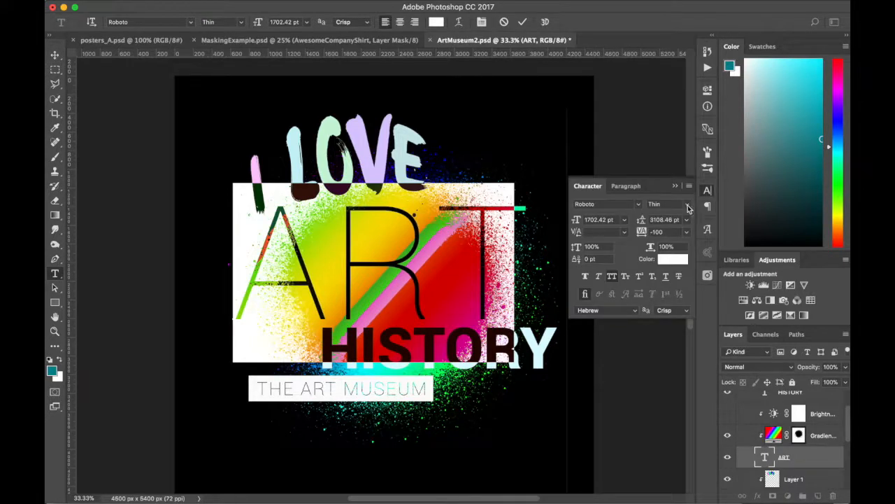
{"action": "left_click", "coordinate": [689, 204]}
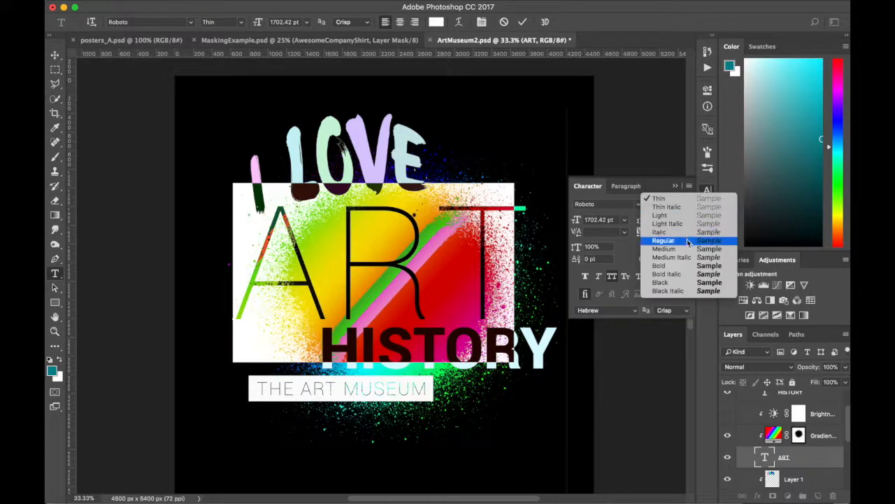
{"action": "left_click", "coordinate": [687, 241]}
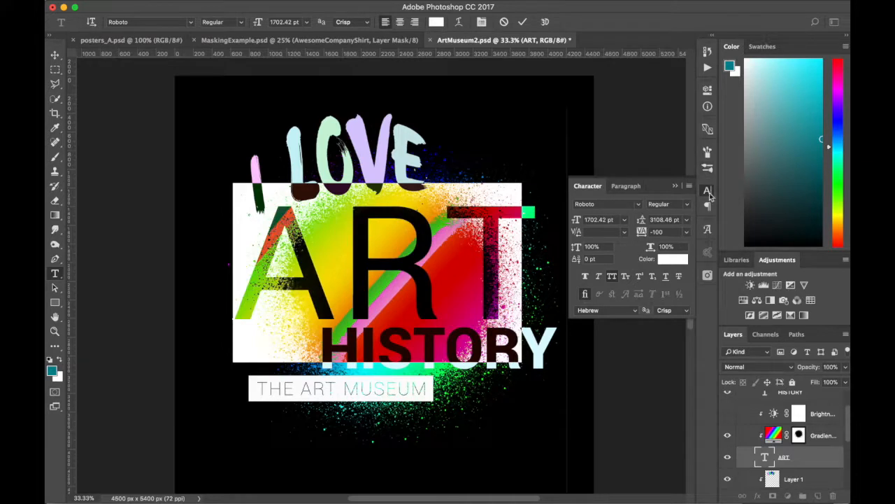
{"action": "left_click", "coordinate": [55, 52]}
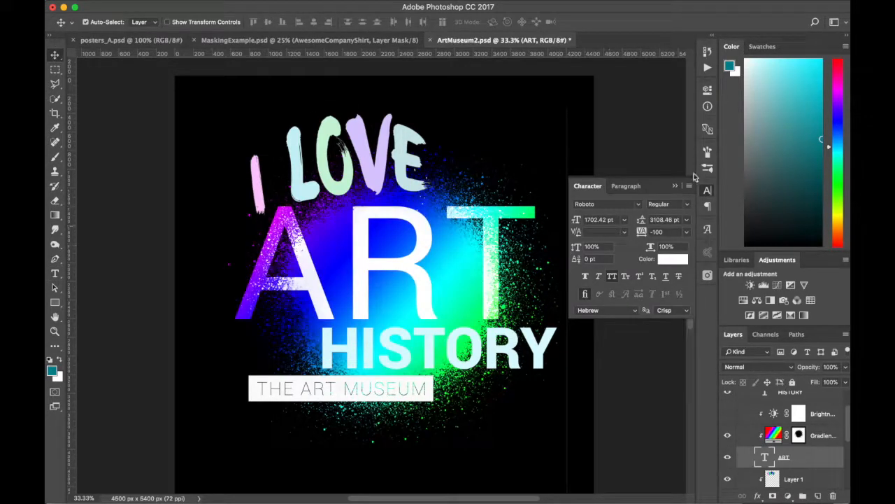
- Try the Black weight on the ART text and return it to Regular
{"action": "left_click", "coordinate": [688, 201]}
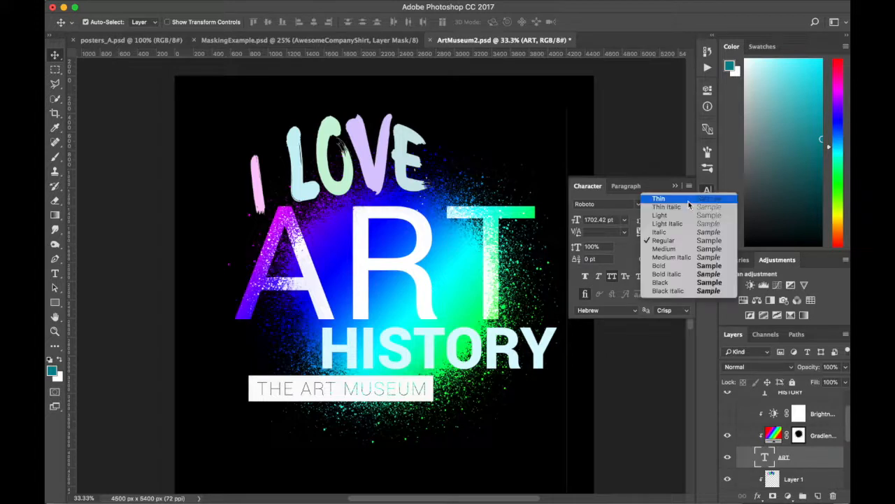
{"action": "left_click", "coordinate": [684, 282]}
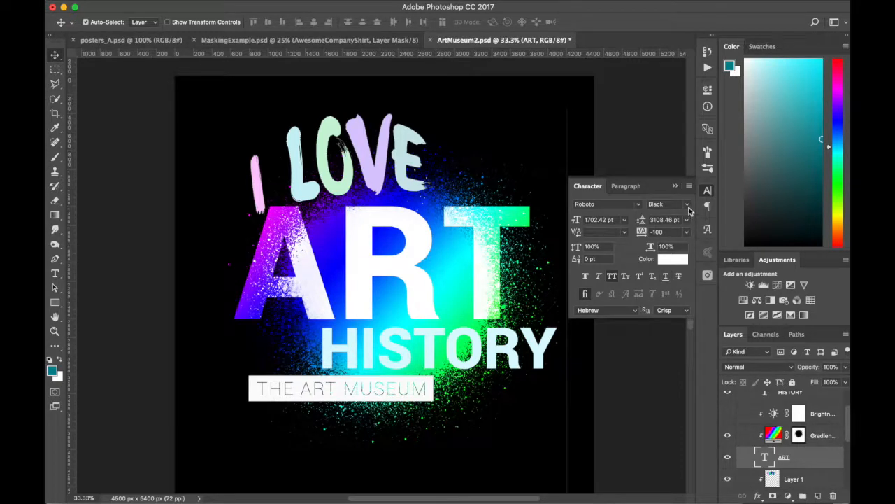
{"action": "left_click", "coordinate": [688, 209]}
{"action": "left_click", "coordinate": [685, 246]}
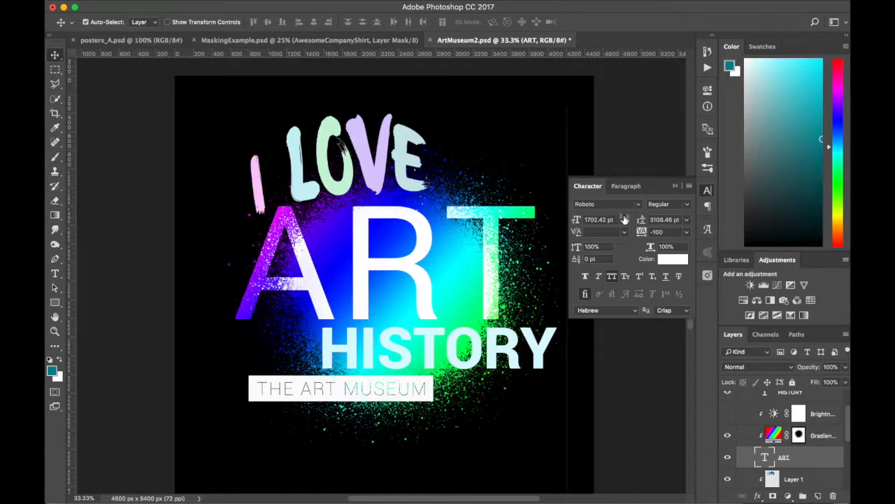
- Set the ART text's Roboto weight to Light and collapse the character settings
{"action": "left_click", "coordinate": [688, 207]}
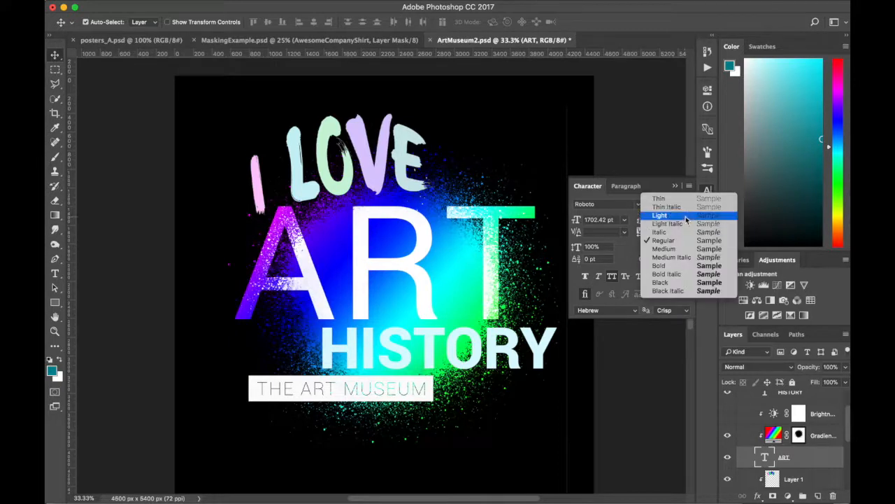
{"action": "left_click", "coordinate": [685, 221]}
{"action": "left_click", "coordinate": [709, 193]}
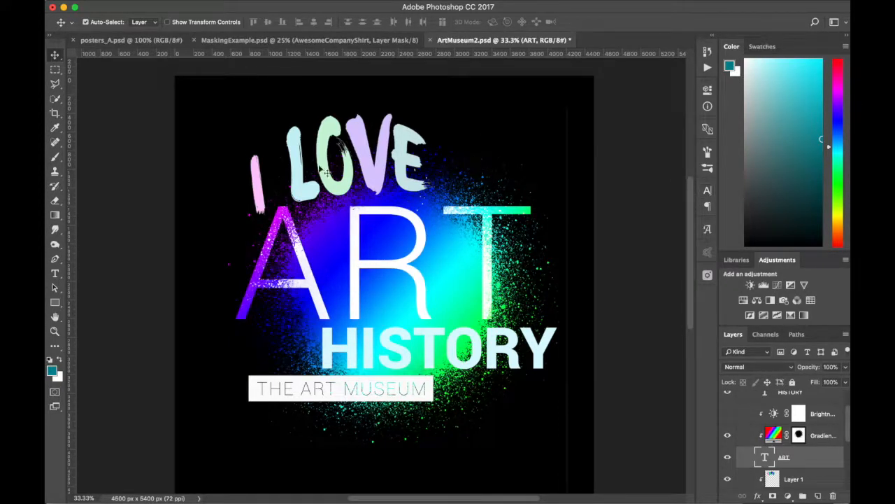
- Nudge the ART text slightly to the right and down
{"action": "key", "text": "shift+Right"}
{"action": "key", "text": "shift+Right"}
{"action": "key", "text": "shift+Right"}
{"action": "key", "text": "shift+Right"}
{"action": "key", "text": "shift+Down"}
{"action": "key", "text": "shift+Down"}
{"action": "key", "text": "shift+Down"}
{"action": "key", "text": "shift+Up"}
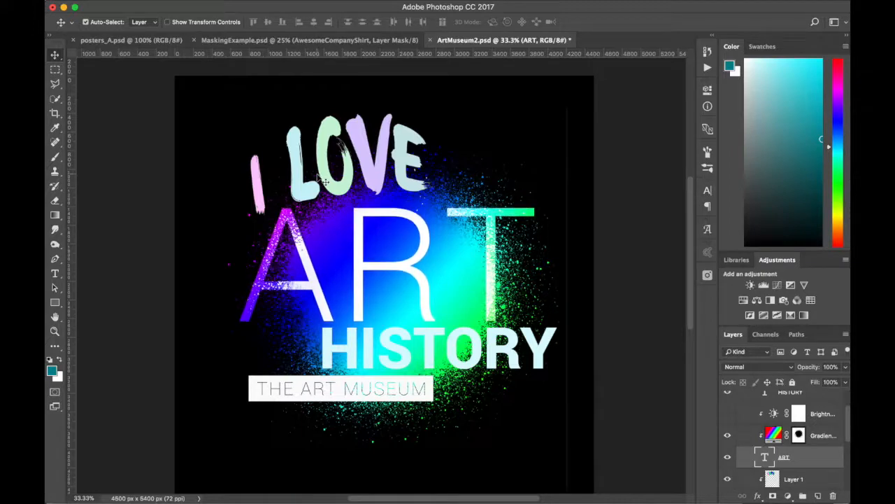
{"action": "key", "text": "z"}
{"action": "left_click", "coordinate": [441, 237], "text": "alt"}
{"action": "left_click", "coordinate": [440, 237], "text": "alt"}
{"action": "left_click", "coordinate": [371, 199]}
{"action": "left_click", "coordinate": [370, 199]}
{"action": "key", "text": "v"}
{"action": "left_click", "coordinate": [384, 136]}
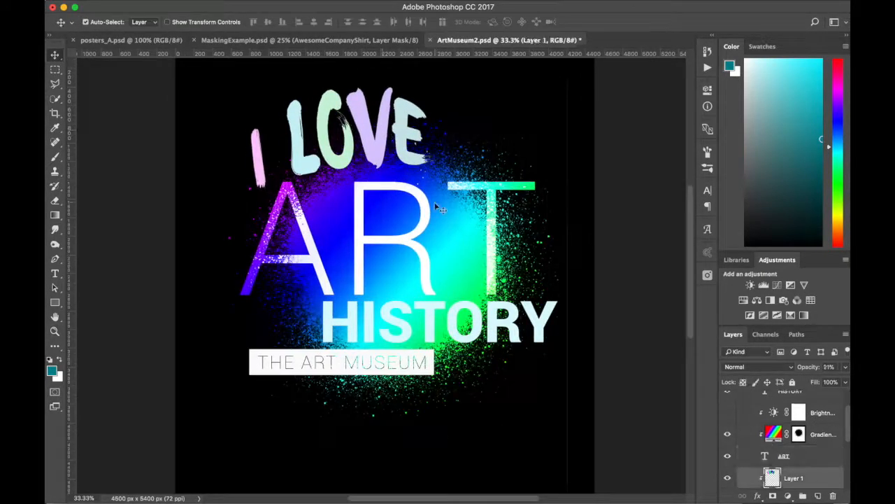
{"action": "key", "text": "super+t"}
{"action": "left_click_drag", "start_coordinate": [458, 78], "coordinate": [440, 96]}
{"action": "key", "text": "Escape"}
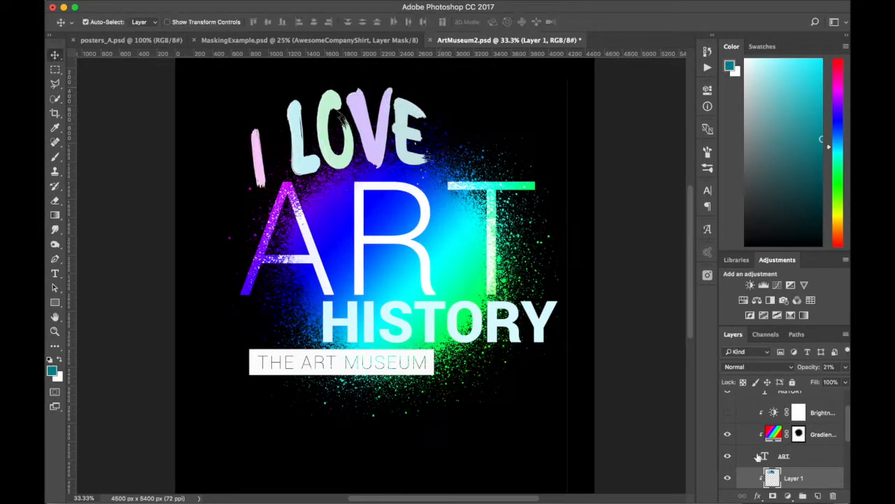
- Start a free transform on the I LOVE text together with its clipped Layer 1 and scale both down proportionally
{"action": "scroll", "coordinate": [759, 456], "scroll_direction": "down", "scroll_amount": 2}
{"action": "key", "text": "super+r"}
{"action": "key", "text": "super+t"}
{"action": "left_click_drag", "start_coordinate": [451, 199], "coordinate": [422, 182]}
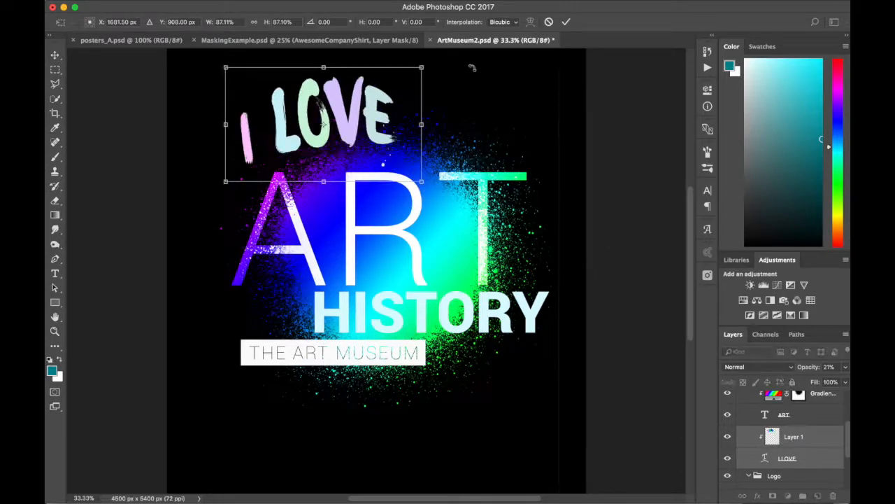
{"action": "left_click_drag", "start_coordinate": [423, 67], "coordinate": [389, 56]}
- Tilt the I LOVE lettering counterclockwise, position it just above the A of ART and apply the transform
{"action": "mouse_move", "coordinate": [364, 122]}
{"action": "left_mouse_down"}
{"action": "mouse_move", "coordinate": [343, 125]}
{"action": "mouse_move", "coordinate": [351, 120]}
{"action": "left_mouse_up"}
{"action": "mouse_move", "coordinate": [365, 72]}
{"action": "left_mouse_down"}
{"action": "mouse_move", "coordinate": [351, 91]}
{"action": "mouse_move", "coordinate": [359, 72]}
{"action": "left_mouse_up"}
{"action": "mouse_move", "coordinate": [323, 122]}
{"action": "left_mouse_down"}
{"action": "mouse_move", "coordinate": [300, 117]}
{"action": "mouse_move", "coordinate": [309, 126]}
{"action": "left_mouse_up"}
{"action": "mouse_move", "coordinate": [345, 84]}
{"action": "left_mouse_down"}
{"action": "mouse_move", "coordinate": [366, 76]}
{"action": "mouse_move", "coordinate": [345, 82]}
{"action": "left_mouse_up"}
{"action": "key", "text": "shift+Right"}
{"action": "key", "text": "shift+Right"}
{"action": "key", "text": "shift+Right"}
{"action": "key", "text": "shift+Down"}
{"action": "key", "text": "shift+Down"}
{"action": "key", "text": "shift+Up"}
{"action": "key", "text": "shift+Up"}
{"action": "key", "text": "shift+Right"}
{"action": "key", "text": "shift+Right"}
{"action": "key", "text": "shift+Right"}
{"action": "key", "text": "shift+Right"}
{"action": "key", "text": "shift+Up"}
{"action": "key", "text": "shift+Up"}
{"action": "left_click_drag", "start_coordinate": [349, 83], "coordinate": [347, 80]}
{"action": "key", "text": "Return"}
- Try a 51 px outside stroke on the HISTORY text in a pale colour sampled from the R of ART
{"action": "left_click", "coordinate": [536, 340]}
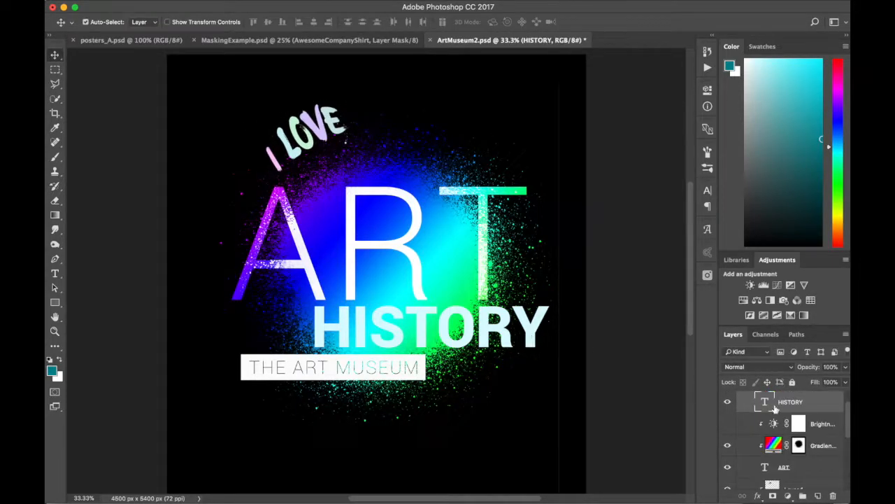
{"action": "left_click", "coordinate": [758, 495]}
{"action": "left_click", "coordinate": [758, 495]}
{"action": "left_click", "coordinate": [758, 495]}
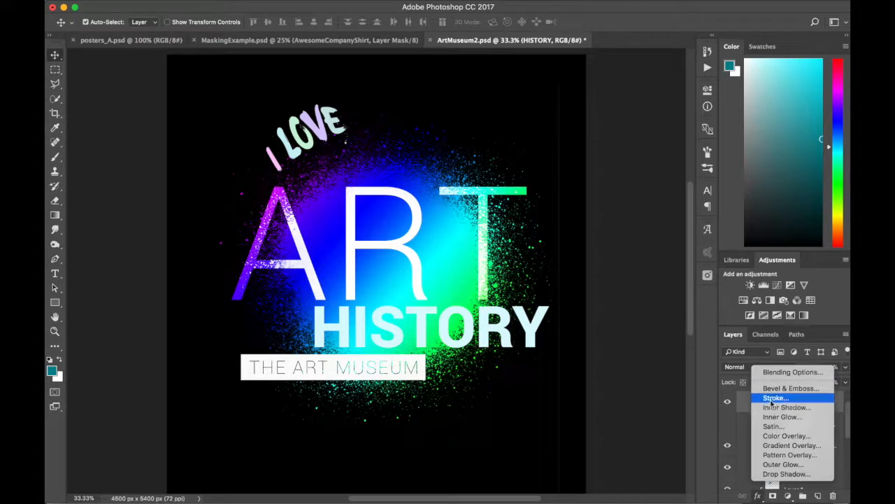
{"action": "left_click", "coordinate": [774, 398]}
{"action": "left_click_drag", "start_coordinate": [444, 120], "coordinate": [508, 400]}
{"action": "left_click_drag", "start_coordinate": [488, 436], "coordinate": [497, 436]}
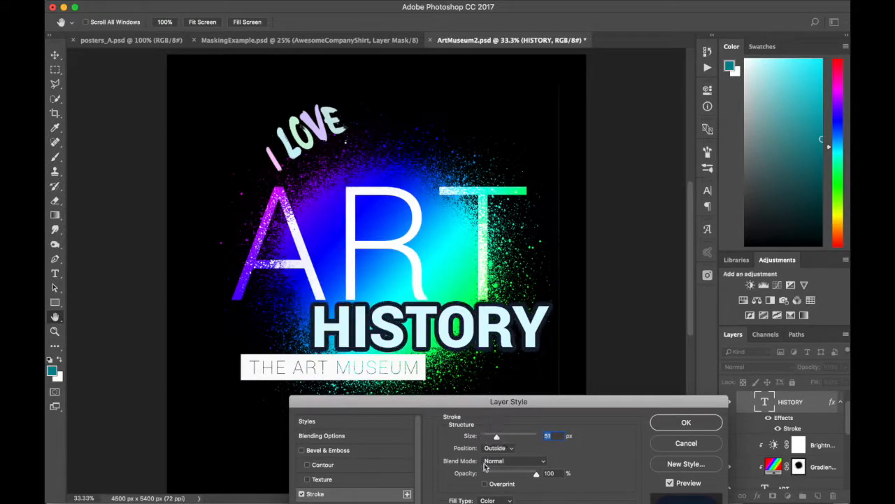
{"action": "scroll", "coordinate": [485, 465], "scroll_direction": "down", "scroll_amount": 1}
{"action": "left_click_drag", "start_coordinate": [531, 405], "coordinate": [570, 364]}
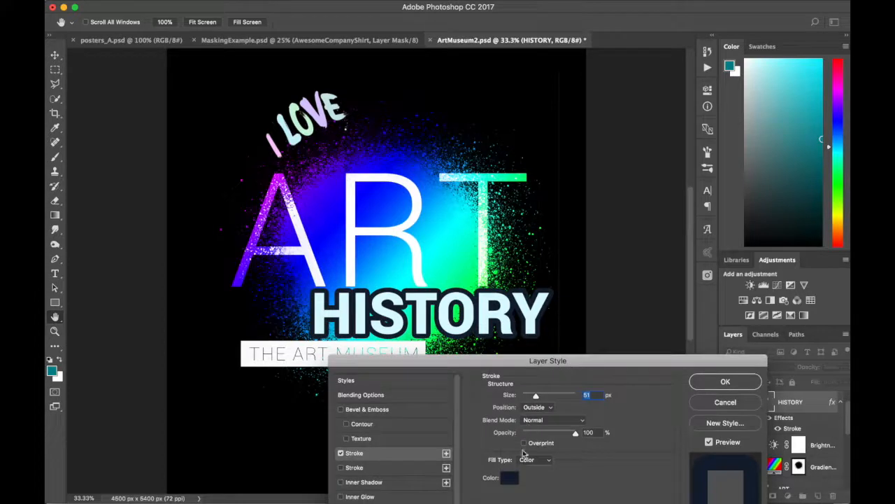
{"action": "left_click", "coordinate": [510, 477]}
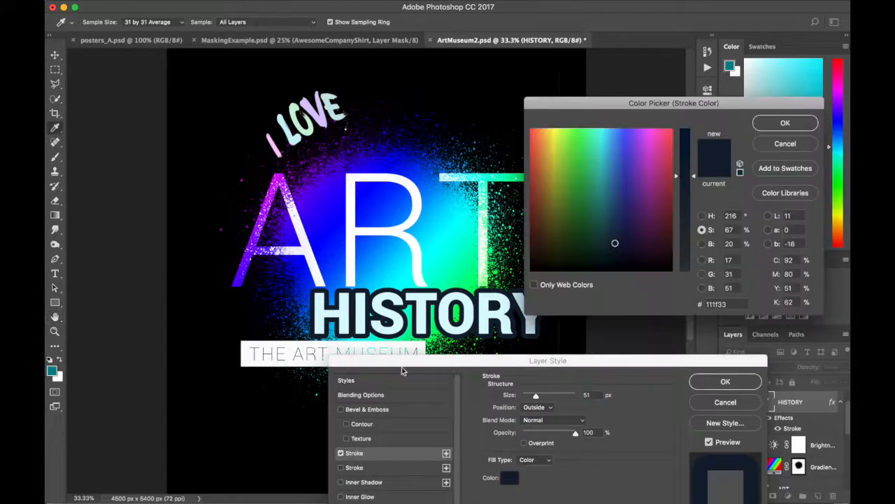
{"action": "left_click", "coordinate": [355, 269]}
{"action": "left_click", "coordinate": [771, 123]}
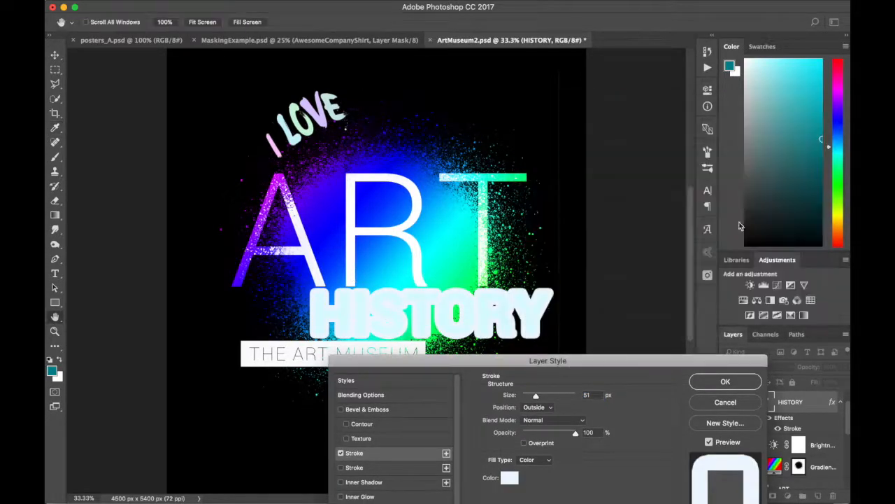
{"action": "left_click", "coordinate": [725, 403]}
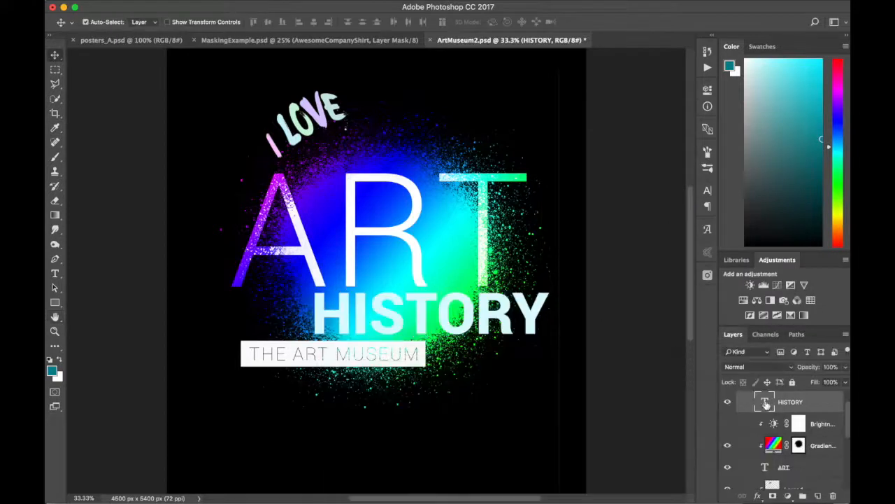
{"action": "left_click", "coordinate": [846, 384]}
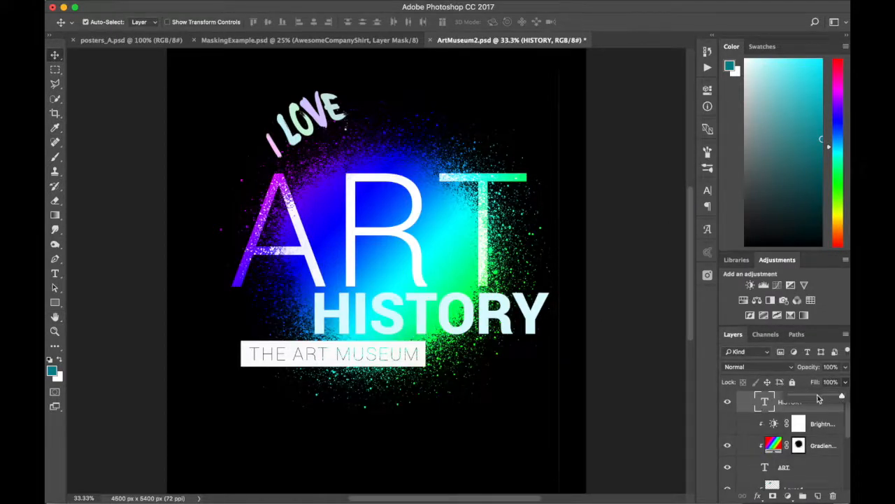
{"action": "left_click", "coordinate": [771, 406]}
{"action": "scroll", "coordinate": [772, 407], "scroll_direction": "up", "scroll_amount": 1}
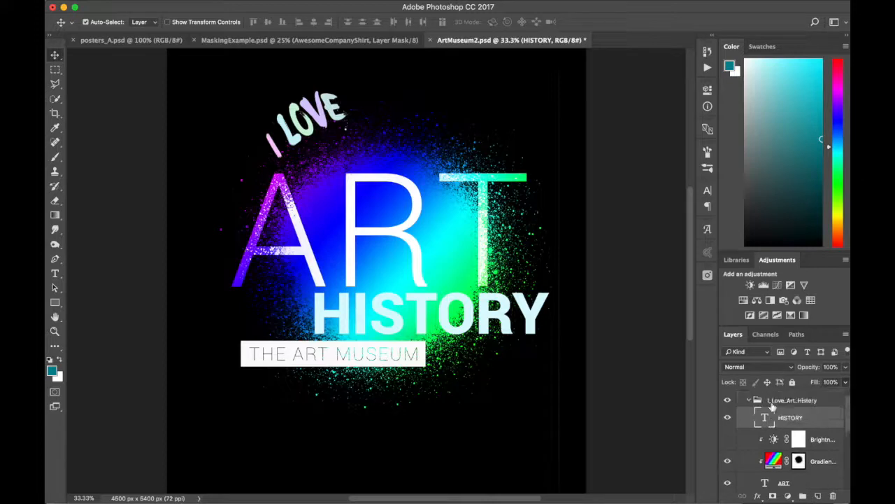
- Add a stroke to the HISTORY text and sample its light blue colour, #ceeaff, from the R of ART
{"action": "left_click", "coordinate": [758, 496]}
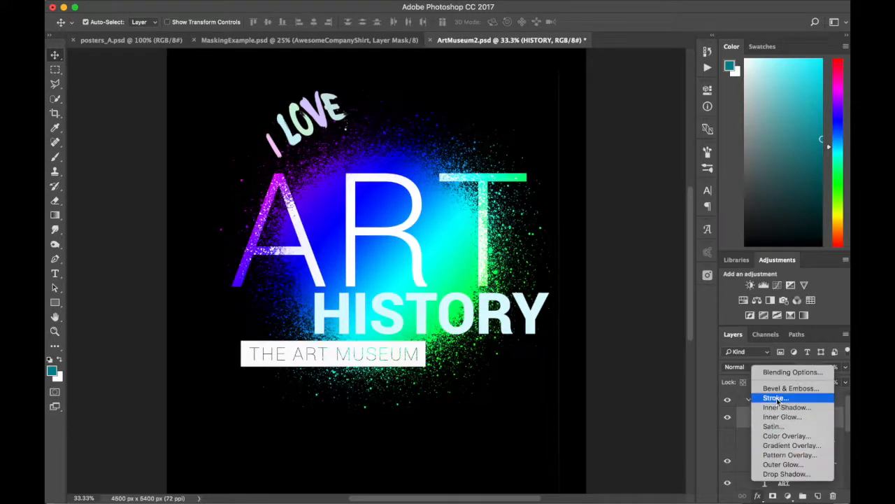
{"action": "left_click", "coordinate": [774, 397]}
{"action": "mouse_move", "coordinate": [476, 122]}
{"action": "left_mouse_down"}
{"action": "mouse_move", "coordinate": [464, 382]}
{"action": "mouse_move", "coordinate": [543, 375]}
{"action": "left_mouse_up"}
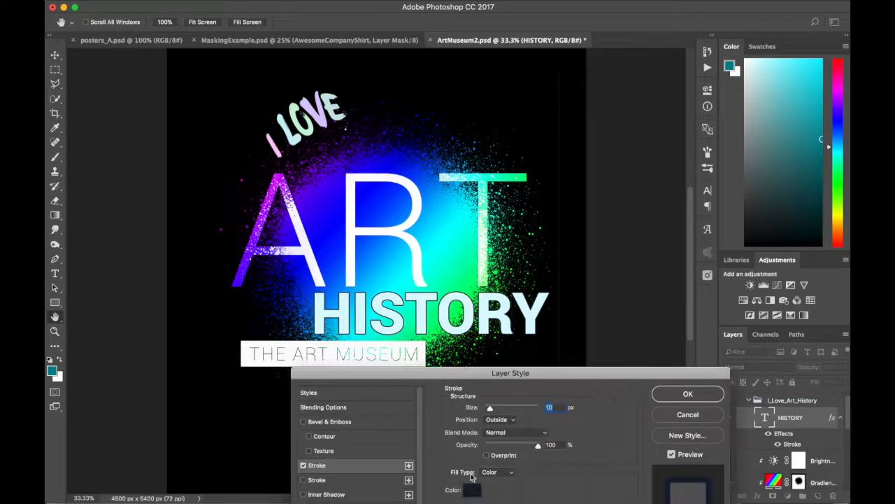
{"action": "left_click", "coordinate": [473, 490]}
{"action": "left_click", "coordinate": [354, 279]}
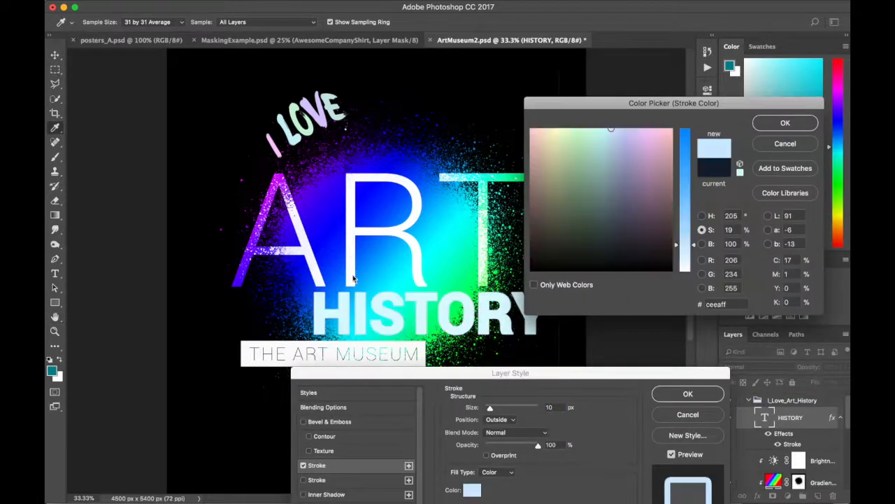
{"action": "left_click", "coordinate": [777, 124]}
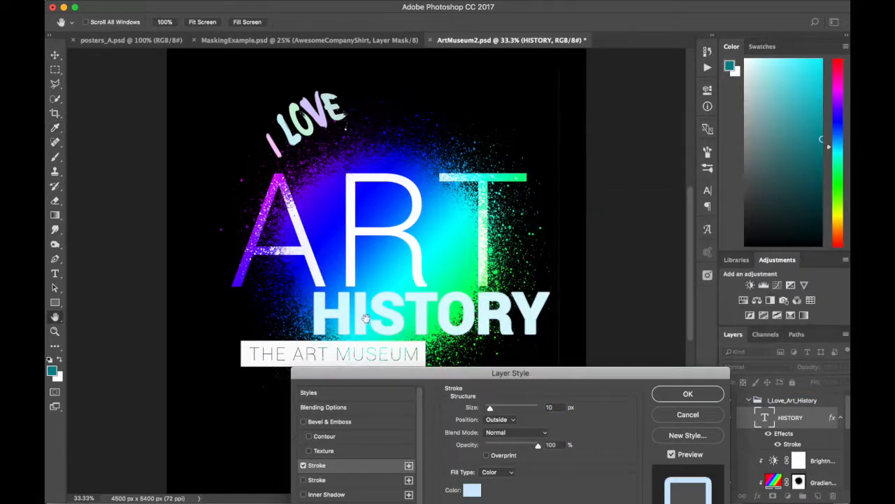
- Change HISTORY's stroke colour to white #ffffff, set its size to 38 px and apply the layer style
{"action": "left_click_drag", "start_coordinate": [561, 373], "coordinate": [626, 358]}
{"action": "left_click", "coordinate": [536, 476]}
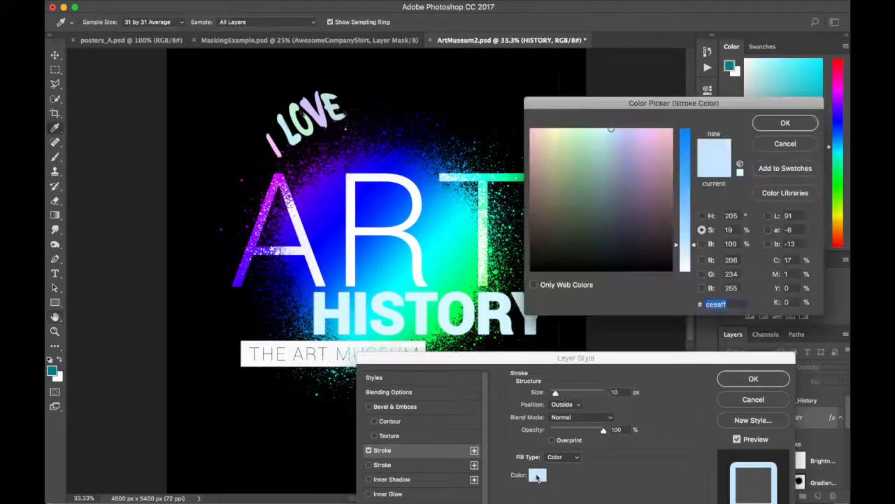
{"action": "left_click", "coordinate": [353, 258]}
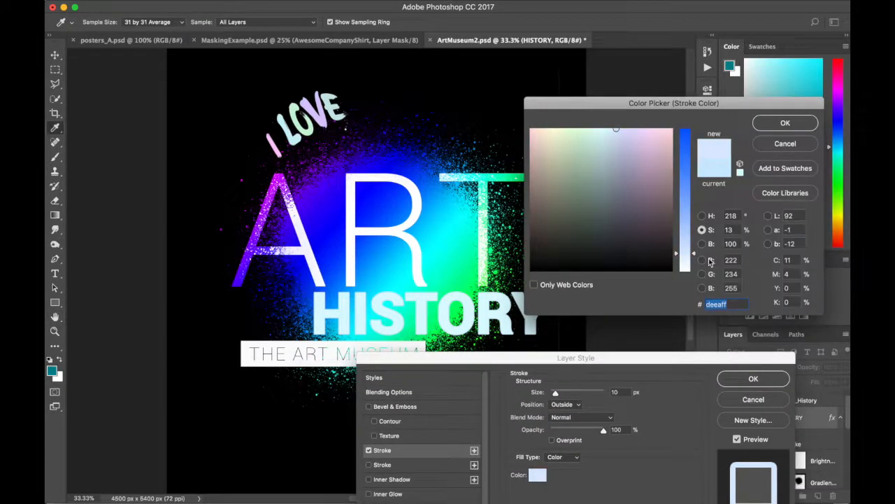
{"action": "left_click_drag", "start_coordinate": [687, 259], "coordinate": [682, 283]}
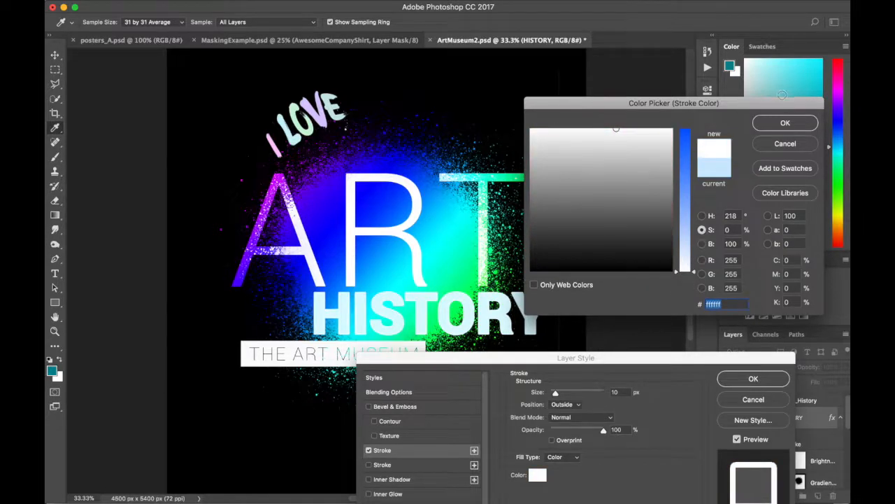
{"action": "left_click", "coordinate": [785, 124]}
{"action": "left_click_drag", "start_coordinate": [555, 396], "coordinate": [562, 396]}
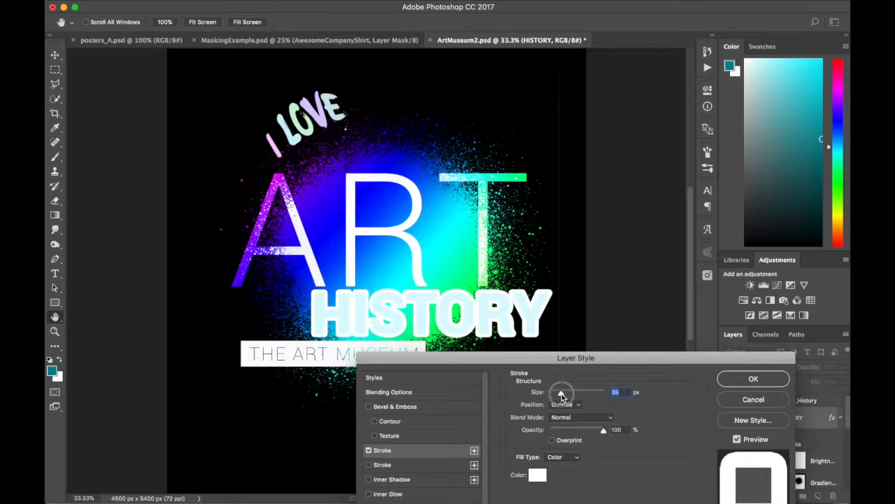
{"action": "left_click", "coordinate": [741, 384]}
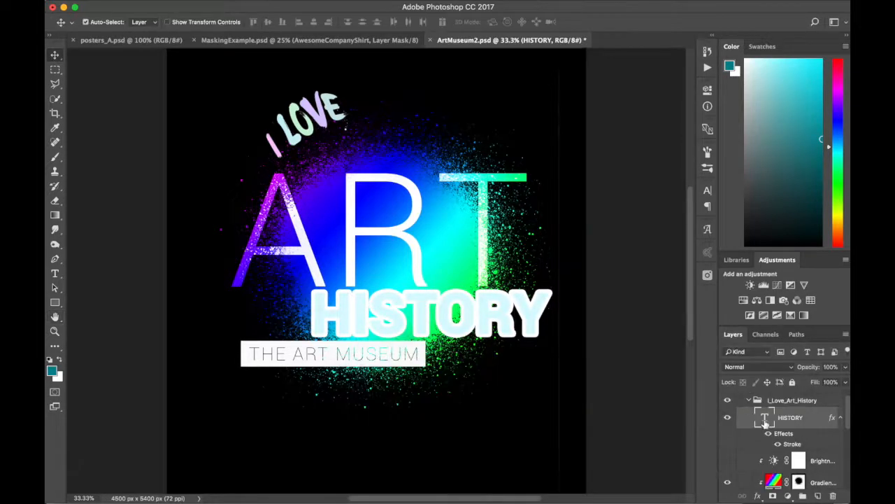
- Check HISTORY's stroke by hiding and showing it, and set the layer's Fill to 0% to leave only the outline
{"action": "left_click", "coordinate": [778, 445]}
{"action": "left_click", "coordinate": [777, 444]}
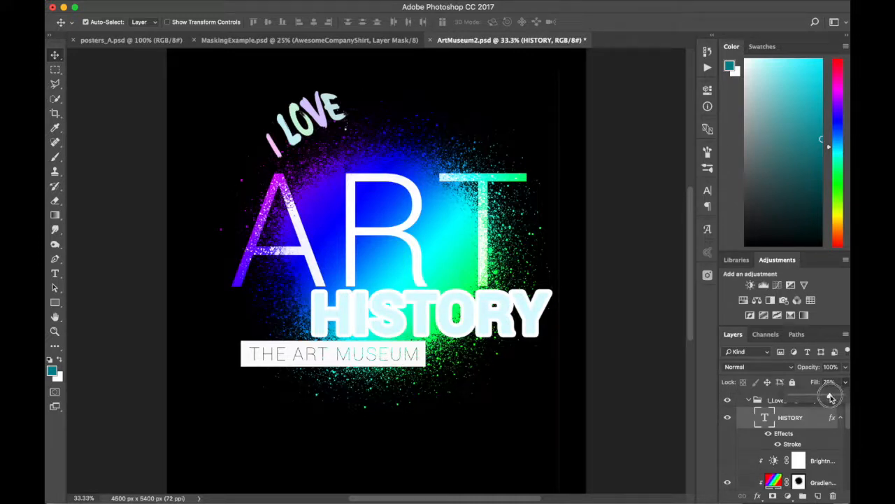
{"action": "left_click", "coordinate": [821, 396]}
{"action": "left_click_drag", "start_coordinate": [821, 397], "coordinate": [773, 397]}
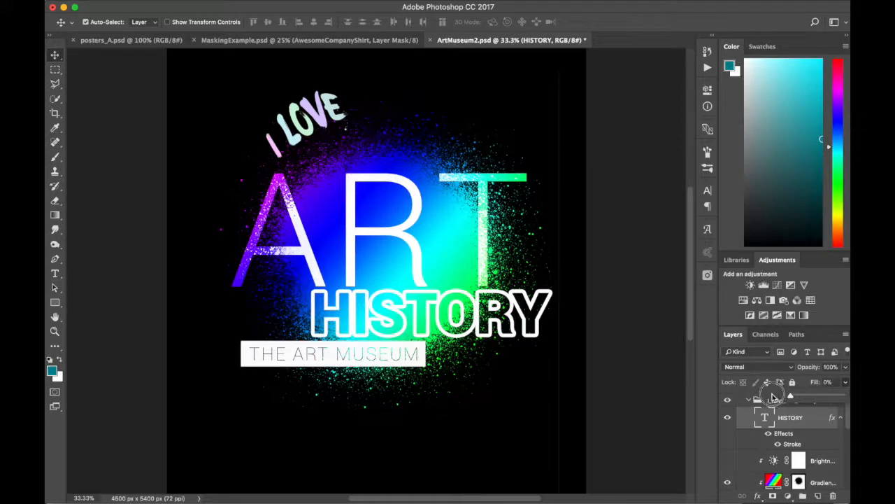
{"action": "left_click", "coordinate": [581, 360]}
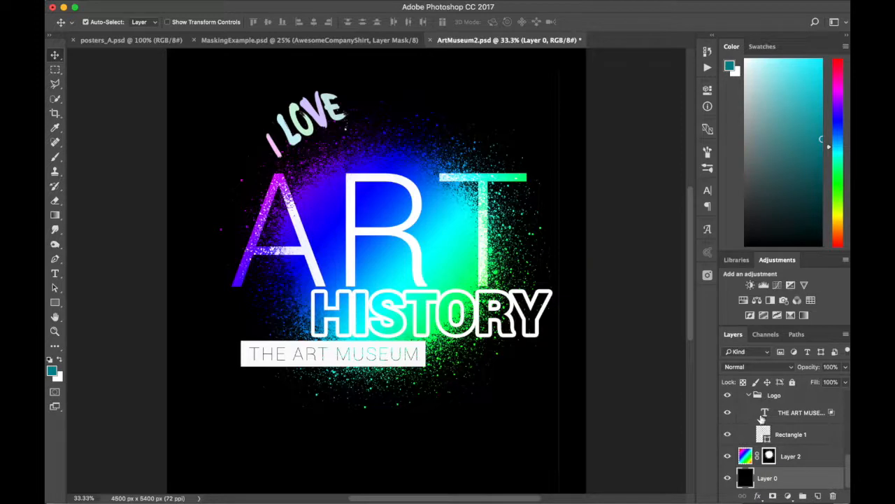
- Set the HISTORY text's tracking to 50 and shift the word left beneath ART
{"action": "left_click", "coordinate": [520, 332]}
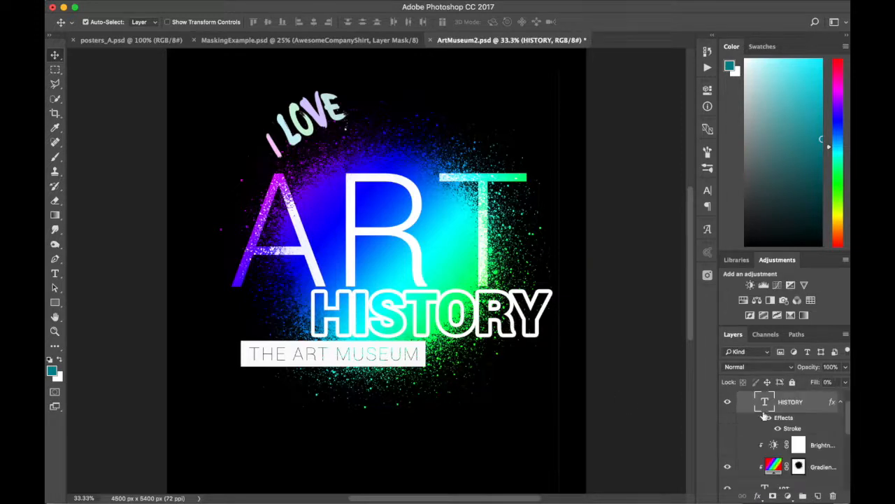
{"action": "left_click", "coordinate": [708, 190]}
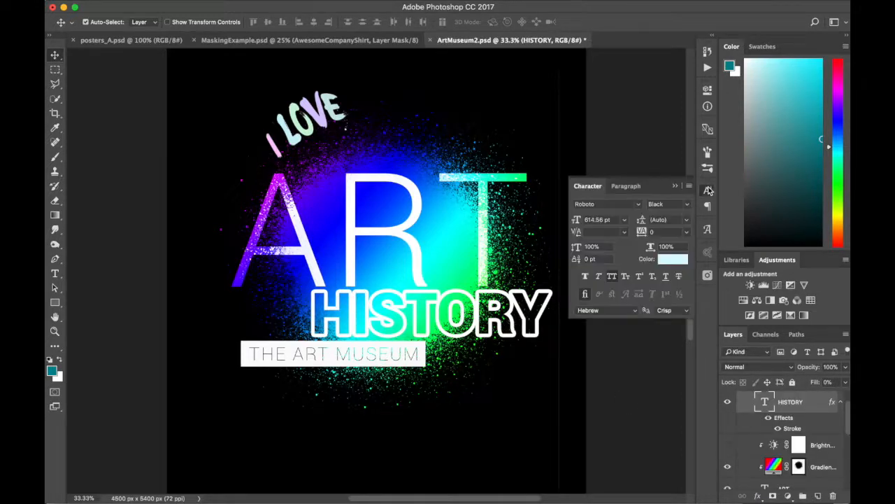
{"action": "left_click", "coordinate": [686, 233]}
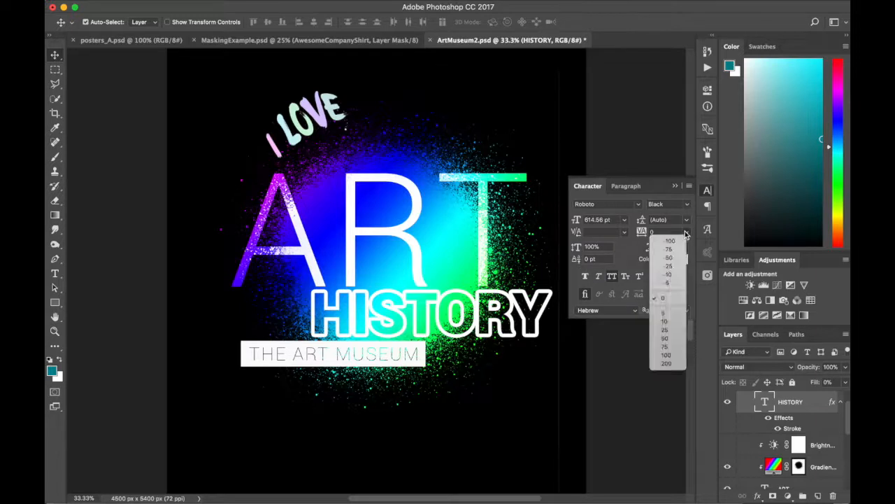
{"action": "left_click", "coordinate": [677, 341]}
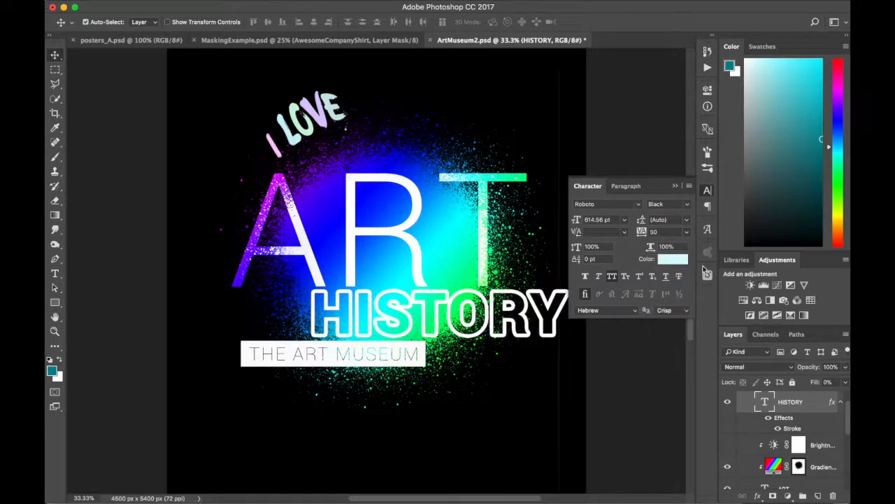
{"action": "left_click", "coordinate": [708, 189]}
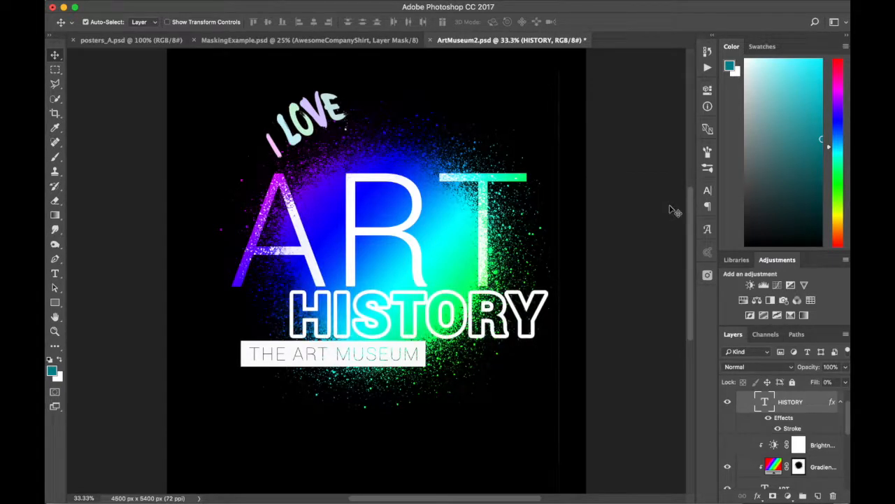
- Widen the HISTORY text's letter spacing by setting its tracking to 100
{"action": "left_click", "coordinate": [706, 190]}
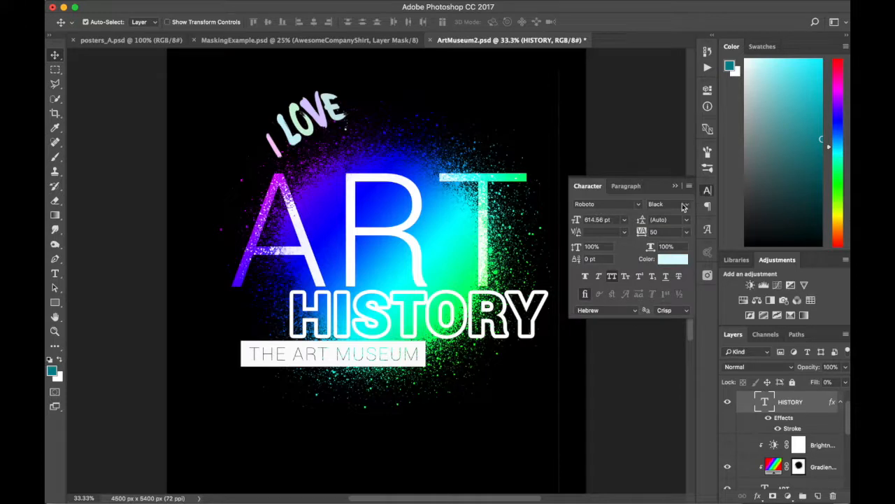
{"action": "left_click", "coordinate": [684, 233]}
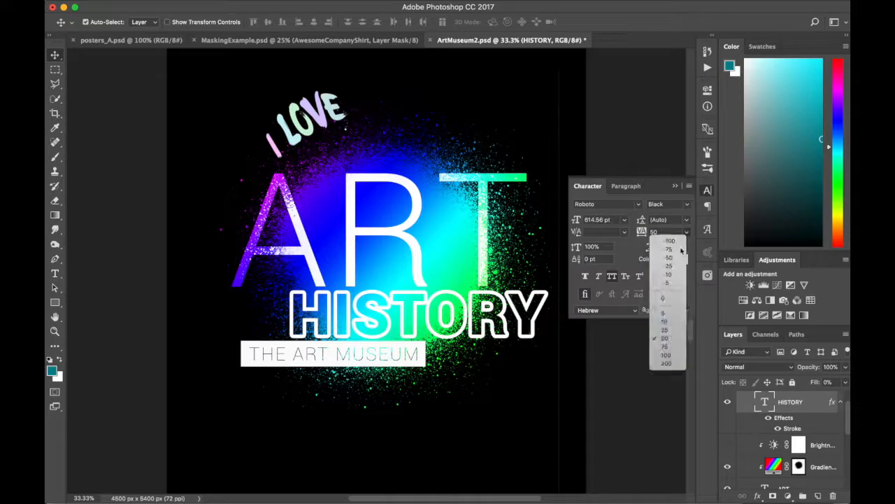
{"action": "left_click", "coordinate": [665, 358]}
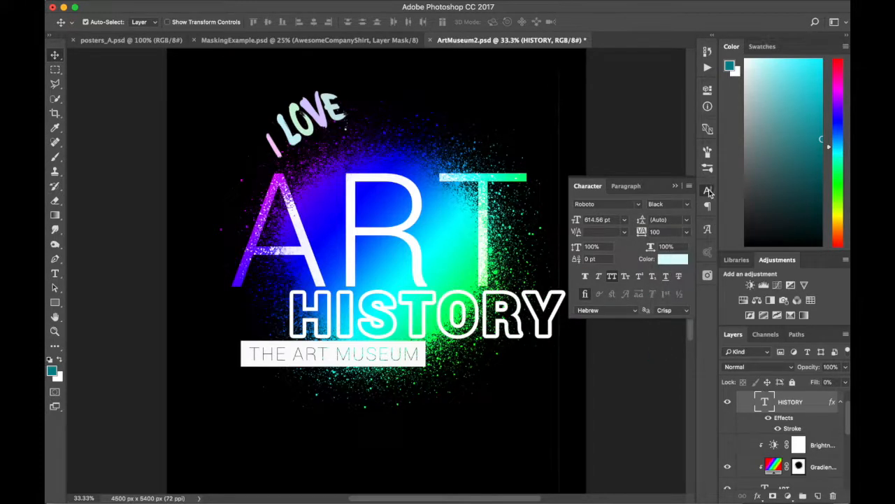
{"action": "left_click", "coordinate": [707, 193]}
- Nudge the HISTORY text left until its Y extends only slightly past the T of ART
{"action": "key", "text": "Left"}
{"action": "key", "text": "Left"}
{"action": "key", "text": "Left"}
{"action": "key", "text": "Left"}
{"action": "key", "text": "Left"}
{"action": "key", "text": "Left"}
{"action": "key", "text": "Left"}
{"action": "key", "text": "Left"}
{"action": "key", "text": "Left"}
{"action": "key", "text": "Left"}
{"action": "key", "text": "Left"}
{"action": "key", "text": "Left"}
{"action": "key", "text": "Left"}
{"action": "key", "text": "Left"}
{"action": "key", "text": "Left"}
{"action": "key", "text": "Left"}
{"action": "key", "text": "Left"}
{"action": "key", "text": "Left"}
{"action": "key", "text": "Left"}
{"action": "key", "text": "Left"}
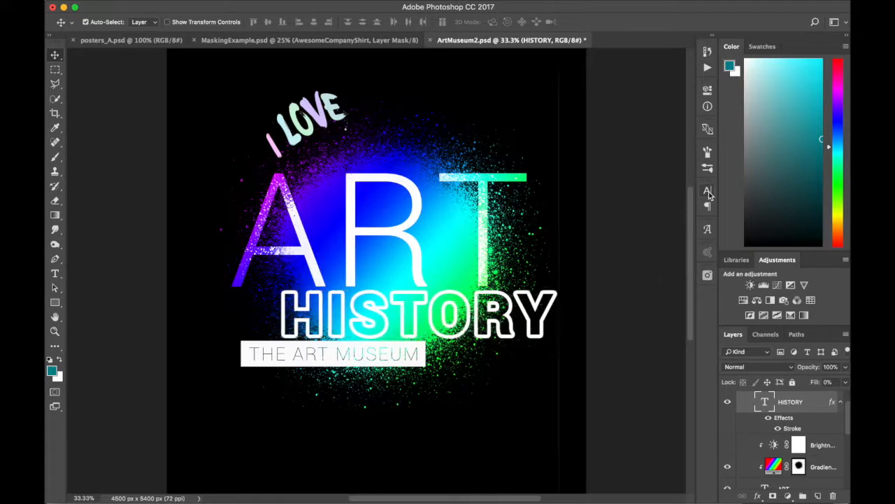
{"action": "key", "text": "Left"}
{"action": "key", "text": "Left"}
{"action": "key", "text": "Left"}
{"action": "key", "text": "Left"}
{"action": "key", "text": "Left"}
{"action": "key", "text": "Left"}
{"action": "key", "text": "Left"}
{"action": "key", "text": "Left"}
{"action": "key", "text": "Left"}
{"action": "key", "text": "Left"}
{"action": "key", "text": "Left"}
{"action": "key", "text": "Left"}
{"action": "key", "text": "Left"}
{"action": "key", "text": "Left"}
{"action": "key", "text": "Left"}
{"action": "key", "text": "Left"}
{"action": "key", "text": "Left"}
{"action": "key", "text": "Left"}
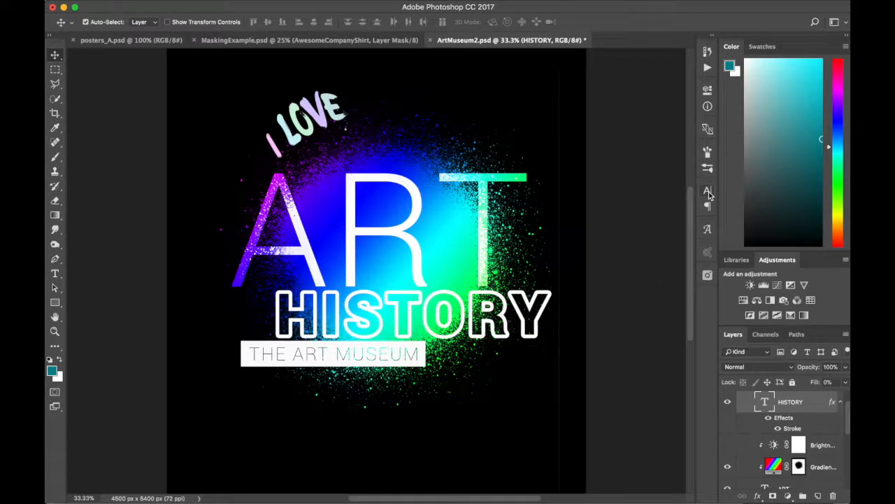
- Try a free transform on Layer 1, the texture clipped to I LOVE, and undo it
{"action": "left_click", "coordinate": [535, 172], "text": "alt+super"}
{"action": "left_click", "coordinate": [484, 171], "text": "super"}
{"action": "left_click", "coordinate": [304, 131]}
{"action": "key", "text": "super+t"}
{"action": "left_click_drag", "start_coordinate": [369, 79], "coordinate": [374, 80]}
{"action": "key", "text": "Return"}
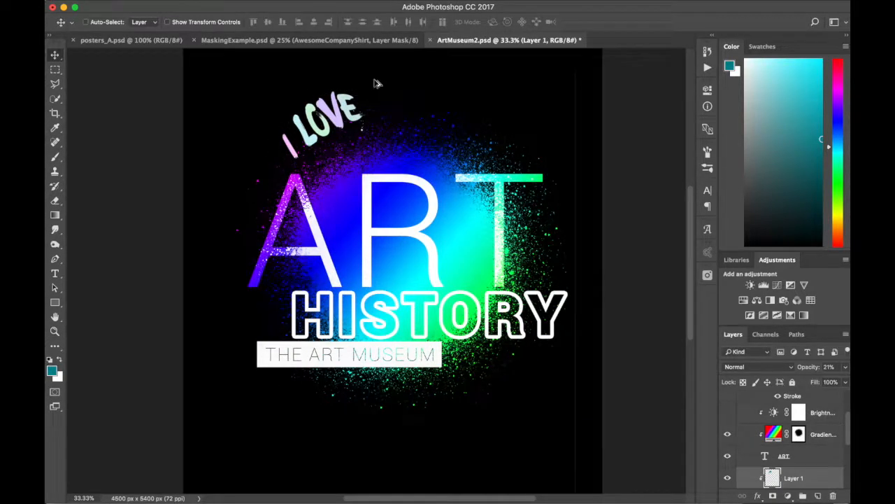
{"action": "key", "text": "super+alt+z"}
{"action": "key", "text": "super+shift+z"}
- Select the I LOVE text together with its clipped Layer 1, scale both down and place them just above the A of ART
{"action": "scroll", "coordinate": [804, 442], "scroll_direction": "up", "scroll_amount": 3}
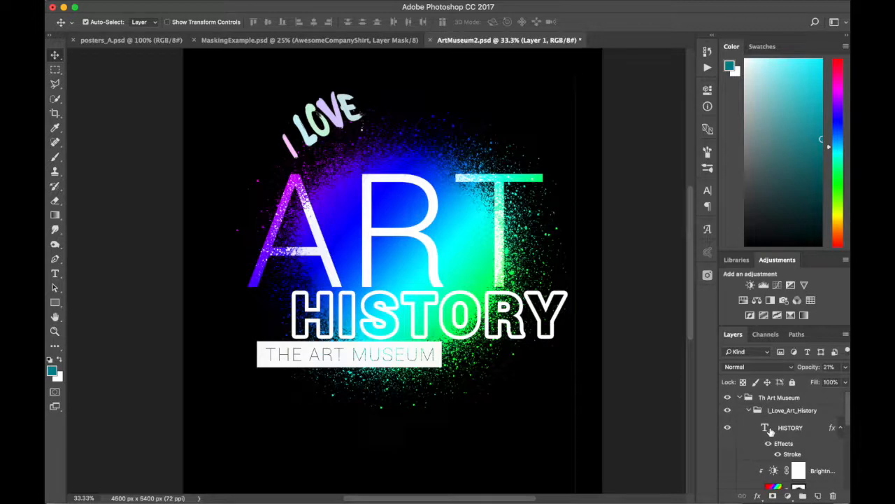
{"action": "scroll", "coordinate": [770, 432], "scroll_direction": "down", "scroll_amount": 5}
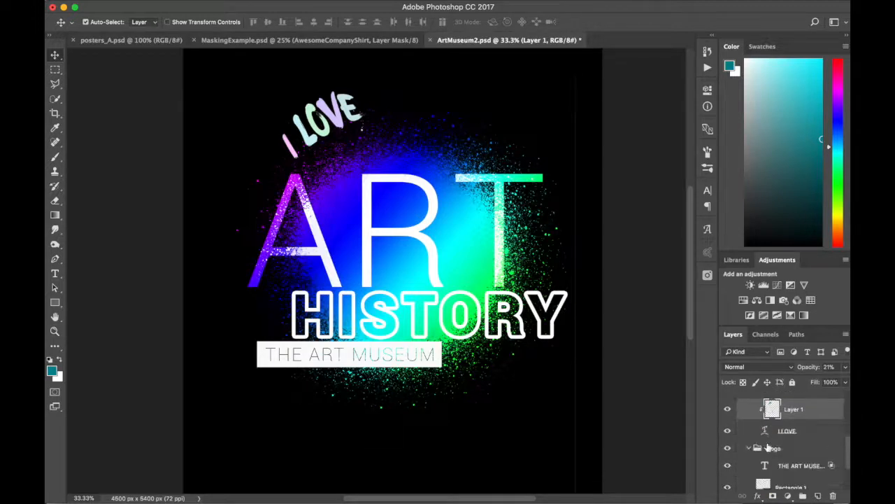
{"action": "scroll", "coordinate": [768, 444], "scroll_direction": "up", "scroll_amount": 5}
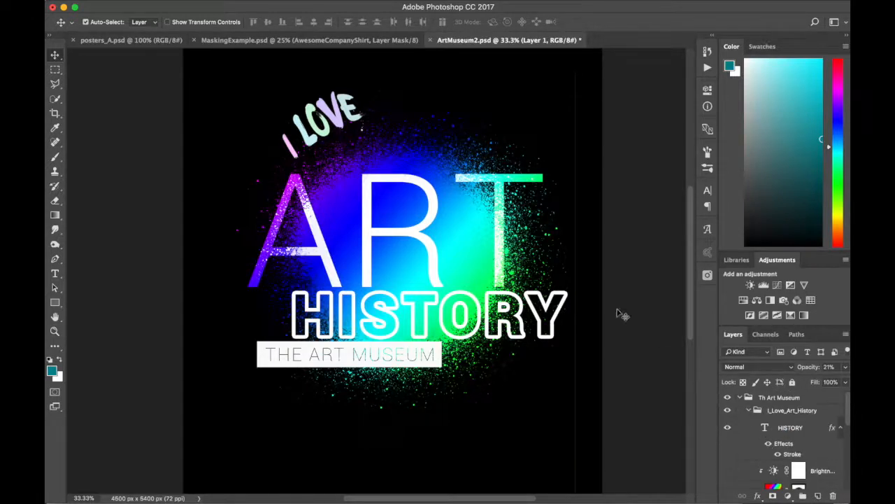
{"action": "scroll", "coordinate": [802, 454], "scroll_direction": "down", "scroll_amount": 3}
{"action": "scroll", "coordinate": [772, 447], "scroll_direction": "down", "scroll_amount": 1}
{"action": "left_click", "coordinate": [786, 456], "text": "shift"}
{"action": "key", "text": "super+t"}
{"action": "left_click_drag", "start_coordinate": [384, 74], "coordinate": [367, 91]}
{"action": "left_click_drag", "start_coordinate": [339, 119], "coordinate": [343, 128]}
{"action": "key", "text": "Return"}
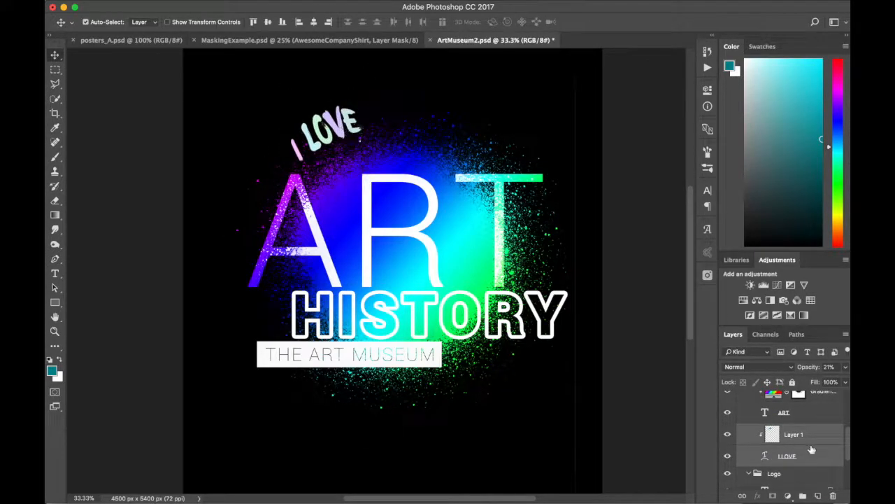
- Select the HISTORY layer and set its Fill to 22%
{"action": "scroll", "coordinate": [811, 450], "scroll_direction": "up", "scroll_amount": 5}
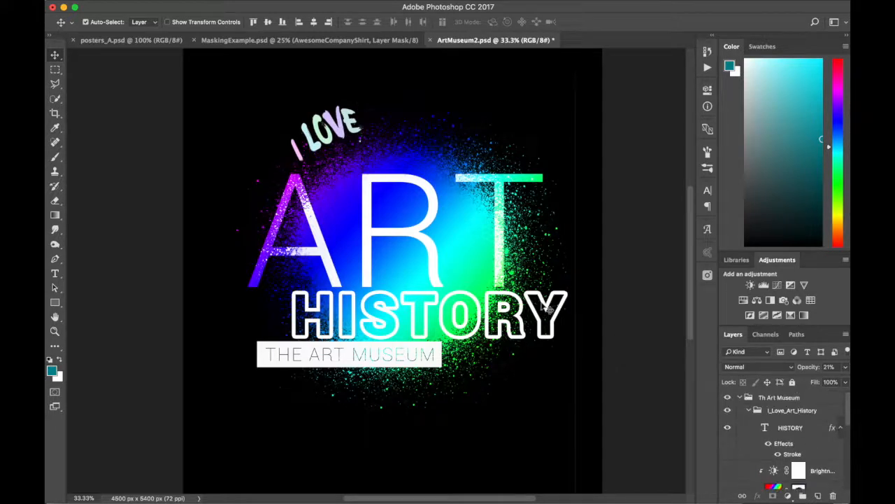
{"action": "left_click", "coordinate": [769, 430]}
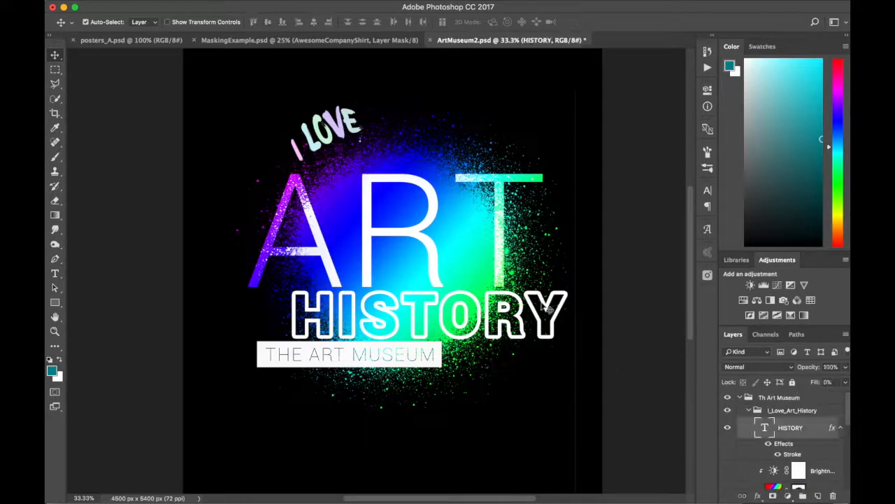
{"action": "left_click", "coordinate": [845, 383]}
{"action": "left_click_drag", "start_coordinate": [800, 398], "coordinate": [801, 396]}
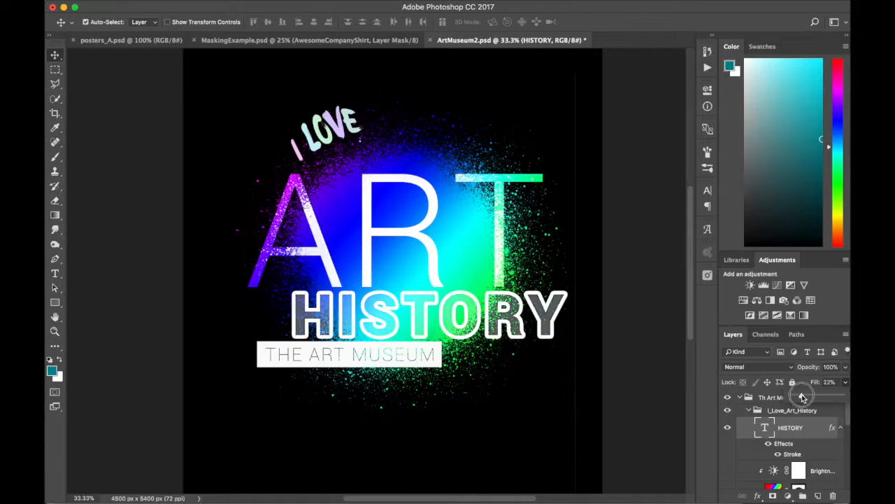
- Change the HISTORY text colour to black #000000, sampled from the shirt background
{"action": "double_click", "coordinate": [764, 429]}
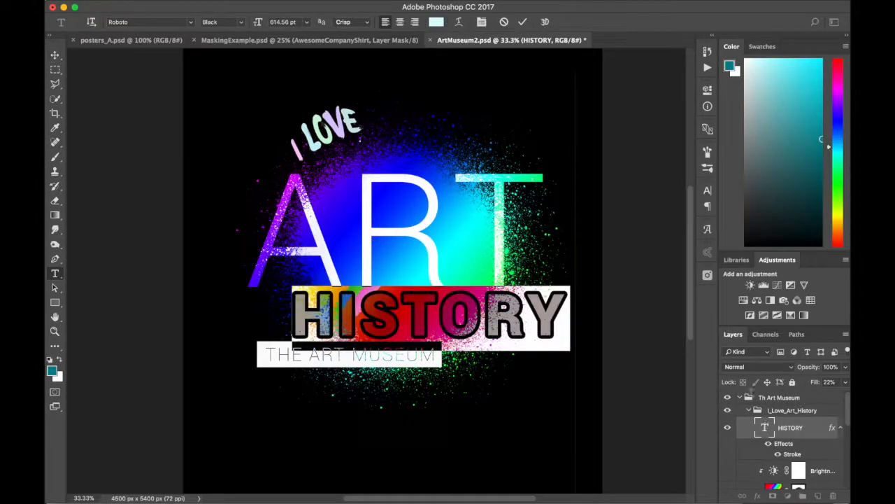
{"action": "left_click", "coordinate": [435, 22]}
{"action": "left_click", "coordinate": [260, 99]}
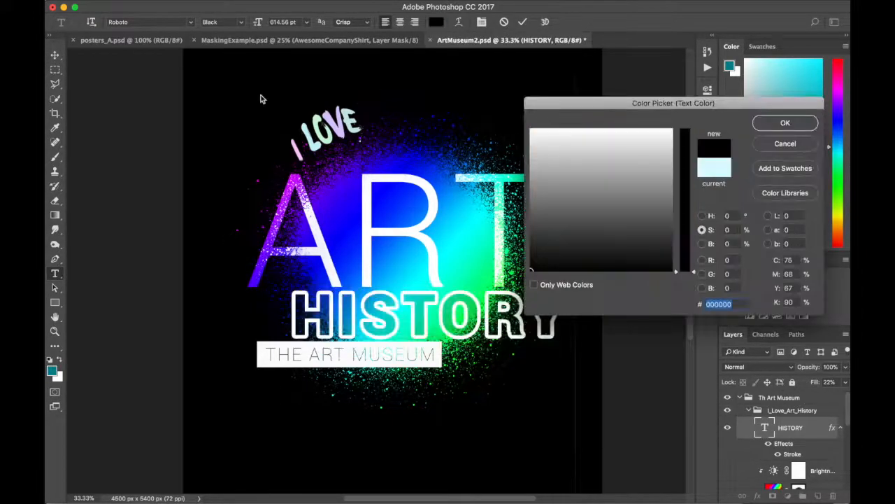
{"action": "left_click", "coordinate": [805, 122]}
{"action": "left_click", "coordinate": [56, 56]}
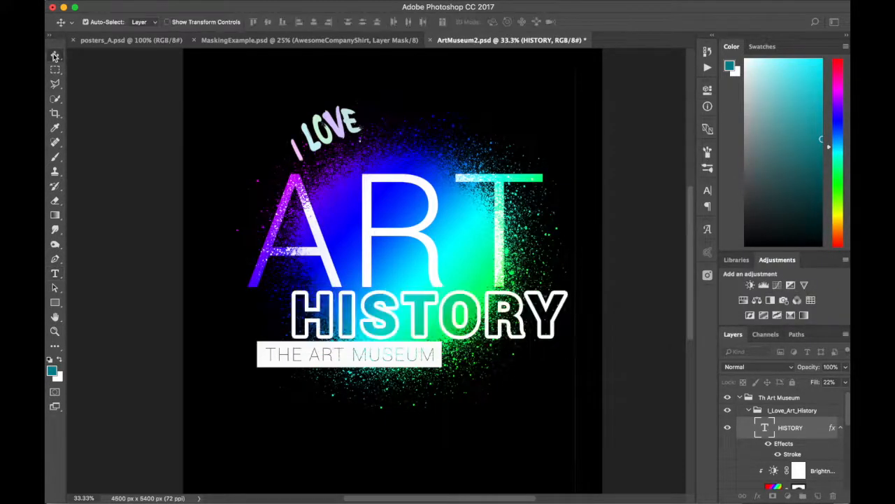
- Set the HISTORY layer's Fill to 43% to darken the inside of the letters
{"action": "left_click", "coordinate": [846, 382]}
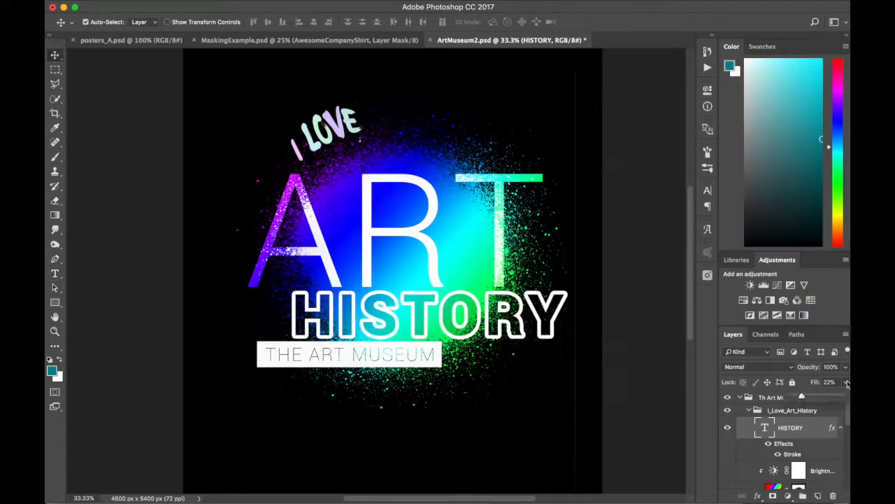
{"action": "mouse_move", "coordinate": [810, 395]}
{"action": "left_mouse_down"}
{"action": "mouse_move", "coordinate": [823, 396]}
{"action": "mouse_move", "coordinate": [797, 396]}
{"action": "mouse_move", "coordinate": [813, 397]}
{"action": "left_mouse_up"}
{"action": "scroll", "coordinate": [798, 453], "scroll_direction": "down", "scroll_amount": 1}
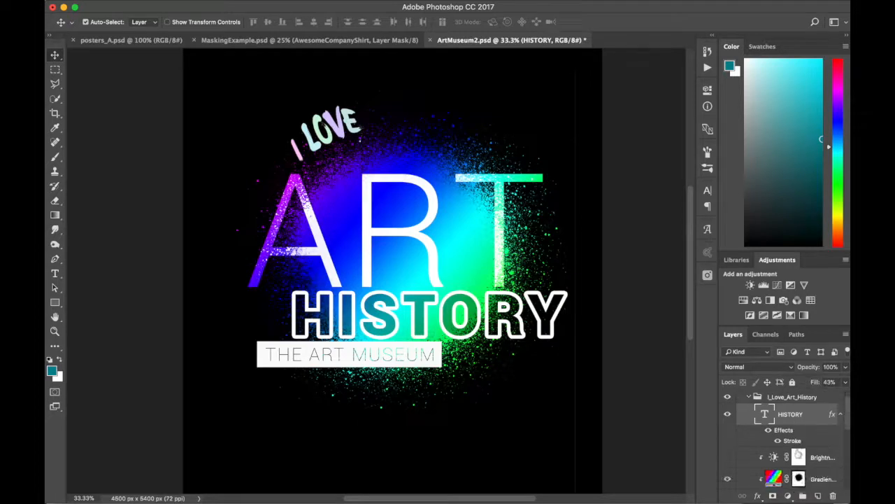
{"action": "scroll", "coordinate": [797, 454], "scroll_direction": "up", "scroll_amount": 1}
- Compare the design with the HISTORY layer hidden and shown, and turn off the layer's Stroke effect
{"action": "left_click", "coordinate": [727, 427]}
{"action": "left_click", "coordinate": [728, 427]}
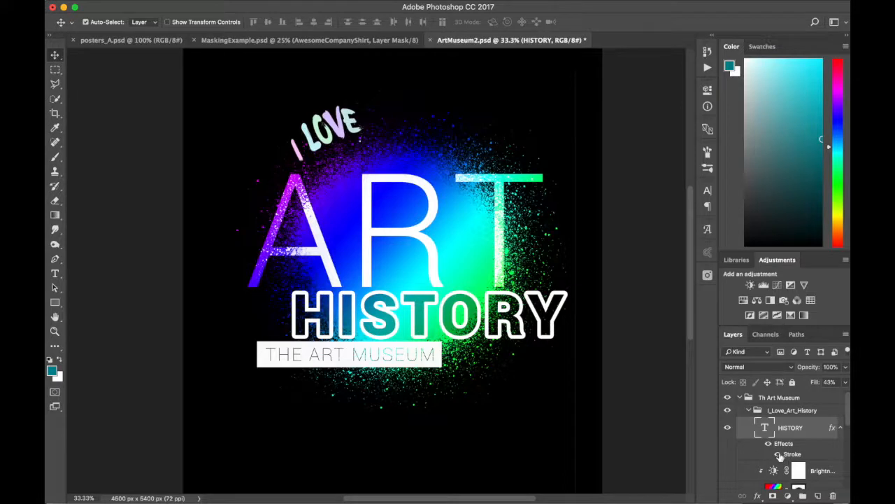
{"action": "left_click", "coordinate": [779, 455]}
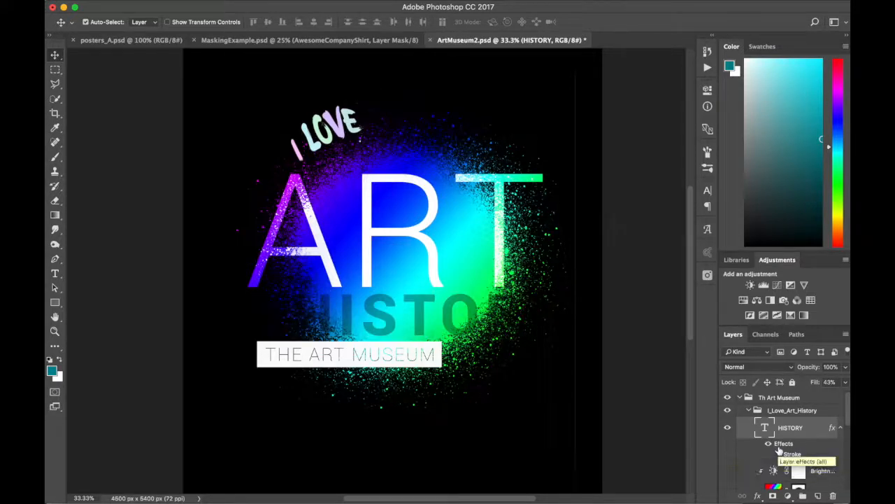
- Add a new empty layer above the gradient fill over ART and release it from the clipping mask
{"action": "scroll", "coordinate": [778, 462], "scroll_direction": "down", "scroll_amount": 1}
{"action": "left_click", "coordinate": [772, 477]}
{"action": "left_click", "coordinate": [817, 496]}
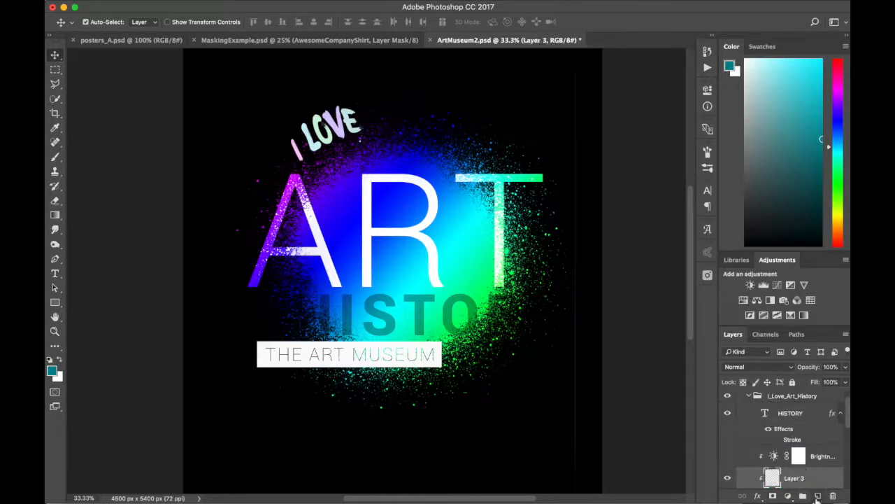
{"action": "scroll", "coordinate": [780, 484], "scroll_direction": "down", "scroll_amount": 1}
{"action": "left_click", "coordinate": [762, 474], "text": "alt"}
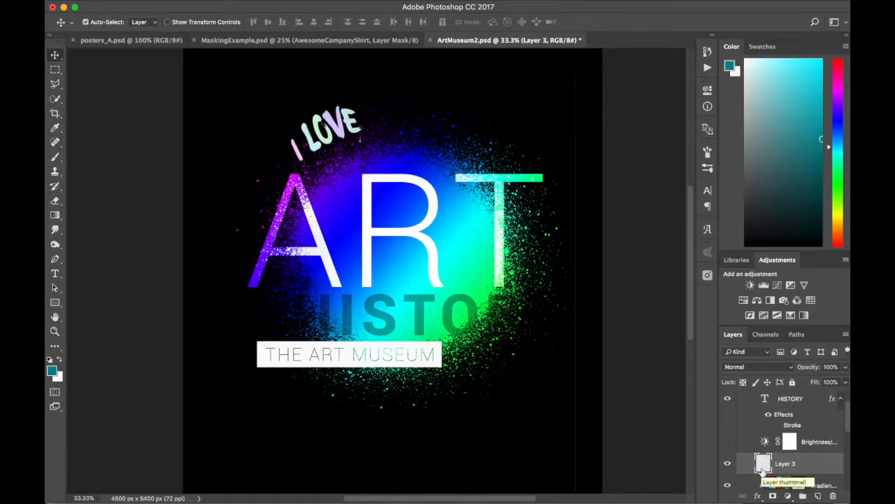
- Reset the colours to default black and white and reduce the splatter brush size to 1700 px
{"action": "key", "text": "d"}
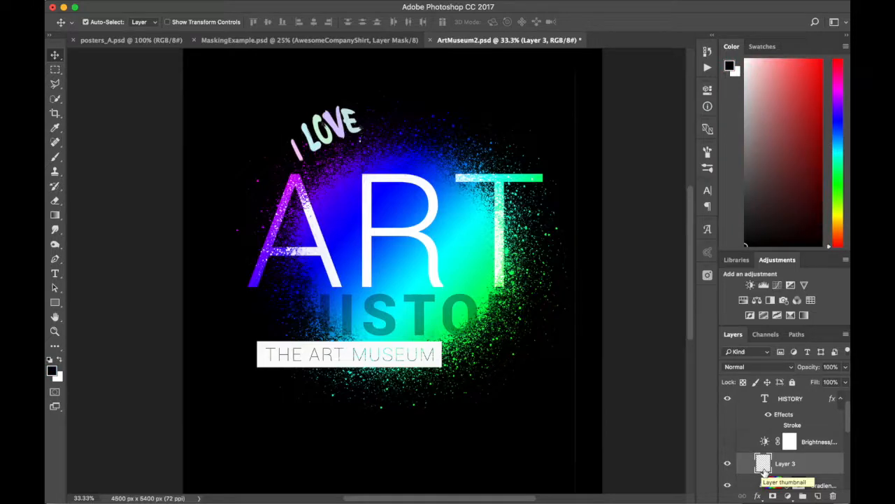
{"action": "key", "text": "b"}
{"action": "key", "text": "bracketleft"}
{"action": "key", "text": "bracketleft"}
{"action": "key", "text": "bracketleft"}
{"action": "key", "text": "bracketleft"}
{"action": "key", "text": "bracketleft"}
{"action": "key", "text": "bracketleft"}
{"action": "key", "text": "bracketleft"}
{"action": "key", "text": "bracketleft"}
{"action": "key", "text": "bracketleft"}
{"action": "key", "text": "bracketleft"}
{"action": "key", "text": "bracketleft"}
{"action": "key", "text": "bracketleft"}
{"action": "key", "text": "bracketleft"}
{"action": "key", "text": "bracketleft"}
{"action": "key", "text": "bracketleft"}
{"action": "key", "text": "bracketleft"}
{"action": "key", "text": "bracketleft"}
{"action": "key", "text": "bracketleft"}
{"action": "key", "text": "bracketleft"}
{"action": "key", "text": "bracketleft"}
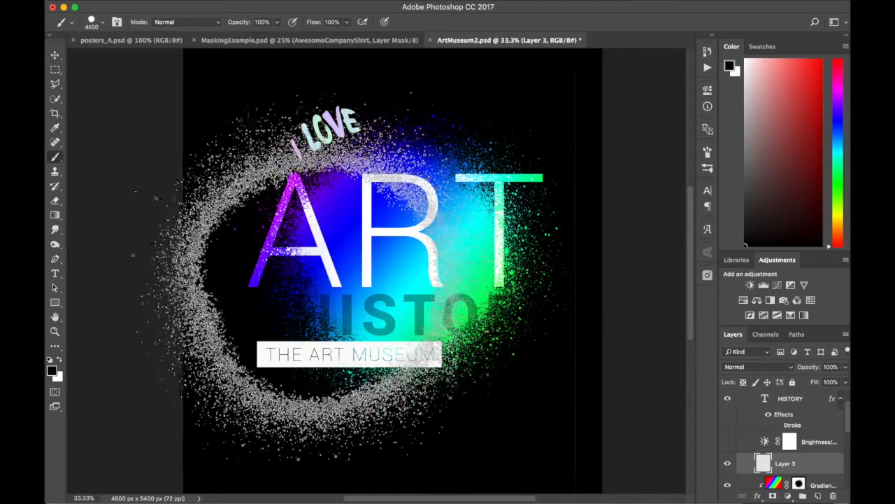
- Try splatter brush dabs near the lower part of the R and T, first in black and again in white, undoing each
{"action": "left_click", "coordinate": [470, 301]}
{"action": "key", "text": "super+z"}
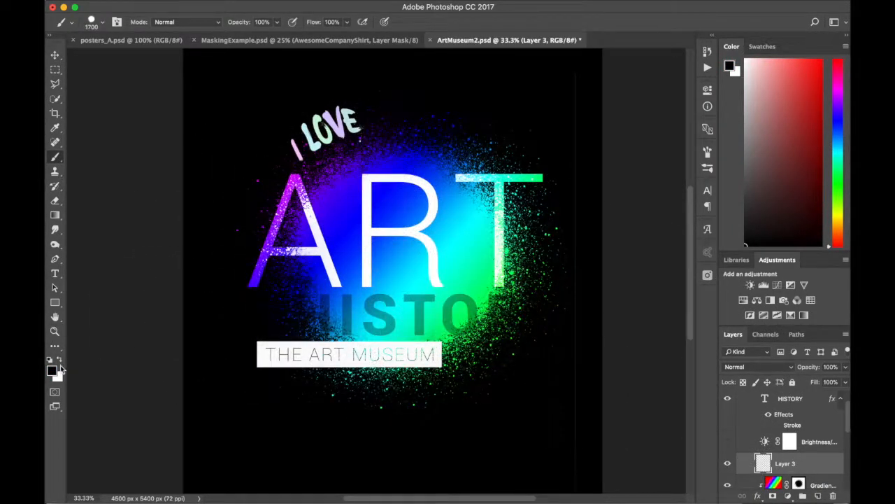
{"action": "left_click", "coordinate": [60, 359]}
{"action": "left_click", "coordinate": [799, 483]}
{"action": "left_click", "coordinate": [473, 286]}
{"action": "key", "text": "super+z"}
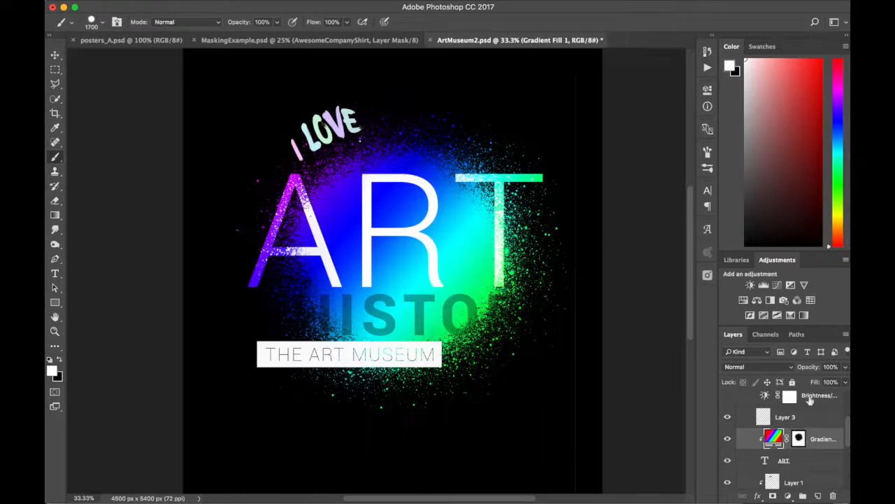
- Try painting black on the gradient fill's mask over the T of ART, and step back through the changes
{"action": "left_click", "coordinate": [59, 359]}
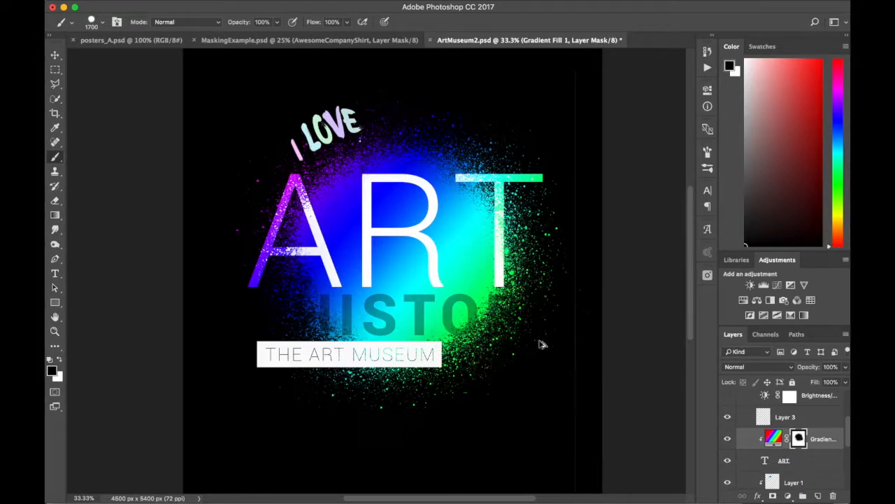
{"action": "key", "text": "alt+super+z"}
{"action": "key", "text": "alt+super+z"}
{"action": "key", "text": "alt+super+z"}
{"action": "key", "text": "alt+super+z"}
- Try a white splatter dab on the spectrum layer, Layer 2, between the R and T of ART, and undo it
{"action": "key", "text": "v"}
{"action": "scroll", "coordinate": [768, 455], "scroll_direction": "down", "scroll_amount": 5}
{"action": "left_click", "coordinate": [769, 467]}
{"action": "key", "text": "b"}
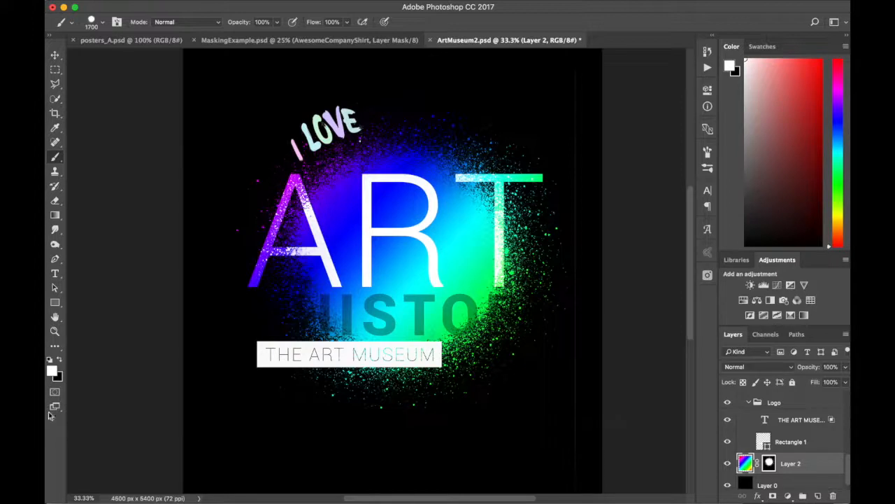
{"action": "left_click", "coordinate": [472, 276]}
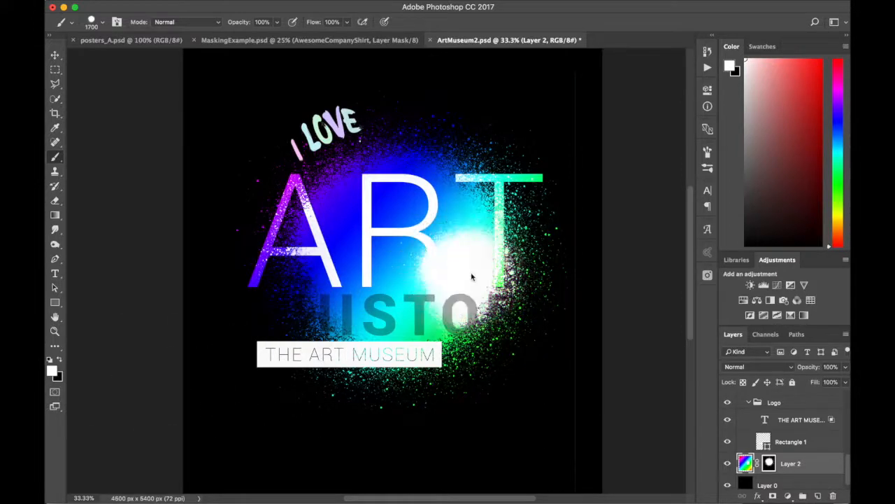
{"action": "key", "text": "super+z"}
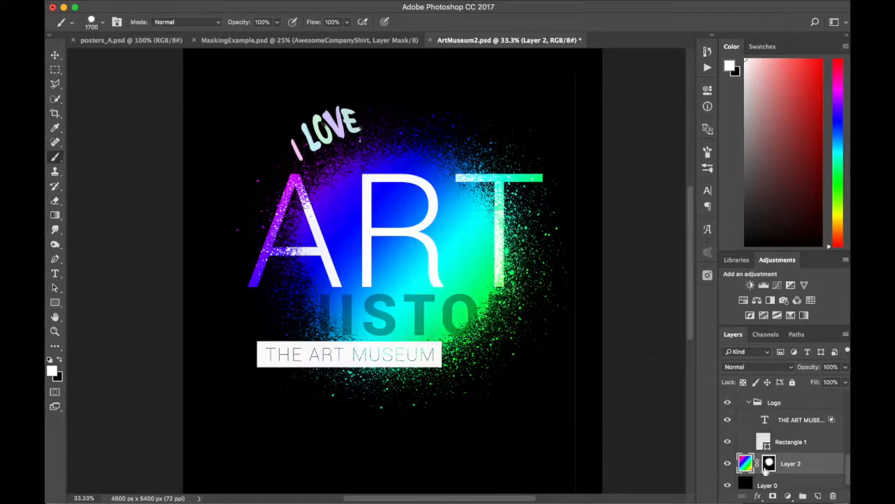
- Try painting white splatter on Layer 2's mask behind HISTORY, and step back through the changes
{"action": "left_click", "coordinate": [769, 464]}
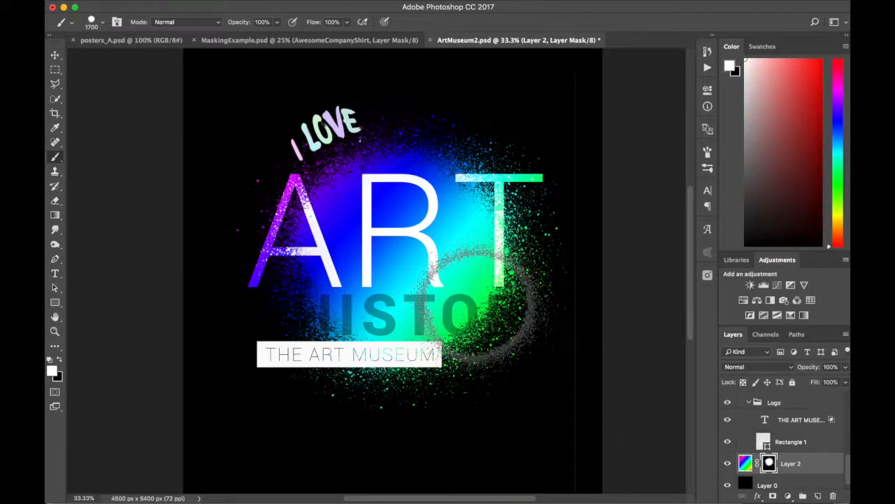
{"action": "mouse_move", "coordinate": [464, 270]}
{"action": "left_mouse_down"}
{"action": "mouse_move", "coordinate": [486, 309]}
{"action": "mouse_move", "coordinate": [343, 292]}
{"action": "mouse_move", "coordinate": [330, 305]}
{"action": "mouse_move", "coordinate": [412, 307]}
{"action": "left_mouse_up"}
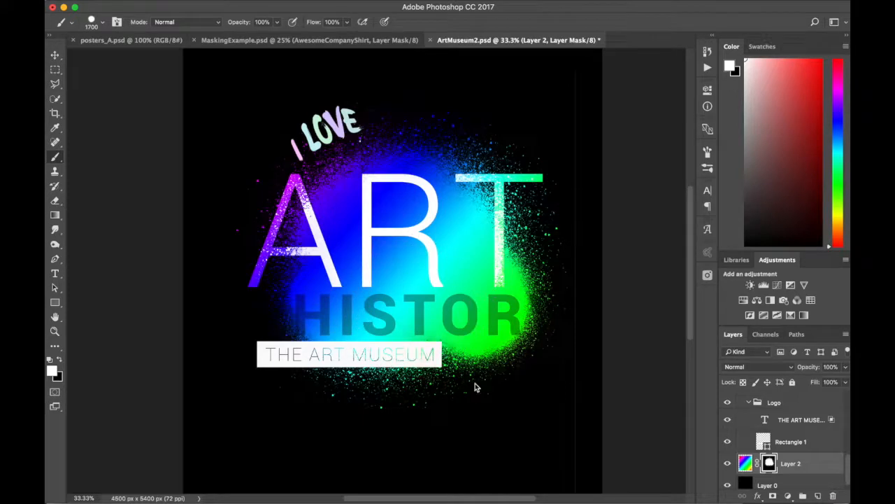
{"action": "key", "text": "super+alt+z"}
{"action": "key", "text": "super+alt+z"}
{"action": "key", "text": "super+alt+z"}
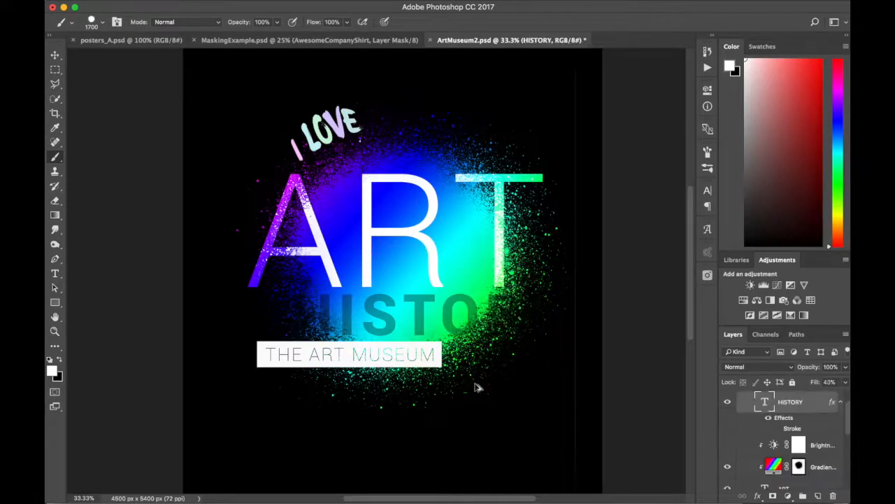
{"action": "key", "text": "super+alt+z"}
{"action": "key", "text": "super+alt+z"}
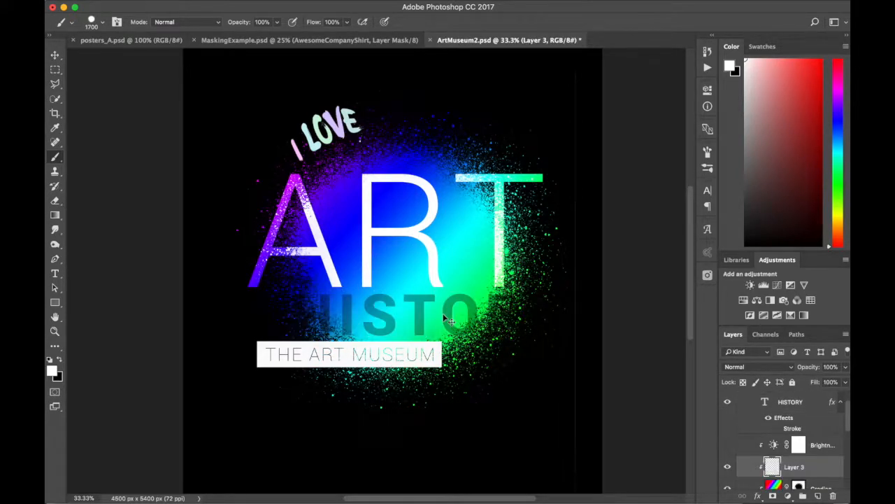
- Try a white splatter dab at 3400 px on Layer 3 over the centre of ART, and delete that layer
{"action": "key", "text": "v"}
{"action": "key", "text": "b"}
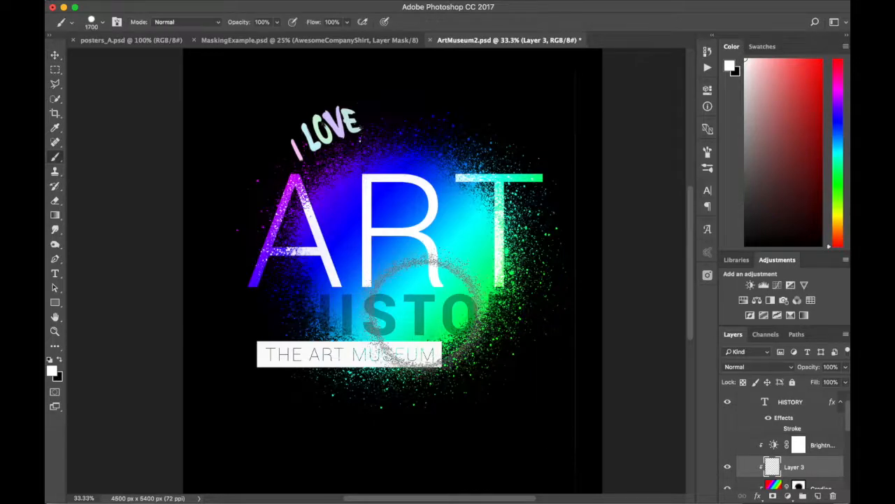
{"action": "key", "text": "bracketright"}
{"action": "key", "text": "bracketright"}
{"action": "key", "text": "bracketright"}
{"action": "key", "text": "bracketright"}
{"action": "key", "text": "bracketright"}
{"action": "key", "text": "bracketright"}
{"action": "key", "text": "bracketright"}
{"action": "key", "text": "bracketright"}
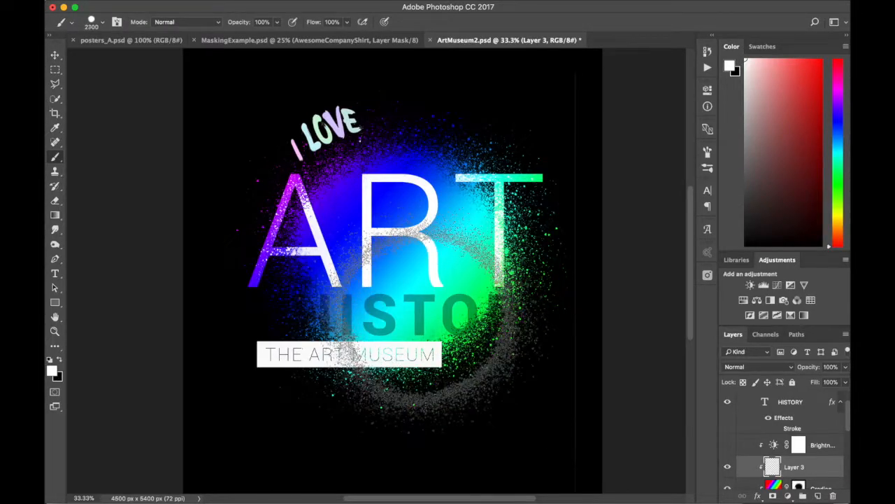
{"action": "key", "text": "bracketright"}
{"action": "key", "text": "bracketright"}
{"action": "key", "text": "bracketright"}
{"action": "key", "text": "bracketright"}
{"action": "key", "text": "bracketright"}
{"action": "key", "text": "bracketright"}
{"action": "key", "text": "bracketright"}
{"action": "key", "text": "bracketright"}
{"action": "key", "text": "bracketright"}
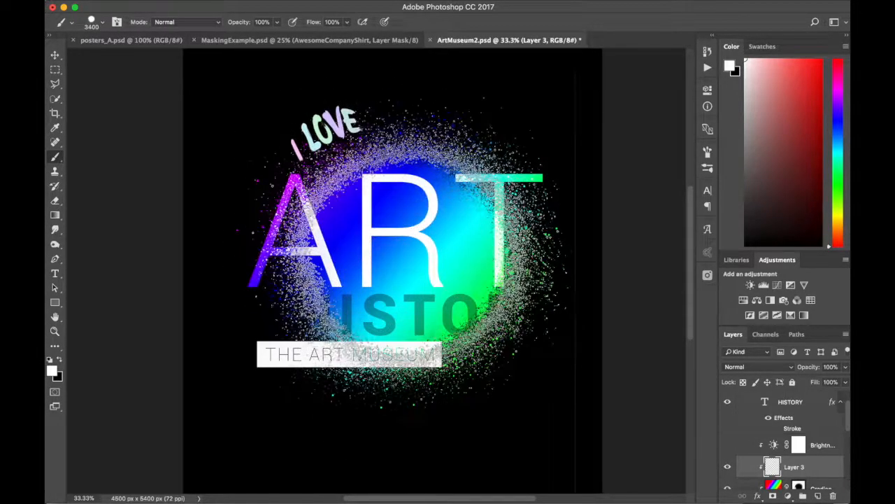
{"action": "left_click", "coordinate": [401, 253]}
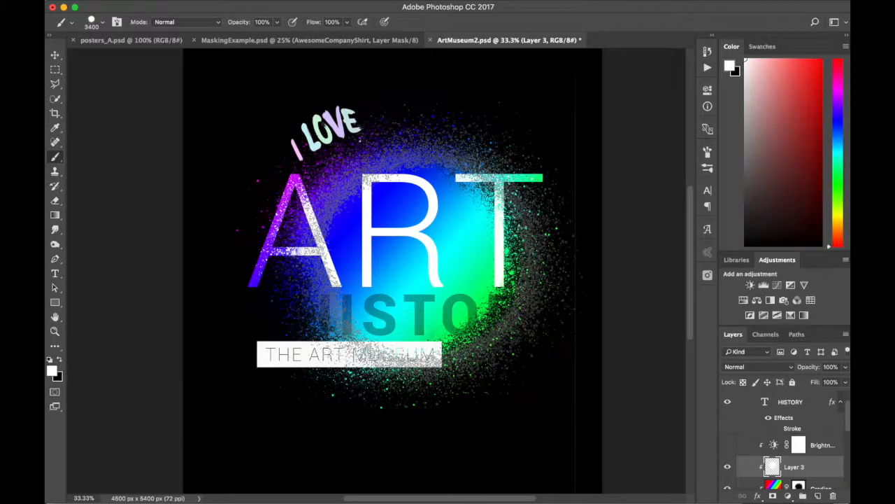
{"action": "left_click_drag", "start_coordinate": [795, 466], "coordinate": [833, 496]}
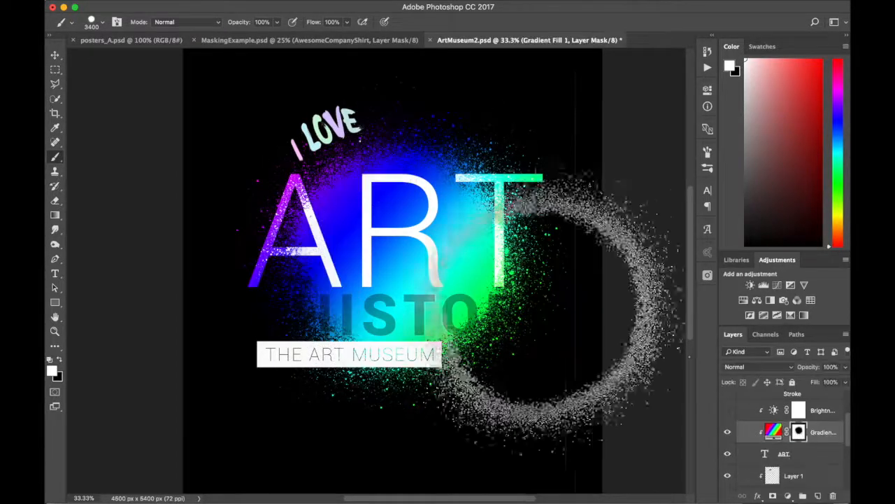
- Switch to the full-screen view and activate the Move tool
{"action": "left_click", "coordinate": [416, 253], "text": "super"}
{"action": "key", "text": "f"}
{"action": "key", "text": "v"}
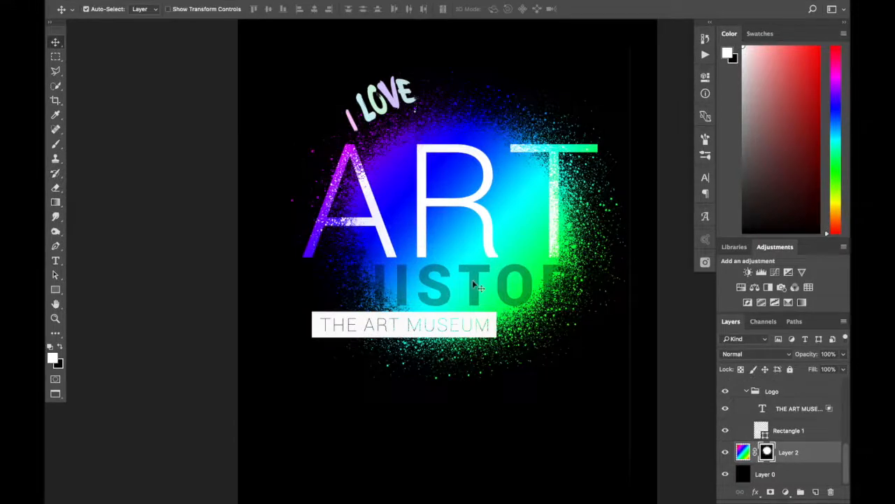
- Try scaling the HISTORY text down proportionally to 57.10% below the R and T of ART
{"action": "left_click", "coordinate": [475, 283]}
{"action": "key", "text": "super+t"}
{"action": "left_click_drag", "start_coordinate": [606, 310], "coordinate": [578, 281]}
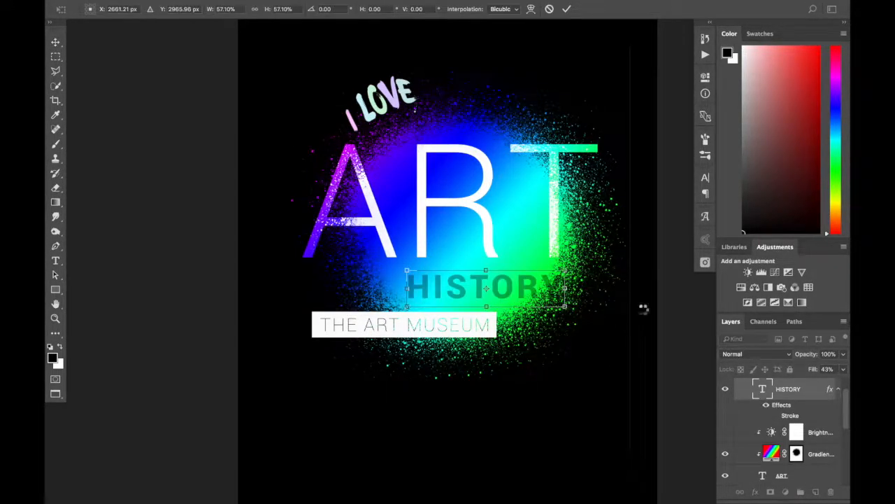
{"action": "key", "text": "Return"}
- Try tighter letter spacing on the smaller HISTORY text and move it slightly closer to ART
{"action": "left_click", "coordinate": [703, 178]}
{"action": "left_click", "coordinate": [685, 222]}
{"action": "left_click", "coordinate": [671, 291]}
{"action": "left_click", "coordinate": [705, 179]}
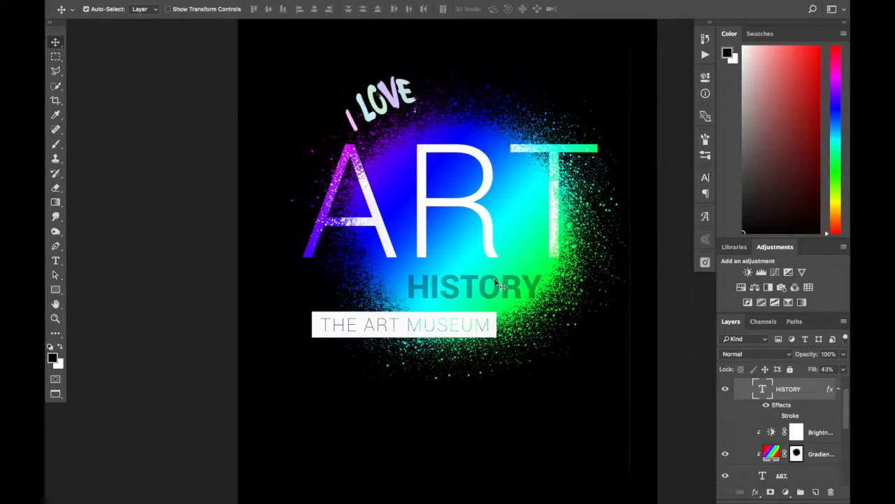
{"action": "left_click_drag", "start_coordinate": [496, 284], "coordinate": [507, 273]}
{"action": "left_click_drag", "start_coordinate": [815, 389], "coordinate": [829, 380]}
- Step back through the HISTORY changes to the large lettering with its thick white stroke
{"action": "key", "text": "alt+super+z"}
{"action": "key", "text": "alt+super+z"}
{"action": "key", "text": "alt+super+z"}
{"action": "key", "text": "alt+super+z"}
{"action": "key", "text": "alt+super+z"}
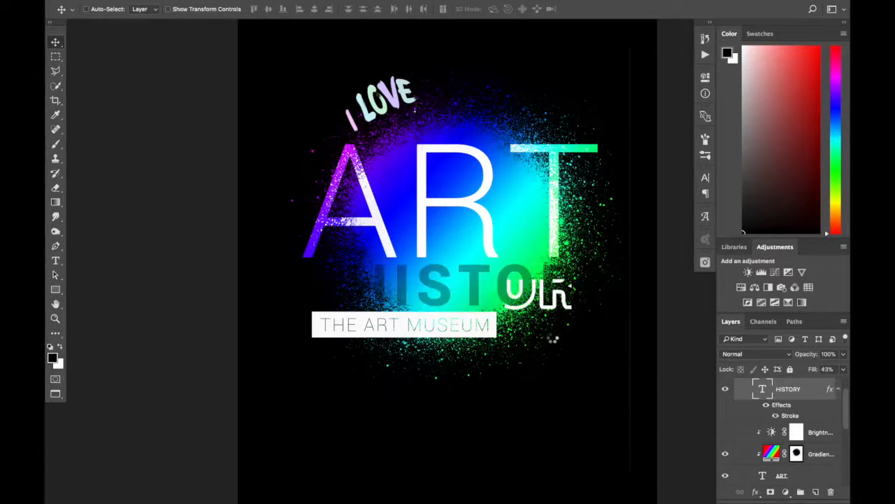
{"action": "key", "text": "alt+super+z"}
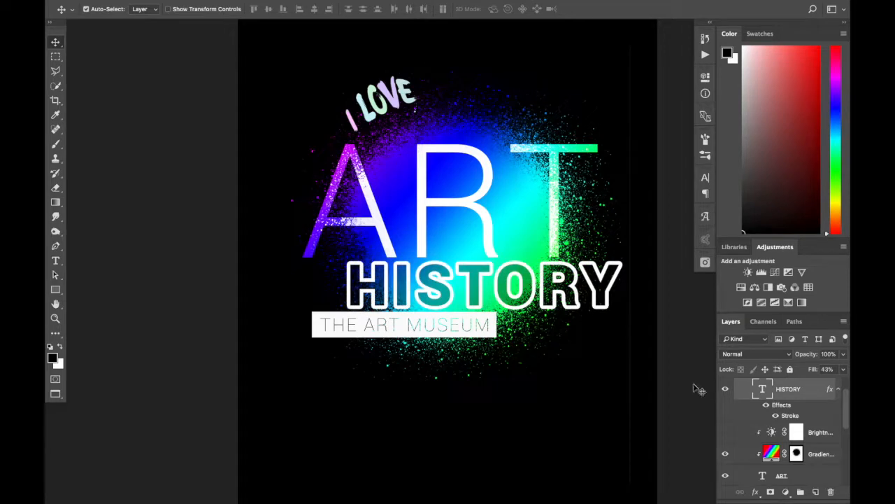
- Compare HISTORY with and without its stroke, and set the stroke size to 6 px
{"action": "left_click", "coordinate": [775, 416]}
{"action": "left_click", "coordinate": [775, 416]}
{"action": "double_click", "coordinate": [789, 415]}
{"action": "left_click_drag", "start_coordinate": [533, 122], "coordinate": [589, 434]}
{"action": "left_click_drag", "start_coordinate": [488, 466], "coordinate": [482, 465]}
{"action": "left_click_drag", "start_coordinate": [504, 424], "coordinate": [694, 296]}
- Test stroke colours for HISTORY sampled from ART and I LOVE, and adjust brightness and saturation to near-white
{"action": "left_click", "coordinate": [655, 418]}
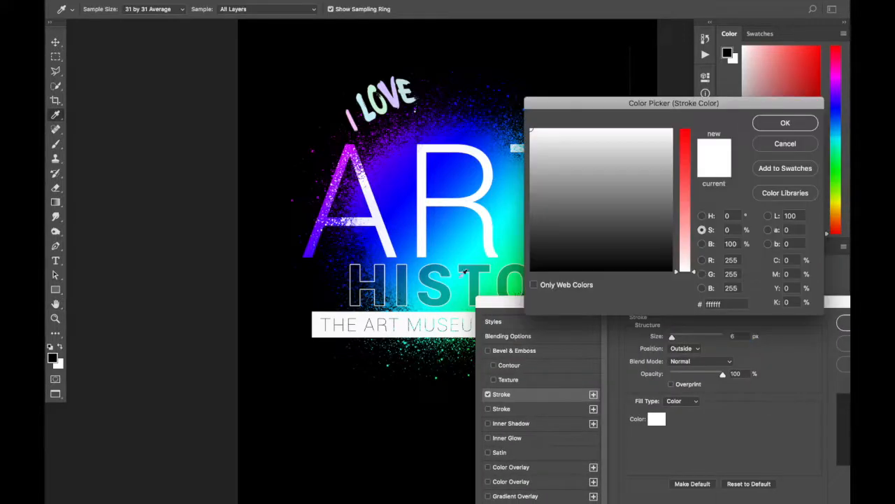
{"action": "left_click", "coordinate": [328, 218]}
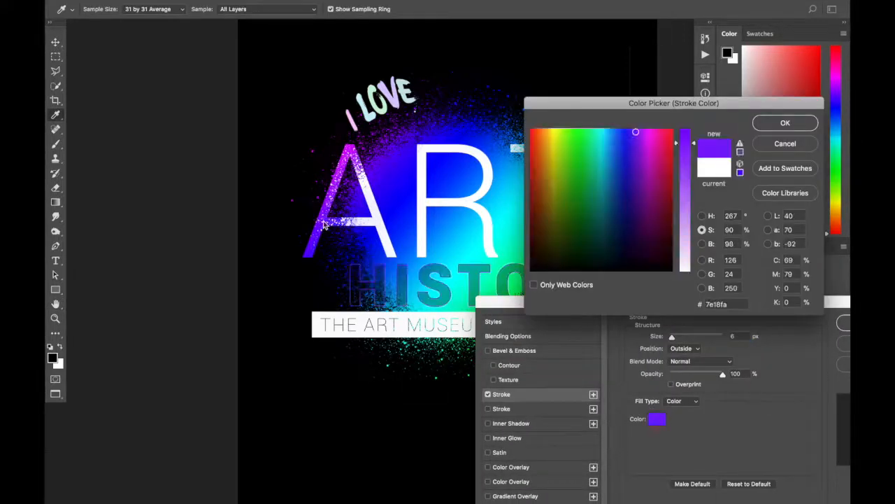
{"action": "left_click", "coordinate": [414, 190]}
{"action": "left_click", "coordinate": [404, 86]}
{"action": "left_click", "coordinate": [384, 96]}
{"action": "left_click", "coordinate": [702, 244]}
{"action": "left_click_drag", "start_coordinate": [685, 195], "coordinate": [681, 89]}
{"action": "left_click", "coordinate": [701, 230]}
{"action": "left_click_drag", "start_coordinate": [687, 246], "coordinate": [687, 264]}
{"action": "left_click", "coordinate": [785, 122]}
- Increase HISTORY's stroke size slightly and apply the layer style
{"action": "left_click_drag", "start_coordinate": [630, 302], "coordinate": [552, 364]}
{"action": "left_click_drag", "start_coordinate": [595, 398], "coordinate": [598, 398]}
{"action": "left_click", "coordinate": [825, 382]}
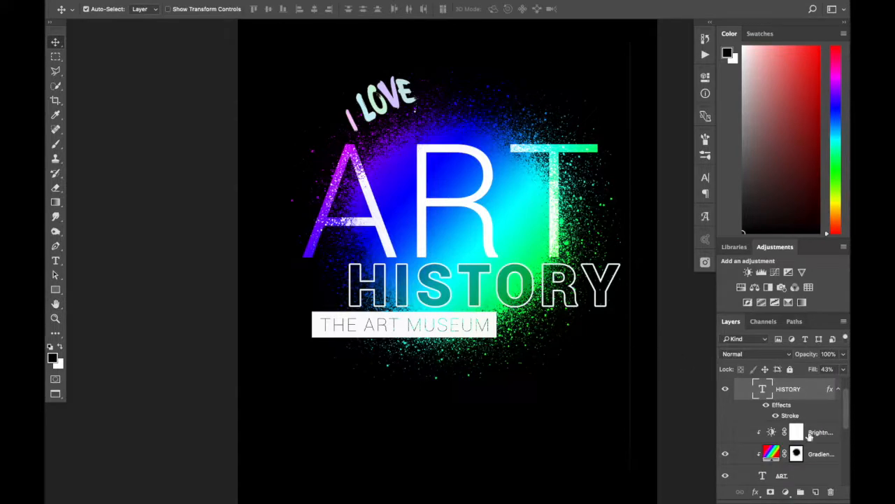
- Collapse the Logo and I_Love_Art_History groups, check each one's visibility, and select the Logo group
{"action": "scroll", "coordinate": [753, 396], "scroll_direction": "down", "scroll_amount": 10}
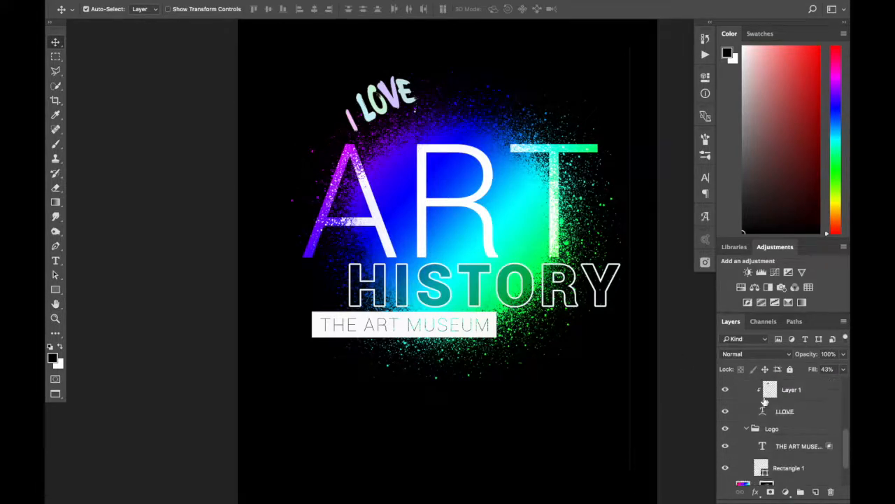
{"action": "scroll", "coordinate": [764, 401], "scroll_direction": "up", "scroll_amount": 2}
{"action": "left_click", "coordinate": [746, 405]}
{"action": "scroll", "coordinate": [746, 423], "scroll_direction": "up", "scroll_amount": 10}
{"action": "left_click", "coordinate": [746, 398]}
{"action": "left_click", "coordinate": [726, 398]}
{"action": "left_click", "coordinate": [726, 398]}
{"action": "left_click", "coordinate": [726, 411]}
{"action": "left_click", "coordinate": [726, 411]}
{"action": "left_click", "coordinate": [754, 411]}
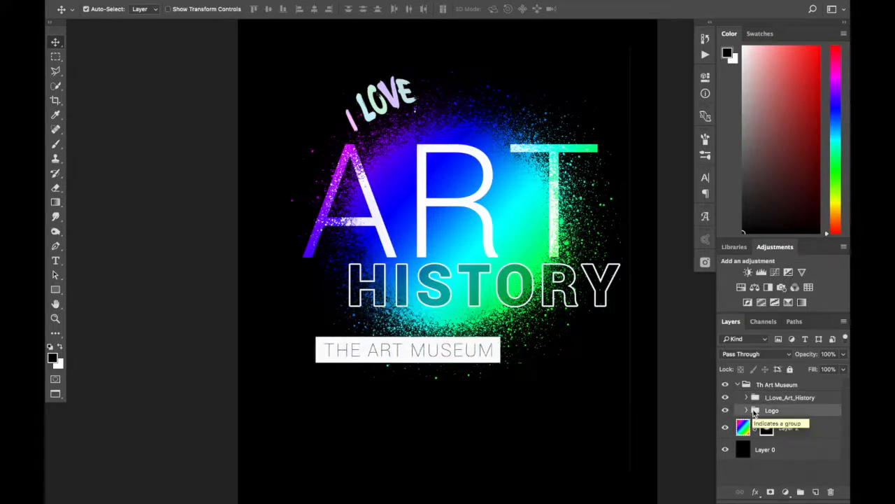
- Nudge the Logo group up until THE ART MUSEUM bar sits just below HISTORY
{"action": "key", "text": "Up"}
{"action": "key", "text": "Up"}
{"action": "key", "text": "Up"}
{"action": "key", "text": "Up"}
{"action": "key", "text": "Up"}
{"action": "key", "text": "Up"}
{"action": "key", "text": "Up"}
{"action": "key", "text": "Up"}
{"action": "key", "text": "Up"}
{"action": "key", "text": "Up"}
{"action": "key", "text": "Up"}
{"action": "key", "text": "Up"}
{"action": "key", "text": "Up"}
{"action": "key", "text": "Up"}
{"action": "key", "text": "Up"}
{"action": "key", "text": "Up"}
{"action": "key", "text": "Up"}
{"action": "key", "text": "Up"}
{"action": "key", "text": "Up"}
{"action": "key", "text": "Up"}
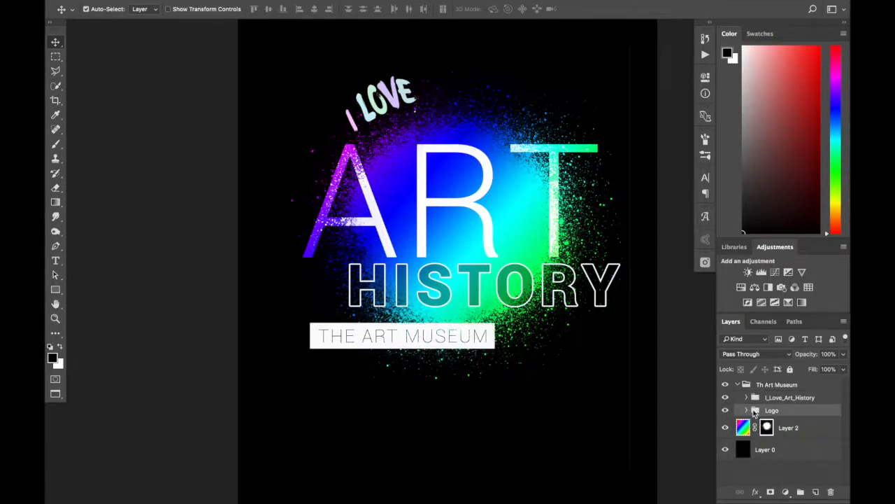
{"action": "key", "text": "Up"}
{"action": "key", "text": "Up"}
{"action": "key", "text": "Up"}
{"action": "key", "text": "Up"}
{"action": "key", "text": "Down"}
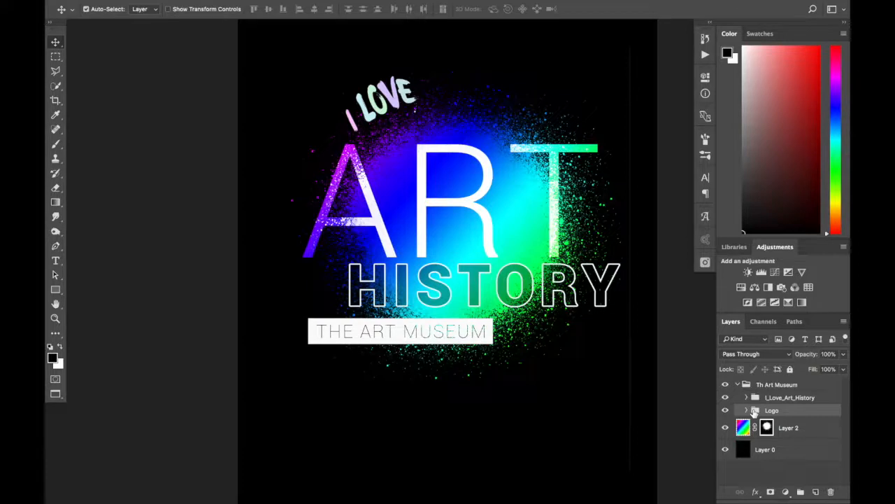
- Duplicate Rectangle 1 in the Logo group and set the original rectangle's fill to black, 000000
{"action": "left_click", "coordinate": [747, 411]}
{"action": "scroll", "coordinate": [762, 427], "scroll_direction": "down", "scroll_amount": 1}
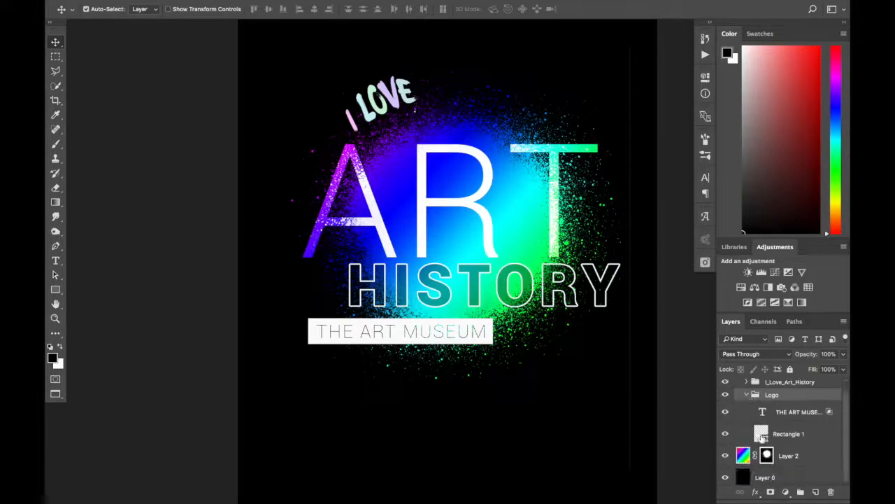
{"action": "left_click", "coordinate": [763, 435]}
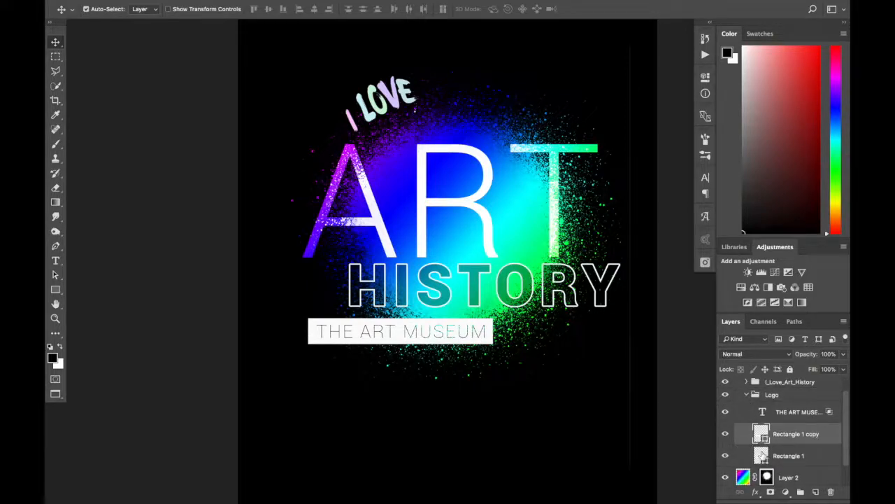
{"action": "double_click", "coordinate": [761, 456]}
{"action": "mouse_move", "coordinate": [579, 127]}
{"action": "left_mouse_down"}
{"action": "mouse_move", "coordinate": [590, 310]}
{"action": "mouse_move", "coordinate": [596, 306]}
{"action": "left_mouse_up"}
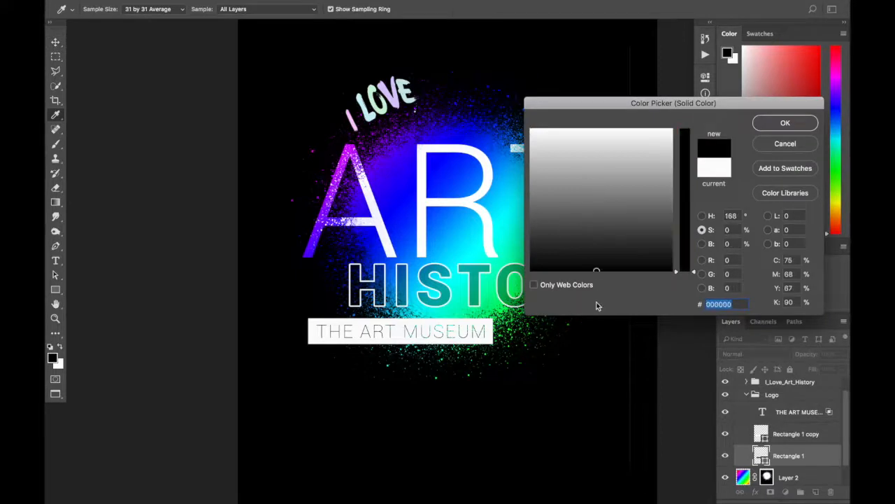
{"action": "left_click", "coordinate": [777, 122]}
- Move the black Rectangle 1 out of the Logo group to directly above Layer 2, and collapse the group
{"action": "scroll", "coordinate": [729, 446], "scroll_direction": "up", "scroll_amount": 1}
{"action": "scroll", "coordinate": [729, 446], "scroll_direction": "down", "scroll_amount": 1}
{"action": "left_click", "coordinate": [757, 451], "text": "alt"}
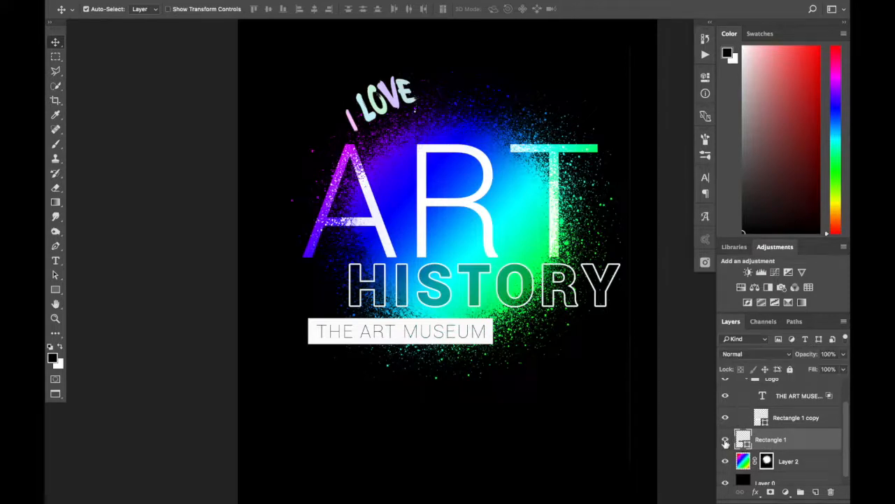
{"action": "scroll", "coordinate": [741, 433], "scroll_direction": "up", "scroll_amount": 1}
{"action": "left_click", "coordinate": [748, 411]}
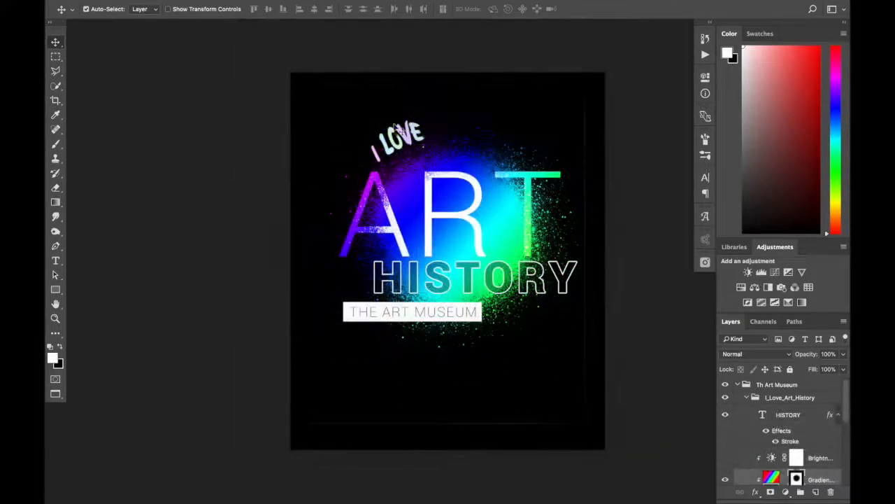
- Hide the clipped colour layer, Layer 1, and the I LOVE text layer
{"action": "scroll", "coordinate": [776, 434], "scroll_direction": "down", "scroll_amount": 1}
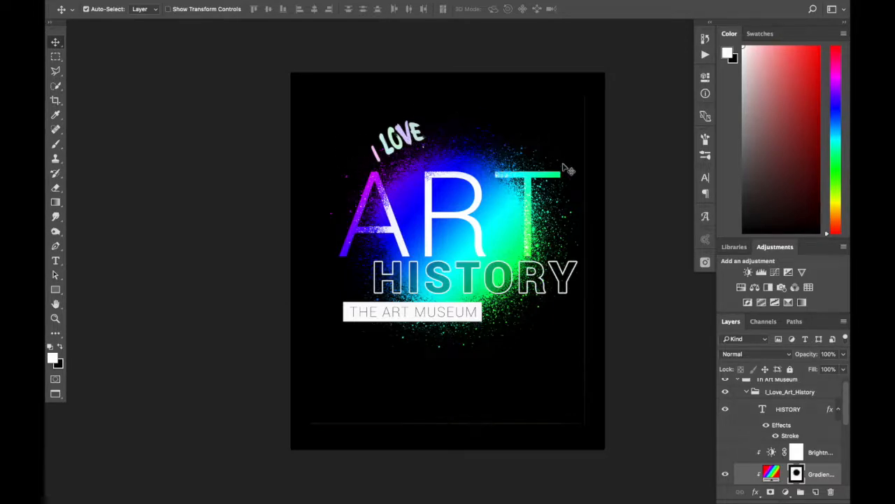
{"action": "scroll", "coordinate": [749, 391], "scroll_direction": "down", "scroll_amount": 3}
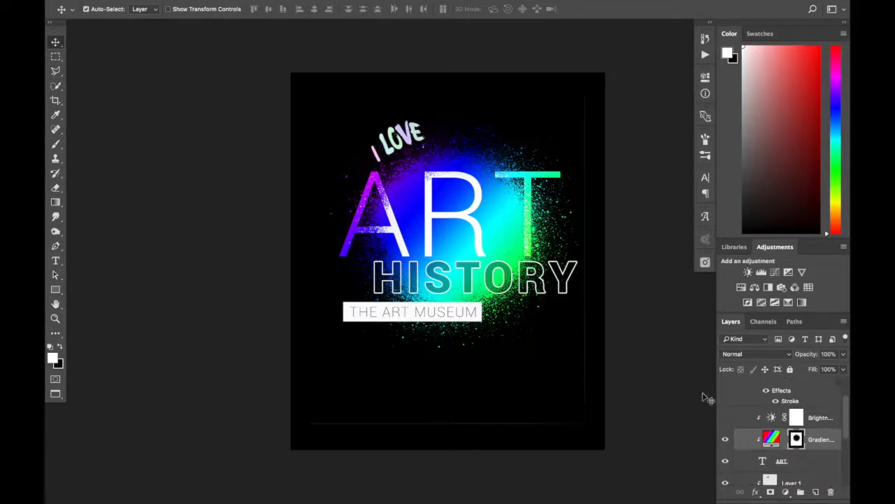
{"action": "scroll", "coordinate": [727, 405], "scroll_direction": "down", "scroll_amount": 4}
{"action": "left_click", "coordinate": [725, 389]}
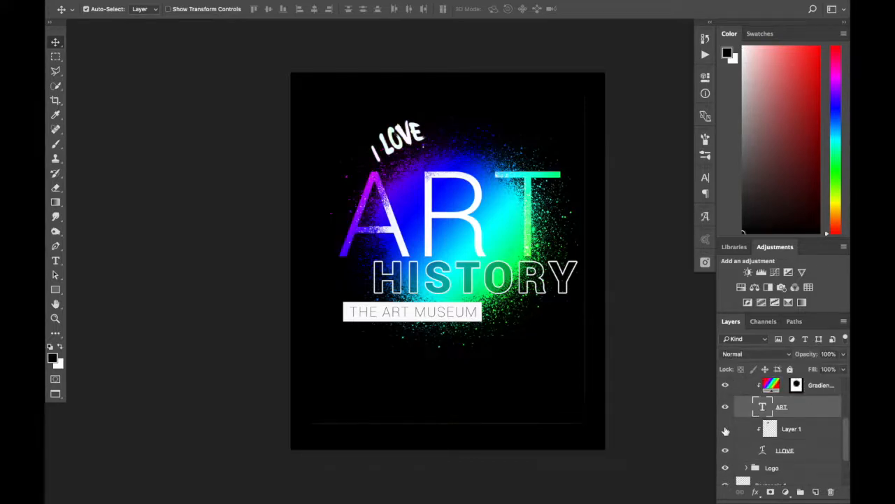
{"action": "double_click", "coordinate": [761, 449]}
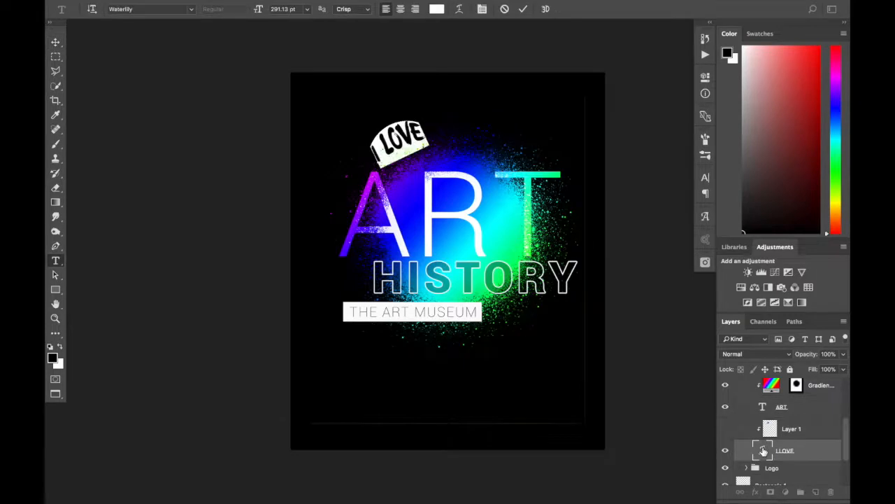
{"action": "left_click", "coordinate": [725, 450]}
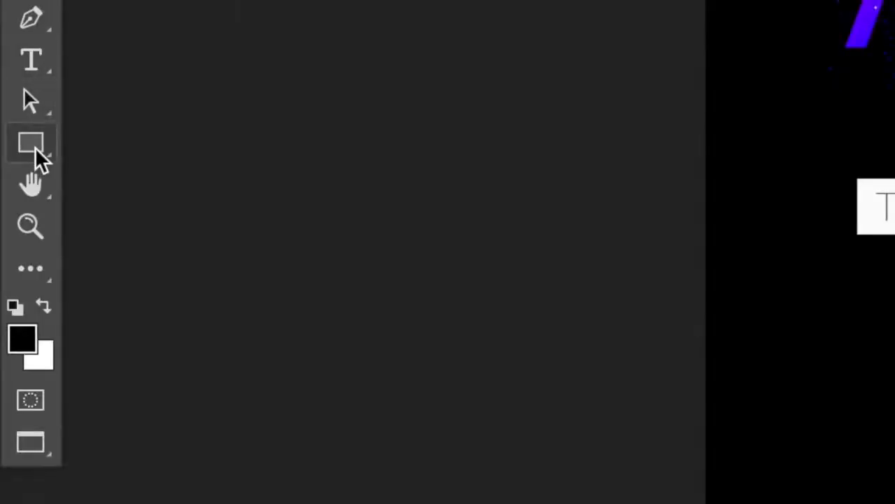
- Draw a circle about 2964 px in diameter with the Ellipse tool, centred over the colour splatter behind ART HISTORY
{"action": "left_click", "coordinate": [56, 290]}
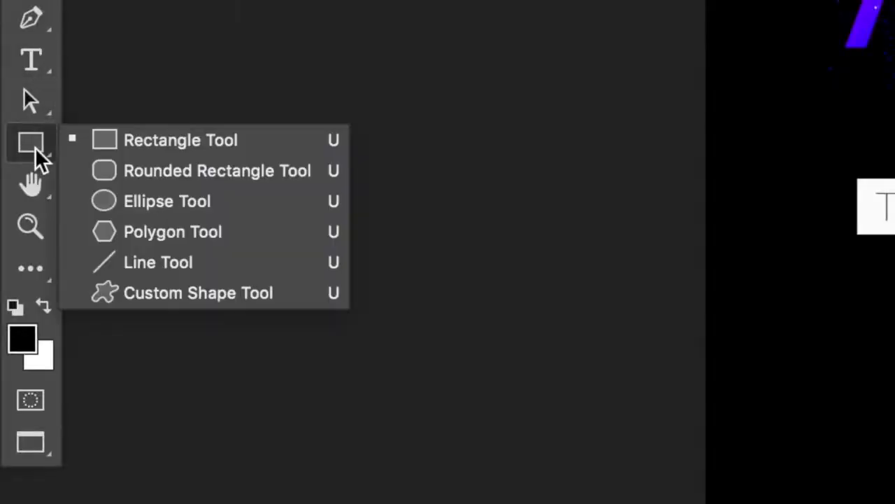
{"action": "left_click", "coordinate": [122, 210]}
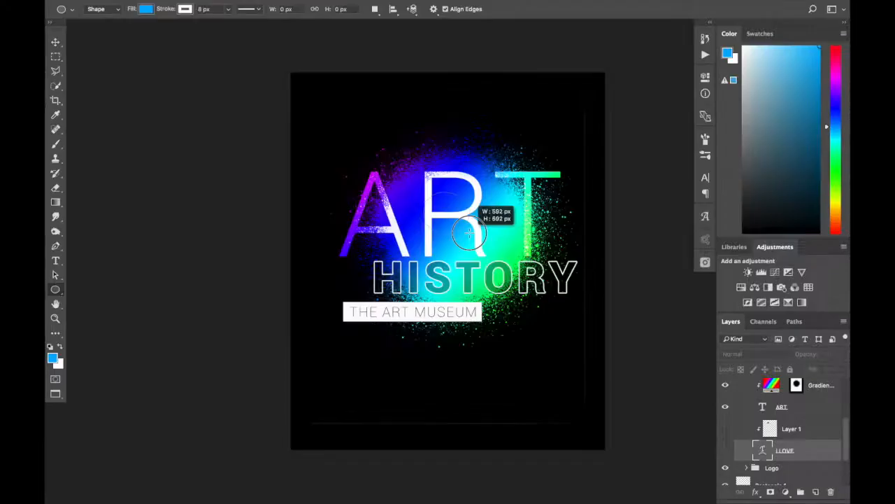
{"action": "left_click_drag", "start_coordinate": [469, 233], "coordinate": [603, 345]}
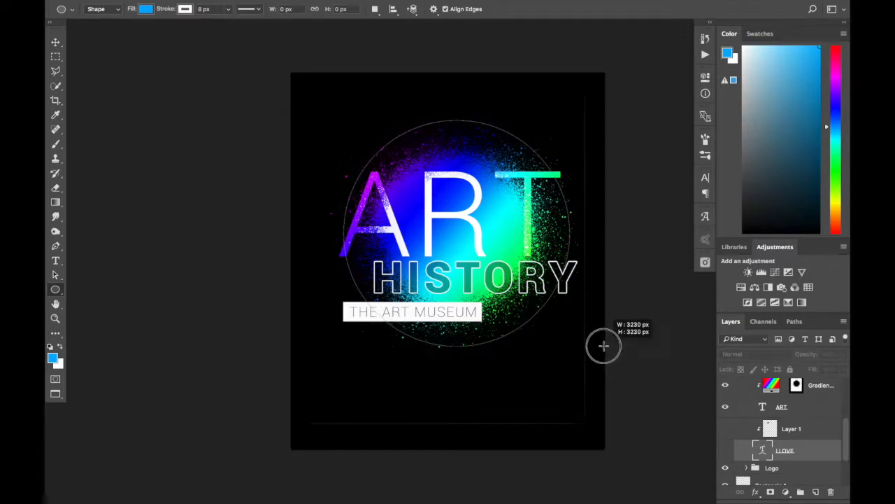
{"action": "key", "text": "space"}
{"action": "left_click_drag", "start_coordinate": [604, 345], "coordinate": [587, 334]}
{"action": "left_click_drag", "start_coordinate": [550, 323], "coordinate": [574, 337]}
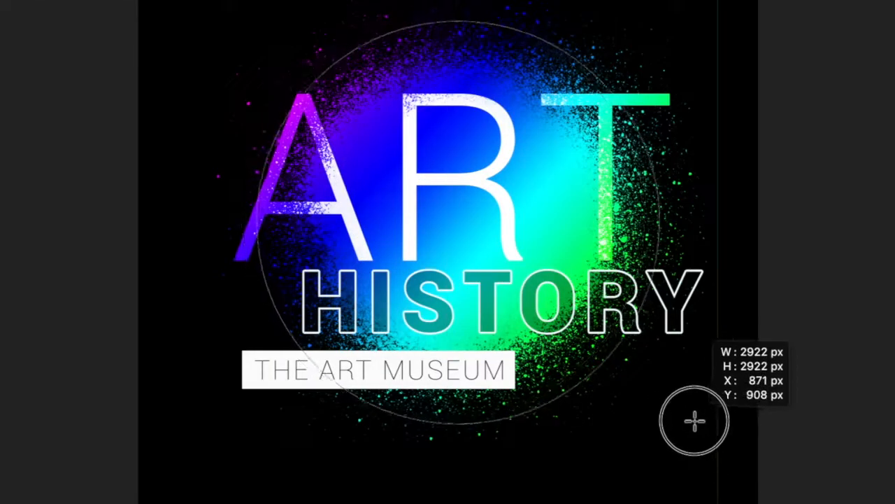
{"action": "mouse_move", "coordinate": [695, 421]}
{"action": "left_mouse_down"}
{"action": "mouse_move", "coordinate": [696, 411]}
{"action": "mouse_move", "coordinate": [707, 422]}
{"action": "mouse_move", "coordinate": [697, 415]}
{"action": "mouse_move", "coordinate": [700, 436]}
{"action": "mouse_move", "coordinate": [701, 408]}
{"action": "mouse_move", "coordinate": [703, 417]}
{"action": "left_mouse_up"}
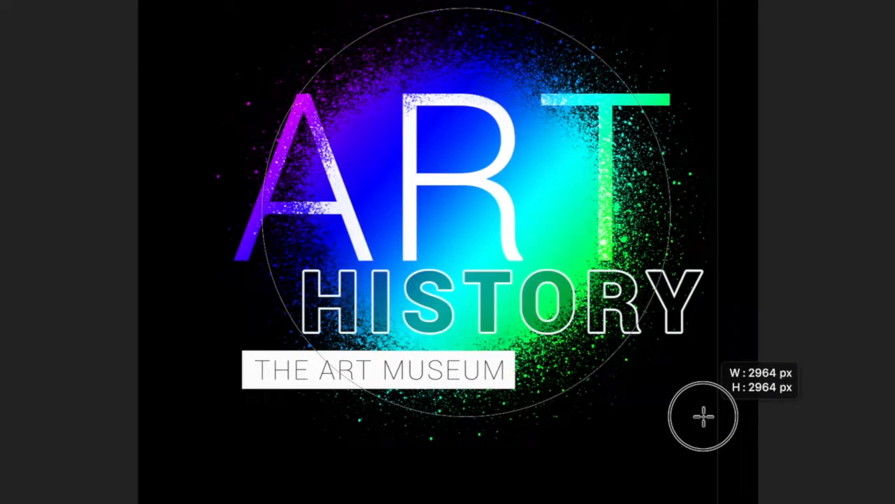
{"action": "left_click_drag", "start_coordinate": [702, 418], "coordinate": [702, 414]}
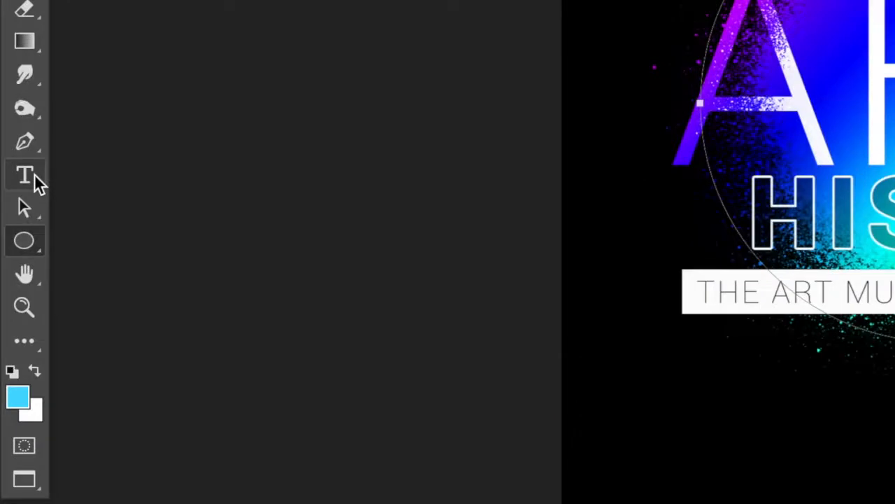
- Add the text I LOVE along the circle's upper-left arc in Roboto Regular at 577.01 pt
{"action": "left_click", "coordinate": [34, 174]}
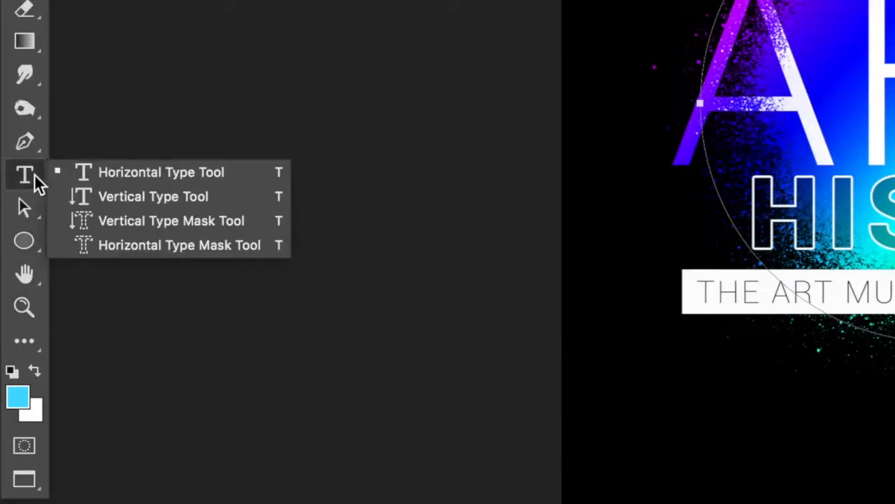
{"action": "left_click", "coordinate": [86, 172]}
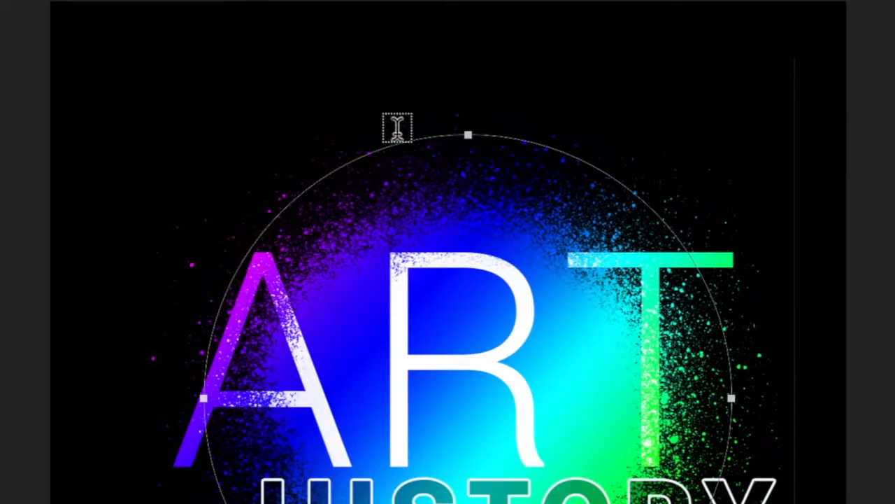
{"action": "left_click", "coordinate": [272, 218]}
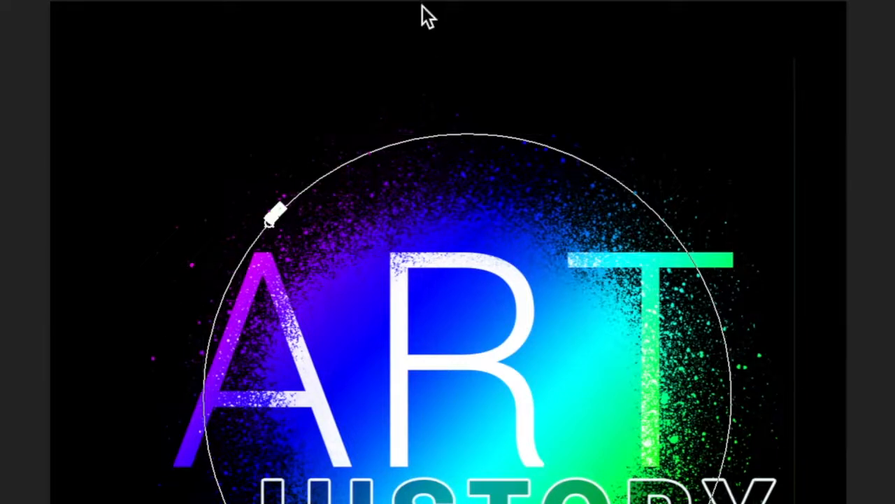
{"action": "key", "text": "super+t"}
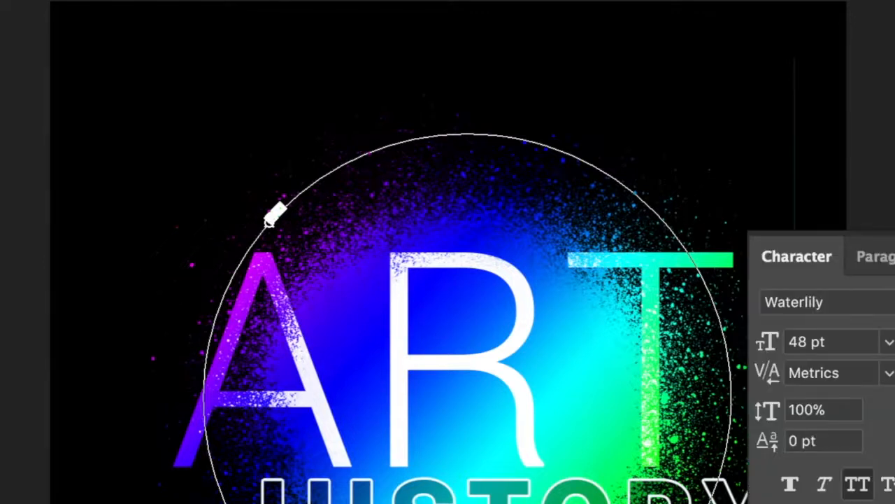
{"action": "left_click_drag", "start_coordinate": [775, 348], "coordinate": [889, 334]}
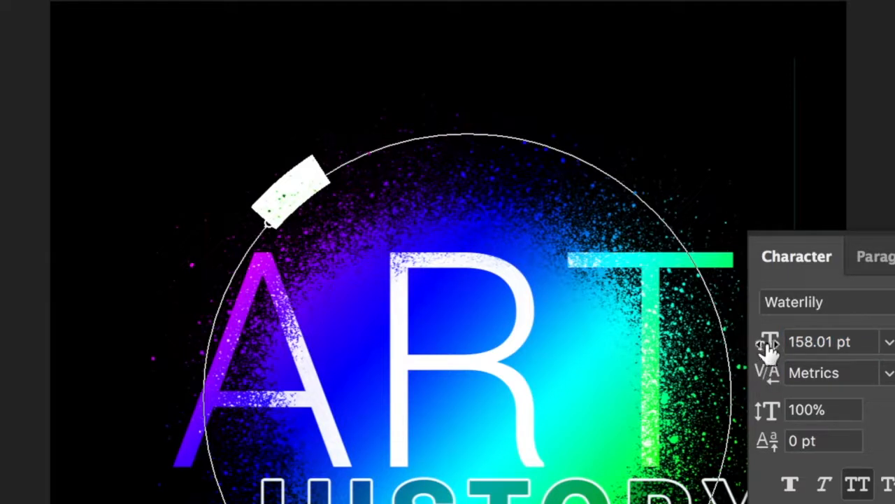
{"action": "left_click_drag", "start_coordinate": [771, 356], "coordinate": [894, 340]}
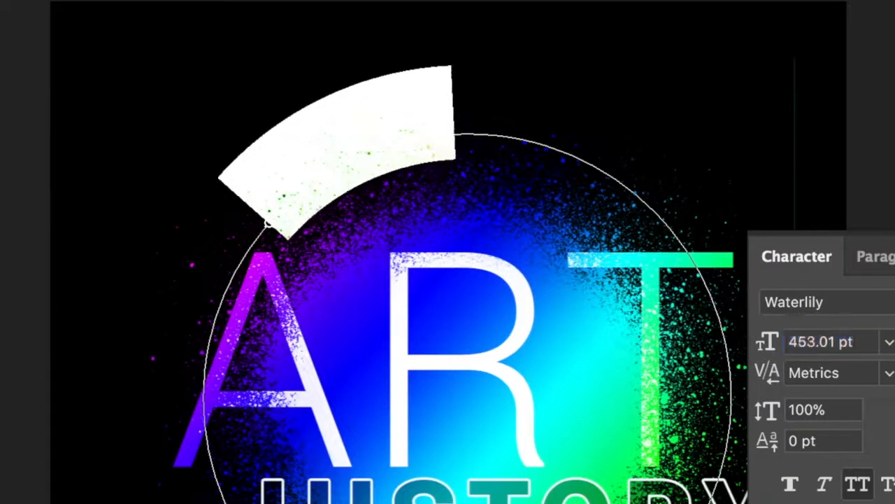
{"action": "left_click_drag", "start_coordinate": [769, 343], "coordinate": [883, 335]}
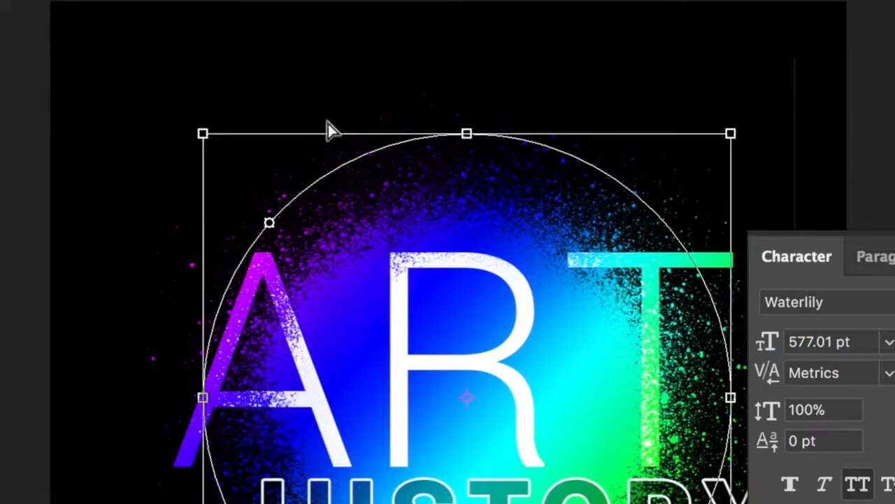
{"action": "key", "text": "super+a"}
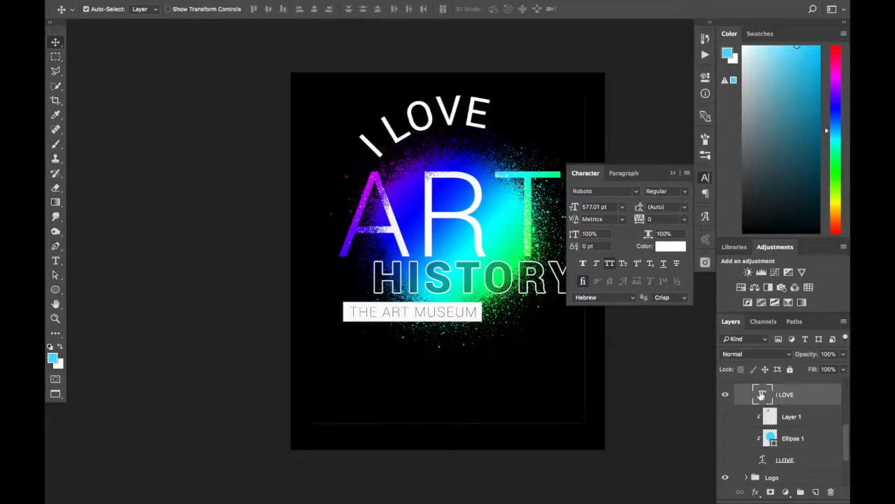
- Shift the I LOVE text clockwise along its circular path by moving the path's text start and end points
{"action": "key", "text": "t"}
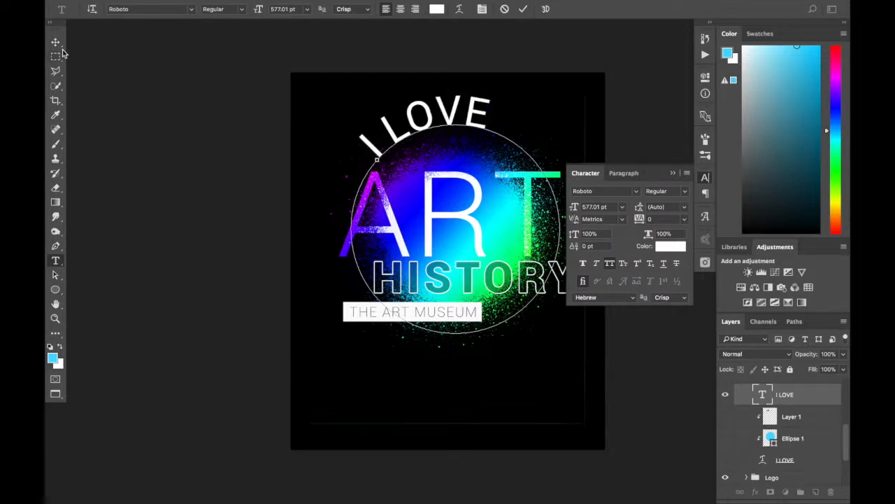
{"action": "left_click", "coordinate": [56, 273]}
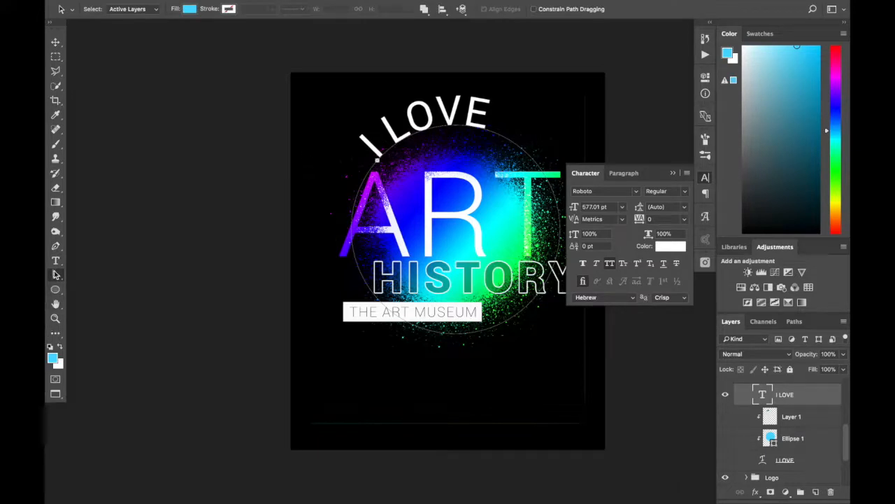
{"action": "left_click", "coordinate": [56, 273]}
{"action": "left_click", "coordinate": [74, 275]}
{"action": "left_click_drag", "start_coordinate": [377, 159], "coordinate": [566, 184]}
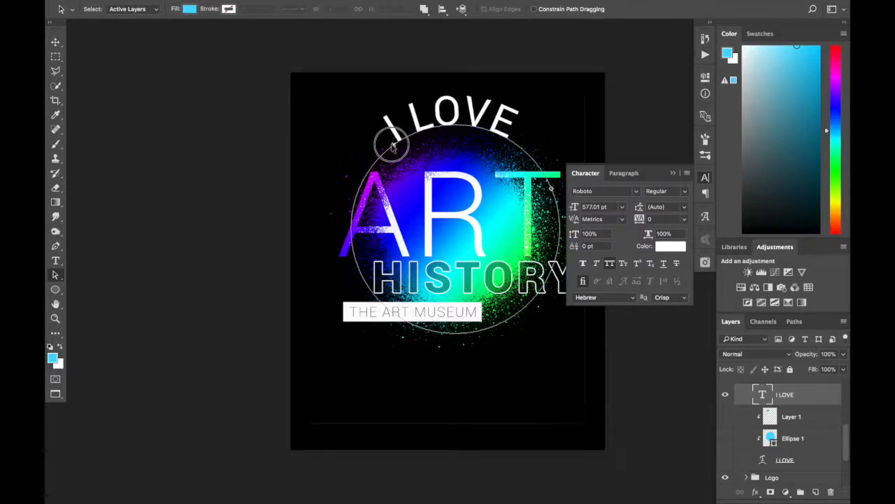
- Set the tracking of I LOVE to -50 and shift its start slightly further clockwise along the circle
{"action": "left_click", "coordinate": [684, 219]}
{"action": "left_click", "coordinate": [681, 245]}
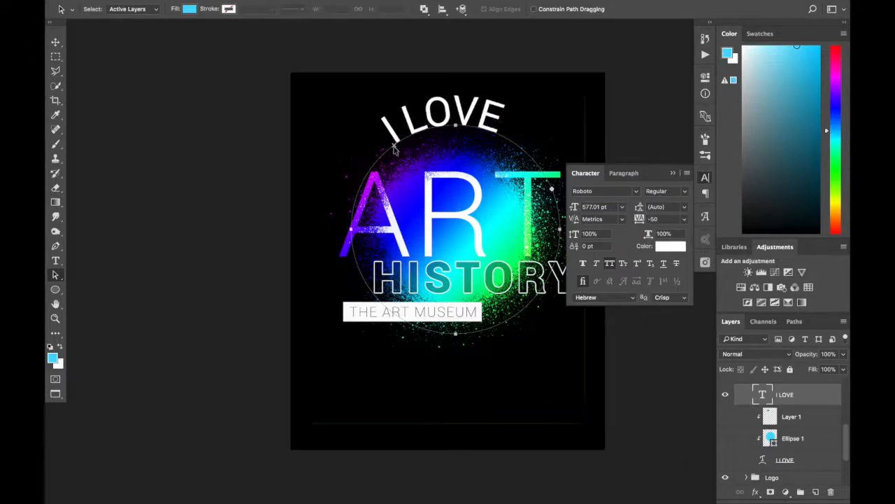
{"action": "left_click_drag", "start_coordinate": [393, 146], "coordinate": [404, 137]}
{"action": "left_click", "coordinate": [55, 55]}
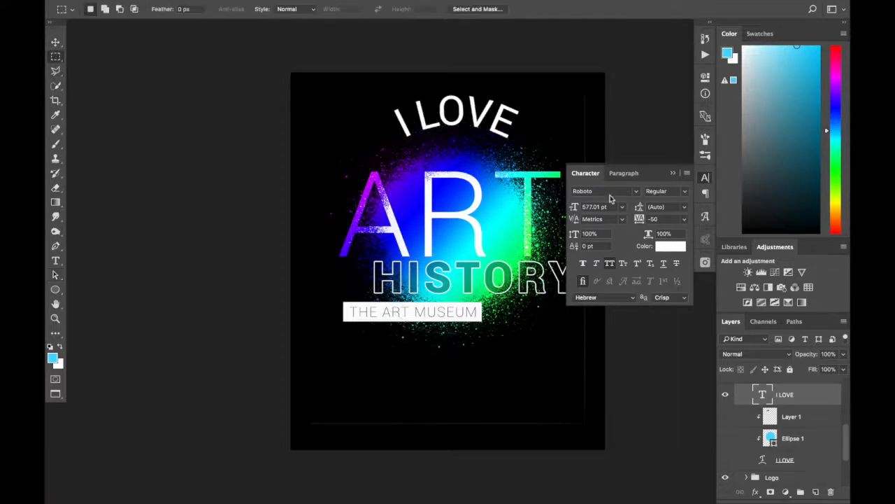
- Change the I LOVE text to the Thin font style and close the character settings
{"action": "left_click", "coordinate": [684, 194]}
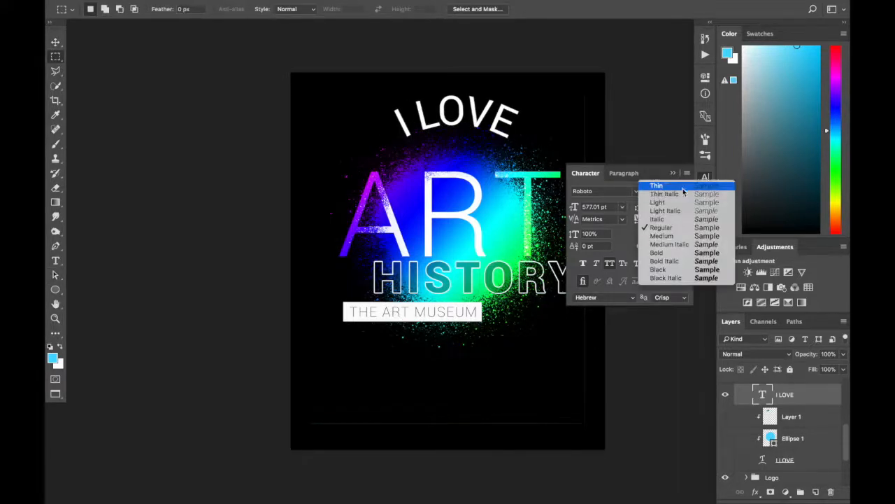
{"action": "left_click", "coordinate": [683, 188]}
{"action": "left_click", "coordinate": [673, 172]}
- Nudge the curved I LOVE text down and slightly left so it sits closer to ART
{"action": "key", "text": "v"}
{"action": "key", "text": "shift+Down"}
{"action": "key", "text": "shift+Down"}
{"action": "key", "text": "shift+Down"}
{"action": "key", "text": "shift+Down"}
{"action": "key", "text": "shift+Down"}
{"action": "key", "text": "shift+Down"}
{"action": "key", "text": "shift+Down"}
{"action": "key", "text": "shift+Down"}
{"action": "key", "text": "shift+Down"}
{"action": "key", "text": "shift+Down"}
{"action": "key", "text": "shift+Down"}
{"action": "key", "text": "shift+Down"}
{"action": "key", "text": "shift+Down"}
{"action": "key", "text": "shift+Down"}
{"action": "key", "text": "shift+Down"}
{"action": "key", "text": "shift+Down"}
{"action": "key", "text": "shift+Down"}
{"action": "key", "text": "shift+Down"}
{"action": "key", "text": "shift+Down"}
{"action": "key", "text": "shift+Down"}
{"action": "key", "text": "shift+Left"}
{"action": "key", "text": "shift+Left"}
{"action": "key", "text": "shift+Left"}
{"action": "key", "text": "shift+Left"}
{"action": "key", "text": "shift+Down"}
{"action": "key", "text": "shift+Down"}
{"action": "key", "text": "shift+Down"}
{"action": "key", "text": "shift+Down"}
{"action": "key", "text": "shift+Down"}
{"action": "key", "text": "shift+Down"}
{"action": "key", "text": "shift+Down"}
{"action": "key", "text": "shift+Down"}
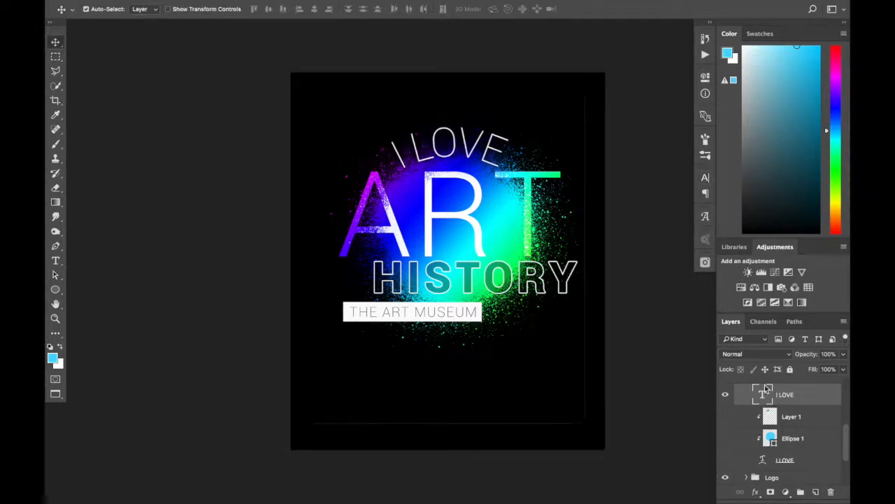
- Nudge the HISTORY text left until its first letter lines up beneath the A of ART
{"action": "key", "text": "shift+Left"}
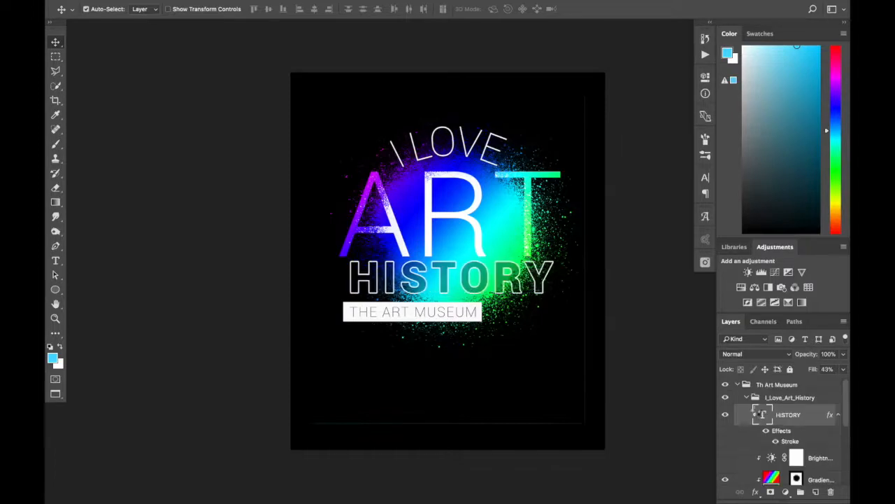
{"action": "key", "text": "shift+Left"}
{"action": "key", "text": "shift+Left"}
{"action": "key", "text": "shift+Left"}
{"action": "key", "text": "shift+Left"}
{"action": "key", "text": "shift+Left"}
{"action": "key", "text": "shift+Left"}
{"action": "key", "text": "shift+Left"}
{"action": "key", "text": "shift+Left"}
{"action": "key", "text": "shift+Left"}
{"action": "key", "text": "shift+Left"}
{"action": "key", "text": "shift+Left"}
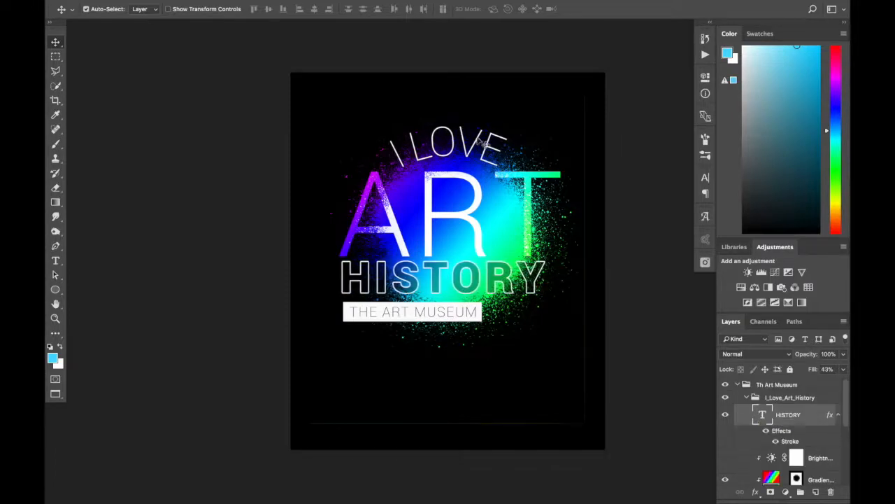
- Move the curved I LOVE text further down and left so it sits just above ART
{"action": "key", "text": "shift+Down"}
{"action": "key", "text": "shift+Down"}
{"action": "key", "text": "shift+Down"}
{"action": "key", "text": "shift+Down"}
{"action": "key", "text": "shift+Down"}
{"action": "key", "text": "shift+Down"}
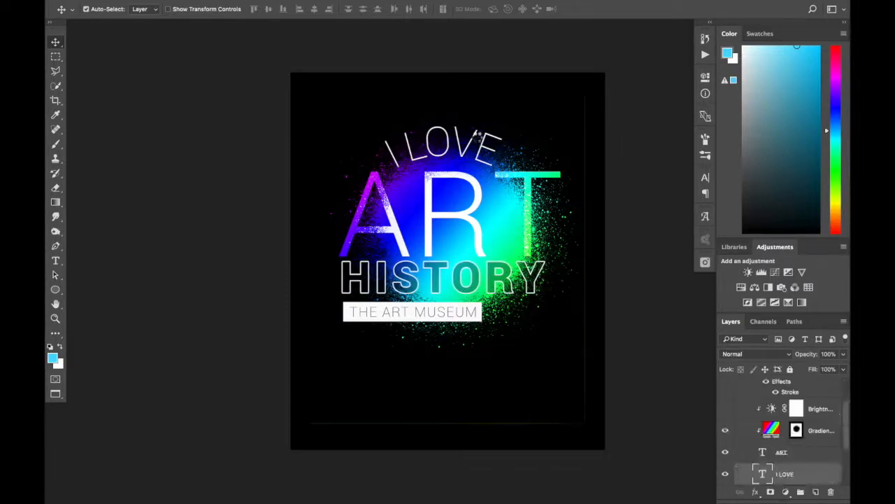
{"action": "key", "text": "shift+Left"}
{"action": "key", "text": "shift+Left"}
{"action": "key", "text": "shift+Left"}
{"action": "key", "text": "shift+Left"}
{"action": "key", "text": "shift+Left"}
{"action": "key", "text": "shift+Left"}
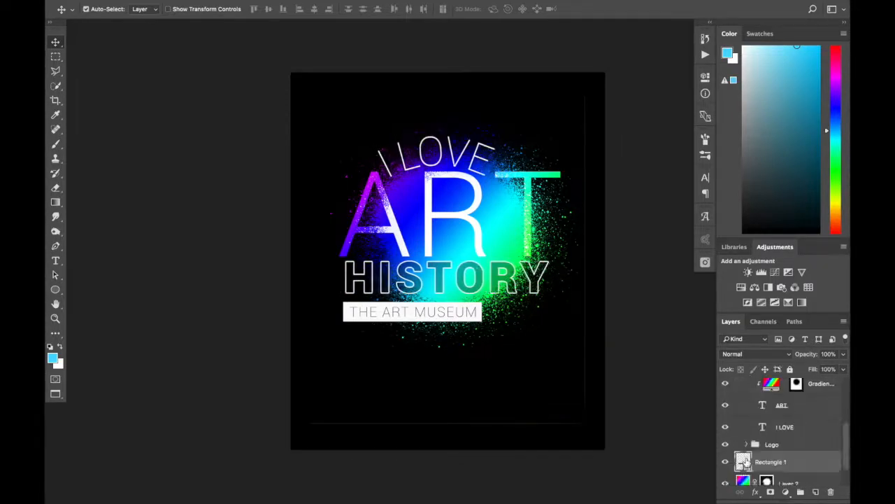
- Select the Logo group together with Rectangle 1 and nudge them right and slightly up until centred beneath HISTORY
{"action": "left_click", "coordinate": [755, 445]}
{"action": "key", "text": "shift+Right"}
{"action": "key", "text": "shift+Right"}
{"action": "key", "text": "shift+Right"}
{"action": "key", "text": "shift+Right"}
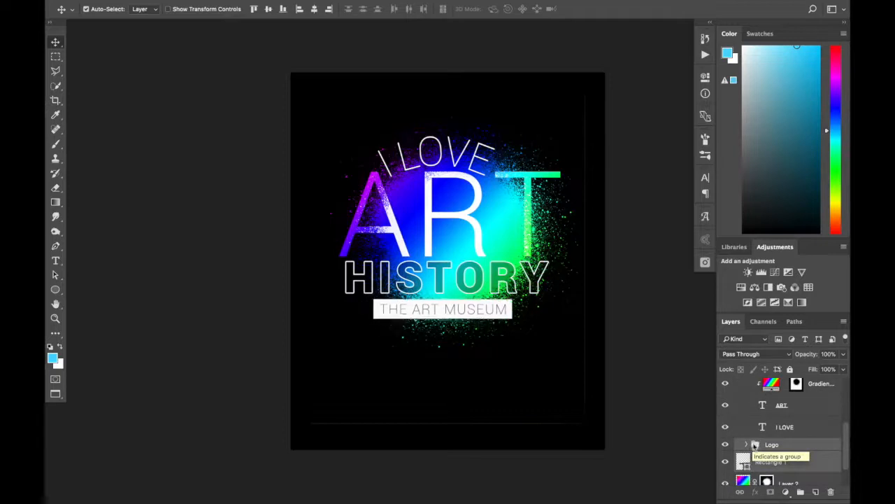
{"action": "key", "text": "shift+Right"}
{"action": "key", "text": "shift+Up"}
{"action": "key", "text": "shift+Up"}
{"action": "key", "text": "shift+Down"}
{"action": "key", "text": "shift+Up"}
{"action": "key", "text": "shift+Up"}
{"action": "key", "text": "shift+Down"}
{"action": "key", "text": "shift+Down"}
{"action": "key", "text": "shift+Down"}
{"action": "key", "text": "shift+Down"}
- Nudge the I LOVE text slightly right to centre it above ART
{"action": "left_click", "coordinate": [760, 425]}
{"action": "key", "text": "shift+Right"}
{"action": "key", "text": "shift+Right"}
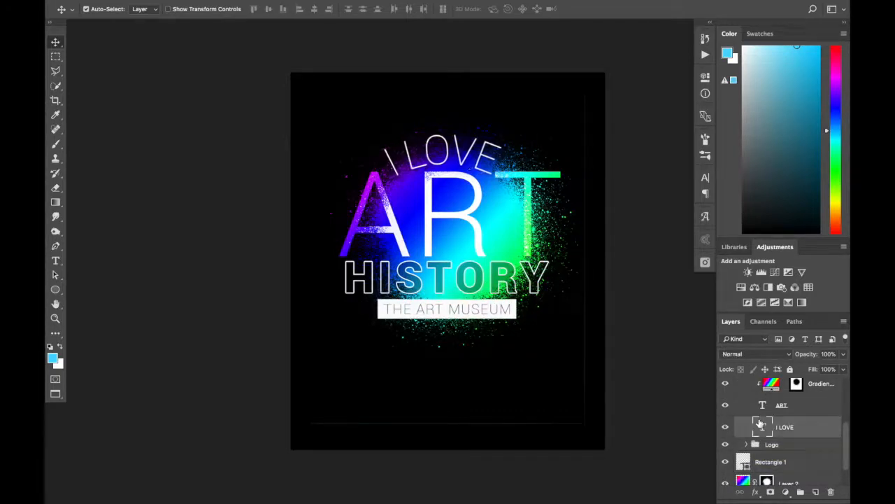
- Try scaling the colour splatter on Layer 2 down slightly about its centre with Free Transform
{"action": "scroll", "coordinate": [761, 424], "scroll_direction": "down", "scroll_amount": 1}
{"action": "left_click", "coordinate": [788, 452]}
{"action": "key", "text": "ctrl+t"}
{"action": "mouse_move", "coordinate": [584, 92]}
{"action": "left_mouse_down"}
{"action": "mouse_move", "coordinate": [536, 140]}
{"action": "mouse_move", "coordinate": [665, 56]}
{"action": "mouse_move", "coordinate": [567, 222]}
{"action": "left_mouse_up"}
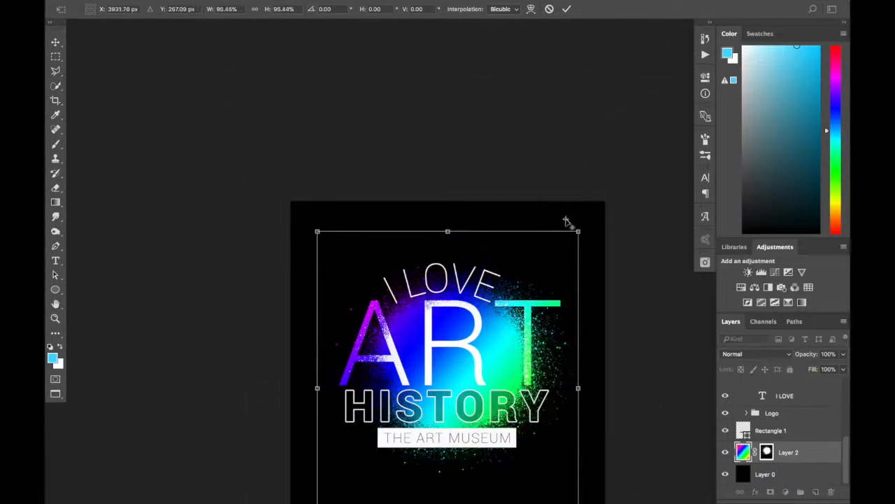
{"action": "key", "text": "Return"}
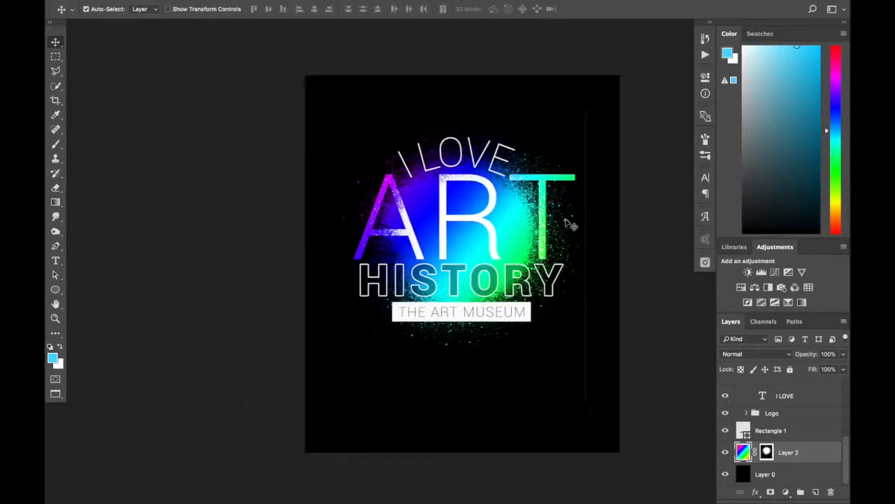
- Nudge the Layer 2 splatter sideways, and undo both the nudging and the last scaling
{"action": "key", "text": "Left"}
{"action": "key", "text": "Left"}
{"action": "key", "text": "Left"}
{"action": "key", "text": "Left"}
{"action": "key", "text": "Left"}
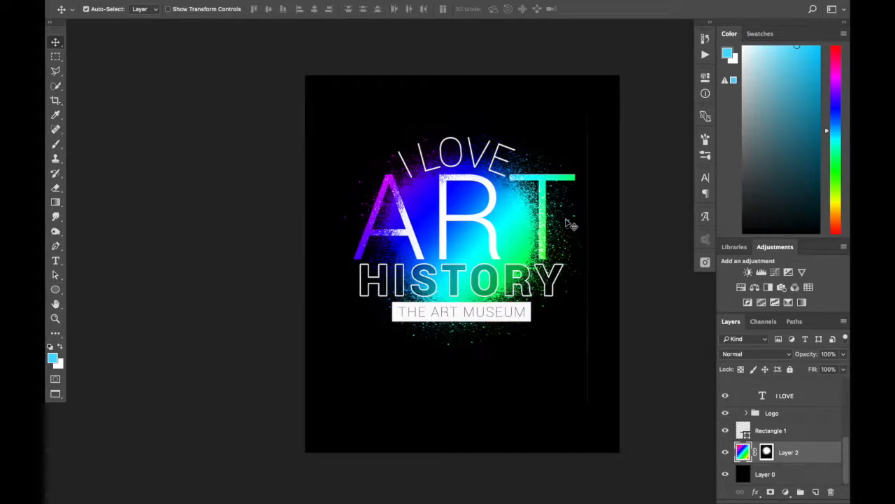
{"action": "key", "text": "alt+super+z"}
{"action": "key", "text": "alt+super+z"}
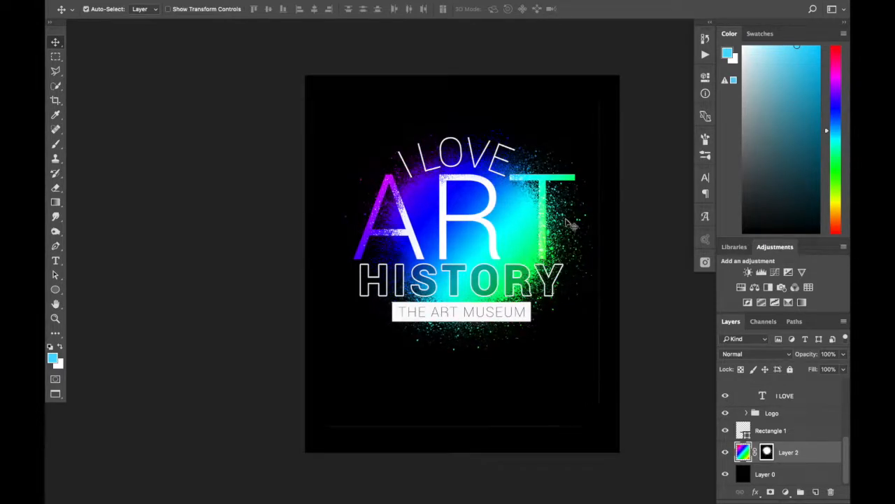
- Check the gradient's effect on ART by hiding and showing its clipped fill layer, and select that layer's mask
{"action": "left_click", "coordinate": [491, 203]}
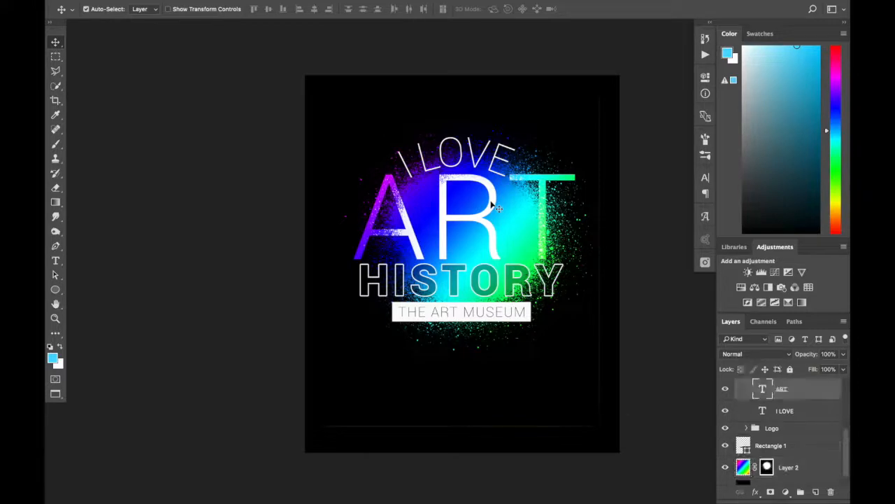
{"action": "scroll", "coordinate": [799, 413], "scroll_direction": "up", "scroll_amount": 3}
{"action": "left_click", "coordinate": [726, 399]}
{"action": "left_click", "coordinate": [726, 400]}
{"action": "left_click", "coordinate": [797, 399]}
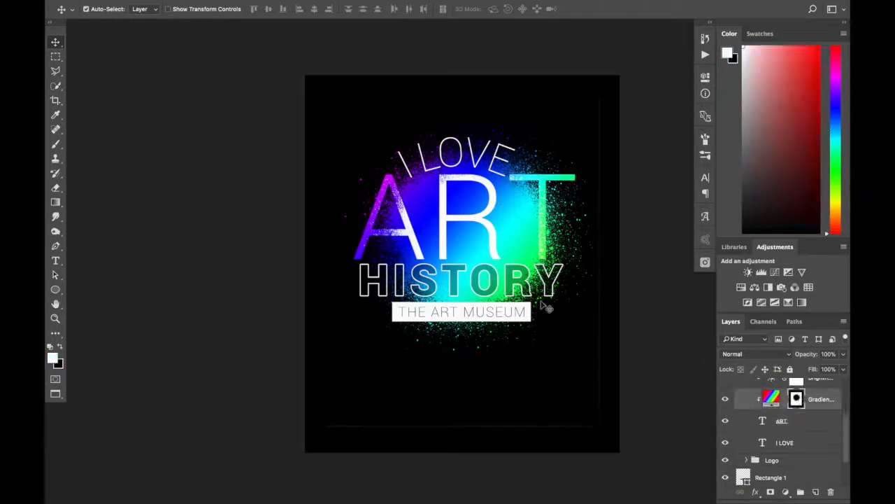
- Set the brush to 1100 px and paint white on the gradient layer's mask around the R's lower stem and leg
{"action": "key", "text": "z"}
{"action": "left_click", "coordinate": [460, 274]}
{"action": "left_click", "coordinate": [460, 274]}
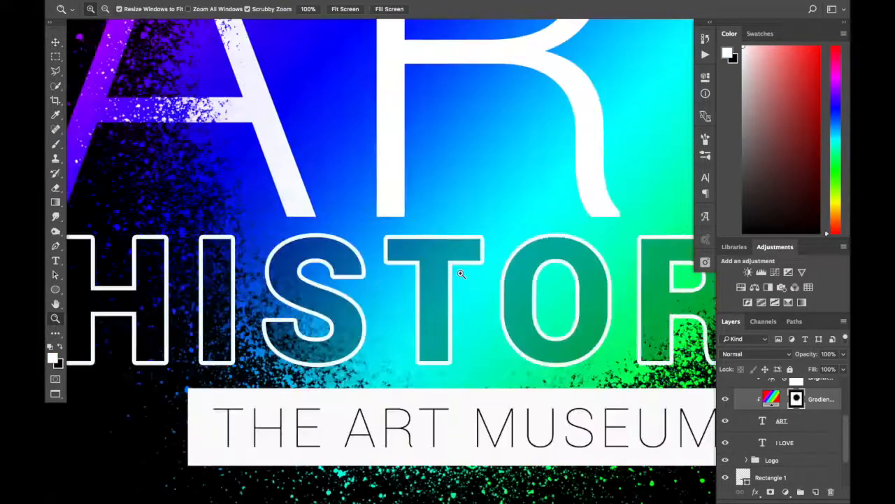
{"action": "scroll", "coordinate": [459, 259], "scroll_direction": "right", "scroll_amount": 5}
{"action": "key", "text": "b"}
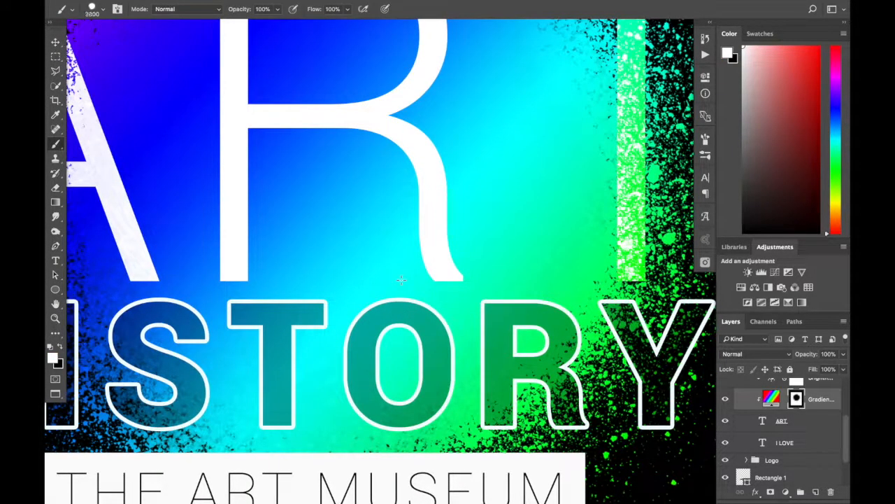
{"action": "key", "text": "bracketleft"}
{"action": "key", "text": "bracketleft"}
{"action": "key", "text": "bracketleft"}
{"action": "key", "text": "bracketleft"}
{"action": "key", "text": "bracketleft"}
{"action": "key", "text": "bracketleft"}
{"action": "key", "text": "bracketleft"}
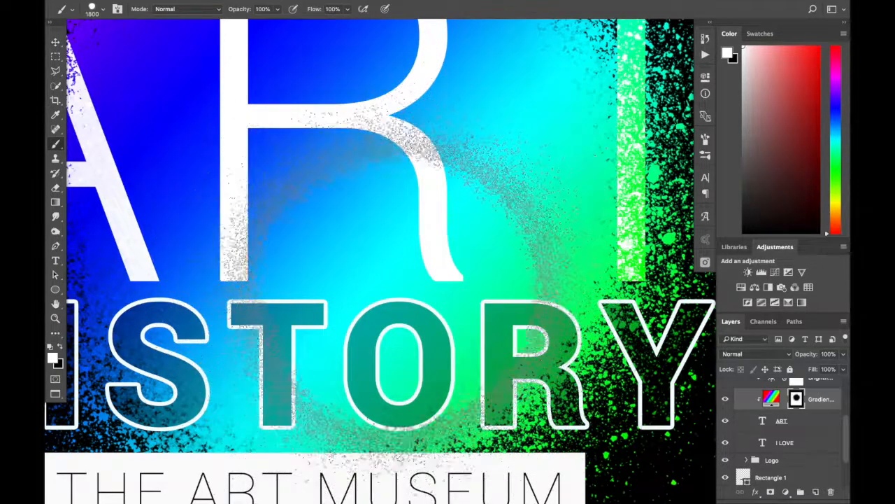
{"action": "key", "text": "bracketleft"}
{"action": "key", "text": "bracketleft"}
{"action": "key", "text": "bracketleft"}
{"action": "key", "text": "bracketleft"}
{"action": "key", "text": "bracketleft"}
{"action": "key", "text": "bracketleft"}
{"action": "key", "text": "bracketleft"}
{"action": "key", "text": "bracketleft"}
{"action": "key", "text": "bracketleft"}
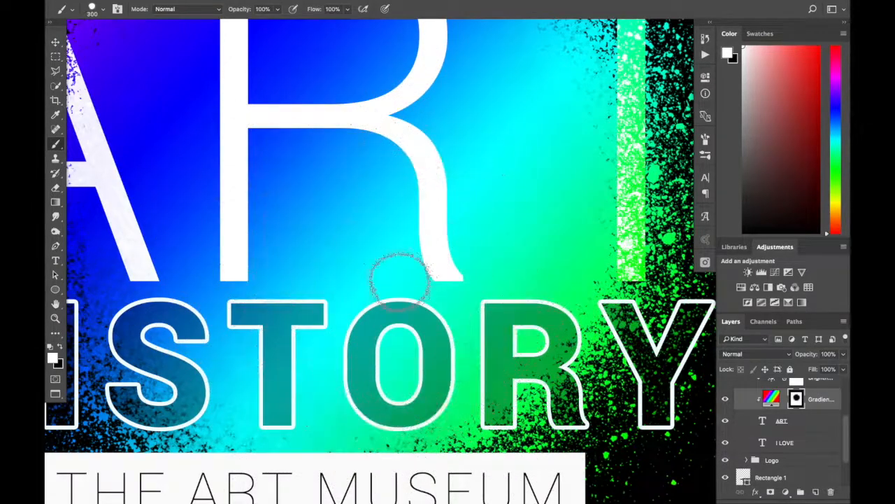
{"action": "key", "text": "bracketright"}
{"action": "key", "text": "bracketright"}
{"action": "key", "text": "bracketright"}
{"action": "key", "text": "bracketright"}
{"action": "key", "text": "bracketright"}
{"action": "key", "text": "bracketright"}
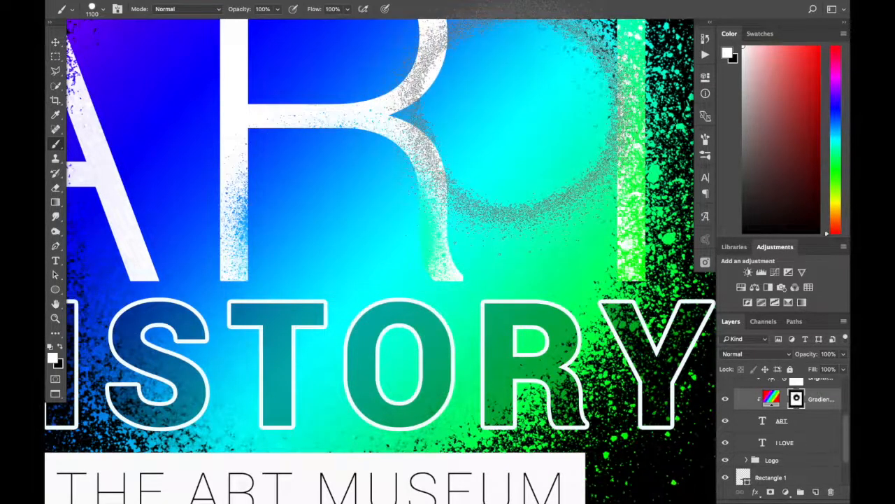
- Try painting the gradient mask across the A's right leg and the R's stem with the 1100 px brush
{"action": "scroll", "coordinate": [459, 159], "scroll_direction": "up", "scroll_amount": 5}
{"action": "scroll", "coordinate": [460, 160], "scroll_direction": "left", "scroll_amount": 2}
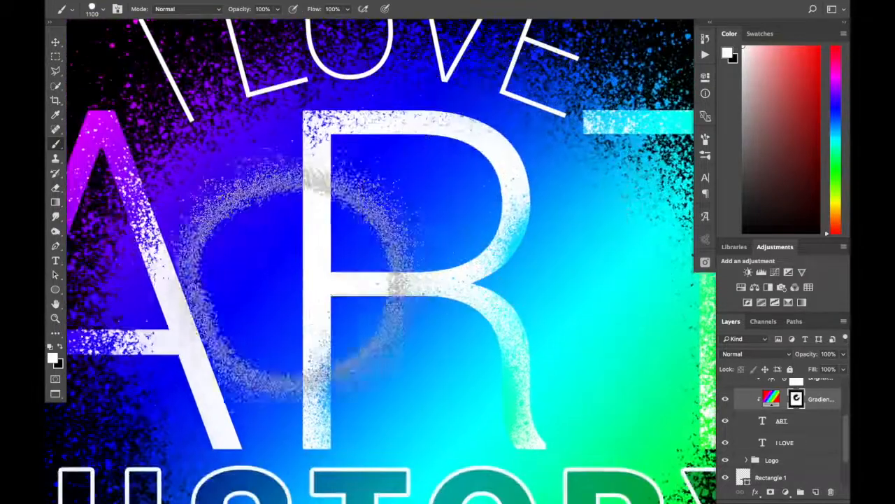
{"action": "mouse_move", "coordinate": [231, 279]}
{"action": "left_mouse_down"}
{"action": "mouse_move", "coordinate": [461, 232]}
{"action": "mouse_move", "coordinate": [466, 208]}
{"action": "left_mouse_up"}
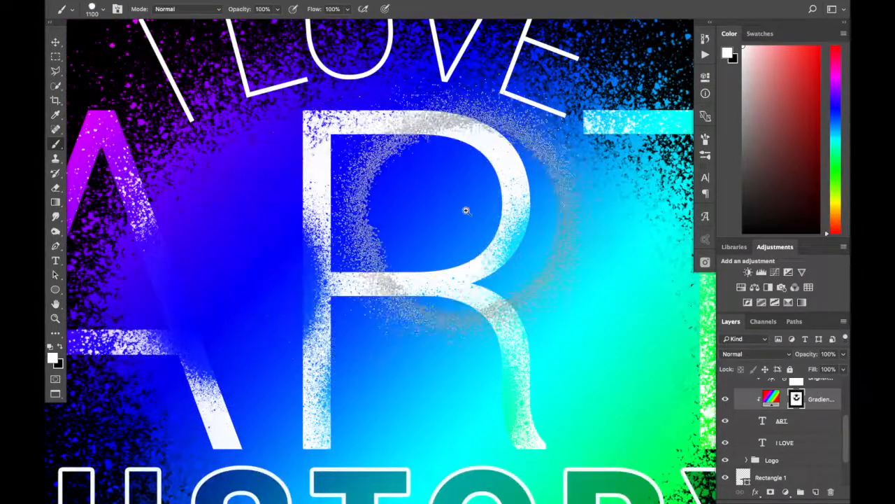
- Shrink the mask brush to 300 px for finer splatter work on ART
{"action": "key", "text": "z"}
{"action": "left_click", "coordinate": [466, 210], "text": "alt"}
{"action": "left_click", "coordinate": [466, 210], "text": "alt"}
{"action": "left_click", "coordinate": [466, 211], "text": "alt"}
{"action": "left_click", "coordinate": [467, 210], "text": "alt"}
{"action": "left_click", "coordinate": [467, 211], "text": "alt"}
{"action": "key", "text": "v"}
{"action": "key", "text": "z"}
{"action": "left_click", "coordinate": [471, 217]}
{"action": "key", "text": "b"}
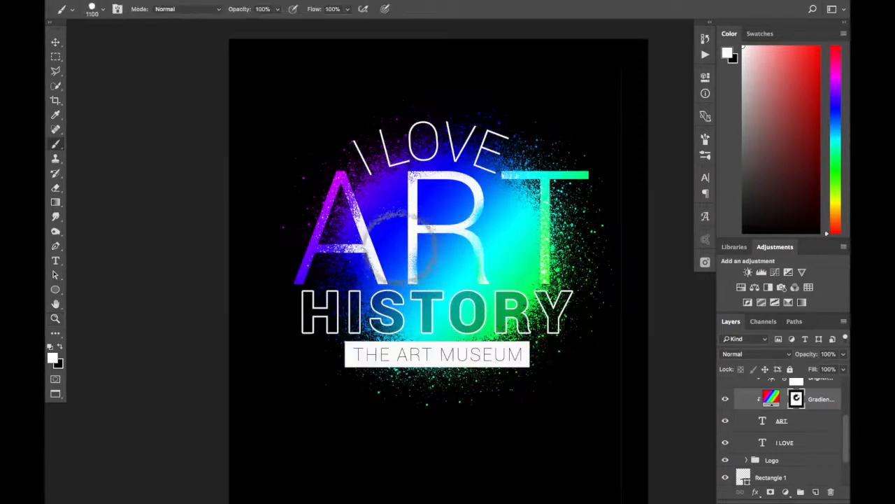
{"action": "key", "text": "bracketleft"}
{"action": "key", "text": "bracketleft"}
{"action": "key", "text": "bracketleft"}
{"action": "key", "text": "bracketleft"}
{"action": "key", "text": "bracketleft"}
{"action": "key", "text": "bracketleft"}
{"action": "key", "text": "bracketleft"}
{"action": "key", "text": "bracketleft"}
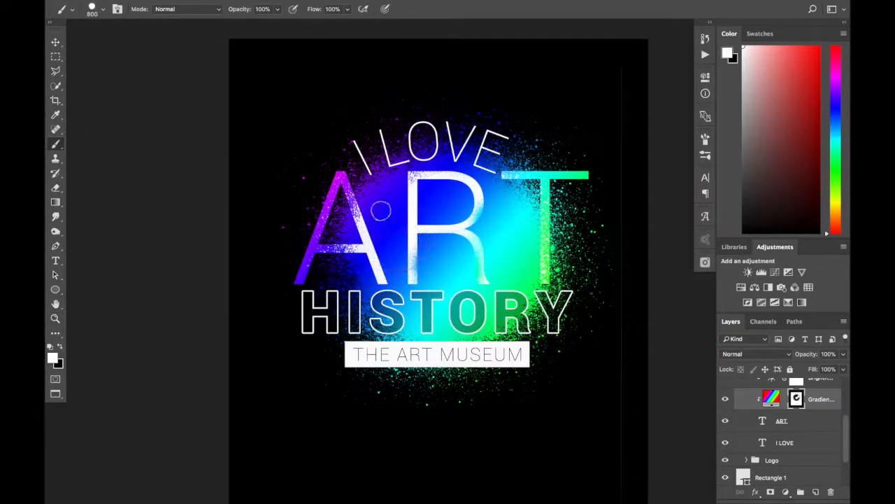
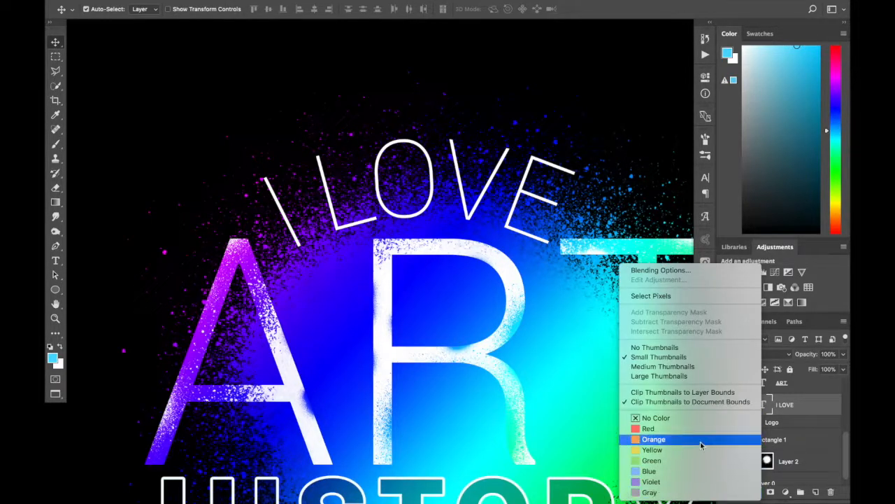
- Convert the I LOVE text layer to a shape, and hide and show it to check the result
{"action": "left_click", "coordinate": [790, 409]}
{"action": "right_click", "coordinate": [791, 410]}
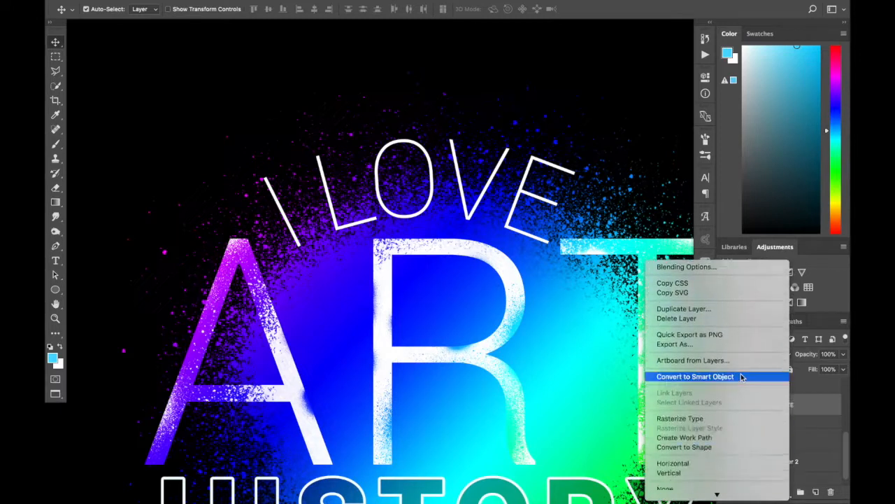
{"action": "scroll", "coordinate": [741, 374], "scroll_direction": "down", "scroll_amount": 3}
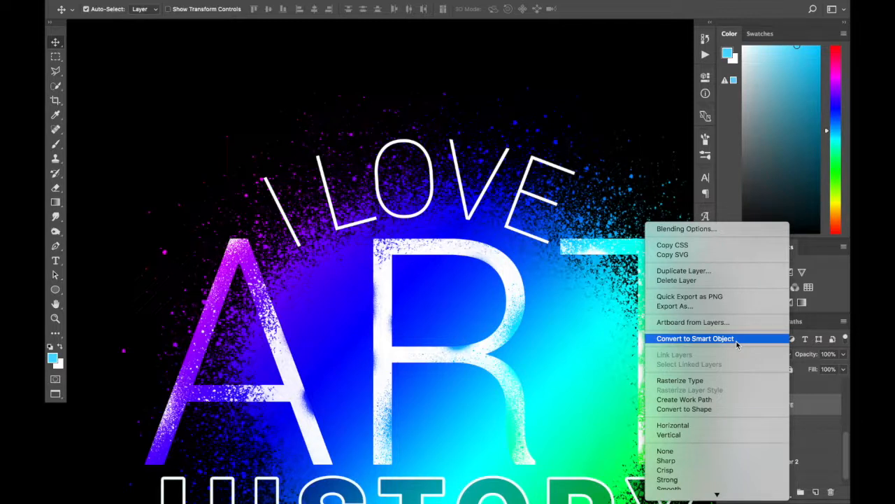
{"action": "left_click", "coordinate": [726, 410]}
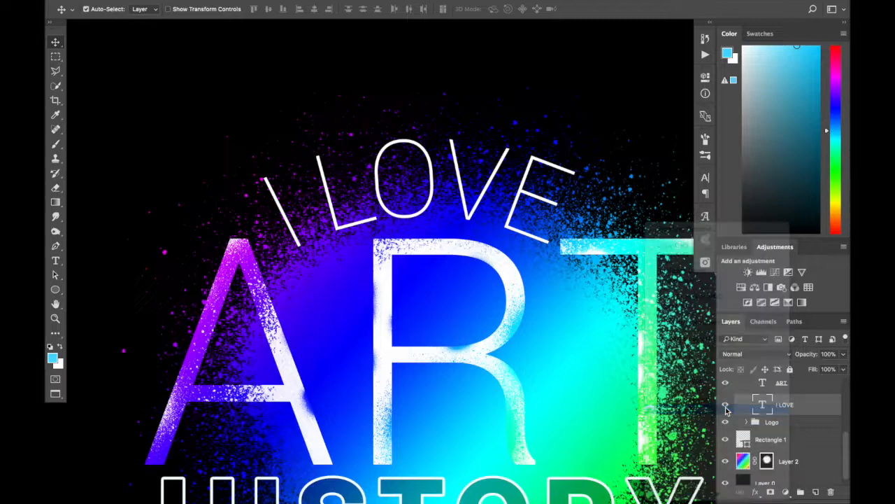
{"action": "left_click", "coordinate": [725, 406]}
{"action": "left_click", "coordinate": [726, 405]}
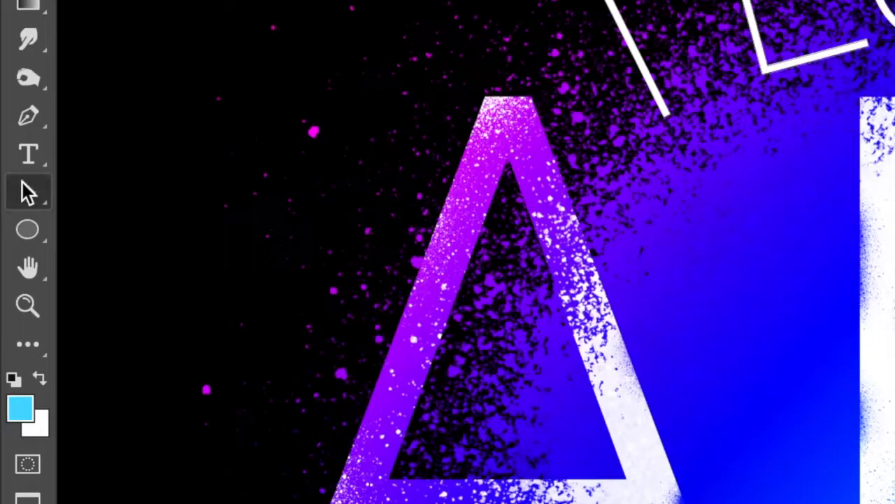
- Pull the V's upper-left anchor point in I LOVE far upward with the Direct Selection tool to form a tall spike
{"action": "left_click", "coordinate": [55, 274]}
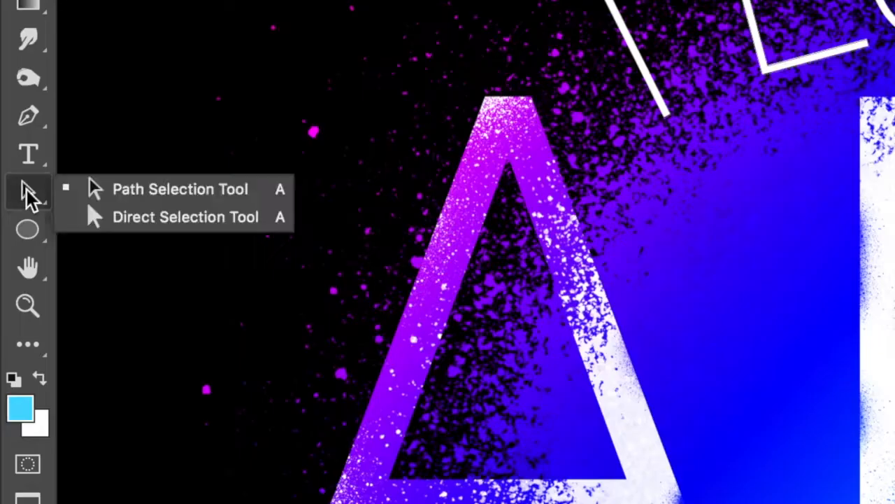
{"action": "left_click", "coordinate": [98, 219]}
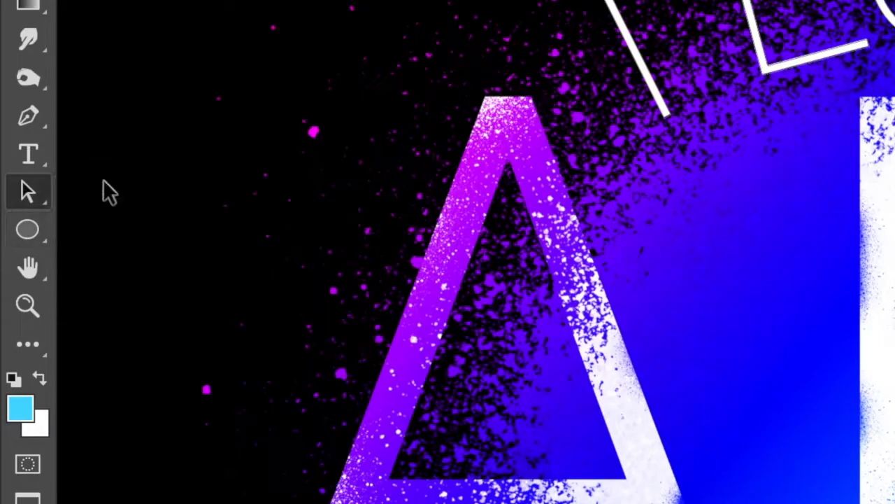
{"action": "left_click", "coordinate": [24, 196]}
{"action": "left_click", "coordinate": [91, 217]}
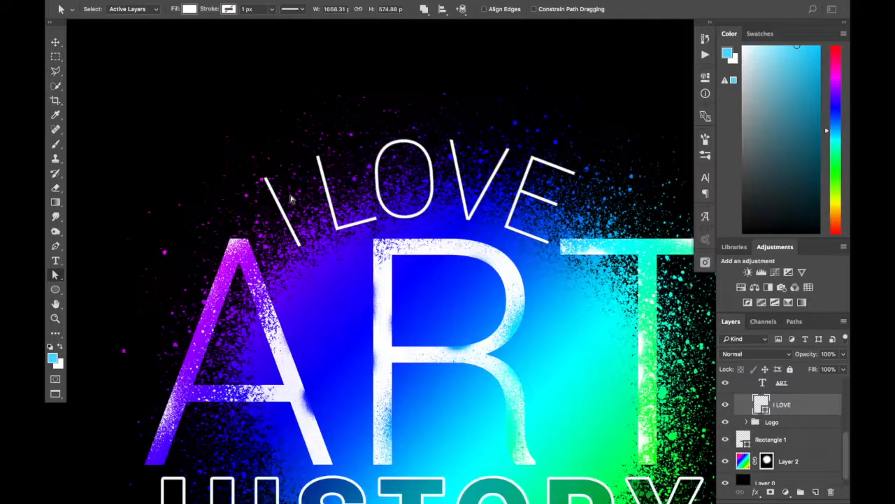
{"action": "key", "text": "z"}
{"action": "left_click_drag", "start_coordinate": [275, 200], "coordinate": [344, 280]}
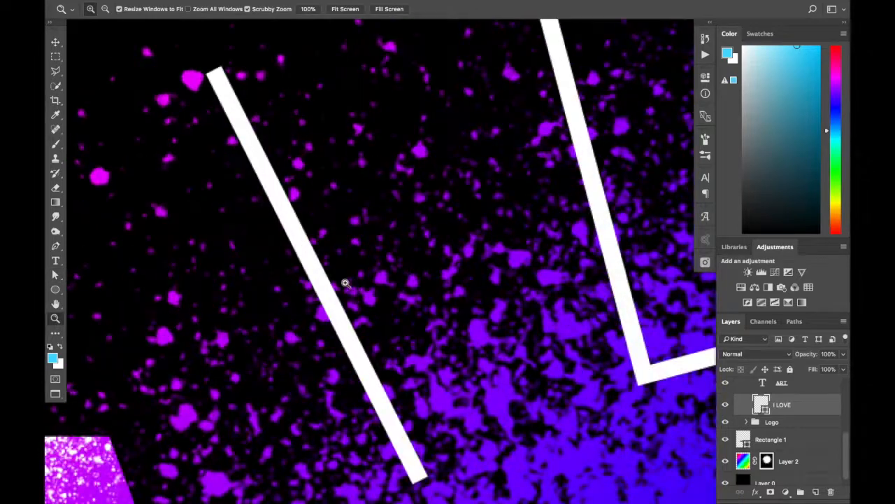
{"action": "left_click", "coordinate": [390, 281], "text": "alt"}
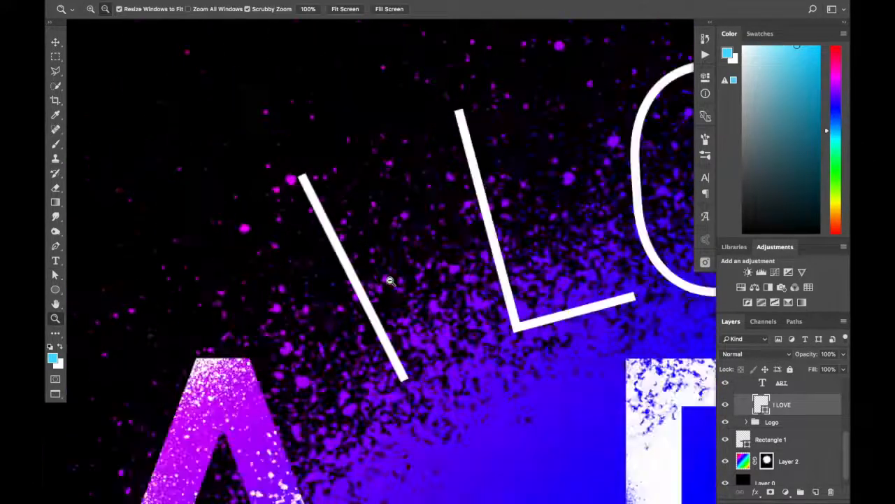
{"action": "left_click", "coordinate": [389, 281], "text": "alt"}
{"action": "key", "text": "a"}
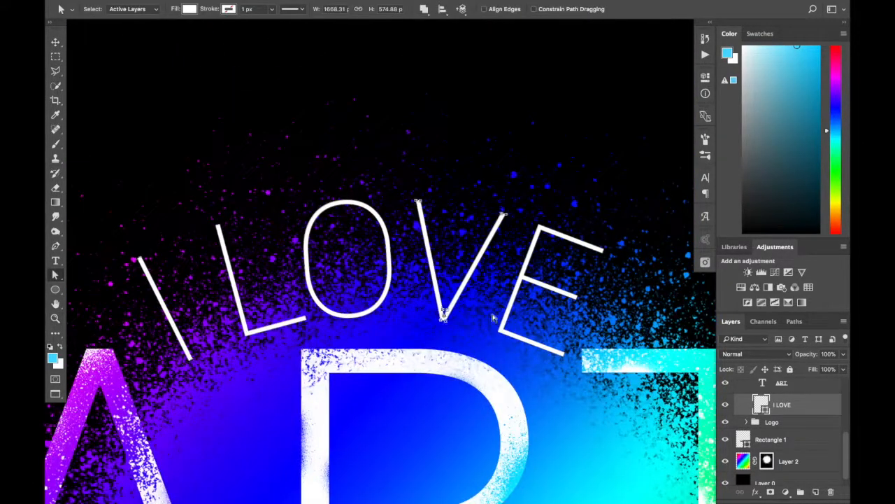
{"action": "left_click", "coordinate": [510, 315]}
{"action": "left_click", "coordinate": [462, 288]}
{"action": "left_click_drag", "start_coordinate": [418, 201], "coordinate": [465, 68]}
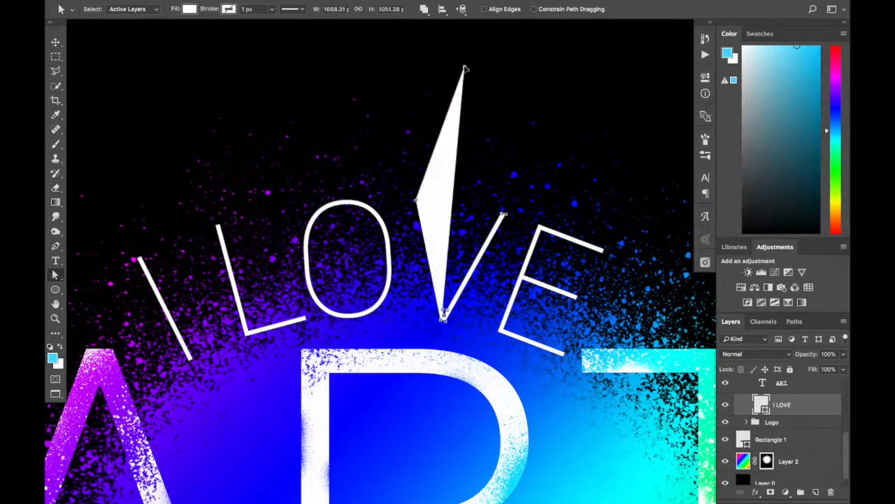
- Pull the V's upper-right anchor point upward into a matching second spike, and deselect the shape
{"action": "left_click_drag", "start_coordinate": [503, 215], "coordinate": [488, 70]}
{"action": "left_click", "coordinate": [392, 191], "text": "alt"}
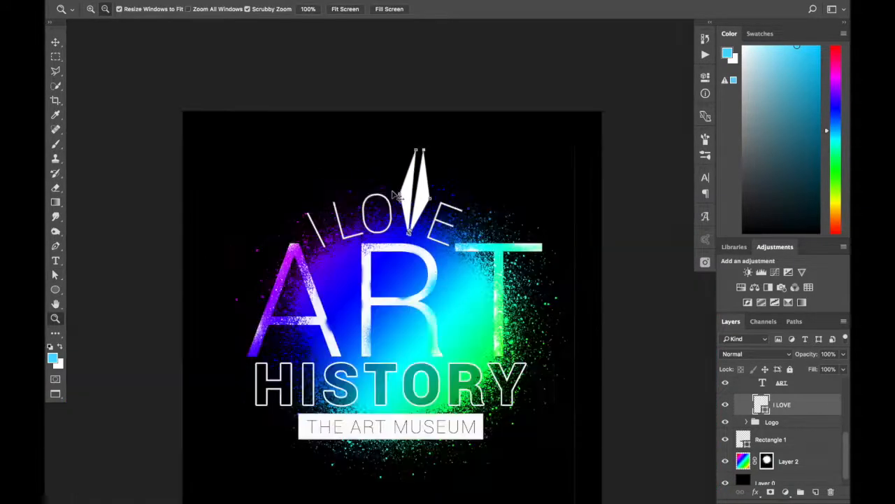
{"action": "key", "text": "v"}
{"action": "left_click", "coordinate": [395, 196]}
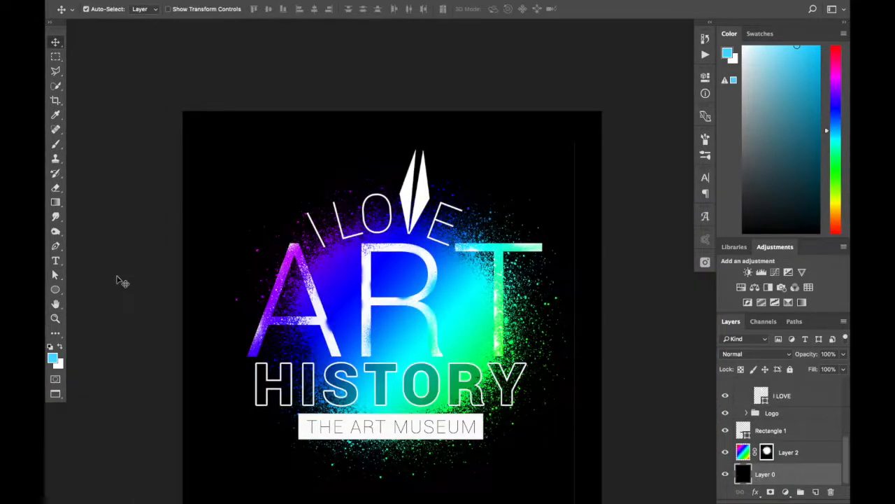
- Select the I LOVE shape layer again for editing around the L's lower corner
{"action": "key", "text": "z"}
{"action": "left_click_drag", "start_coordinate": [374, 237], "coordinate": [374, 236]}
{"action": "key", "text": "a"}
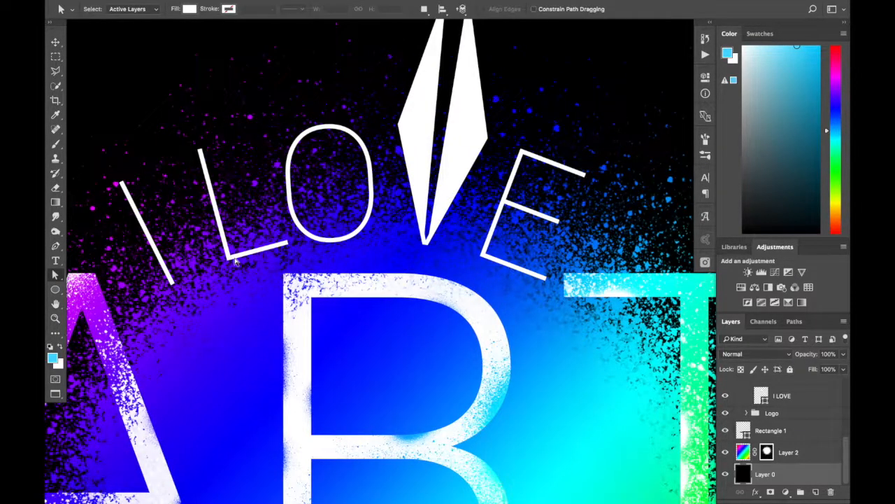
{"action": "left_click", "coordinate": [56, 277]}
{"action": "left_click", "coordinate": [105, 284]}
{"action": "key", "text": "z"}
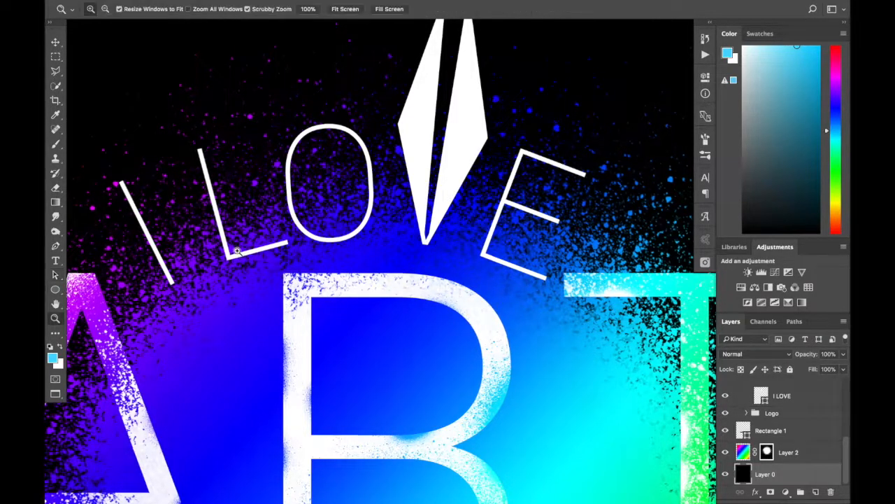
{"action": "left_click", "coordinate": [237, 250]}
{"action": "key", "text": "v"}
{"action": "left_click", "coordinate": [257, 266]}
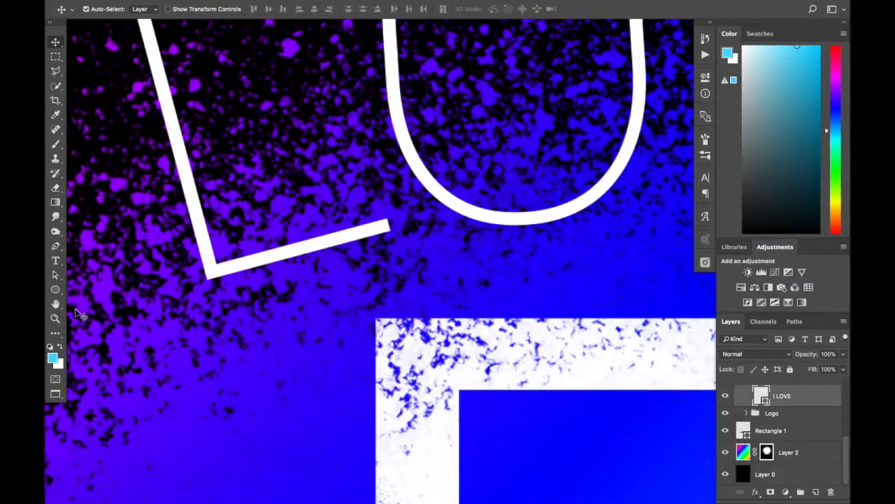
- Try to move part of the L's outline near its corner, and undo the move
{"action": "left_click", "coordinate": [56, 275]}
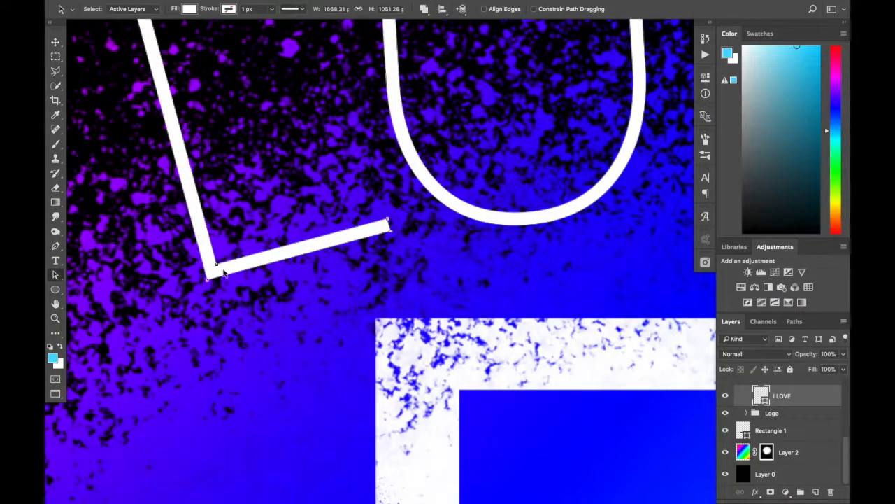
{"action": "left_click", "coordinate": [225, 245]}
{"action": "left_click_drag", "start_coordinate": [224, 245], "coordinate": [246, 177]}
{"action": "key", "text": "super+z"}
- Pull the L's inner corner anchor point up and outward with the Direct Selection tool to form a filled wedge
{"action": "left_click", "coordinate": [56, 275]}
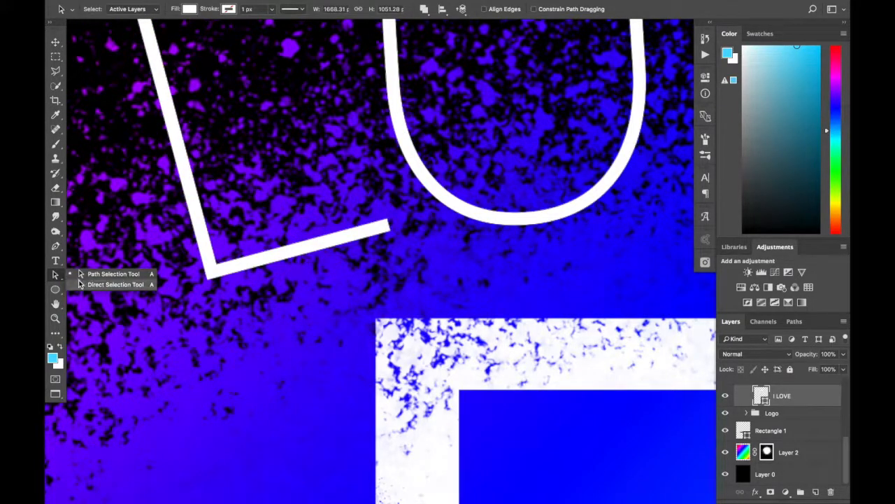
{"action": "left_click", "coordinate": [85, 284]}
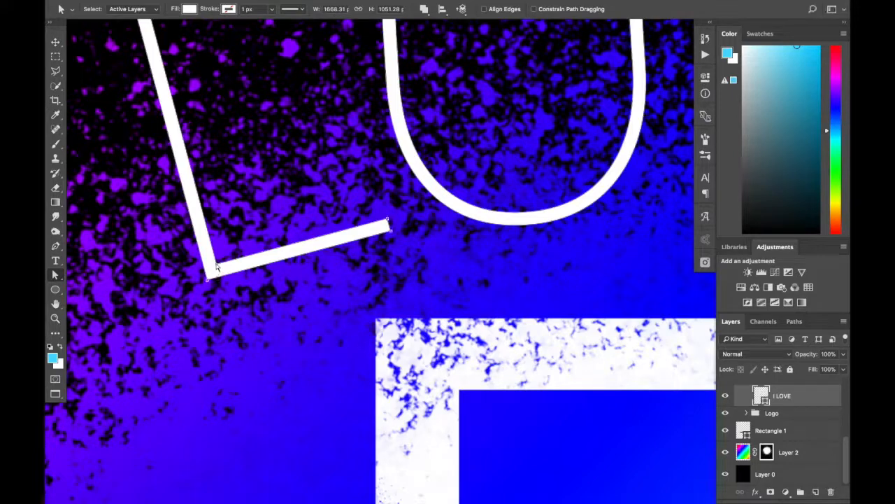
{"action": "left_click_drag", "start_coordinate": [218, 267], "coordinate": [246, 145]}
{"action": "key", "text": "z"}
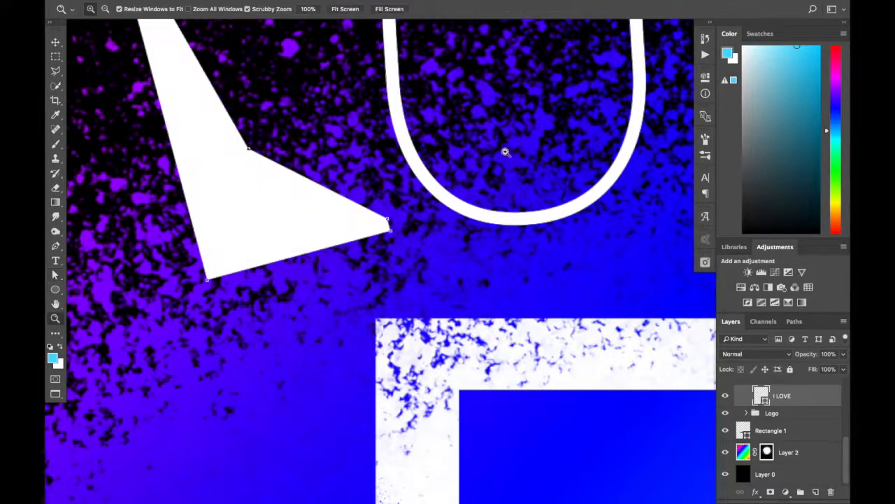
{"action": "left_click", "coordinate": [505, 151], "text": "alt"}
{"action": "left_click", "coordinate": [505, 152], "text": "alt"}
{"action": "left_click", "coordinate": [505, 151], "text": "alt"}
{"action": "left_click", "coordinate": [505, 152], "text": "alt"}
{"action": "left_click", "coordinate": [505, 152], "text": "alt"}
{"action": "key", "text": "v"}
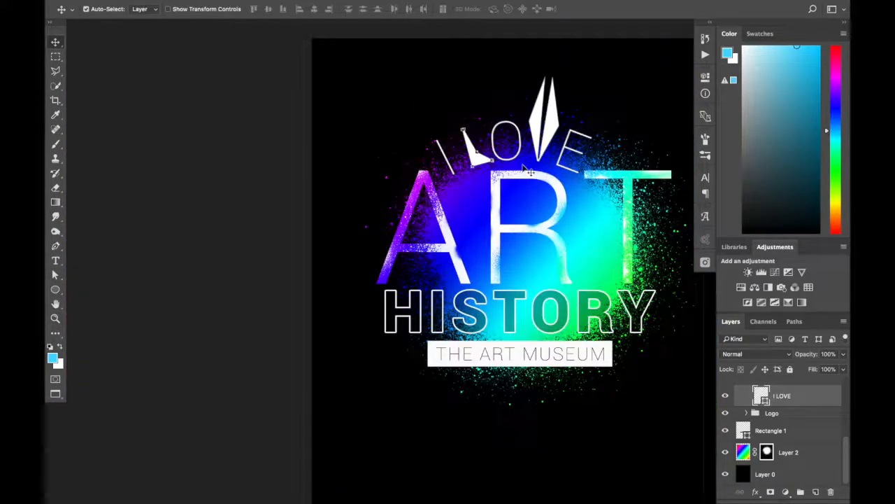
{"action": "left_click", "coordinate": [523, 166]}
- Select the I LOVE shape layer and pick the V's whole outline with the Path Selection tool
{"action": "scroll", "coordinate": [525, 168], "scroll_direction": "right", "scroll_amount": 4}
{"action": "scroll", "coordinate": [525, 168], "scroll_direction": "up", "scroll_amount": 3}
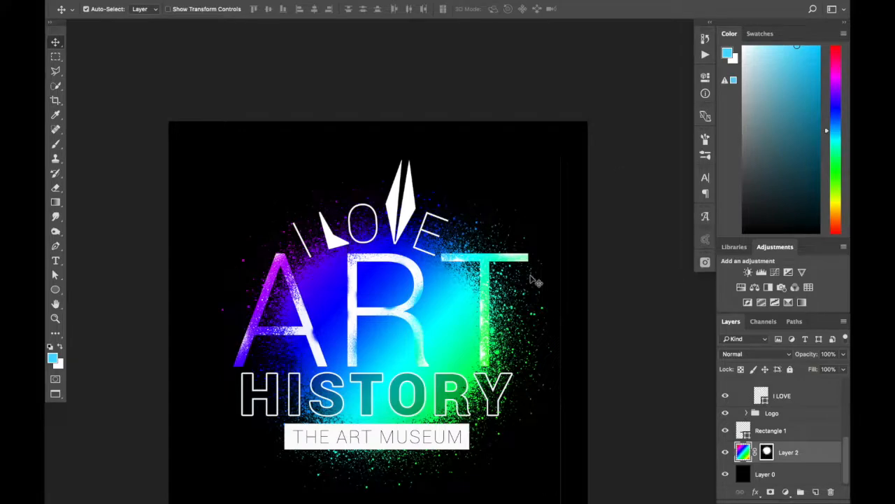
{"action": "scroll", "coordinate": [536, 281], "scroll_direction": "down", "scroll_amount": 1}
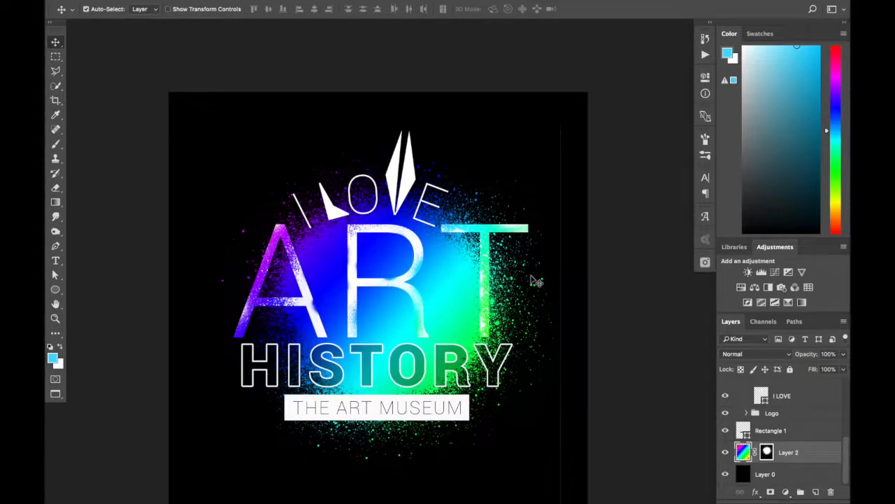
{"action": "key", "text": "z"}
{"action": "left_click_drag", "start_coordinate": [395, 177], "coordinate": [395, 177]}
{"action": "key", "text": "a"}
{"action": "scroll", "coordinate": [394, 174], "scroll_direction": "up", "scroll_amount": 6}
{"action": "key", "text": "v"}
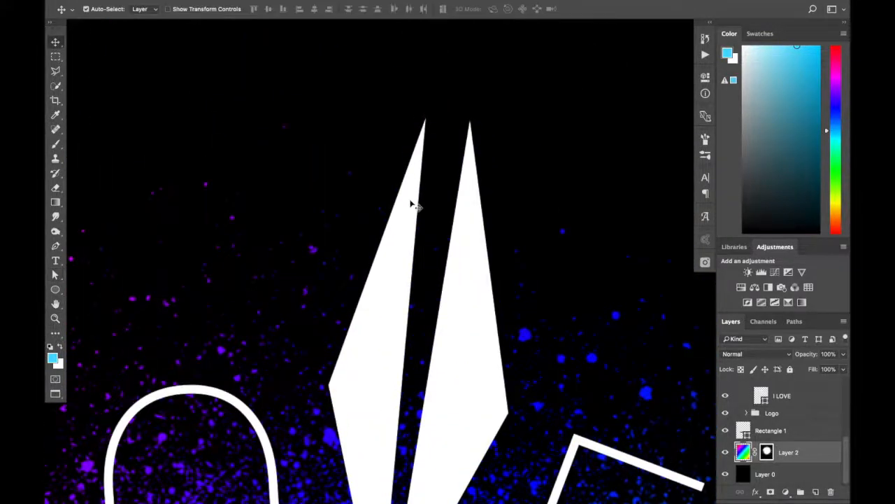
{"action": "left_click", "coordinate": [412, 204]}
{"action": "left_click", "coordinate": [56, 274]}
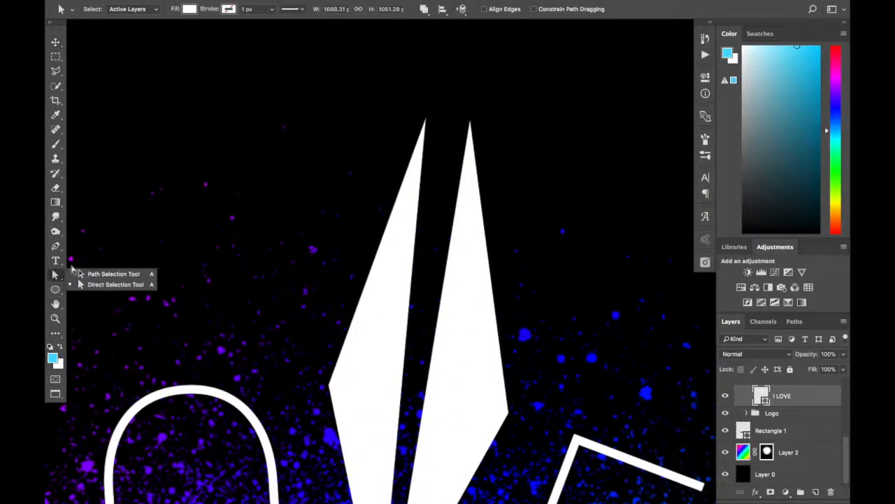
{"action": "left_click", "coordinate": [82, 273]}
{"action": "left_click", "coordinate": [391, 299]}
- Try moving the tip of the V's left spike down and to the left with the Direct Selection tool, and deselect the shape
{"action": "left_click", "coordinate": [56, 274]}
{"action": "left_click", "coordinate": [88, 286]}
{"action": "left_click", "coordinate": [360, 93]}
{"action": "left_click_drag", "start_coordinate": [415, 107], "coordinate": [392, 152]}
{"action": "left_click_drag", "start_coordinate": [426, 120], "coordinate": [231, 311]}
{"action": "key", "text": "z"}
{"action": "key", "text": "v"}
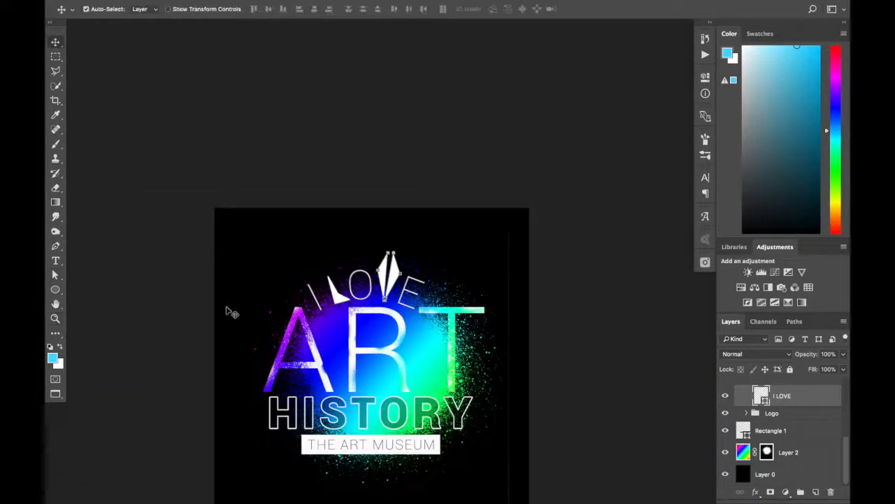
{"action": "left_click", "coordinate": [227, 308]}
- Lower the I LOVE shape layer's opacity to 57%
{"action": "left_click", "coordinate": [398, 277]}
{"action": "left_click", "coordinate": [843, 354]}
{"action": "left_click_drag", "start_coordinate": [841, 368], "coordinate": [821, 368]}
{"action": "scroll", "coordinate": [525, 273], "scroll_direction": "down", "scroll_amount": 2}
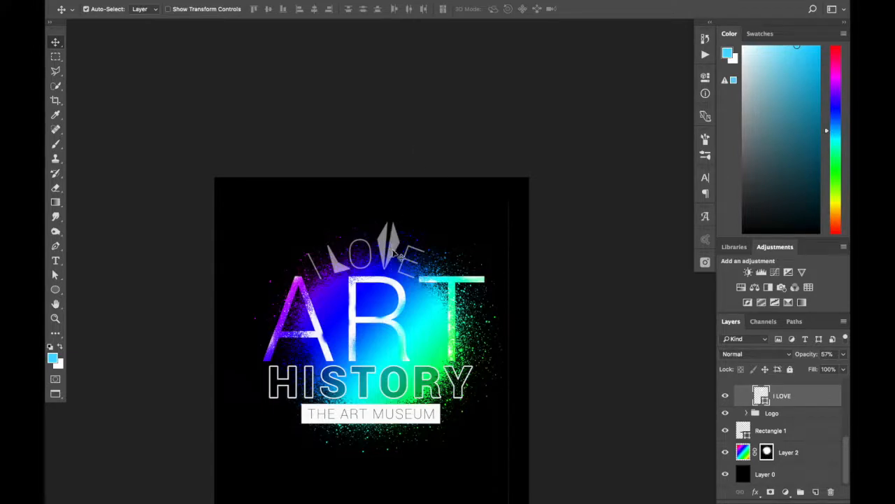
{"action": "scroll", "coordinate": [364, 415], "scroll_direction": "down", "scroll_amount": 3}
{"action": "scroll", "coordinate": [363, 415], "scroll_direction": "up", "scroll_amount": 2}
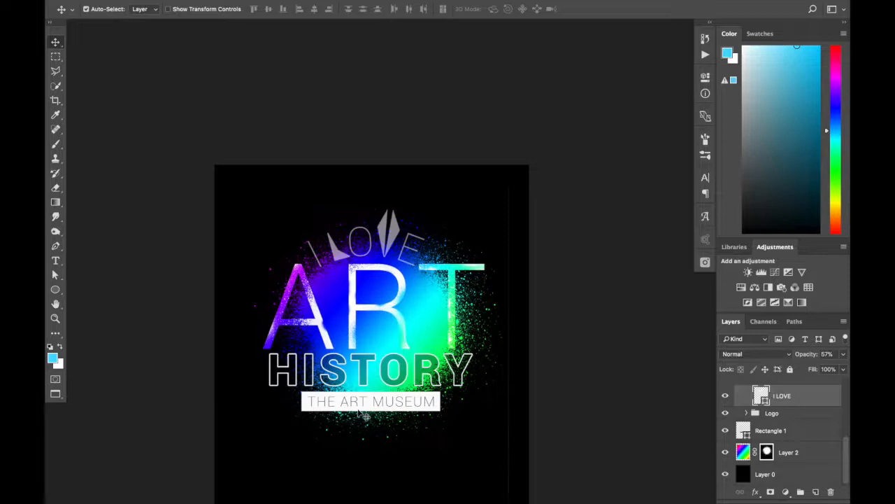